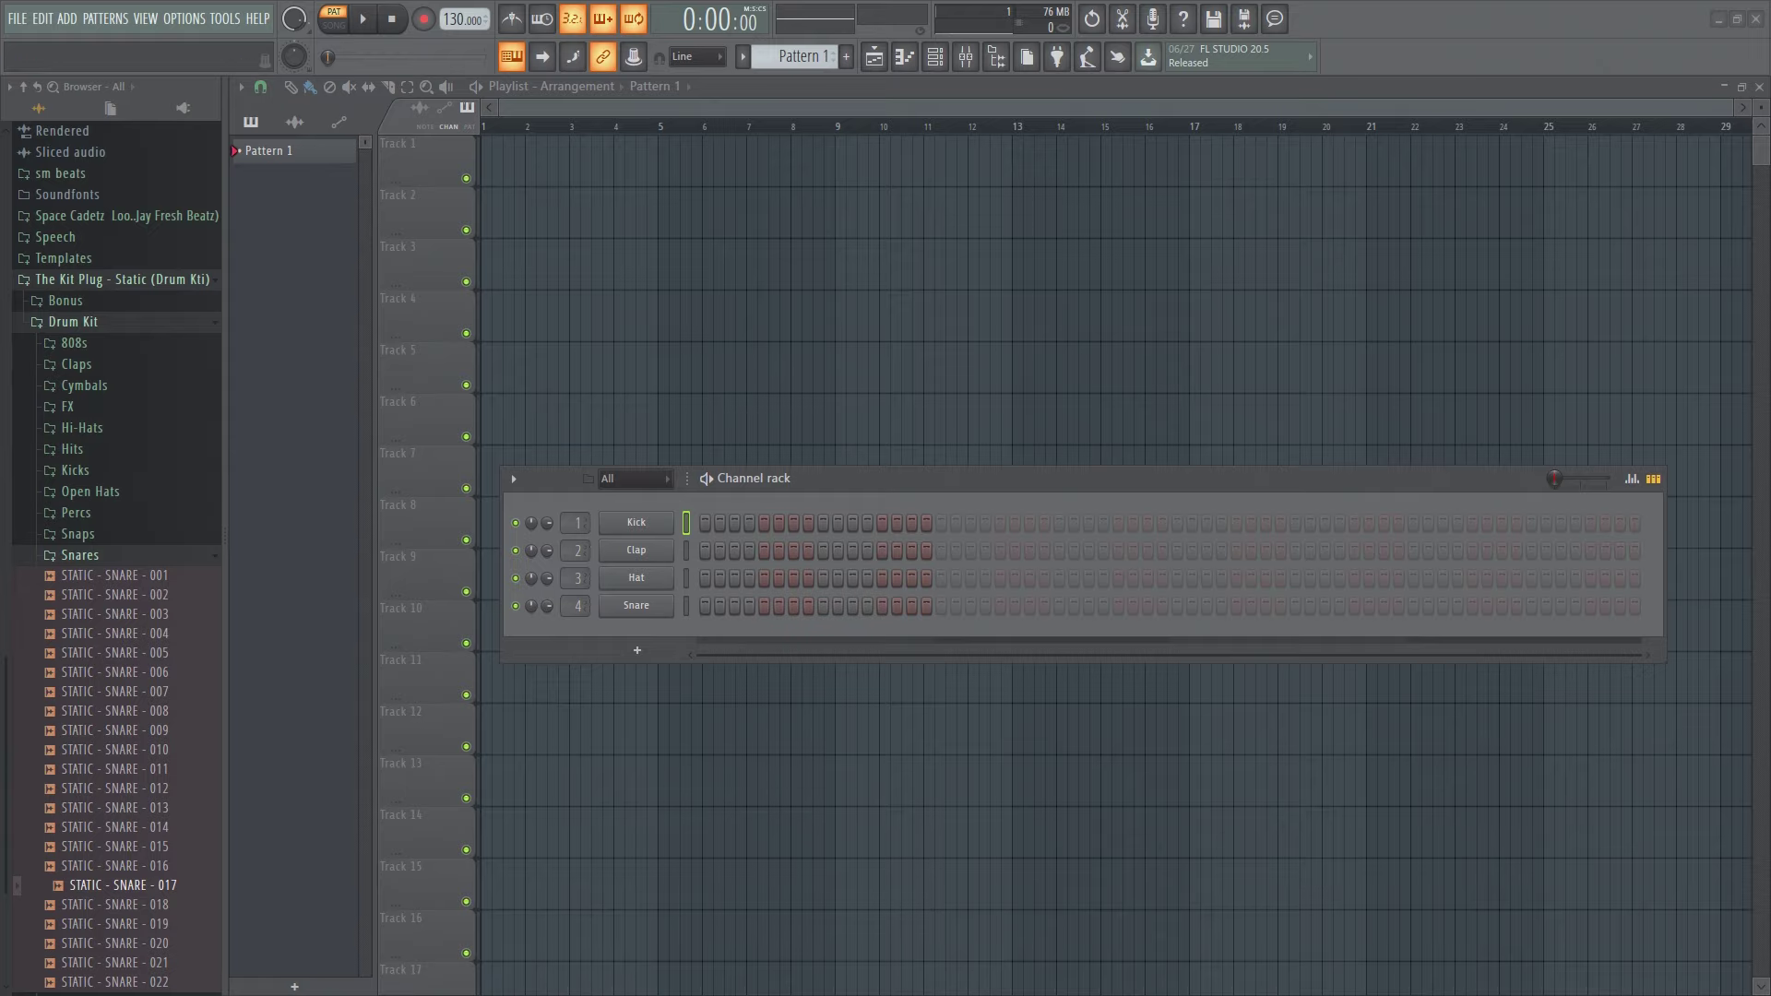
# Switch to the browser showing Looperman's "iann dior" results and preview the NAV X IANN DIOR and Dead Feelings loops.
pyautogui.moveTo(0, 241); pyautogui.dragTo(516, 132)
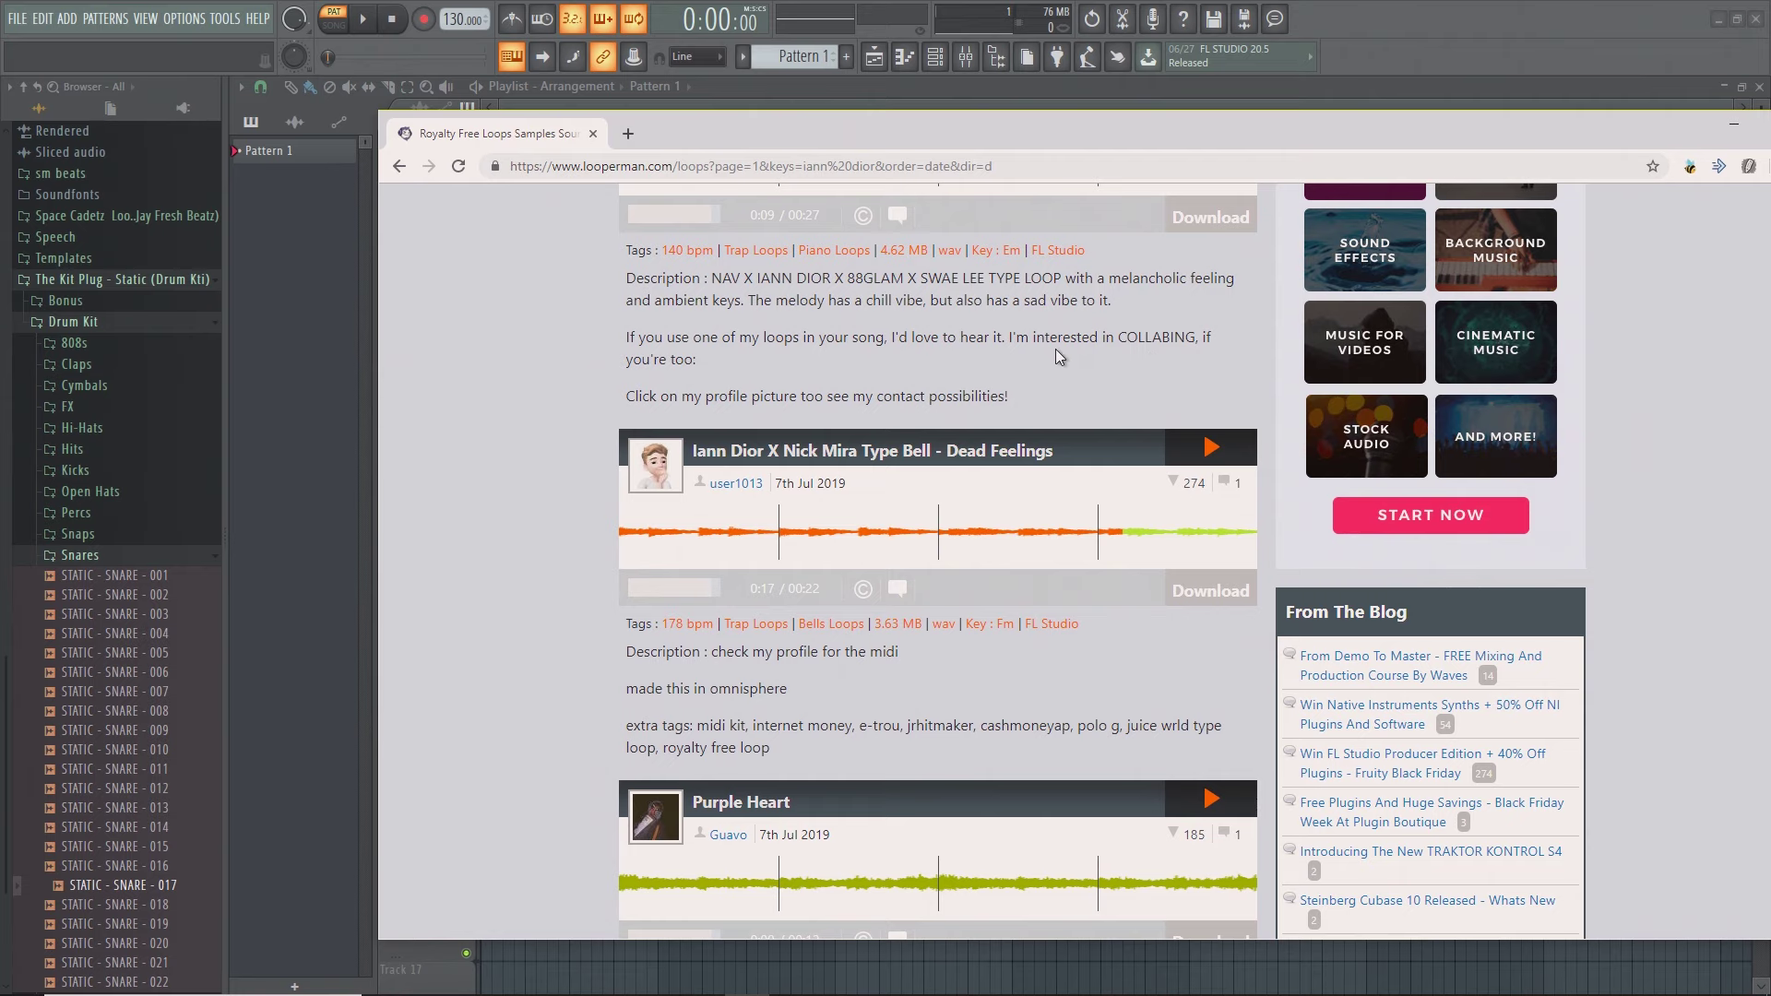
pyautogui.scroll(5, 1058, 355)
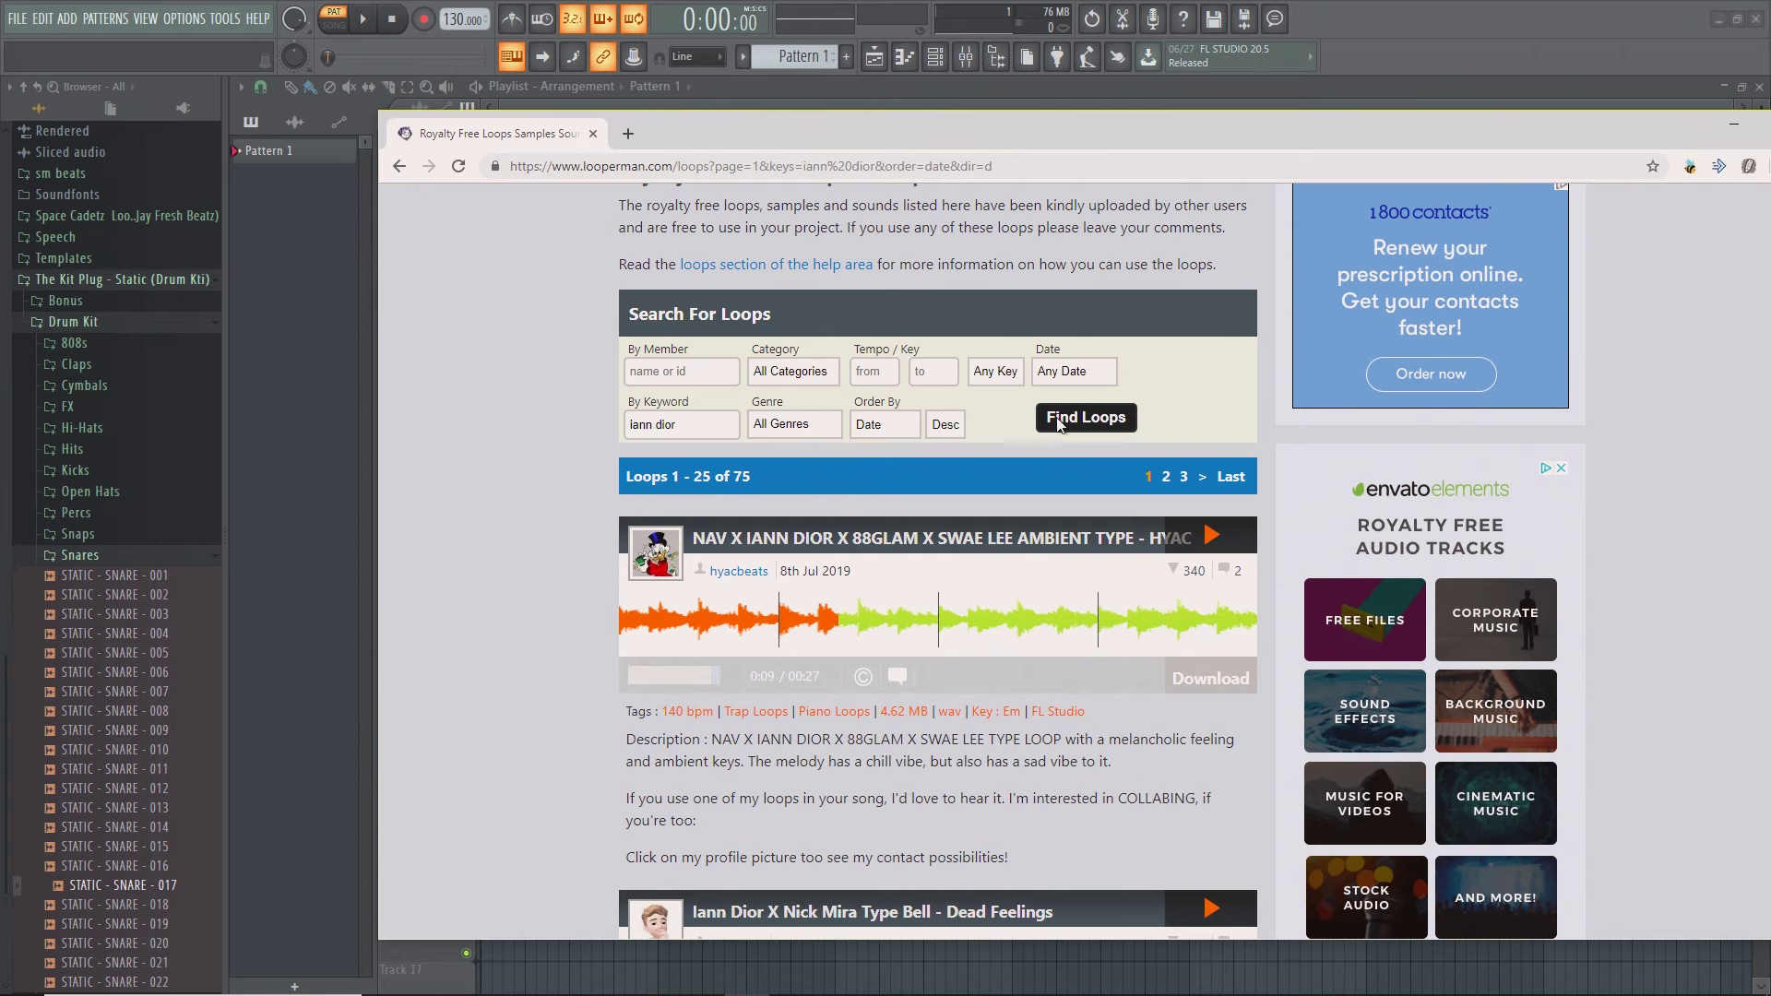
pyautogui.scroll(-6, 1105, 657)
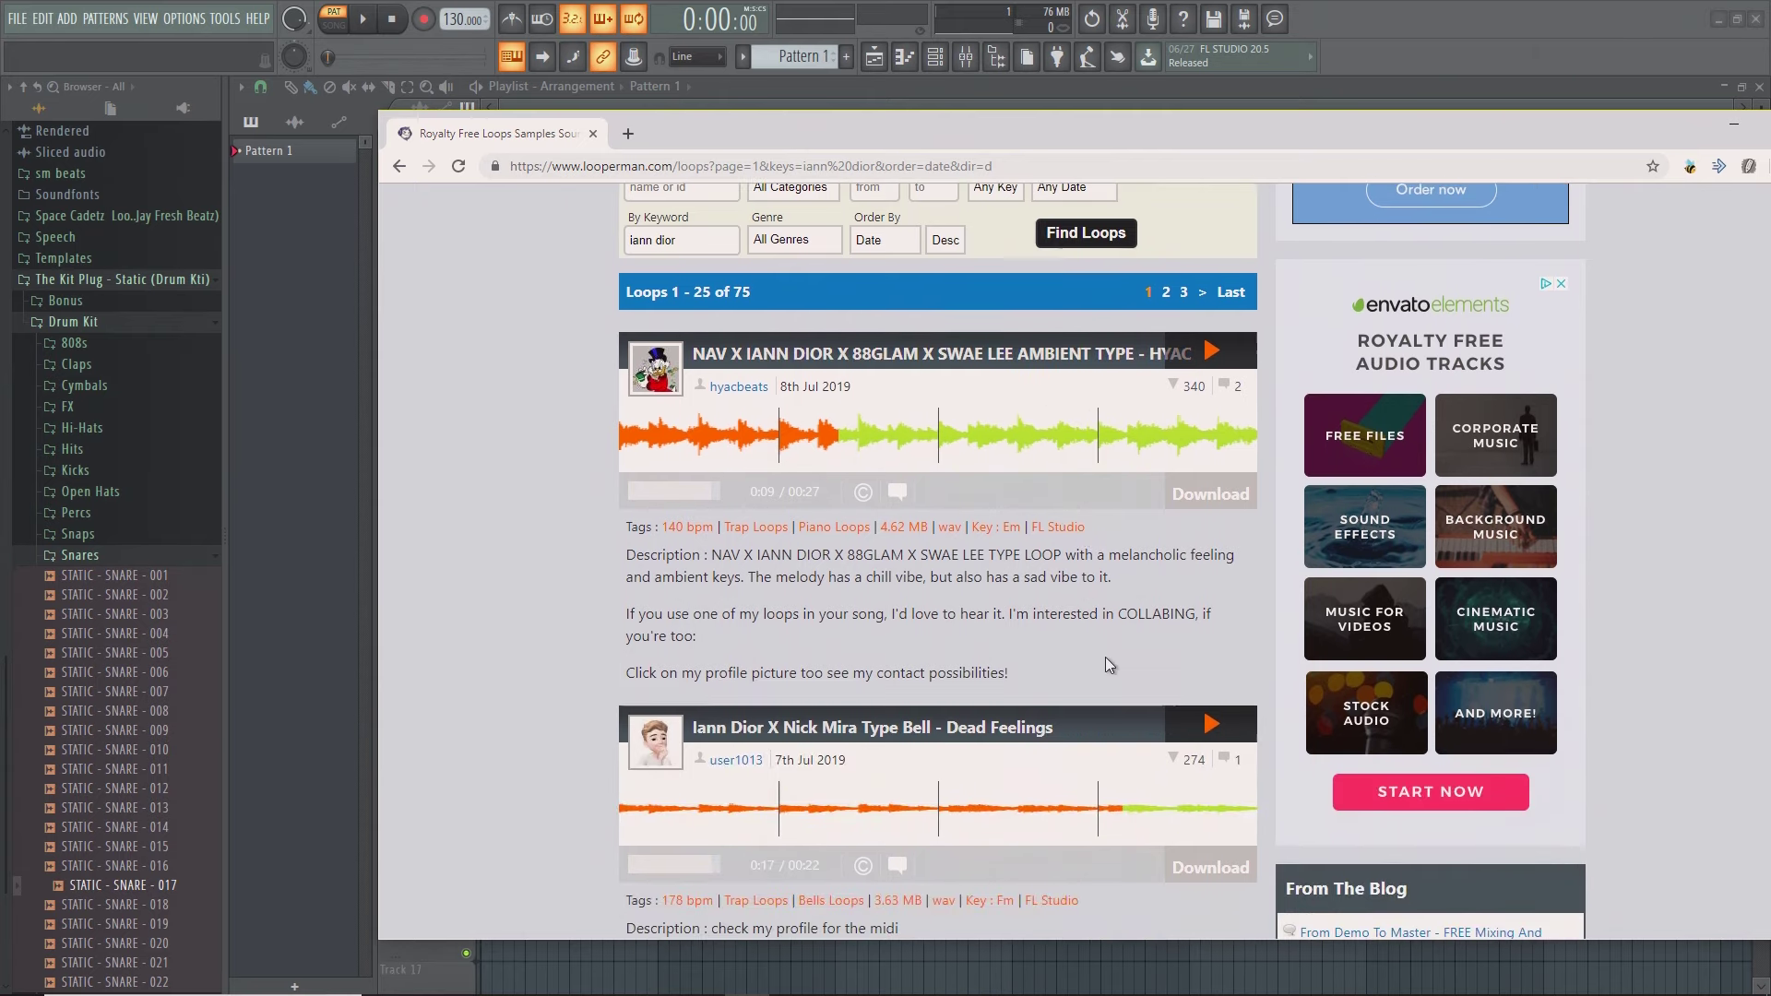
pyautogui.scroll(-5, 1106, 658)
pyautogui.scroll(8, 1102, 661)
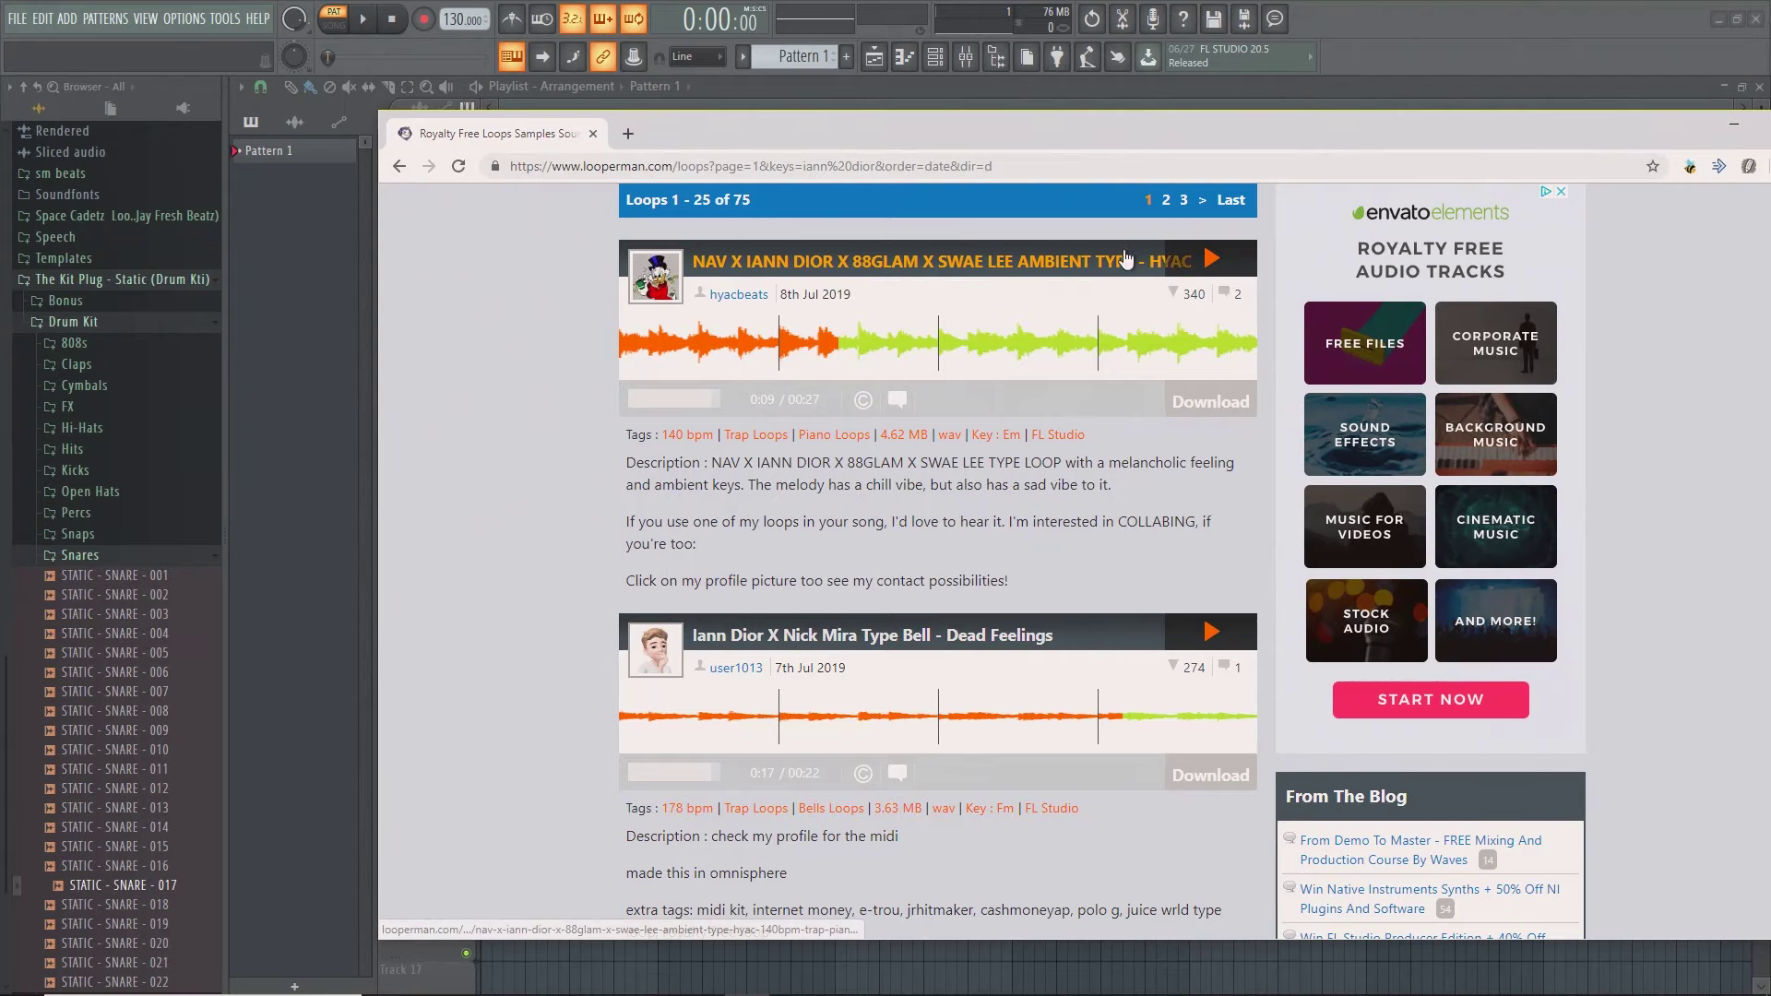
pyautogui.click(1212, 260)
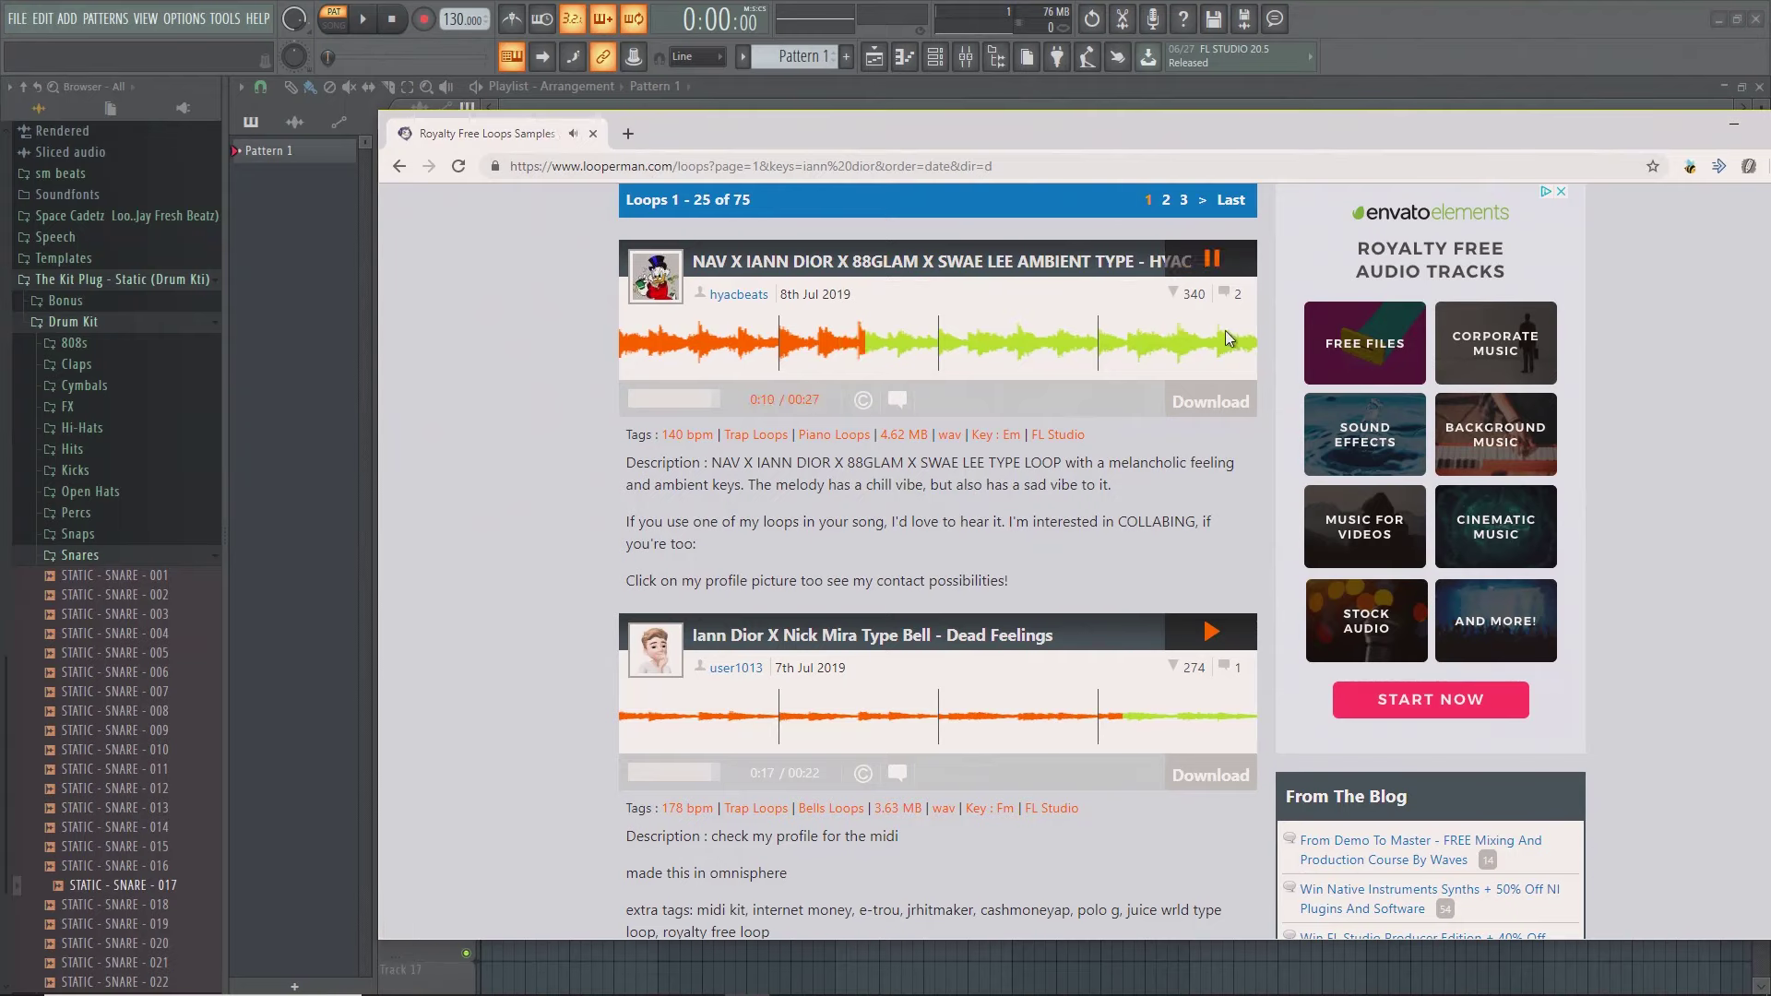
pyautogui.click(1212, 260)
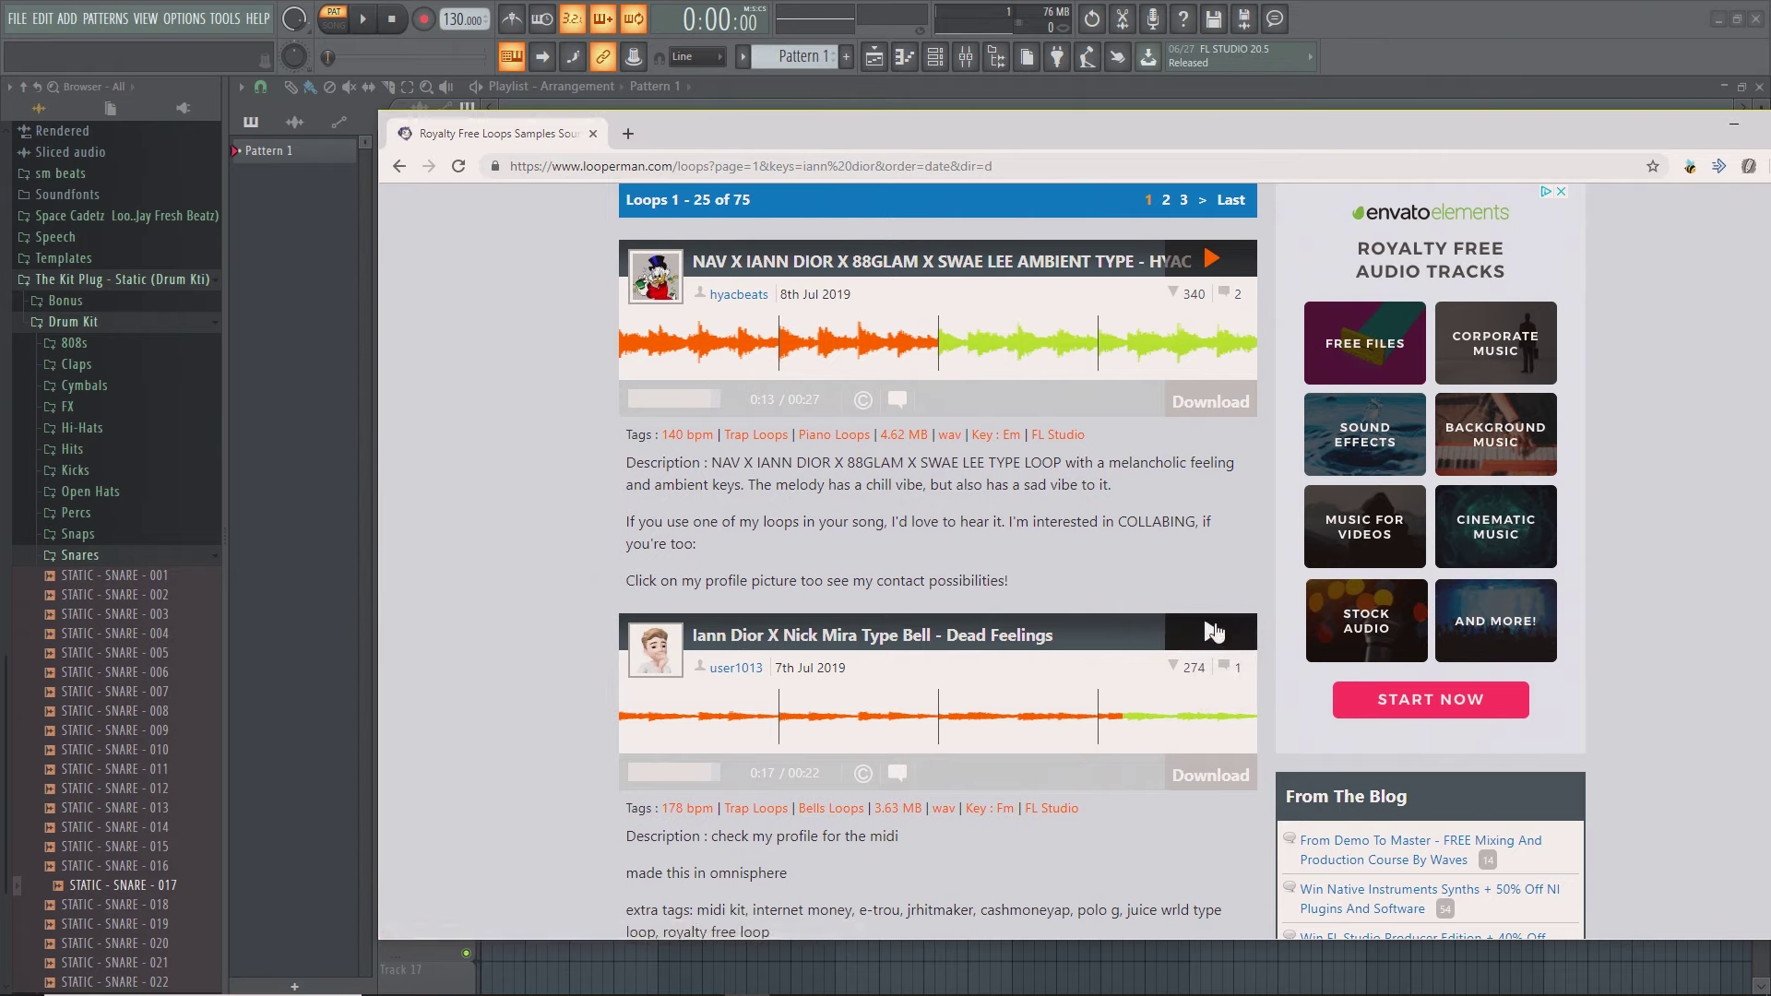
pyautogui.click(1218, 636)
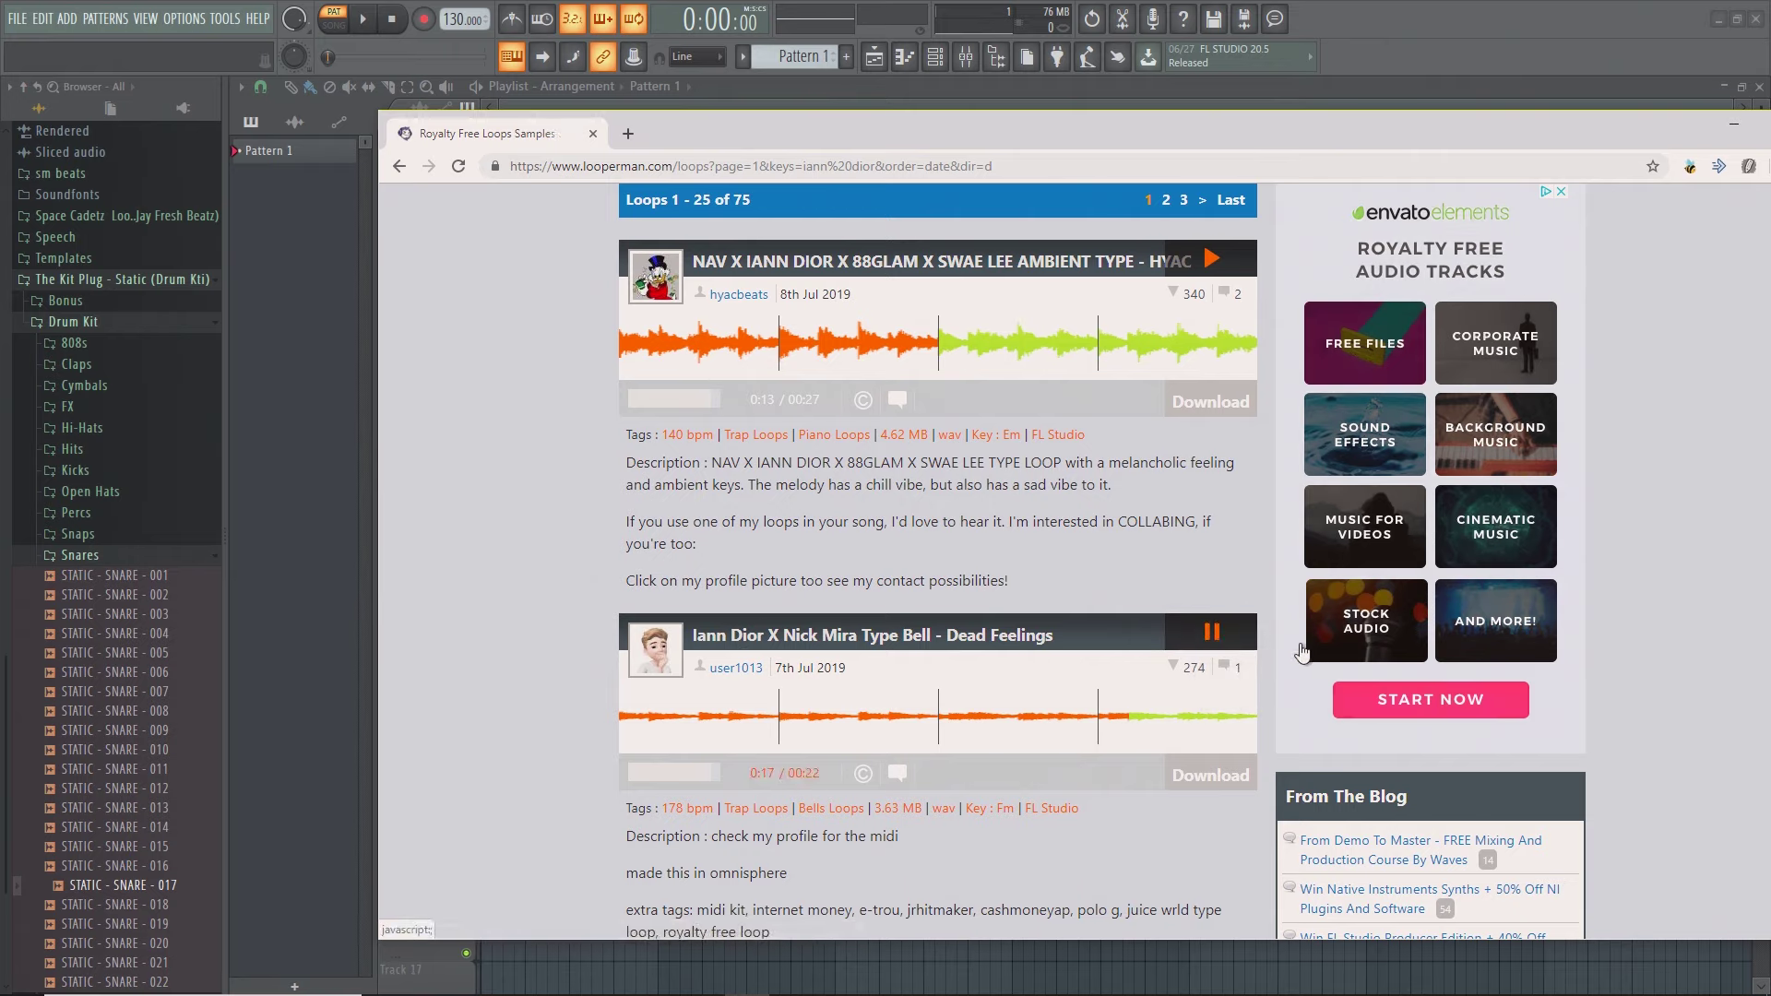
pyautogui.click(1212, 634)
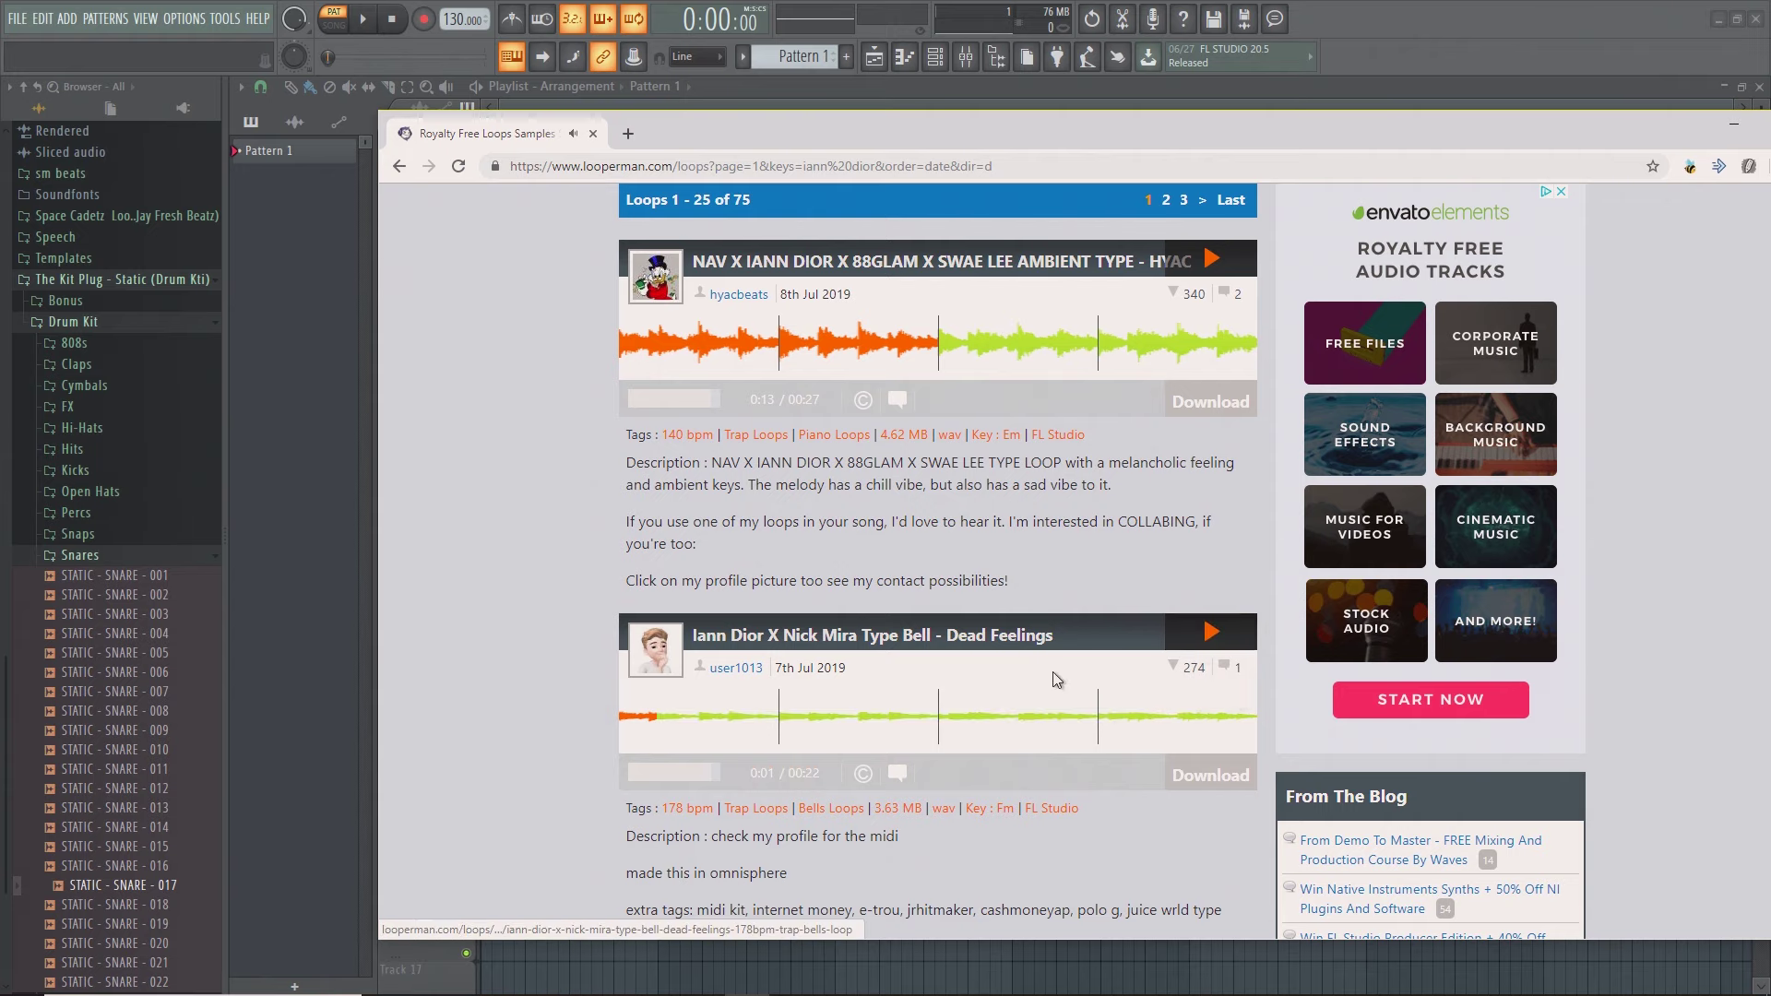
# Preview the Purple Heart loop and play the Dead Feelings bell loop again for comparison.
pyautogui.scroll(-3, 786, 614)
pyautogui.scroll(-2, 1138, 629)
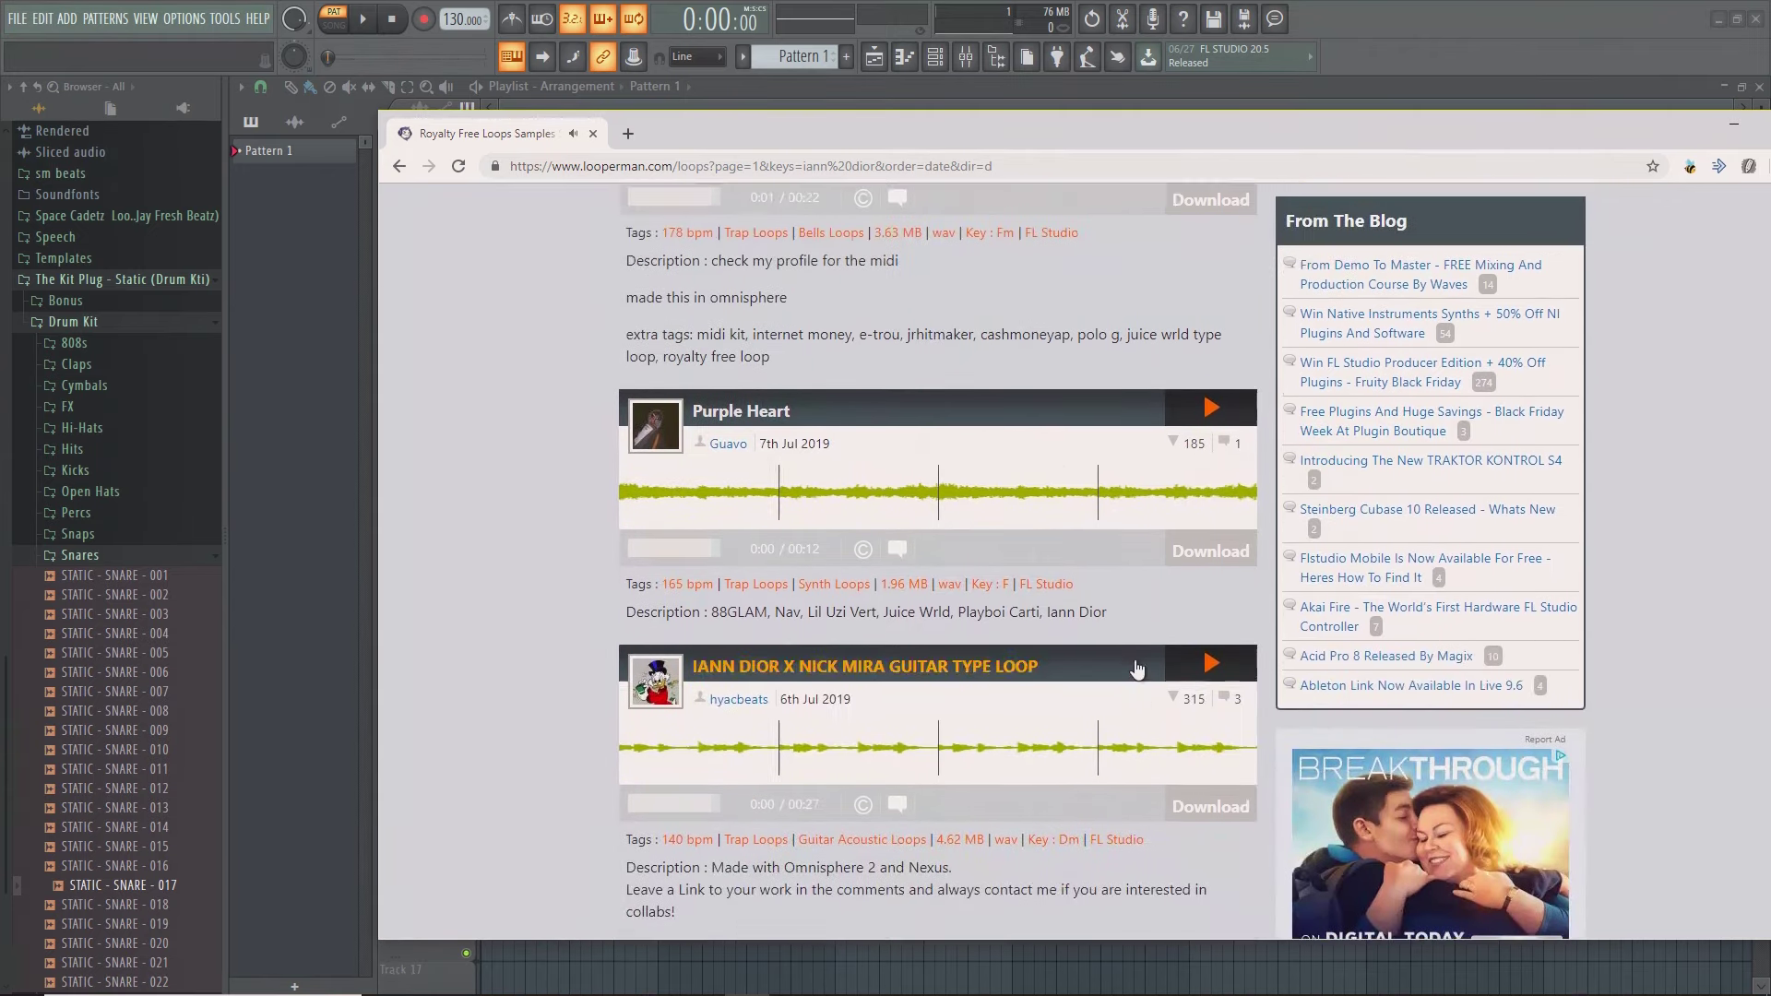
pyautogui.scroll(3, 1071, 572)
pyautogui.scroll(-2, 1134, 461)
pyautogui.click(1211, 614)
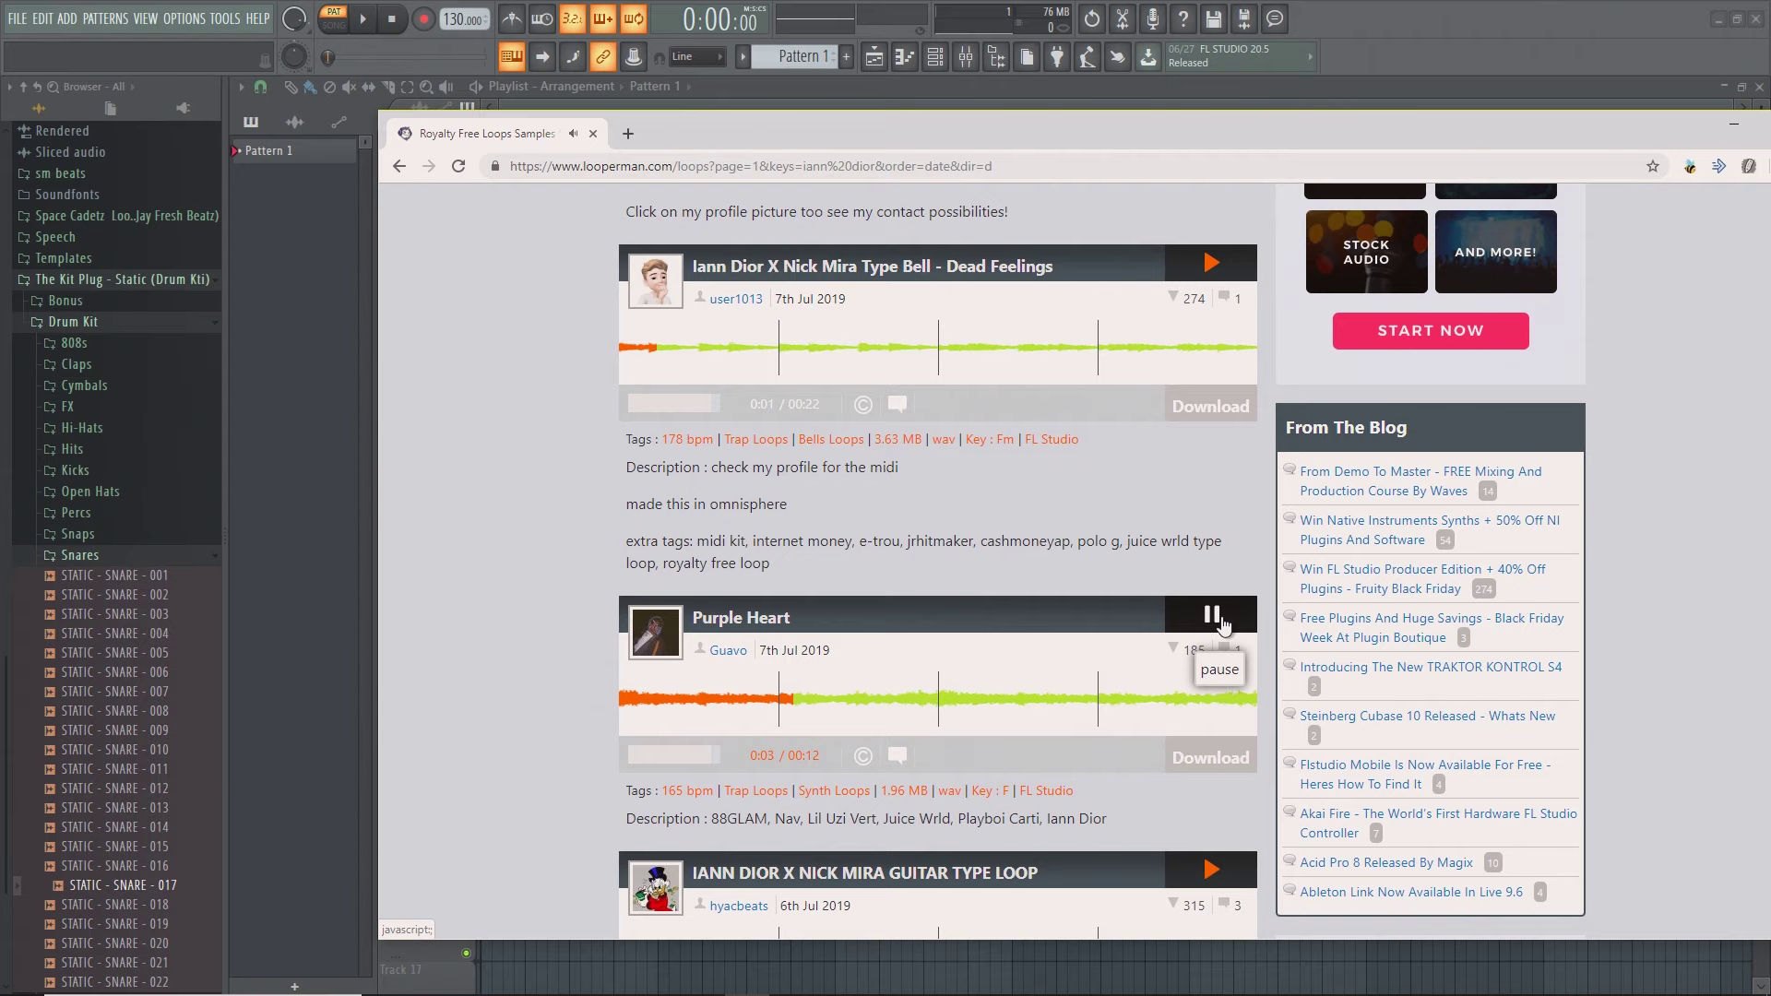
pyautogui.click(1223, 627)
pyautogui.scroll(-2, 1199, 627)
pyautogui.scroll(4, 1190, 627)
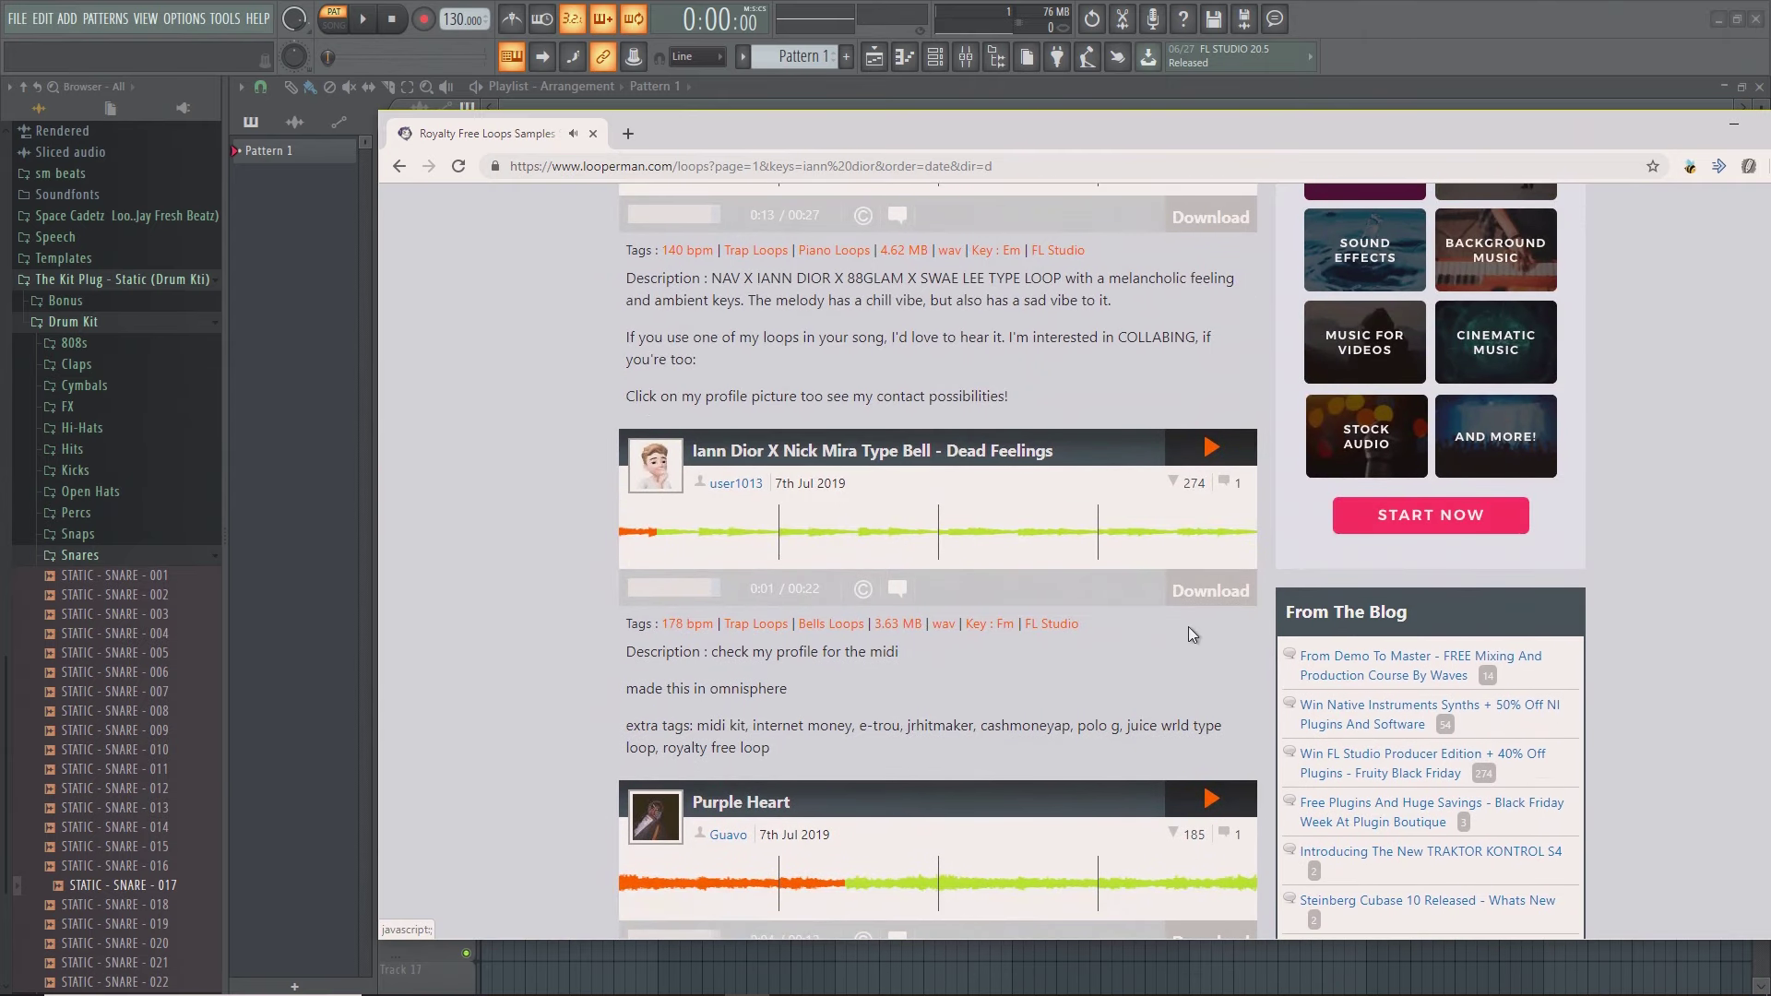
pyautogui.click(1213, 448)
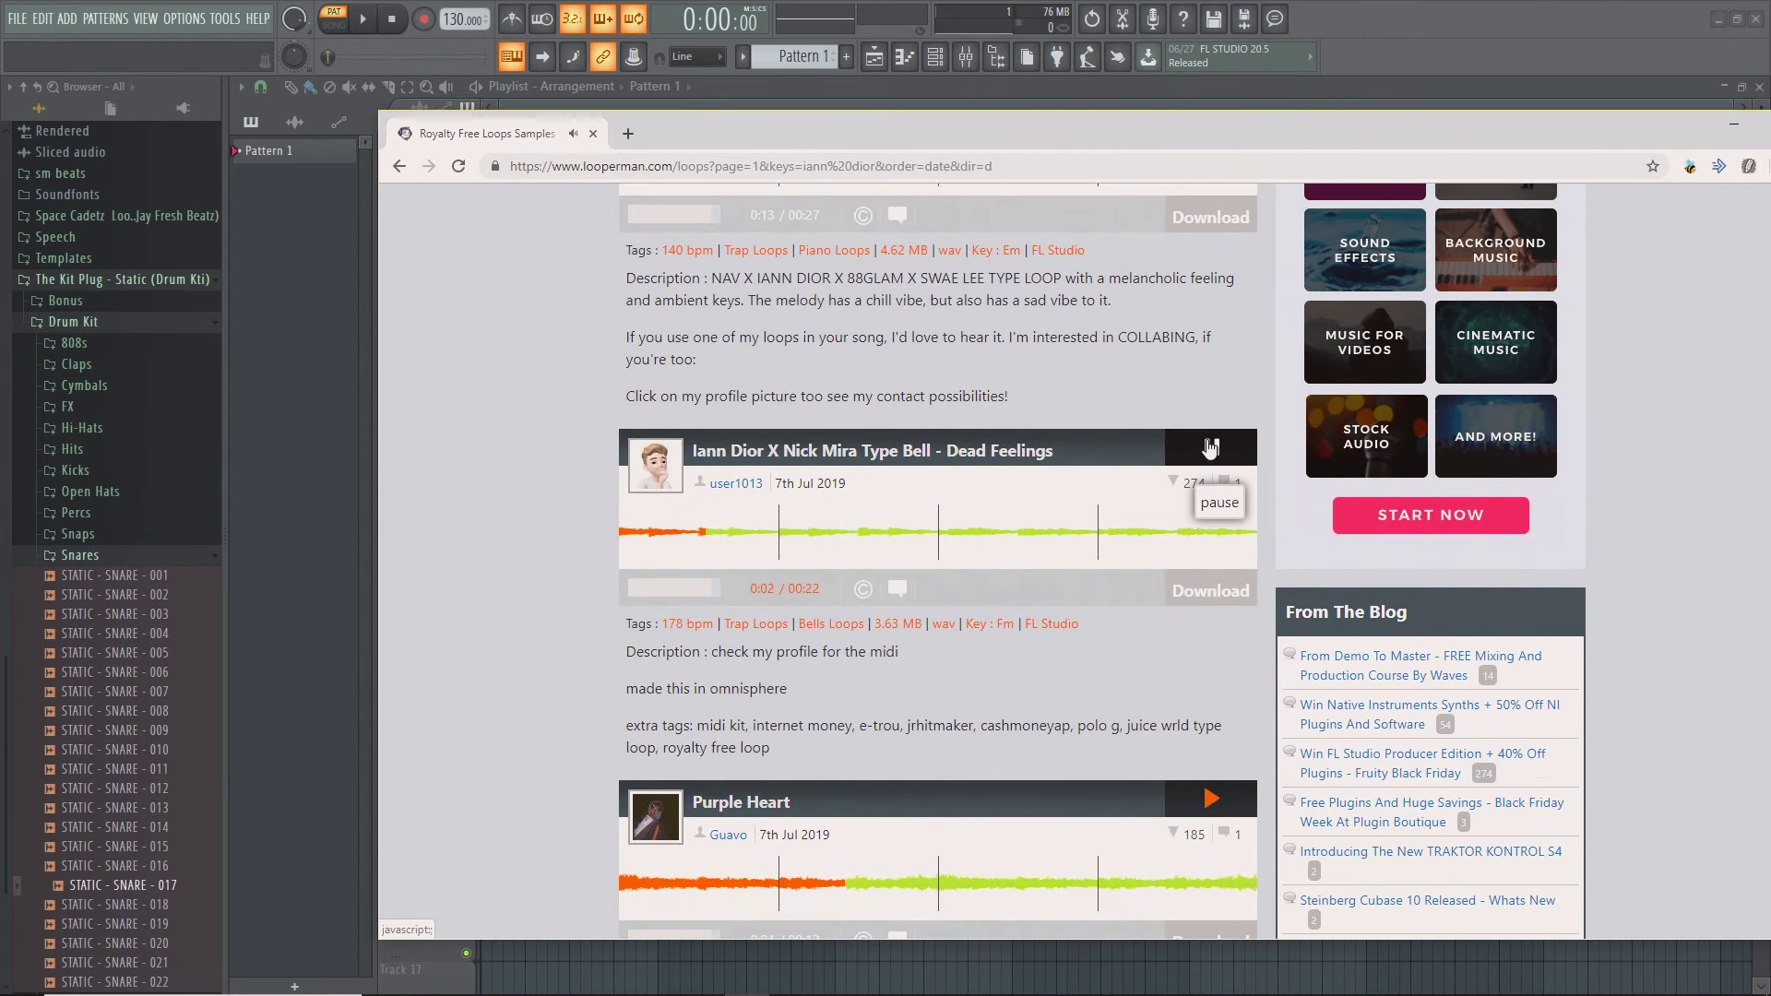
pyautogui.moveTo(1142, 991)
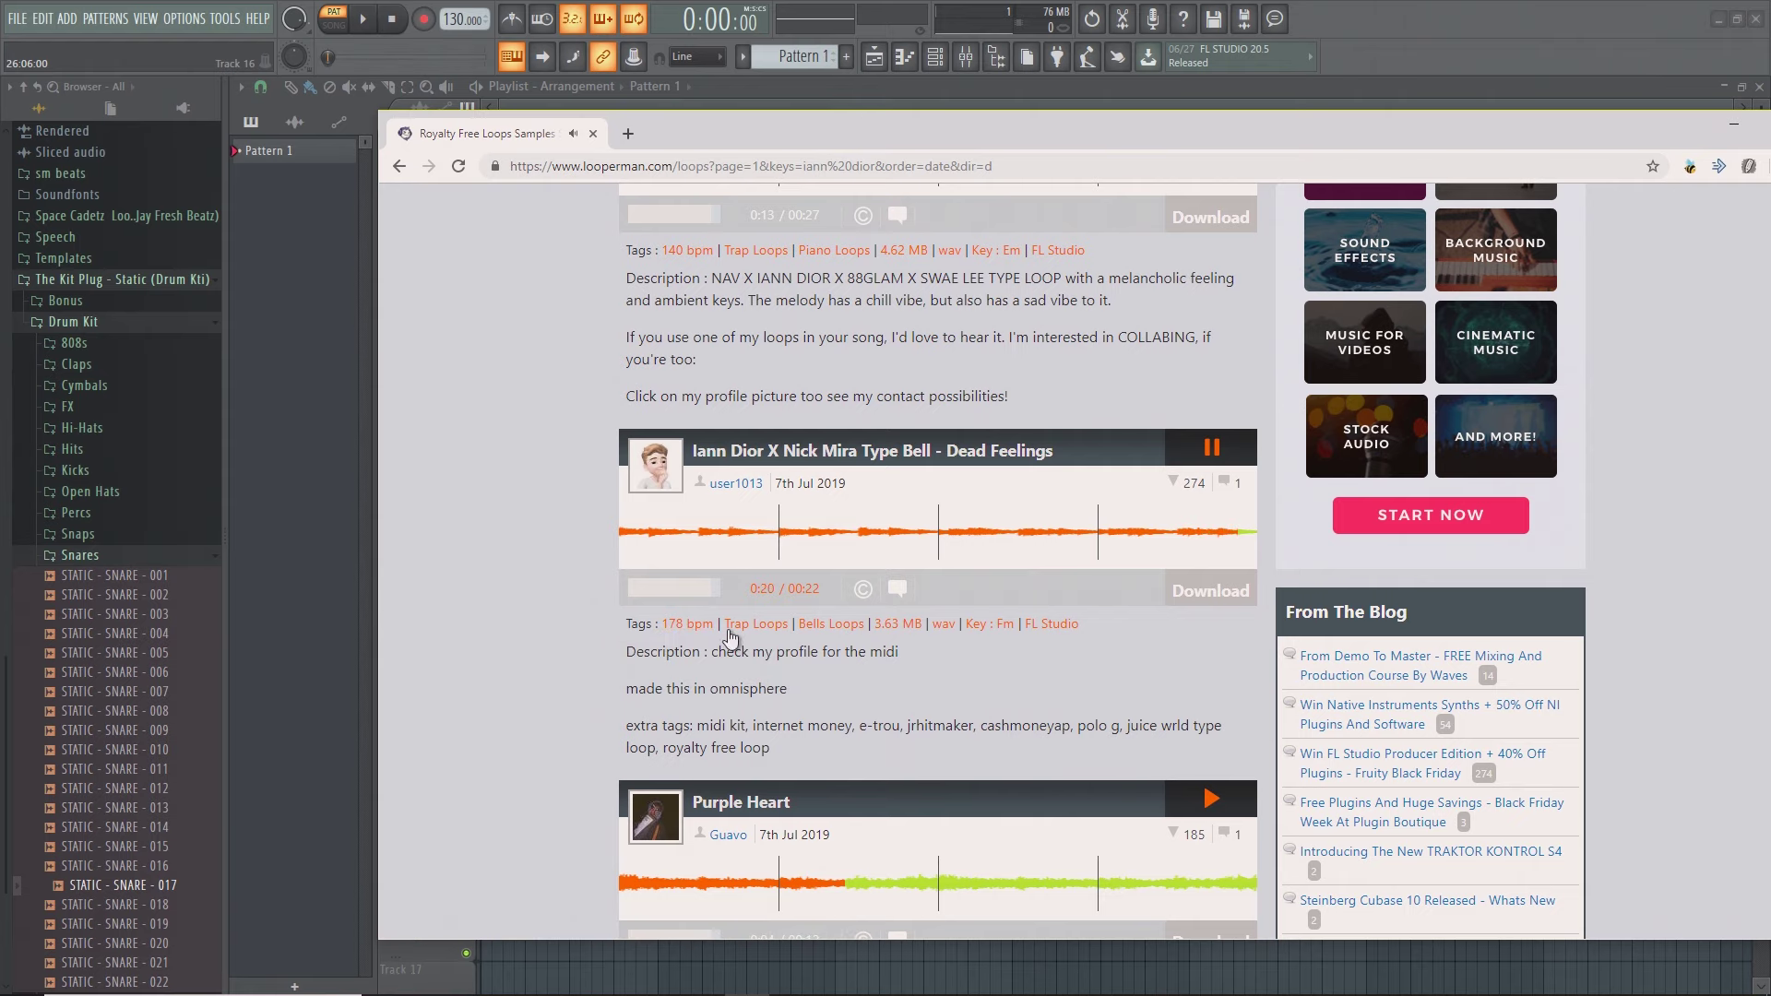
# Preview more loops further down the results, including "Juice Wrld X Iann Dior Loop Prod 808iden".
pyautogui.scroll(-10, 1135, 556)
pyautogui.scroll(-3, 1134, 556)
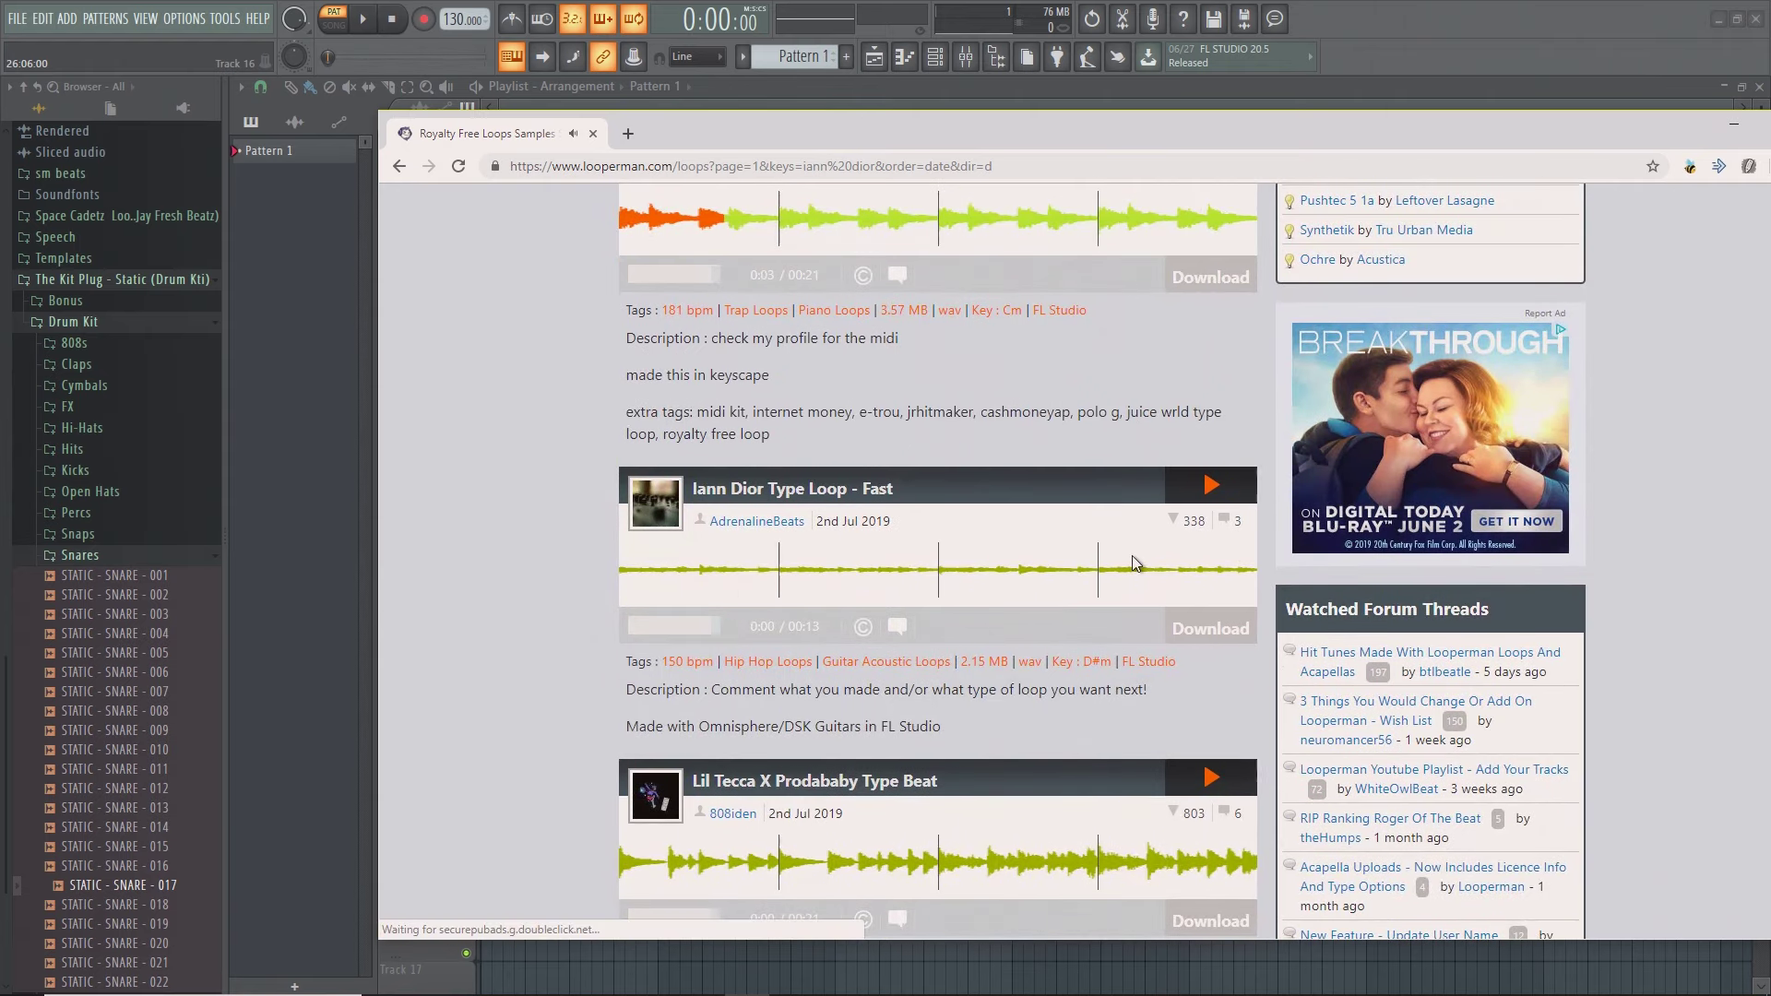
pyautogui.click(1211, 488)
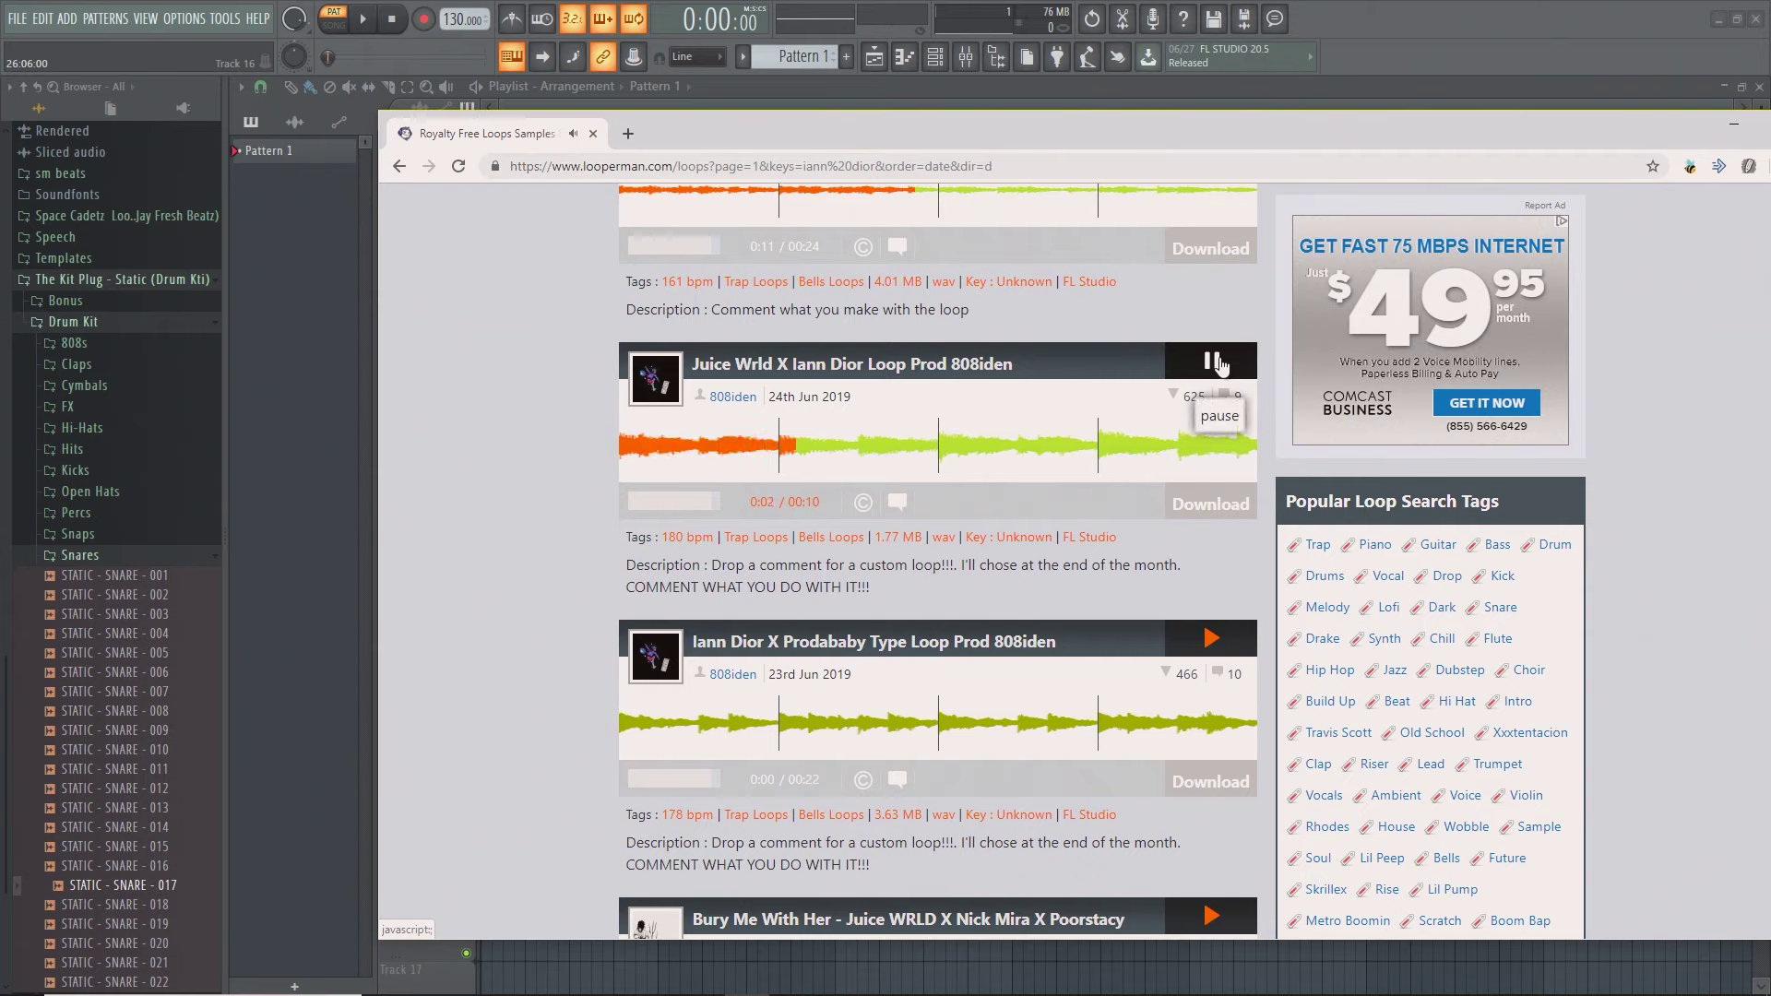
pyautogui.click(1209, 637)
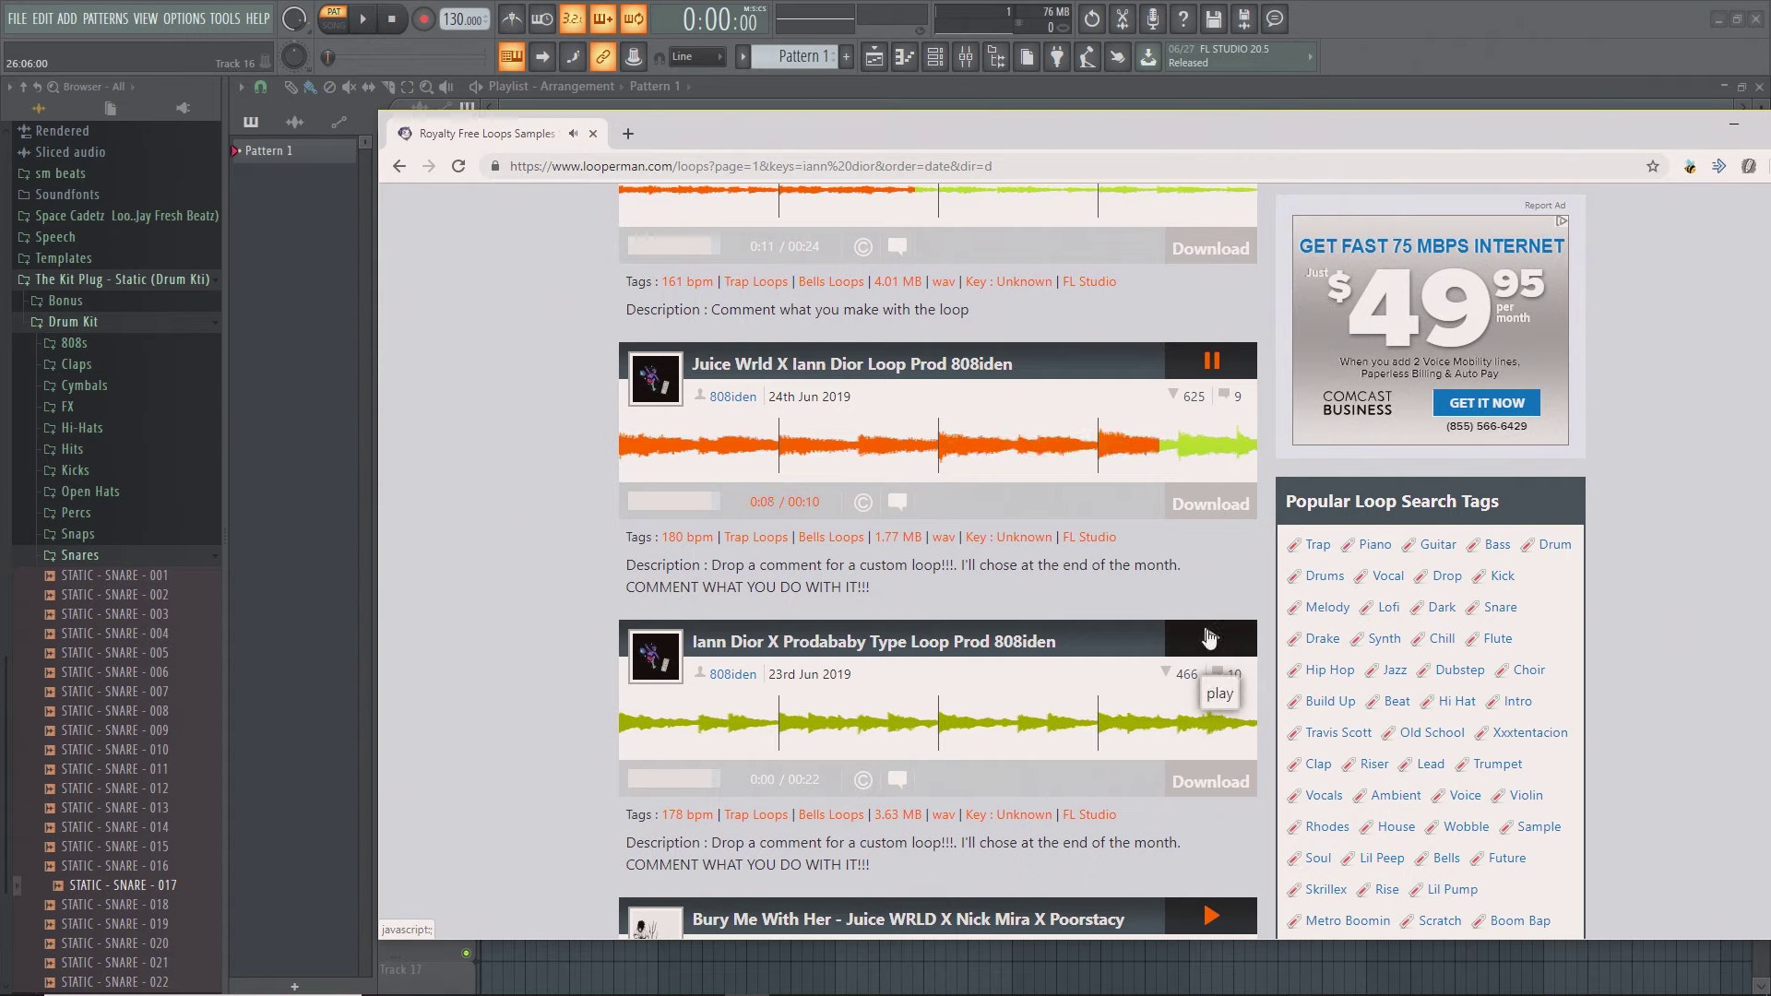
# Download the "Juice Wrld X Iann Dior Loop Prod 808iden" WAV file and show it in its folder.
pyautogui.click(1211, 504)
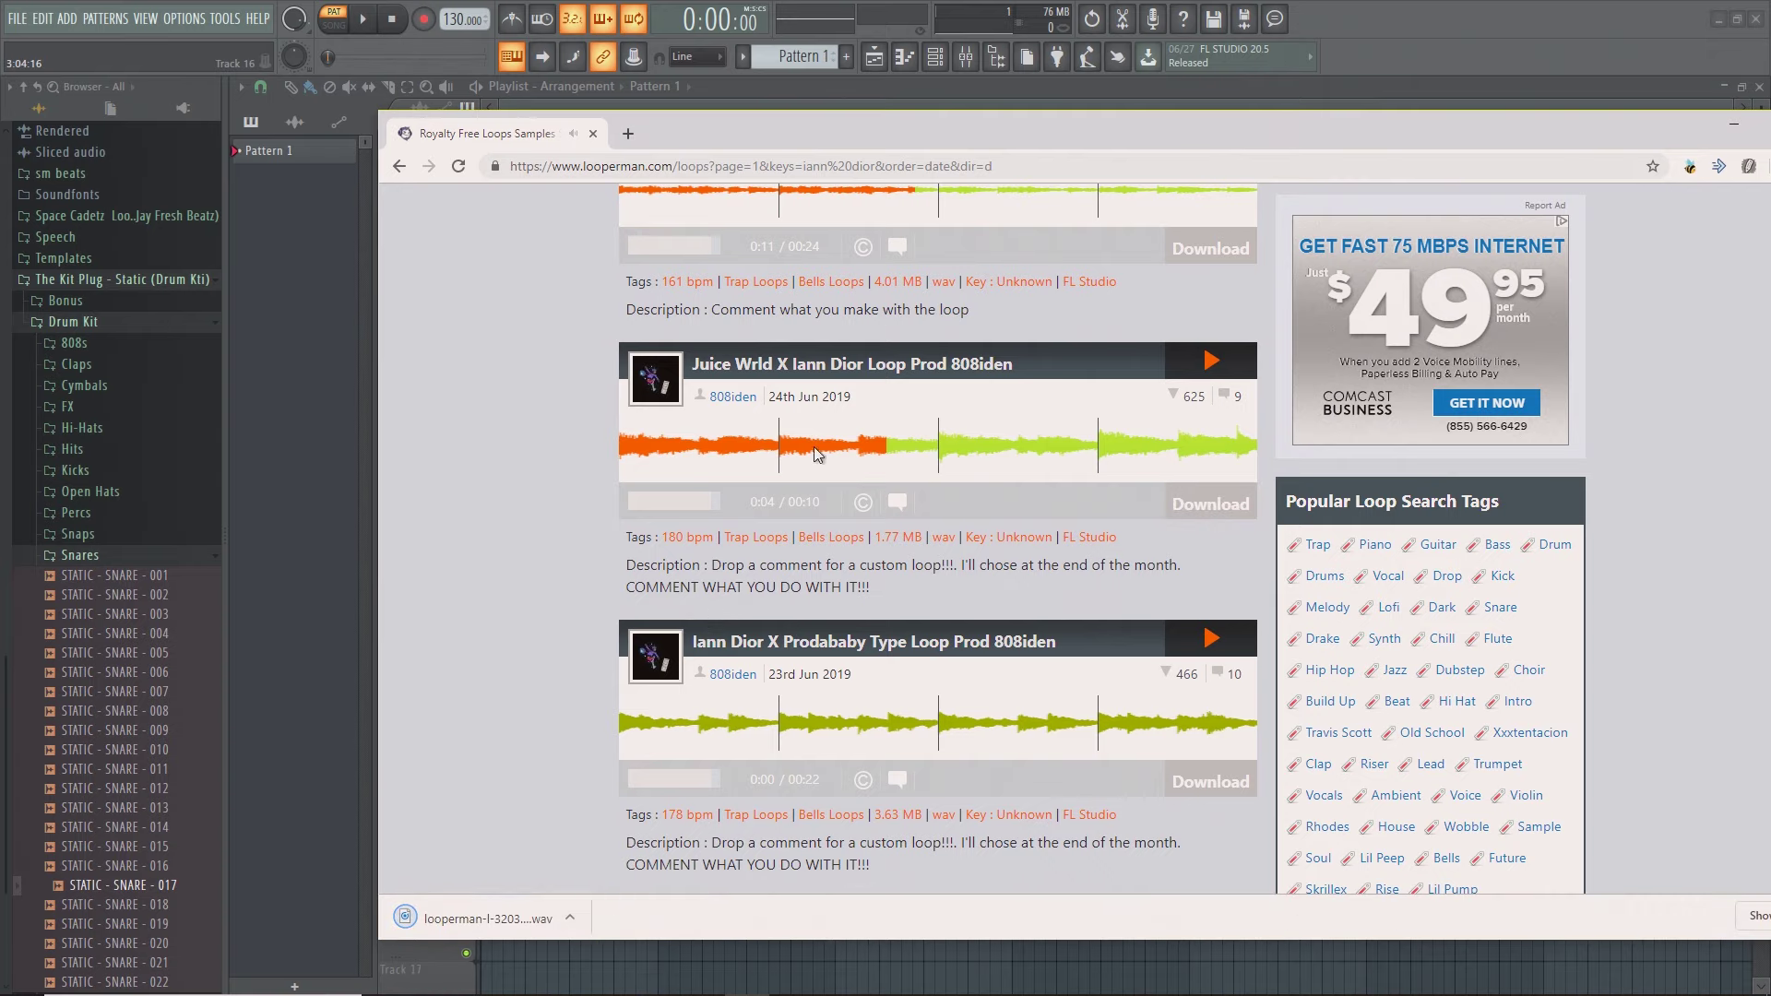
pyautogui.click(570, 919)
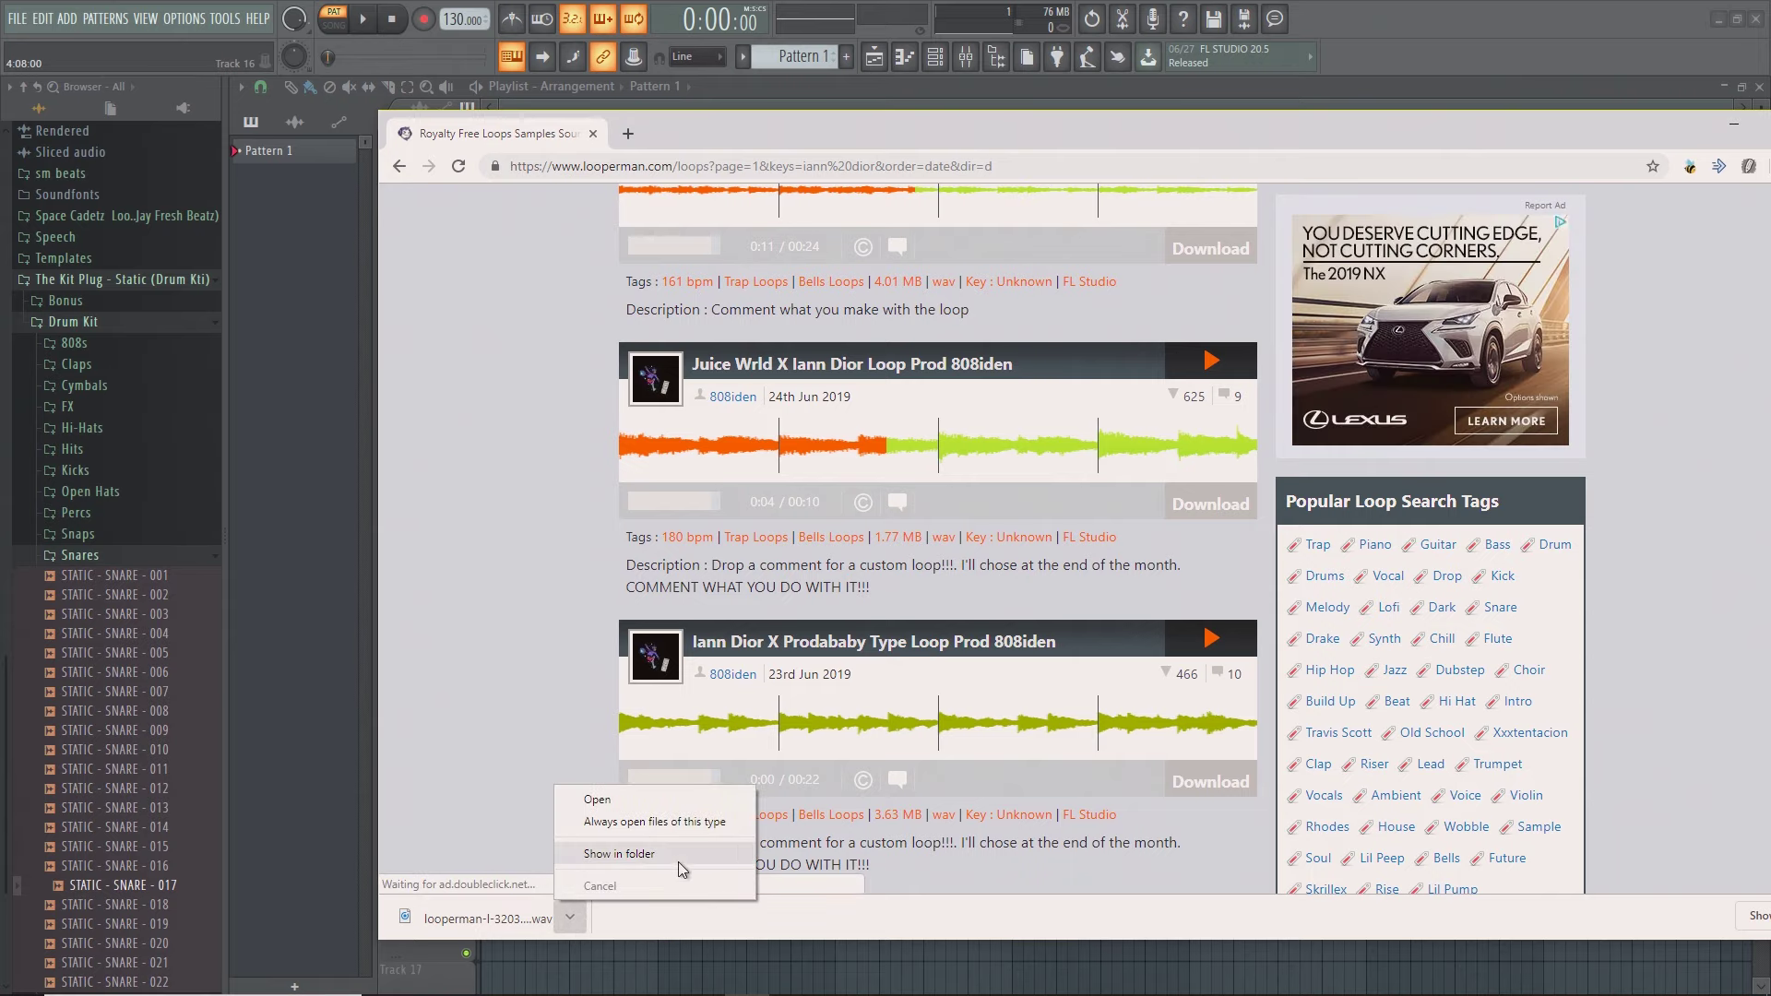
pyautogui.click(617, 854)
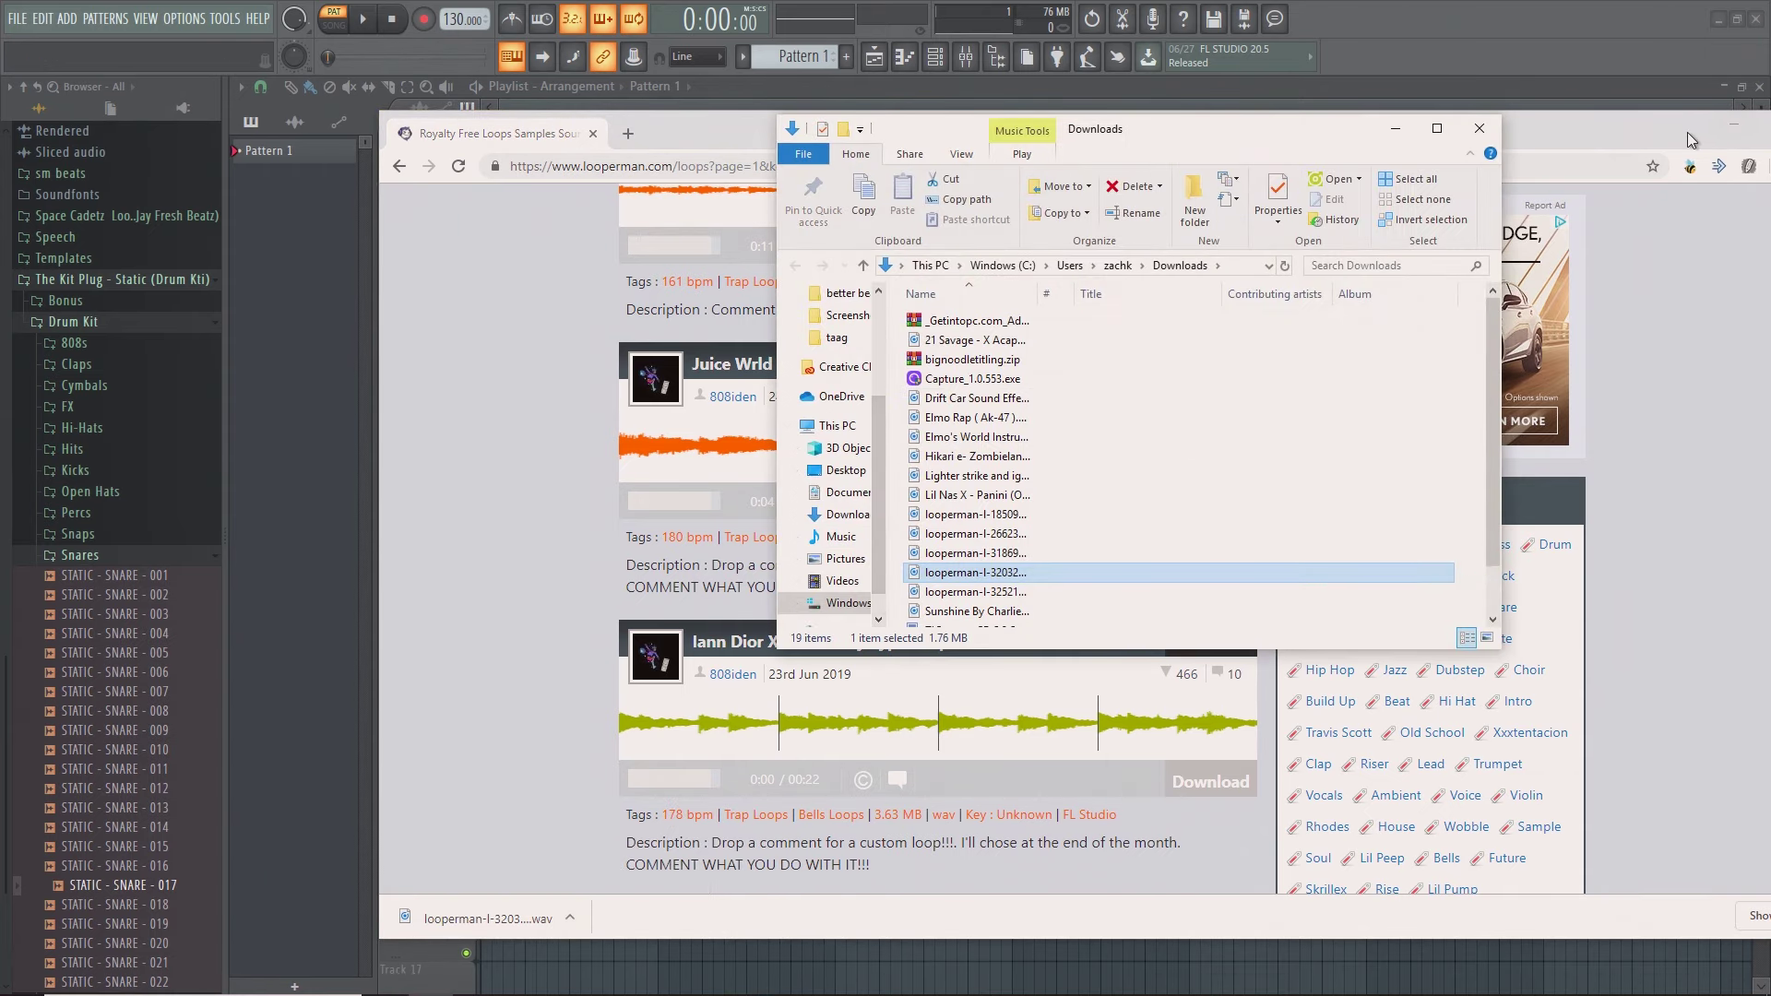
# Import the downloaded Juice Wrld X Iann Dior loop into the FL Studio playlist and close the browser and Downloads windows.
pyautogui.moveTo(1688, 141); pyautogui.dragTo(1335, 297)
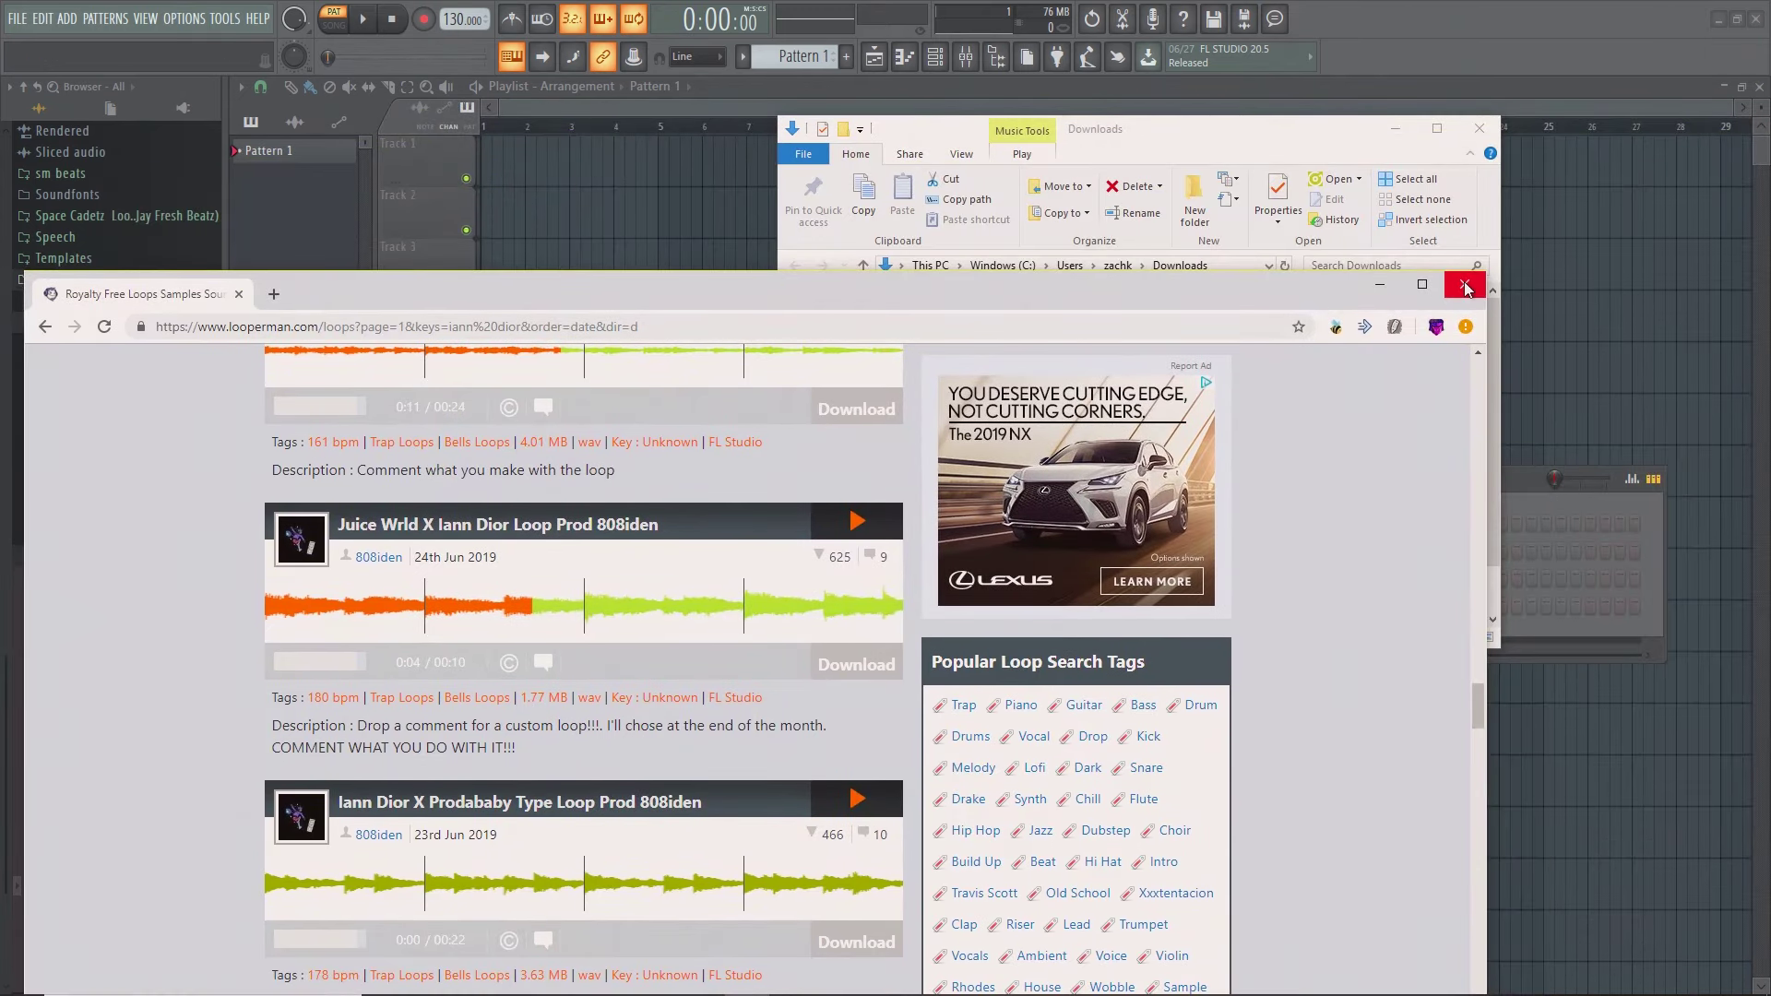
pyautogui.click(1466, 281)
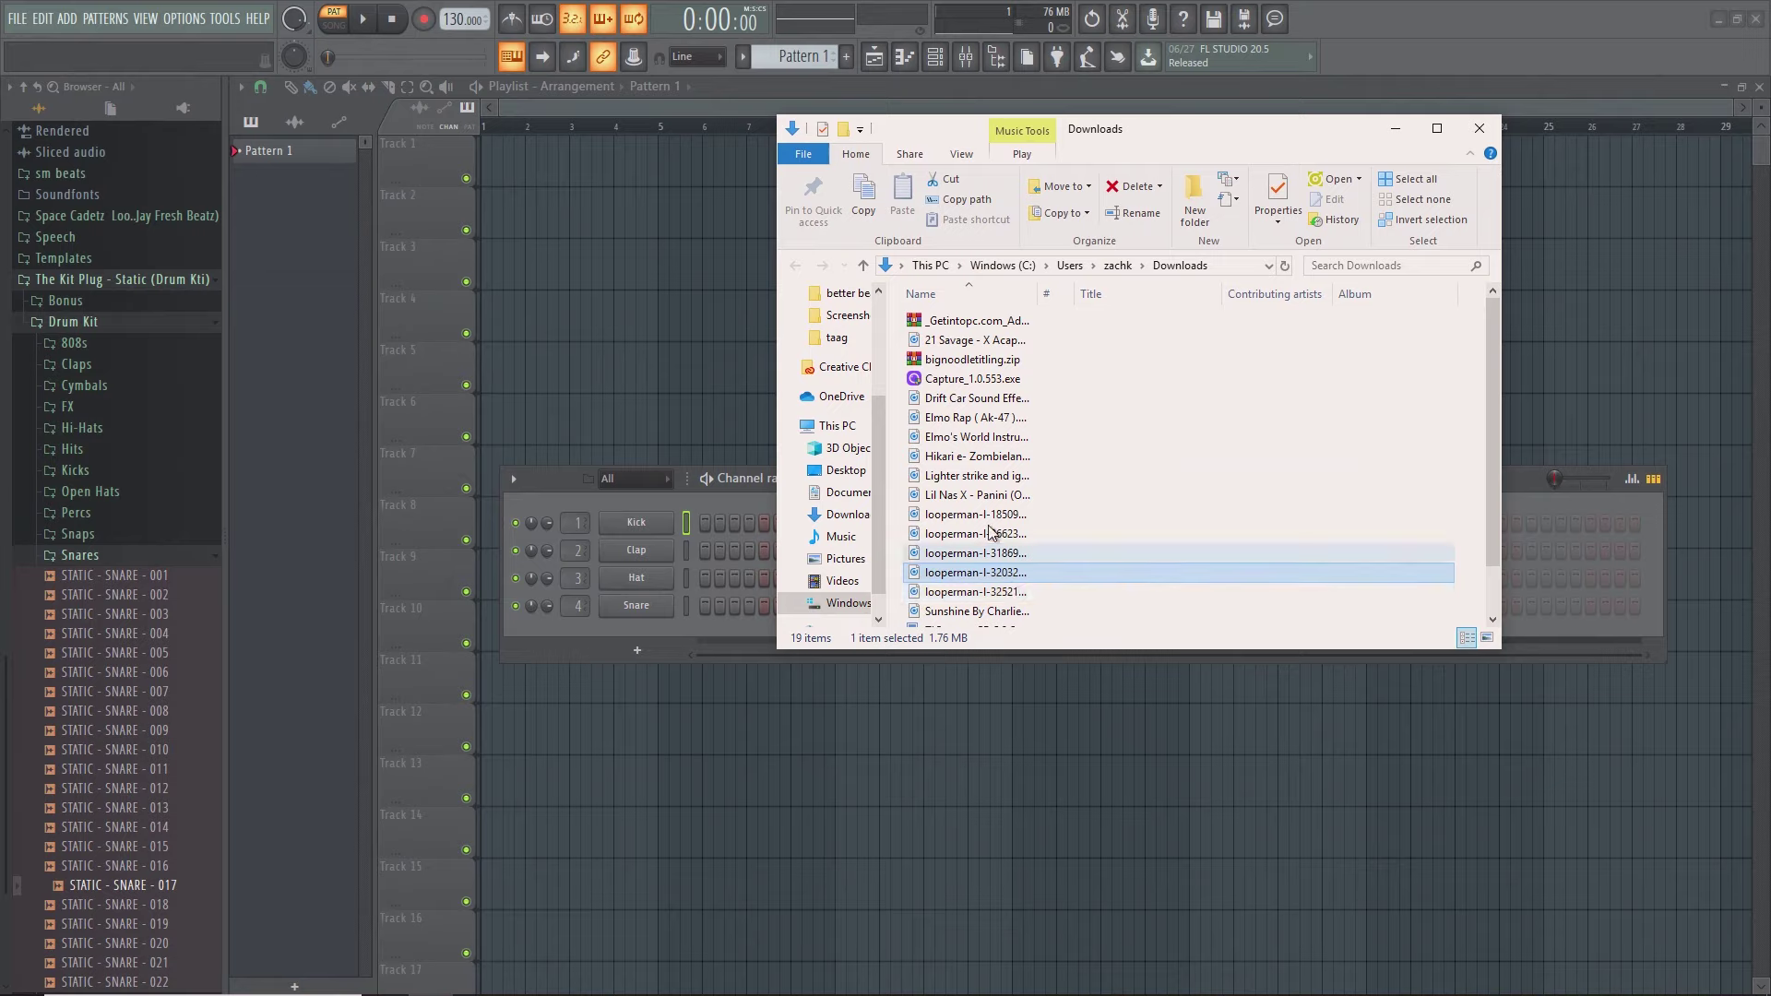
pyautogui.moveTo(988, 581); pyautogui.dragTo(616, 493)
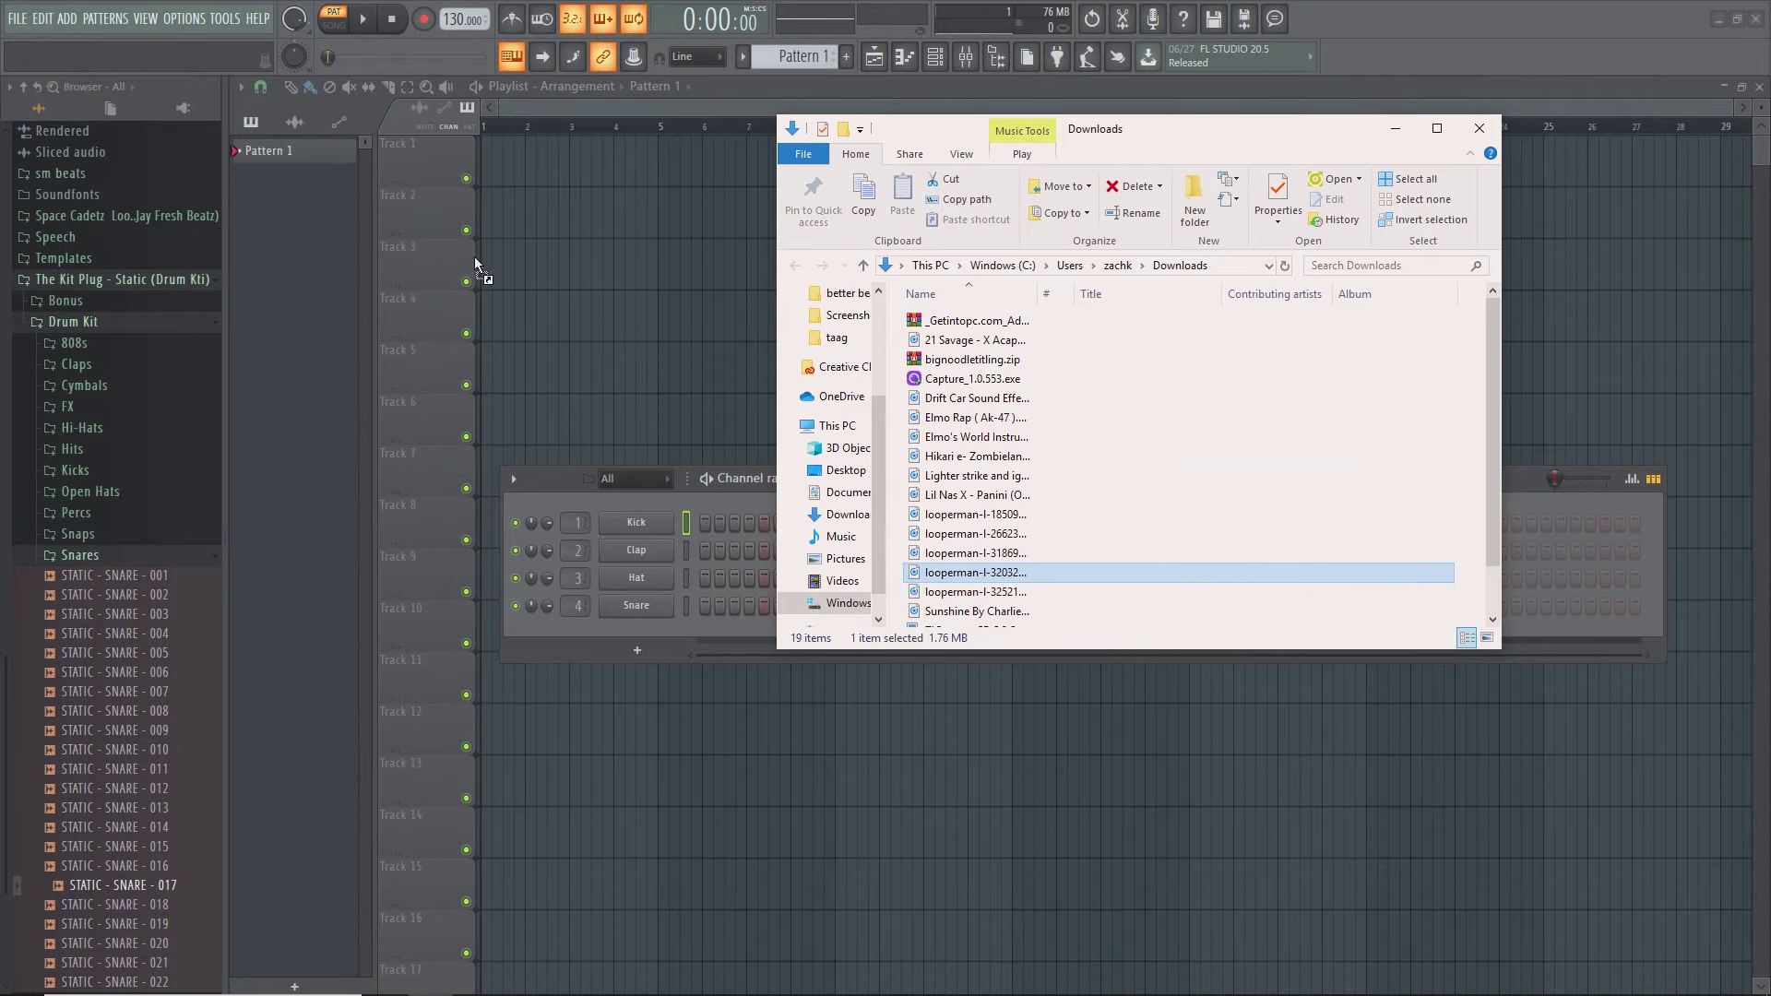
pyautogui.moveTo(251, 217); pyautogui.dragTo(319, 192)
pyautogui.moveTo(291, 242)
pyautogui.mouseDown()
pyautogui.moveTo(286, 286)
pyautogui.moveTo(281, 223)
pyautogui.mouseUp()
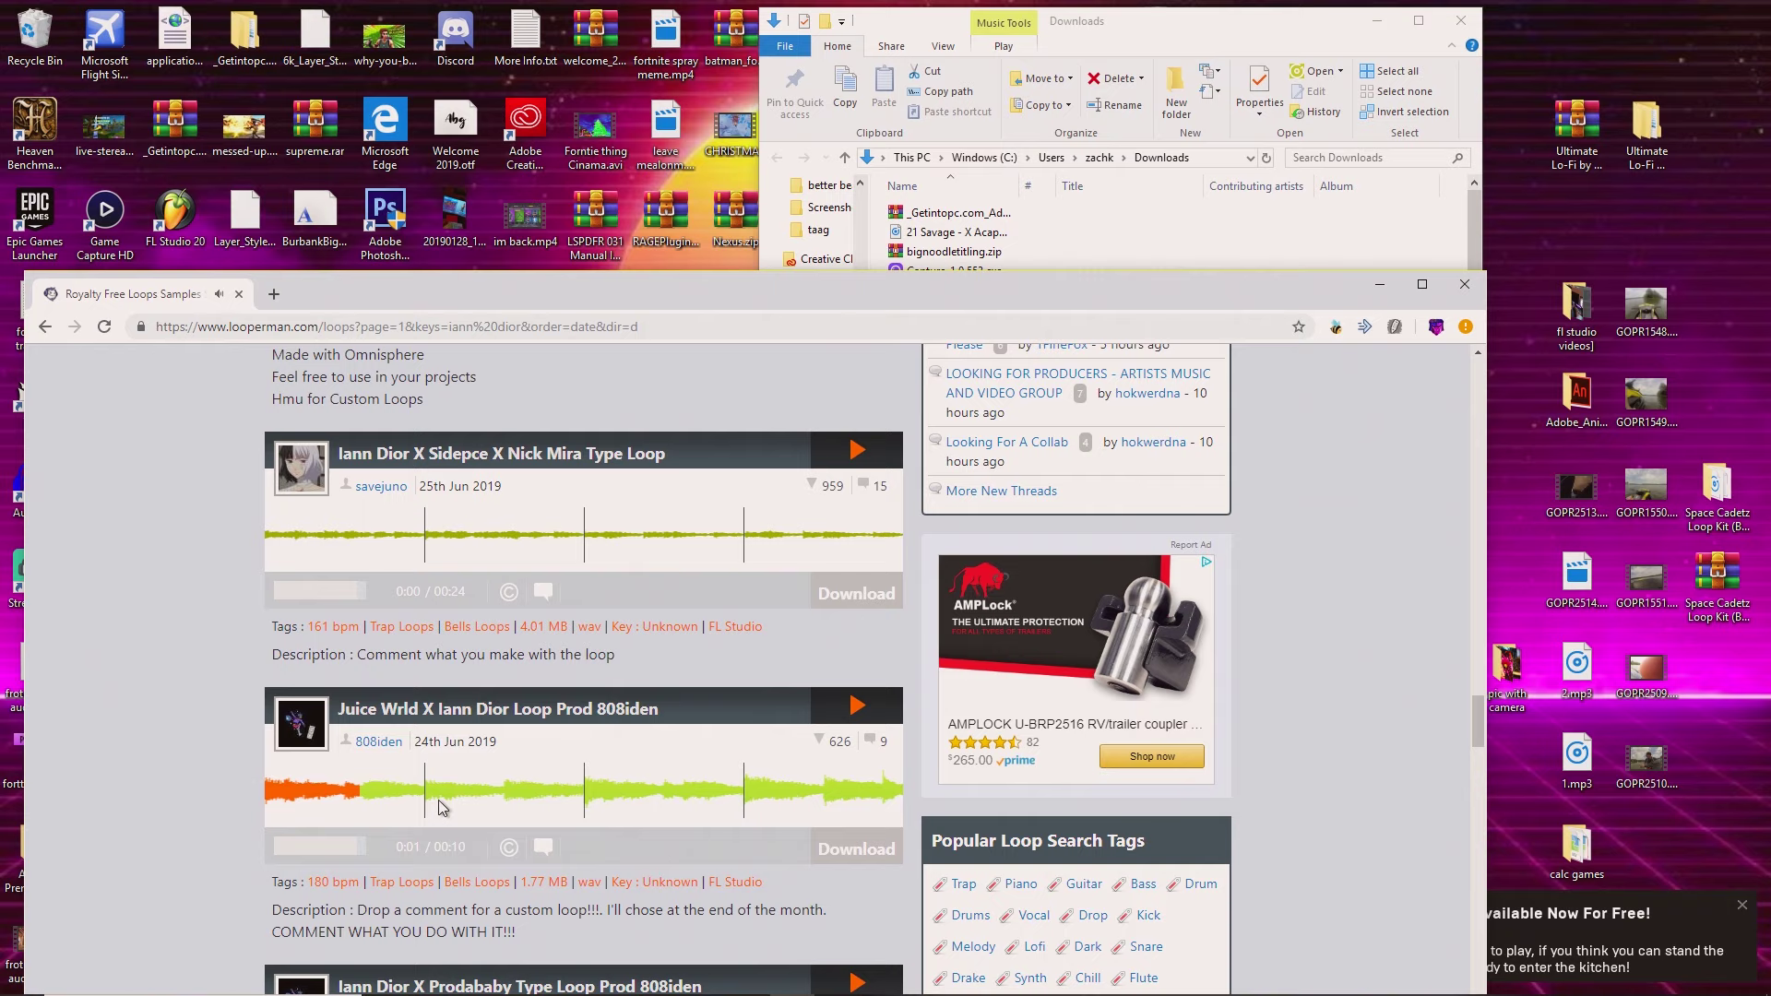
pyautogui.click(1479, 295)
pyautogui.click(1461, 21)
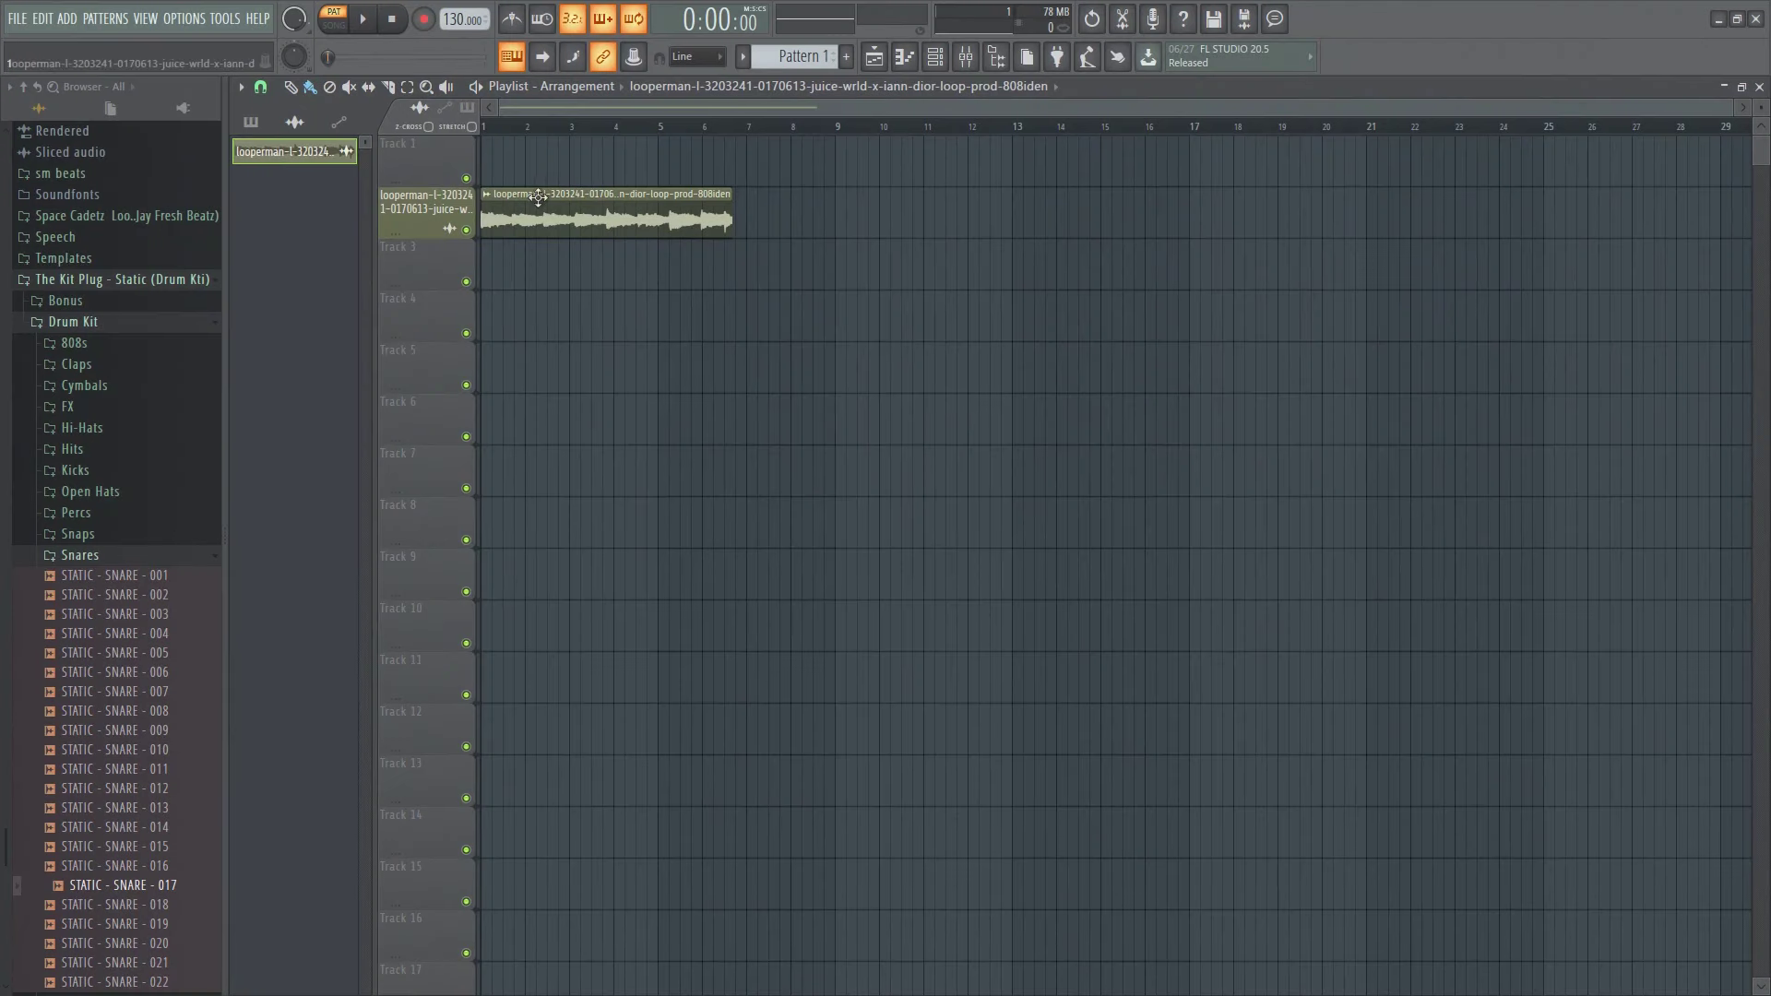
# Set the project tempo to 180 BPM and place the loop clip at bar 1 of Track 1 instead of Track 2.
pyautogui.rightClick(531, 197)
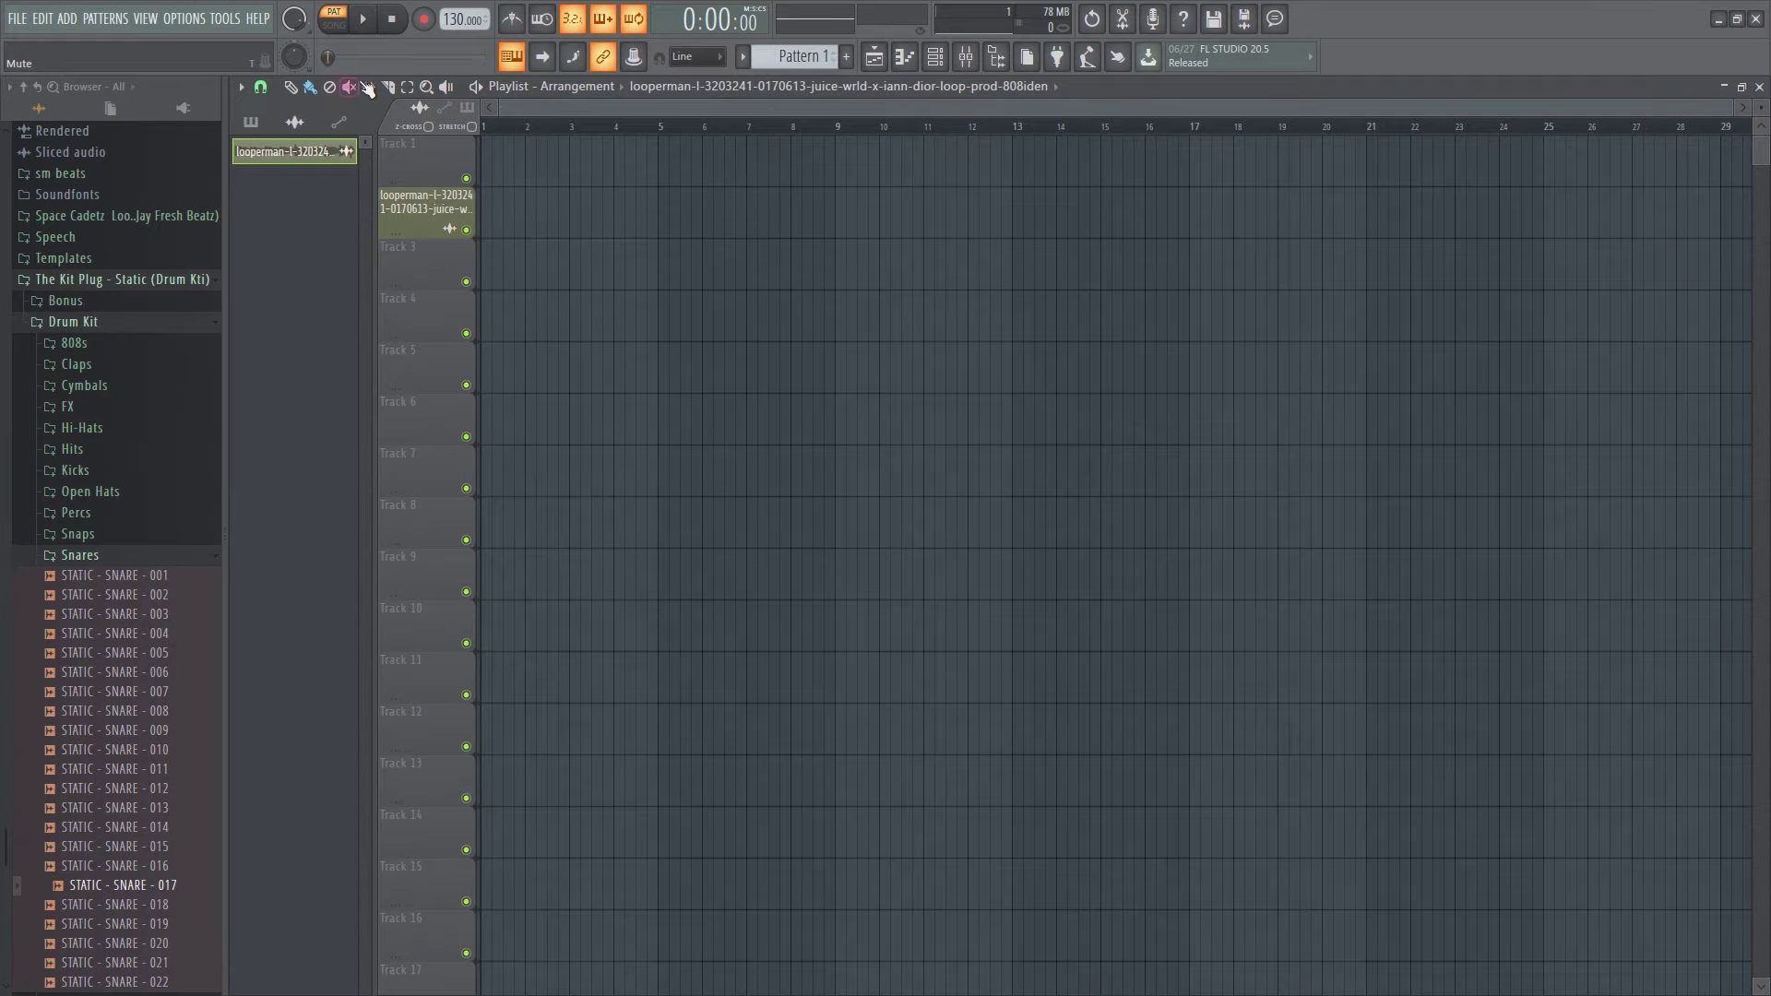
pyautogui.moveTo(454, 19); pyautogui.dragTo(454, 0)
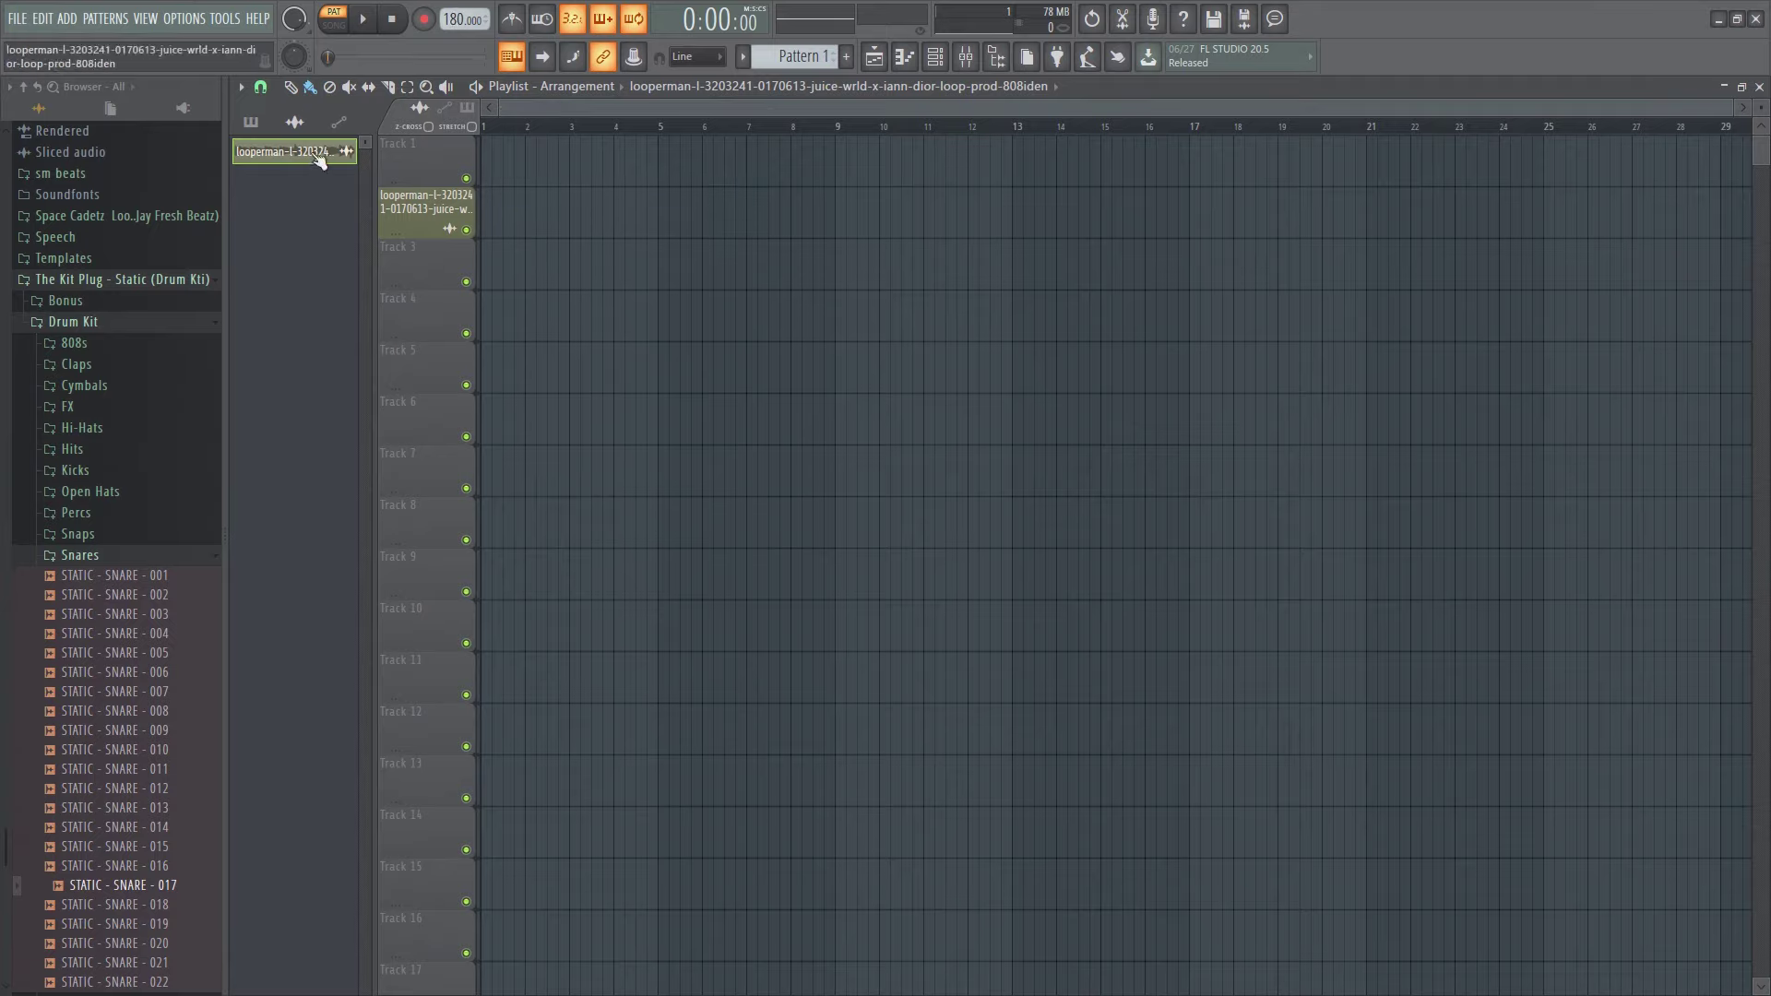
pyautogui.moveTo(305, 152); pyautogui.dragTo(486, 169)
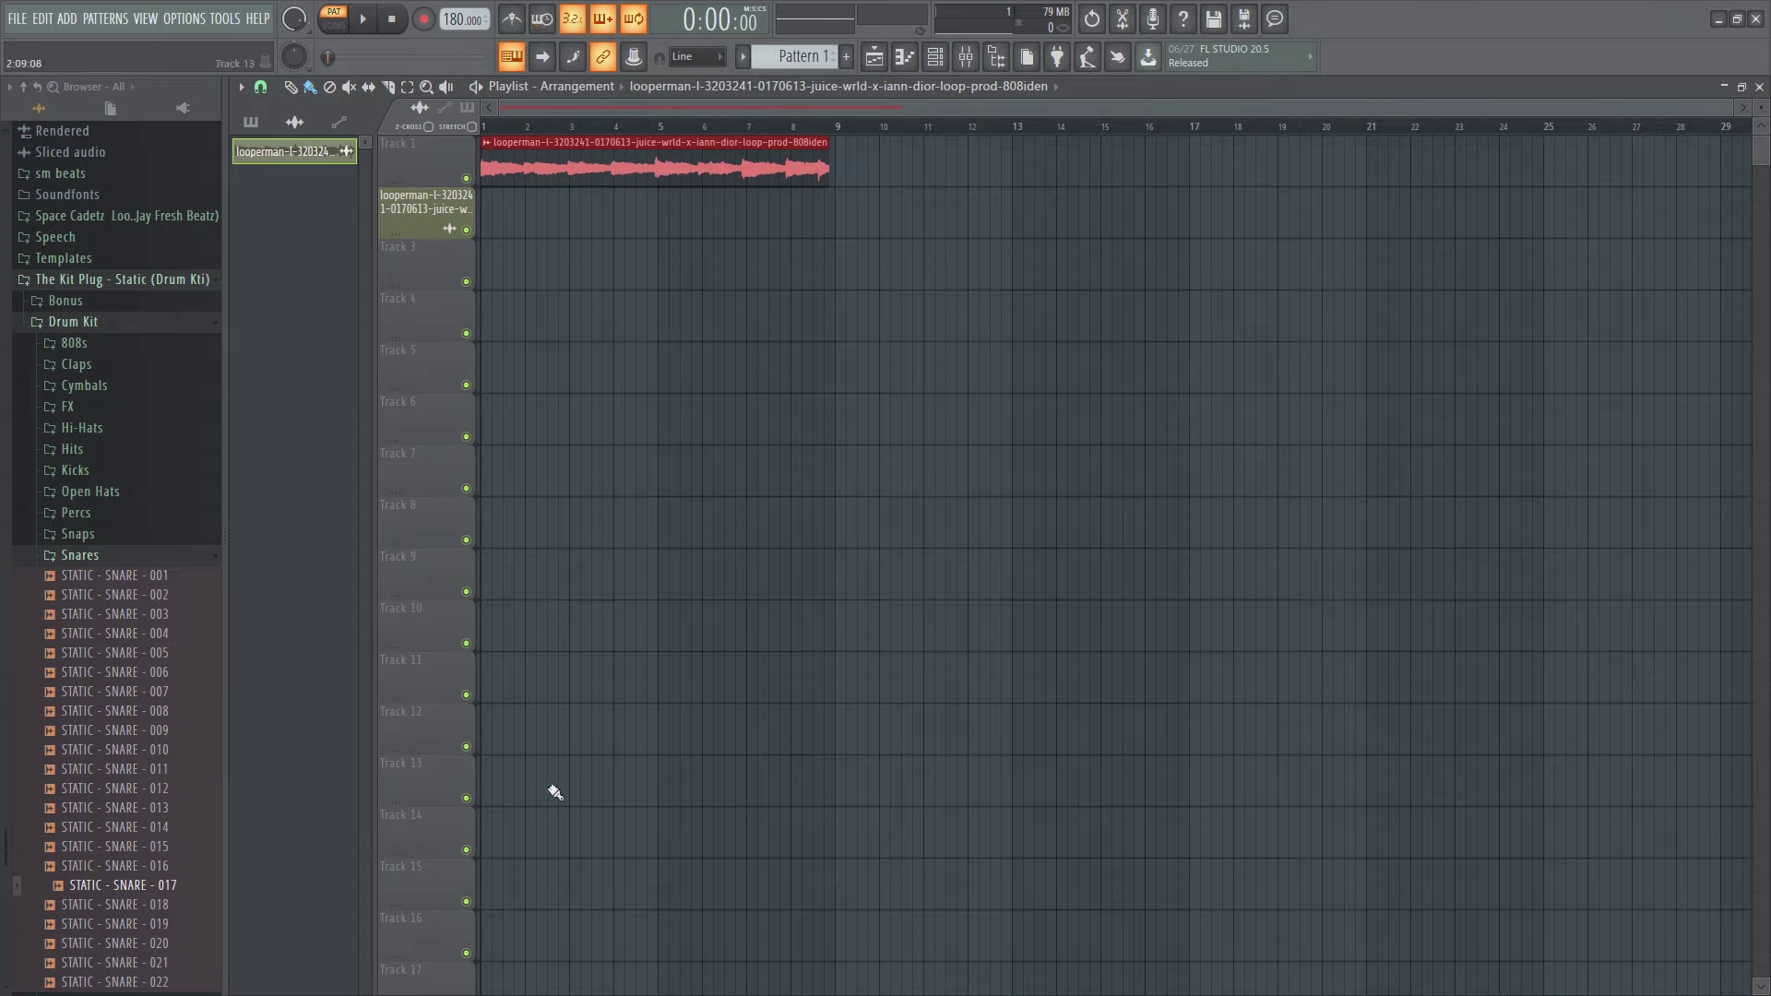
# Enable the metronome and play the arrangement in song mode to check the loop's timing.
pyautogui.click(511, 25)
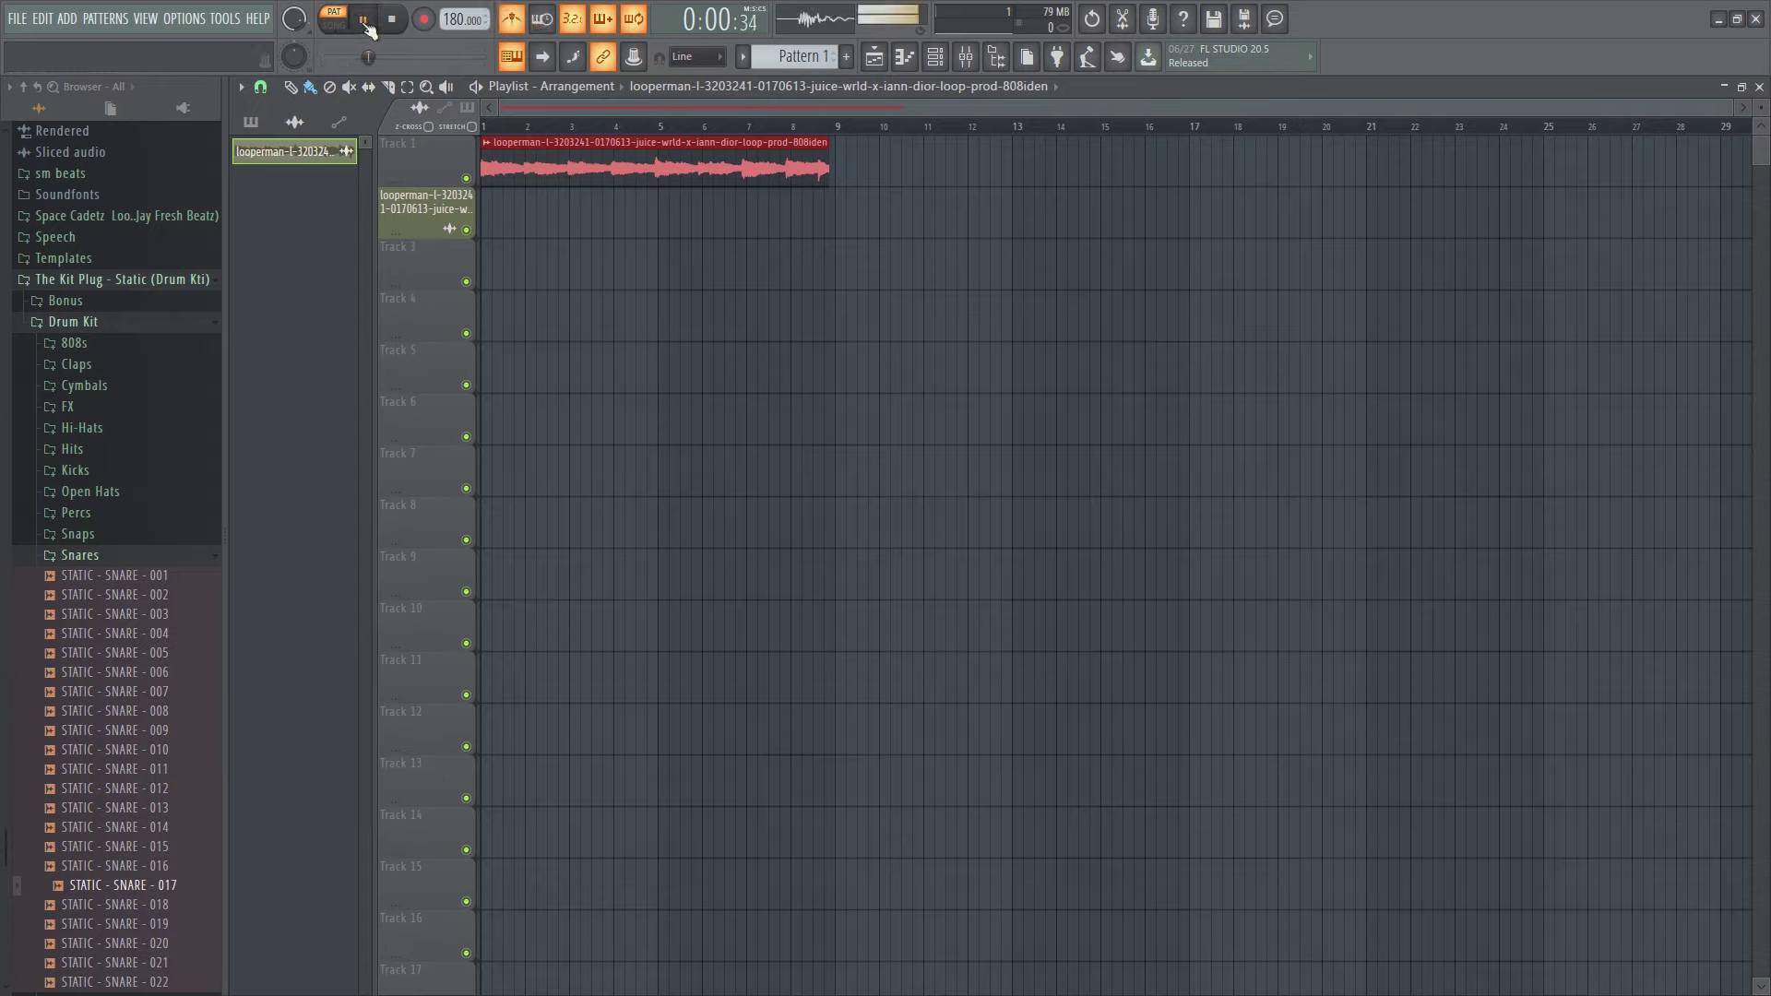
pyautogui.click(333, 25)
pyautogui.click(364, 20)
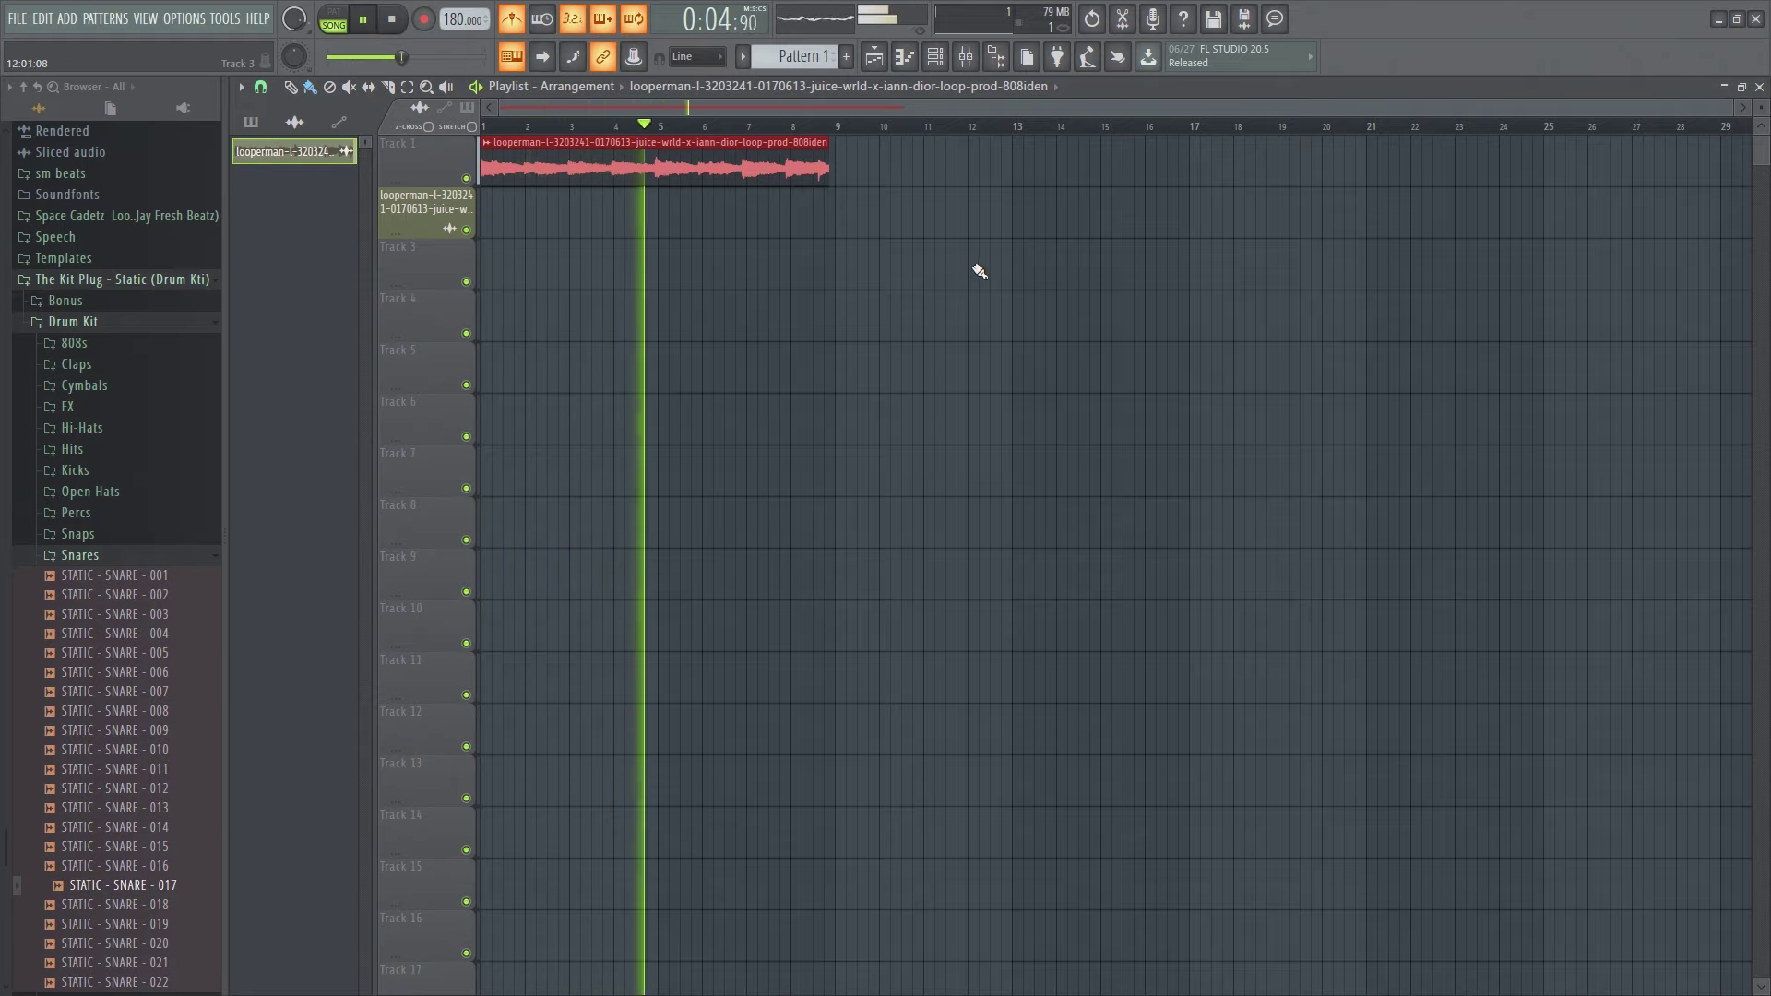
pyautogui.press('space')
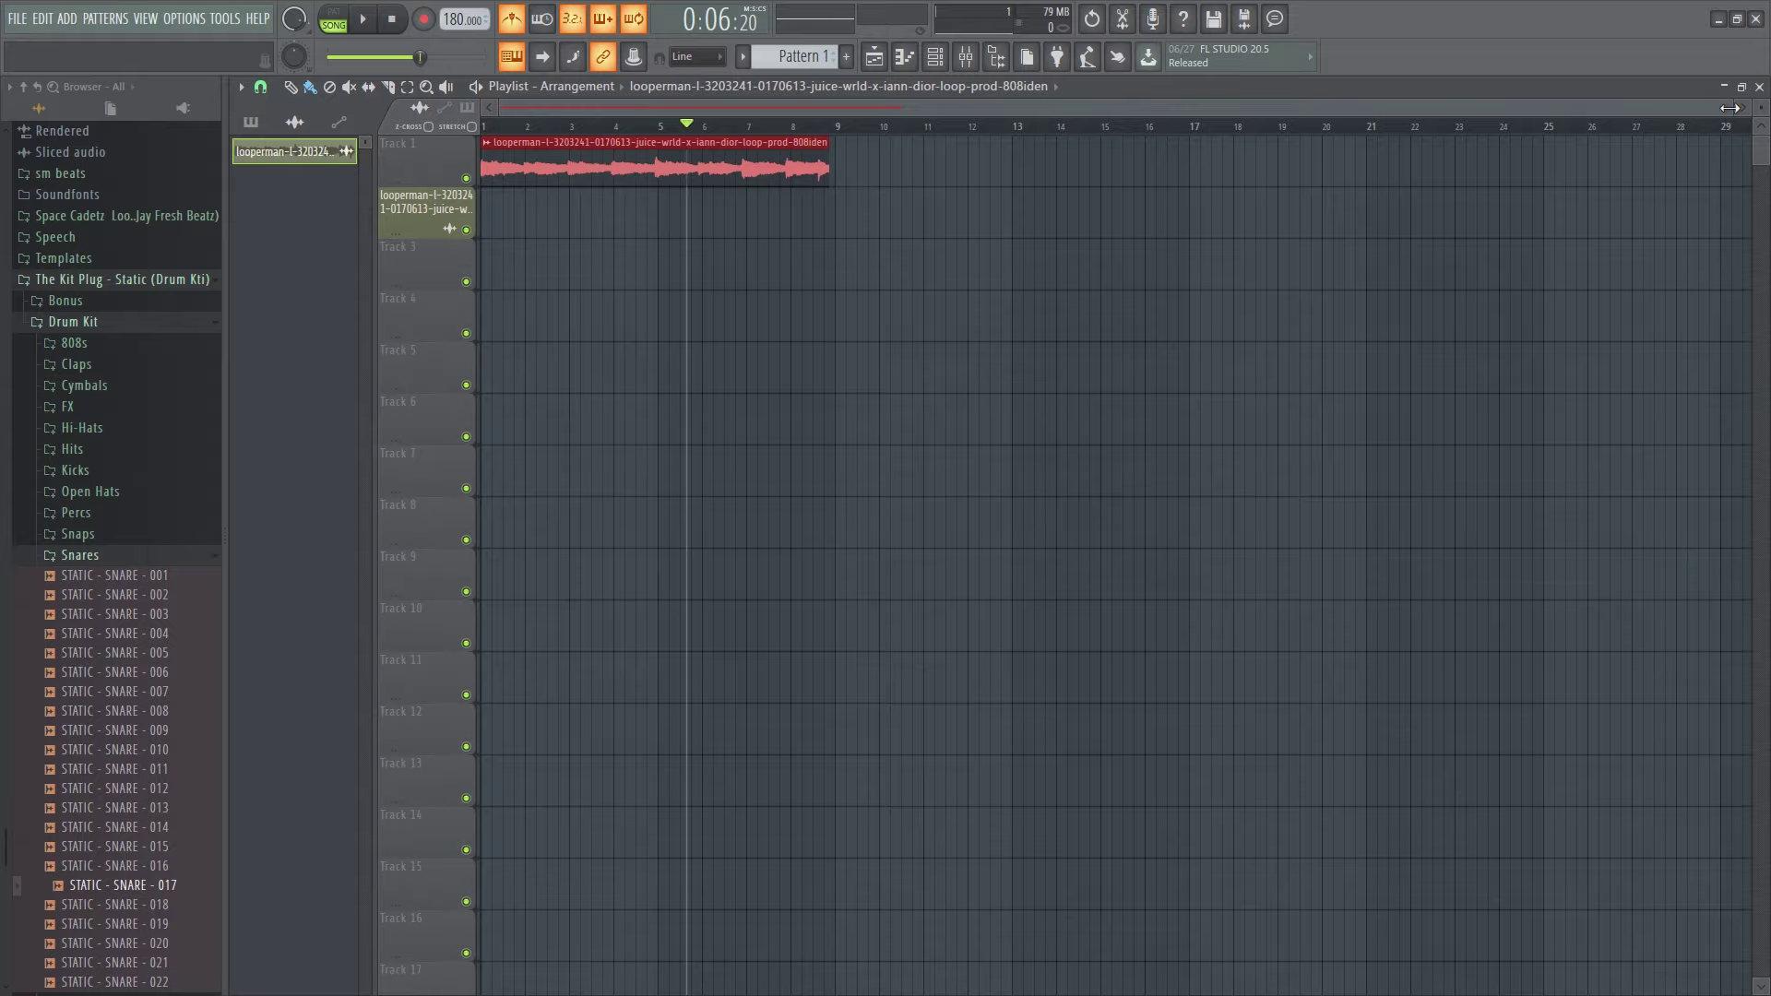
# Set the project tempo to 183 BPM, checking the loop against the metronome before turning the metronome off.
pyautogui.moveTo(1730, 108); pyautogui.dragTo(1401, 130)
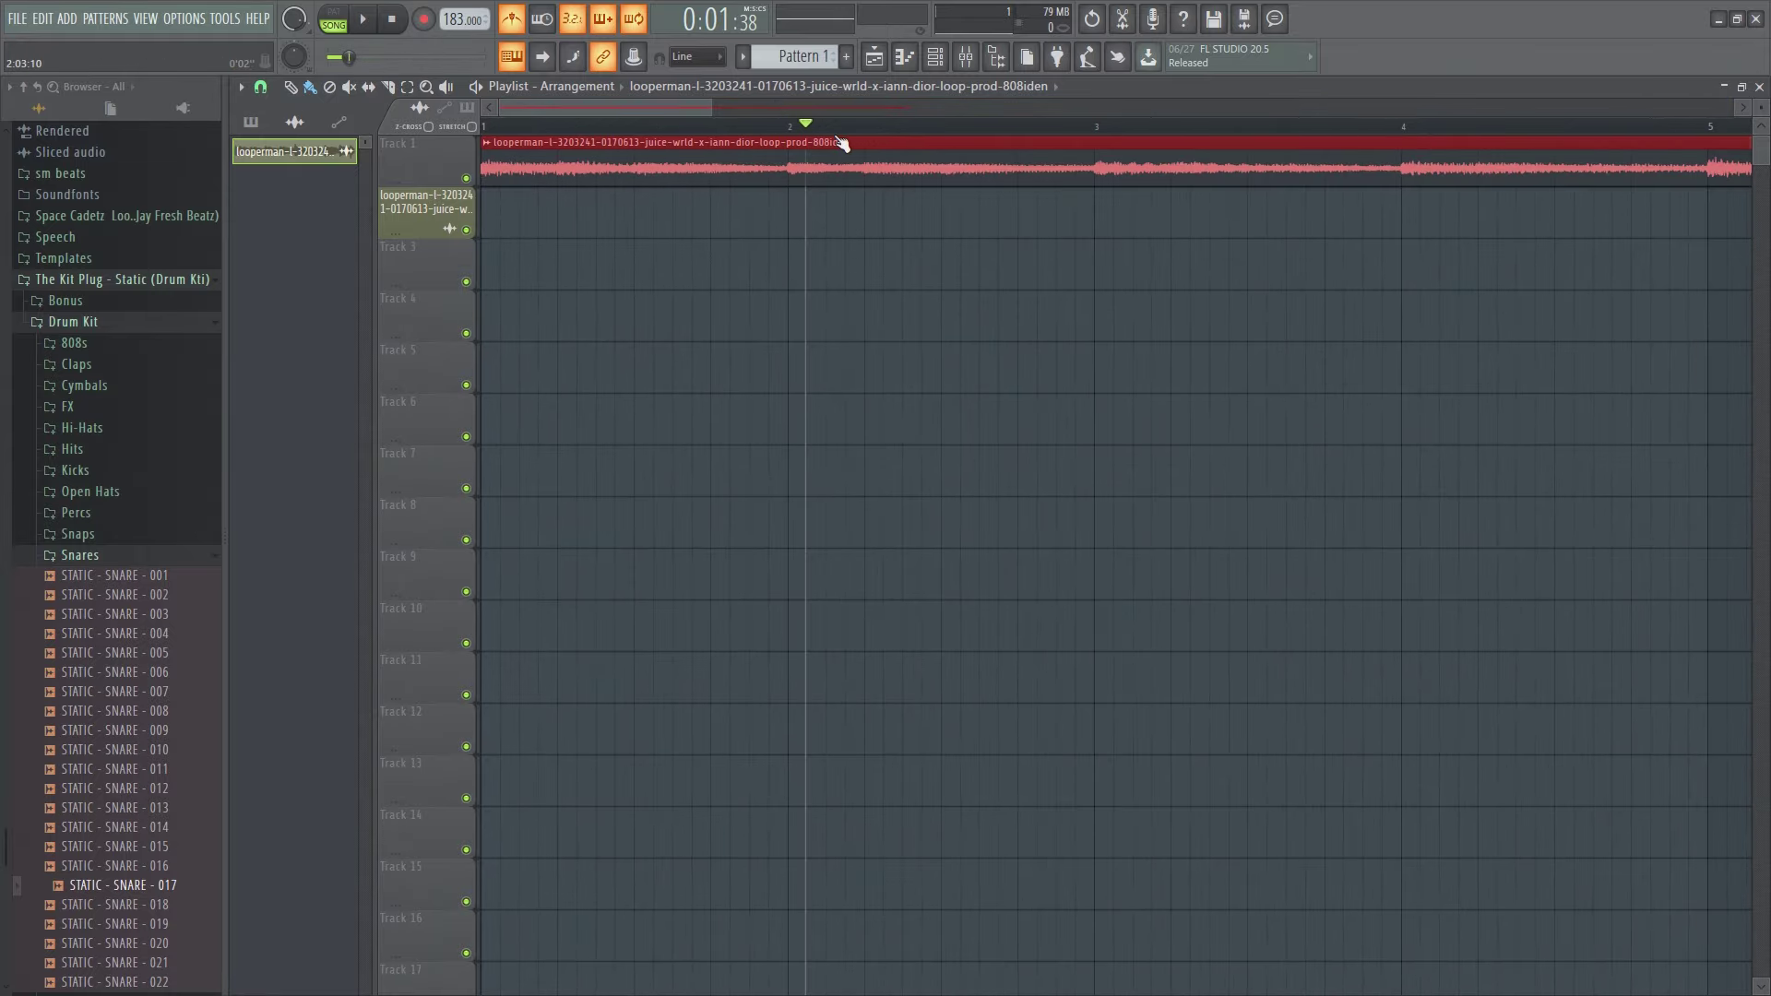
pyautogui.moveTo(814, 126); pyautogui.dragTo(478, 127)
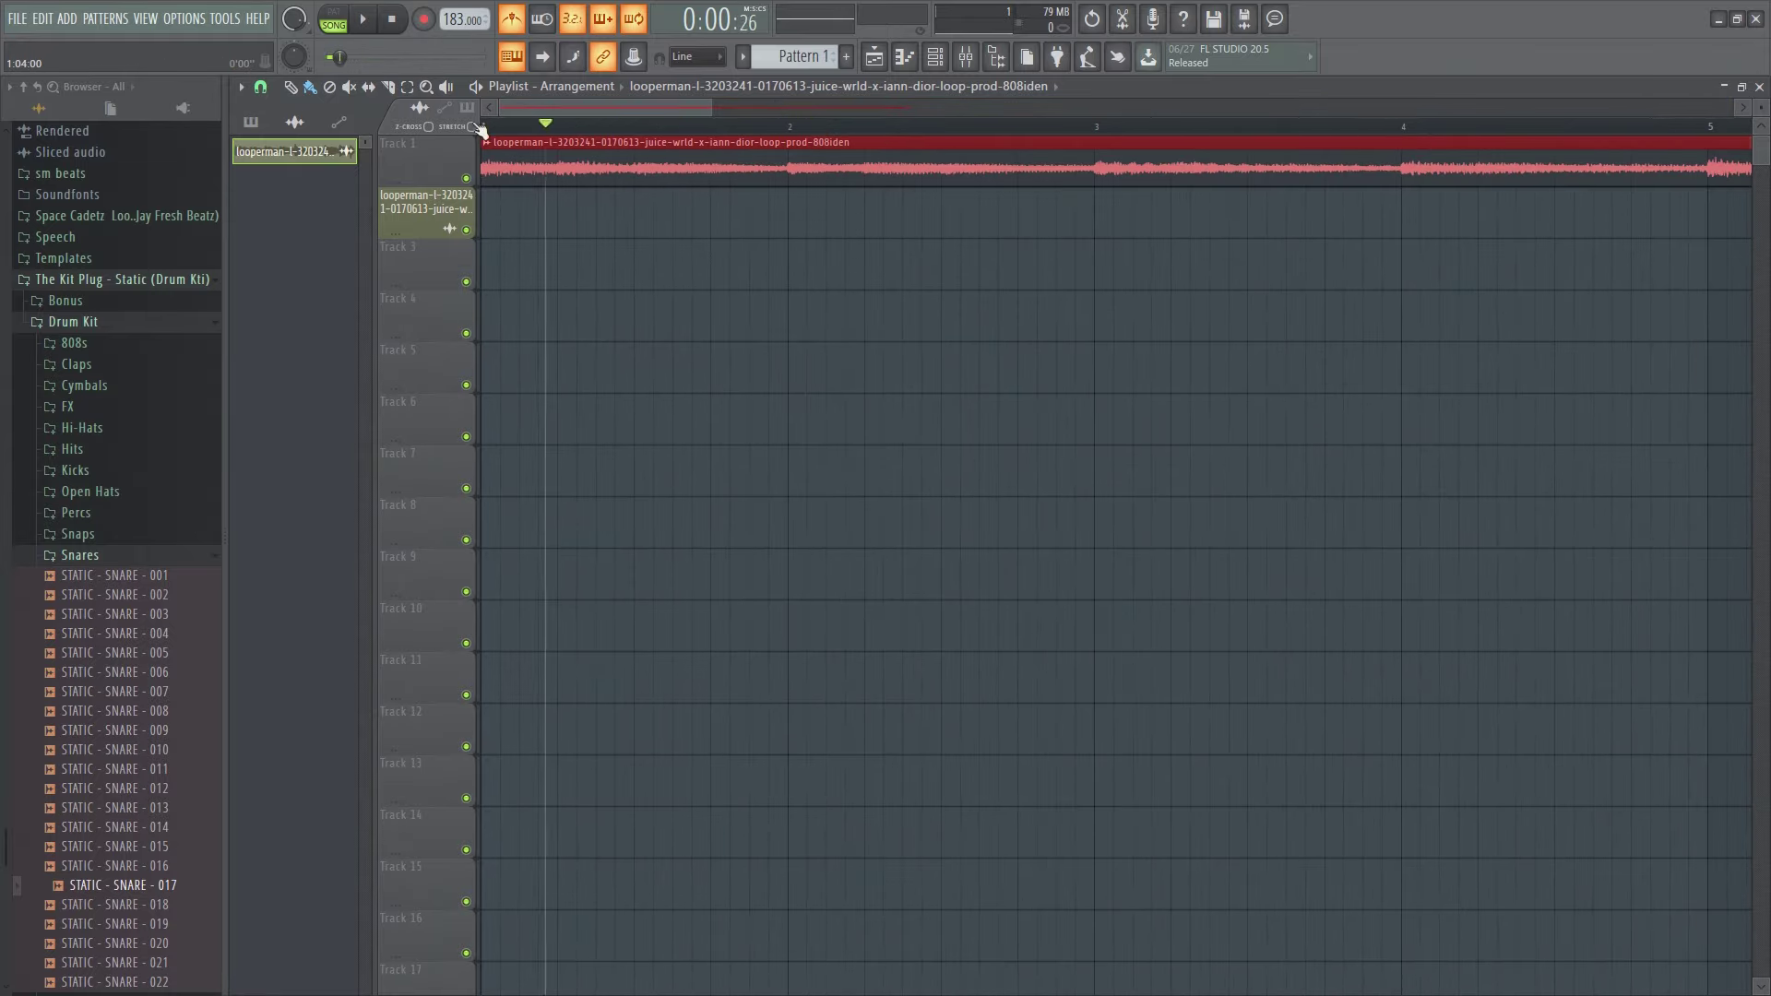
pyautogui.click(365, 20)
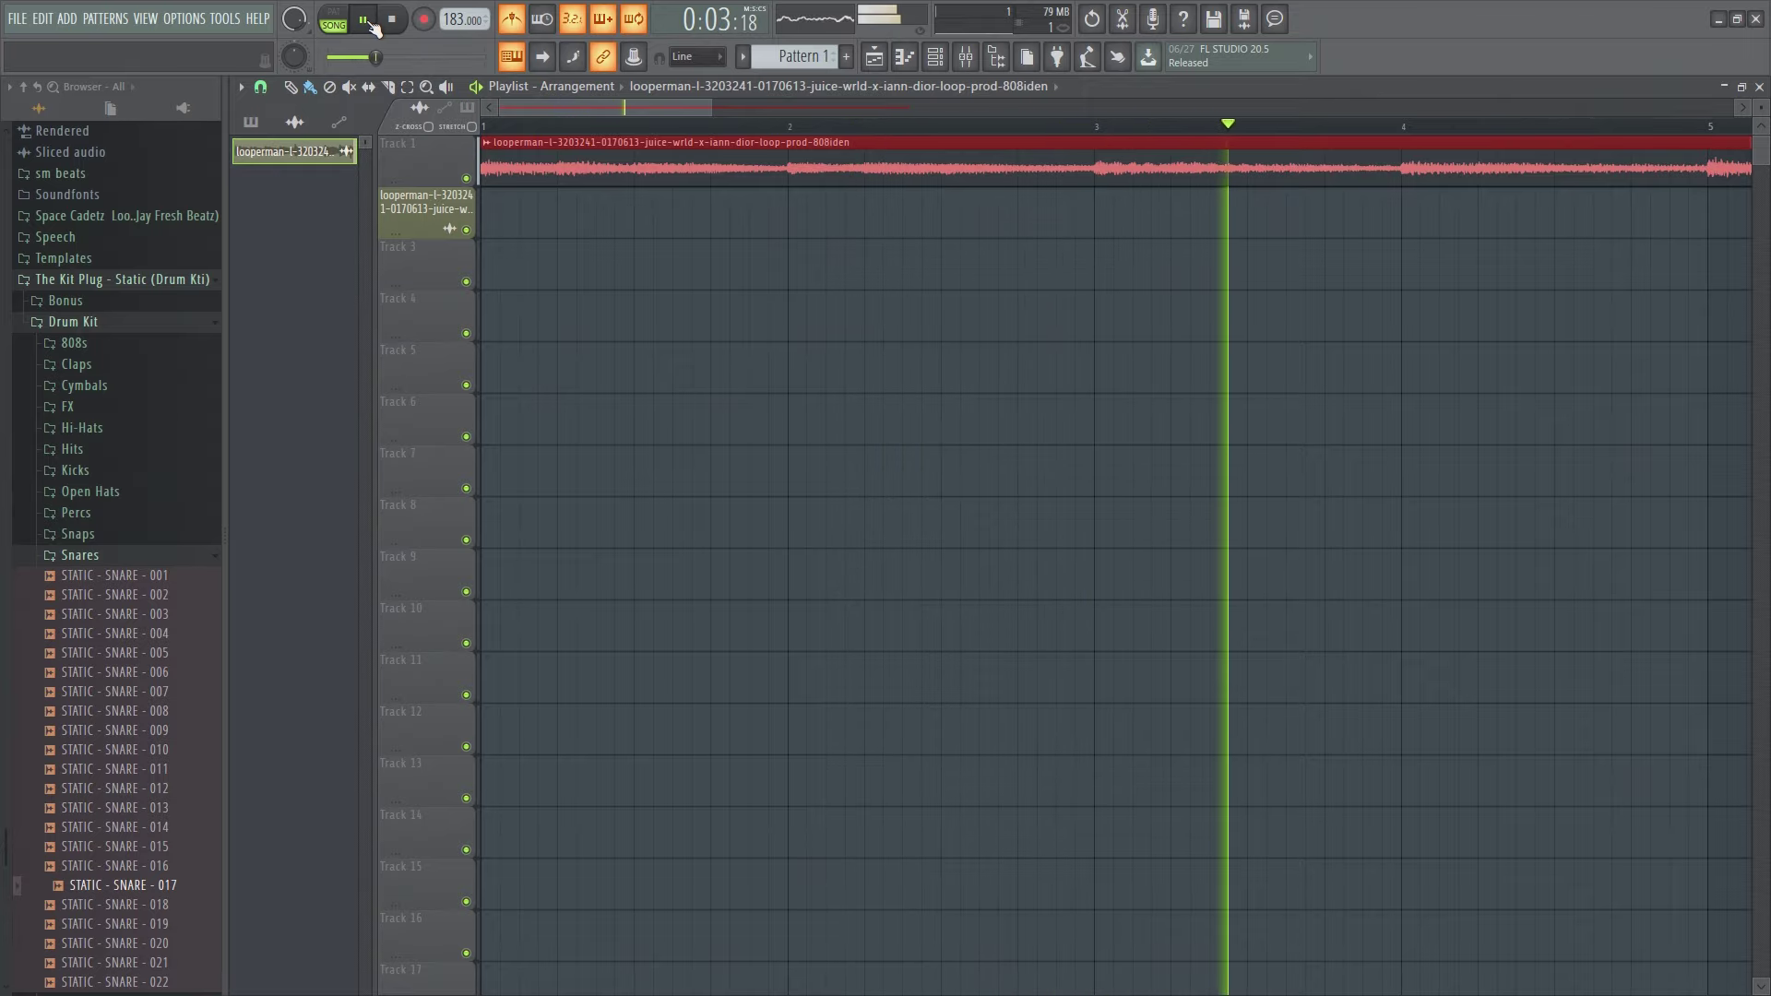
pyautogui.moveTo(711, 109); pyautogui.dragTo(960, 108)
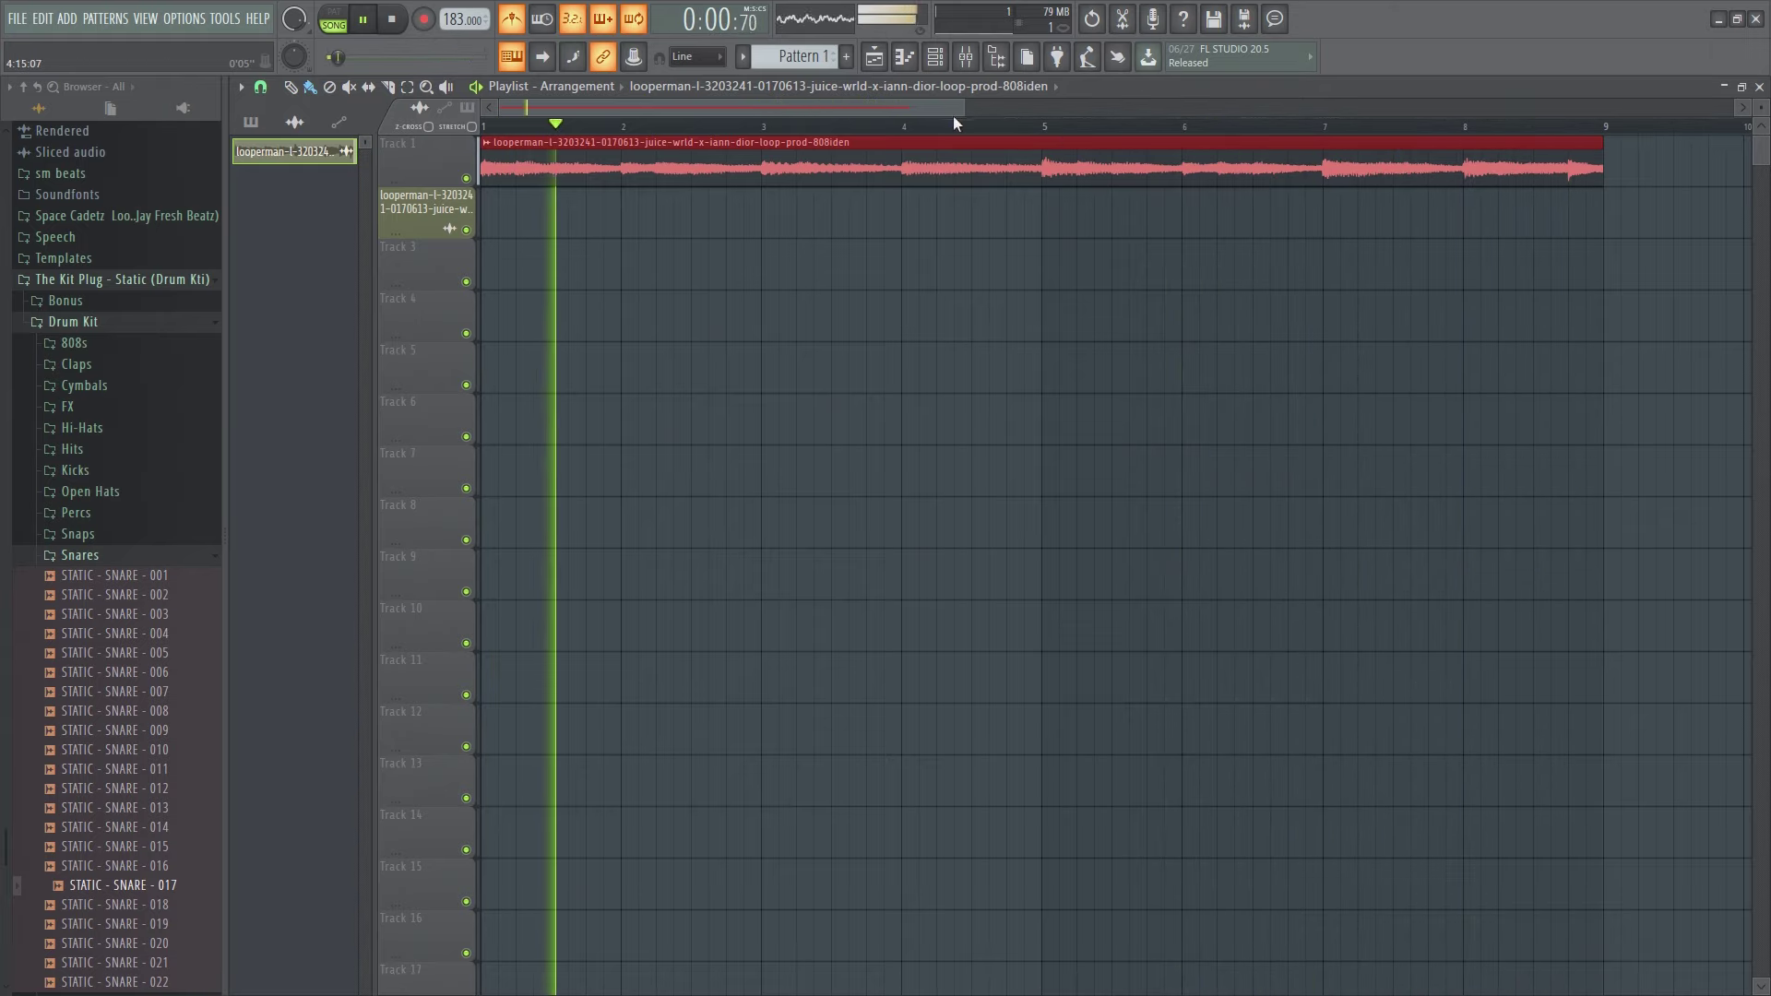
pyautogui.moveTo(954, 123); pyautogui.dragTo(1693, 123)
pyautogui.press('space')
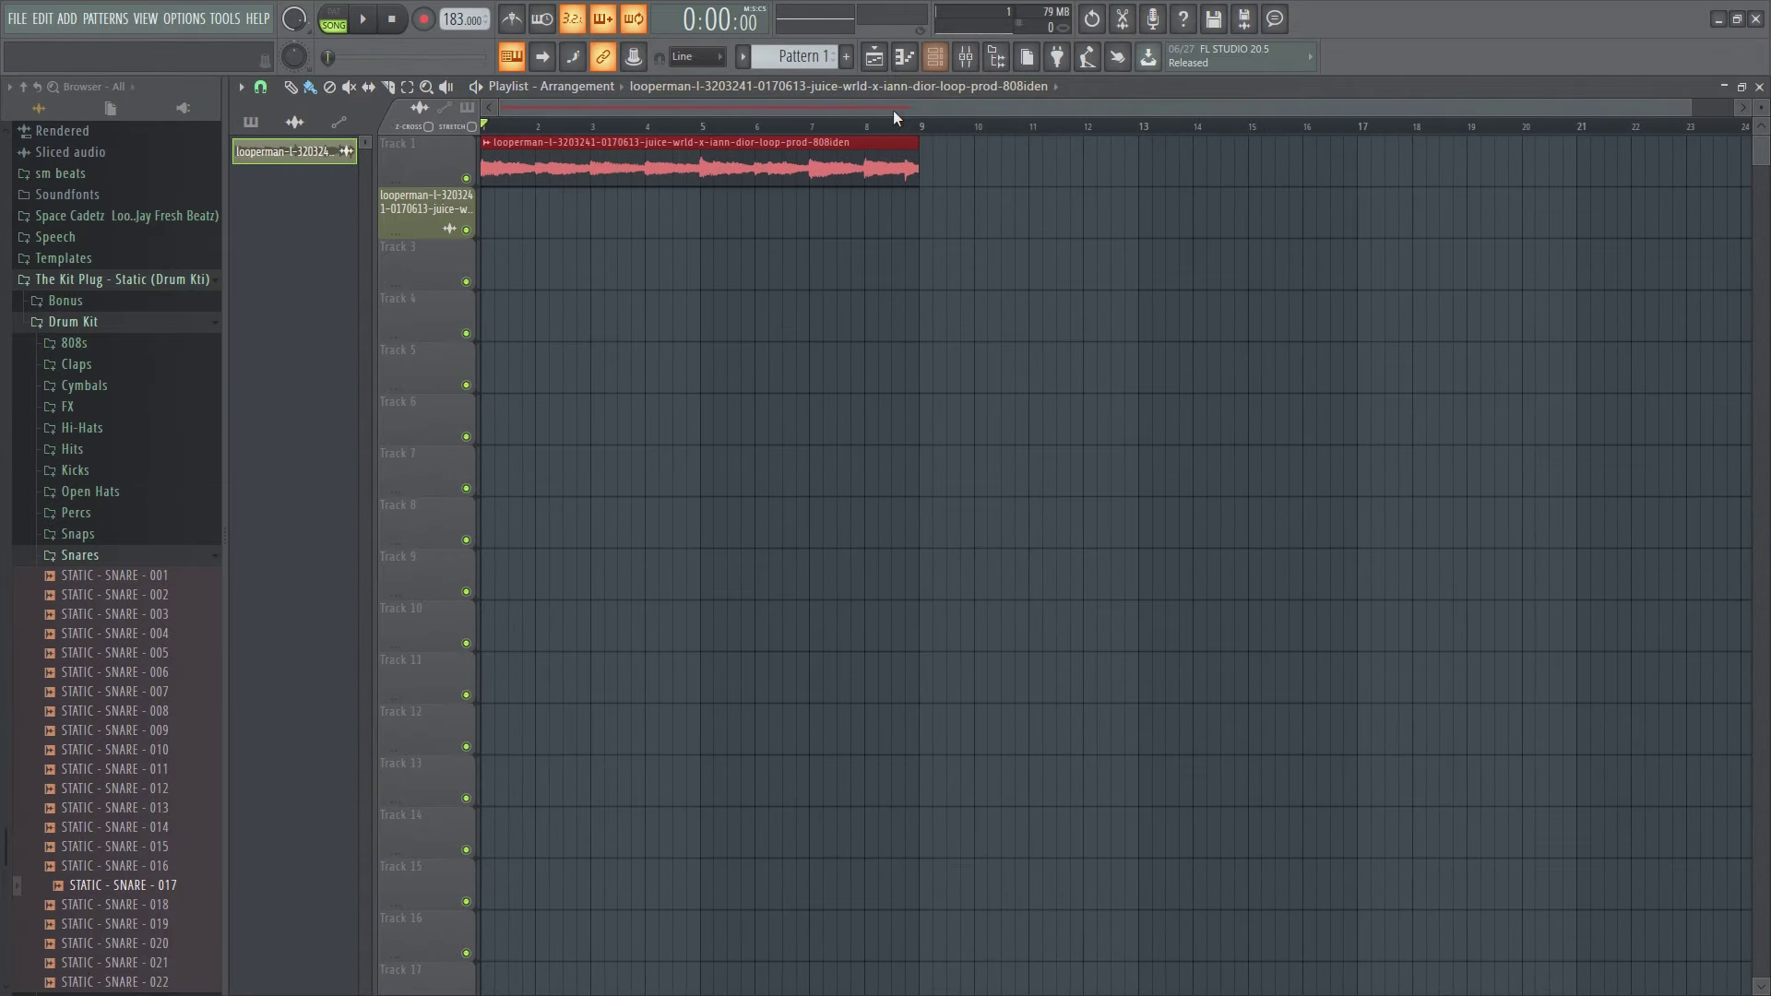
# Audition the 808 samples in The Kit Plug - Static drum kit and add STATIC - 808 - 011 to the channel rack.
pyautogui.click(936, 55)
pyautogui.click(941, 53)
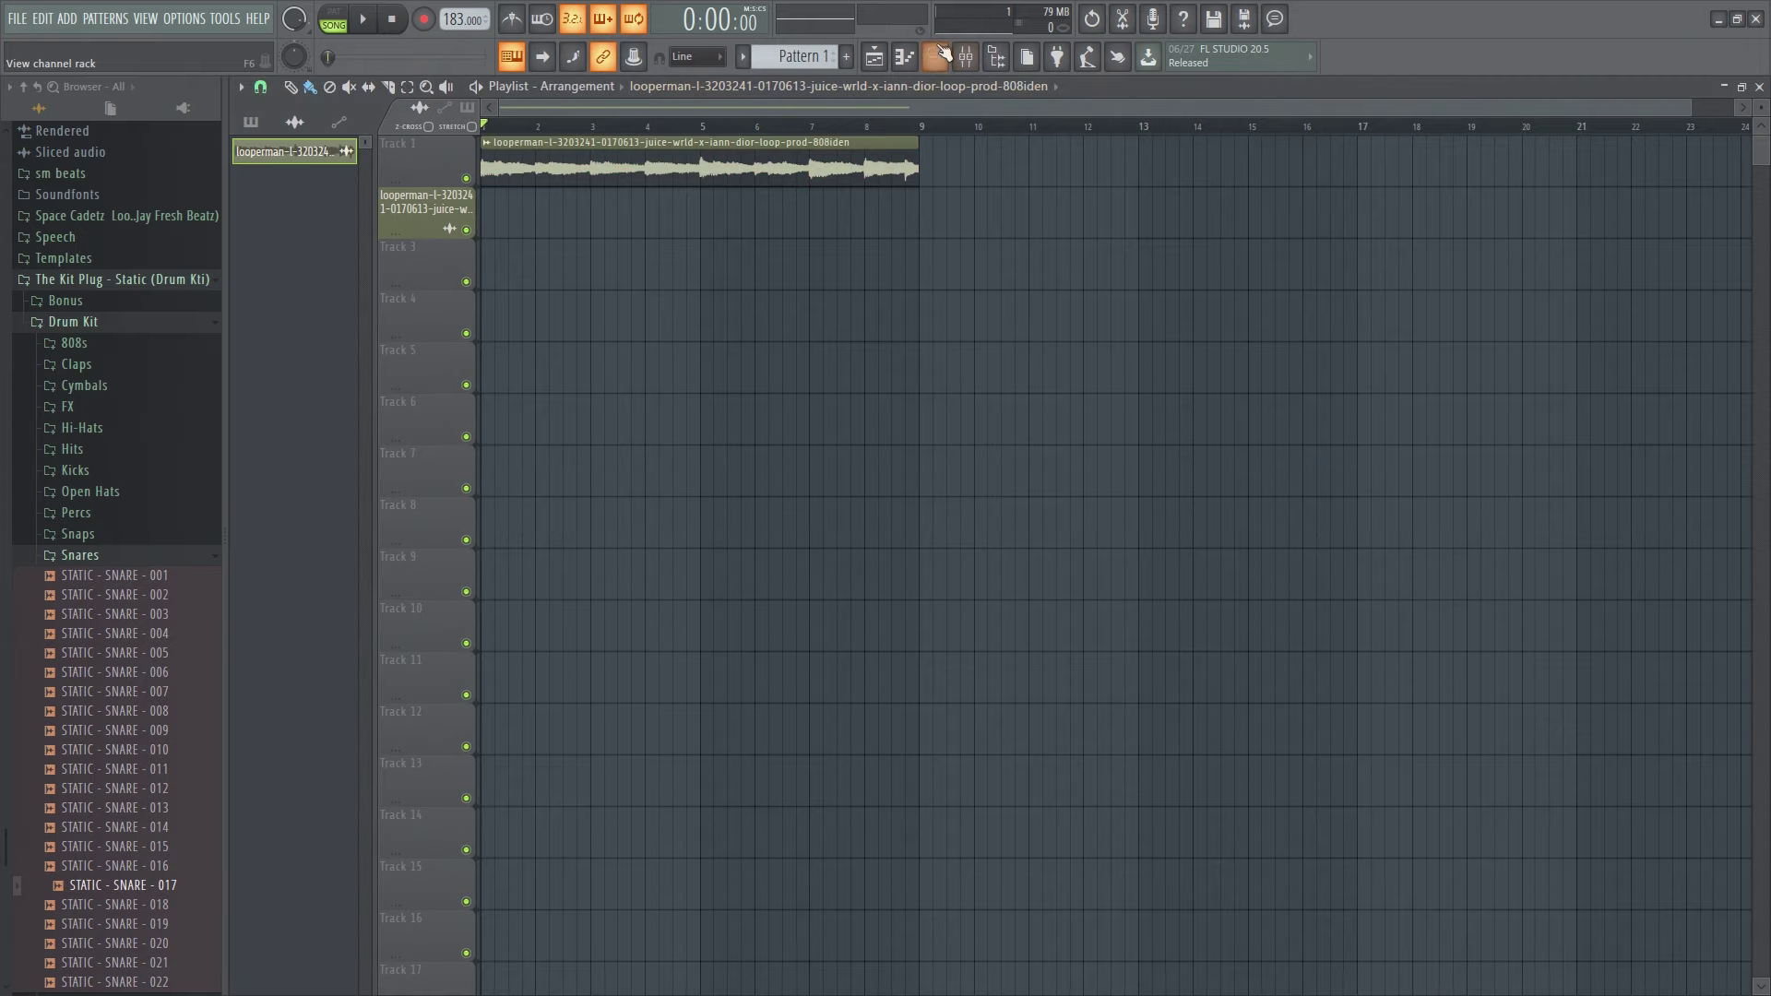
pyautogui.click(941, 53)
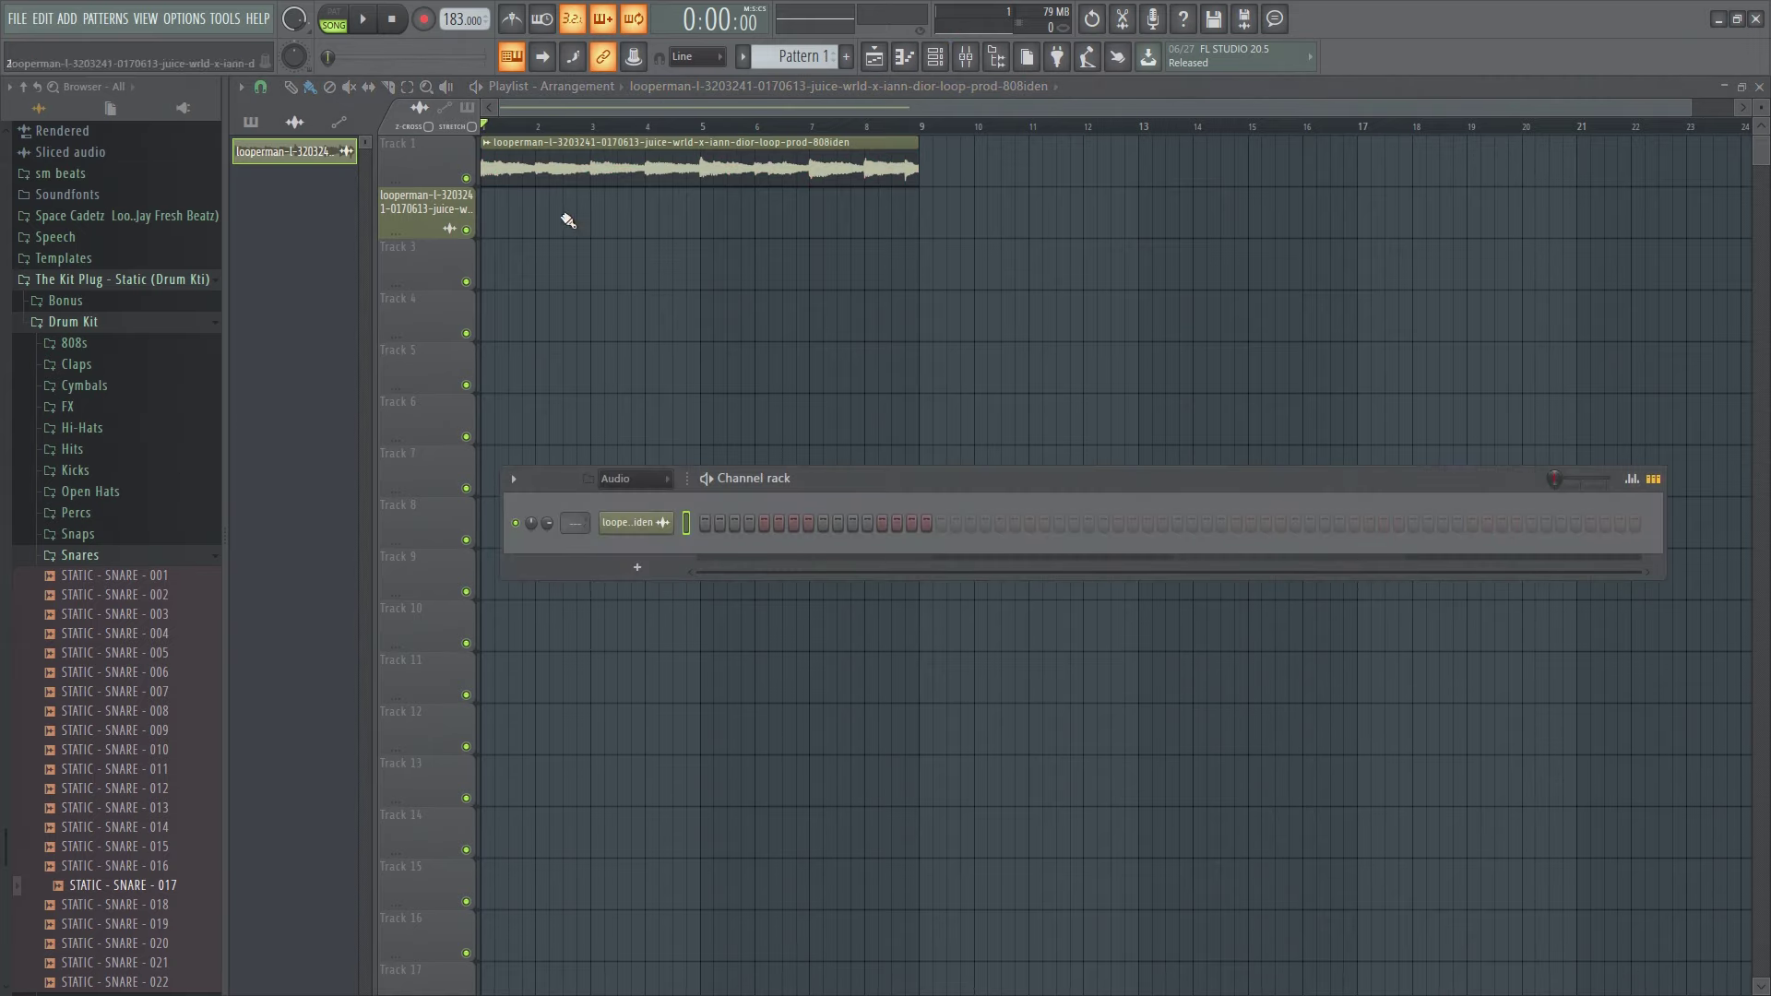
pyautogui.scroll(-2, 162, 646)
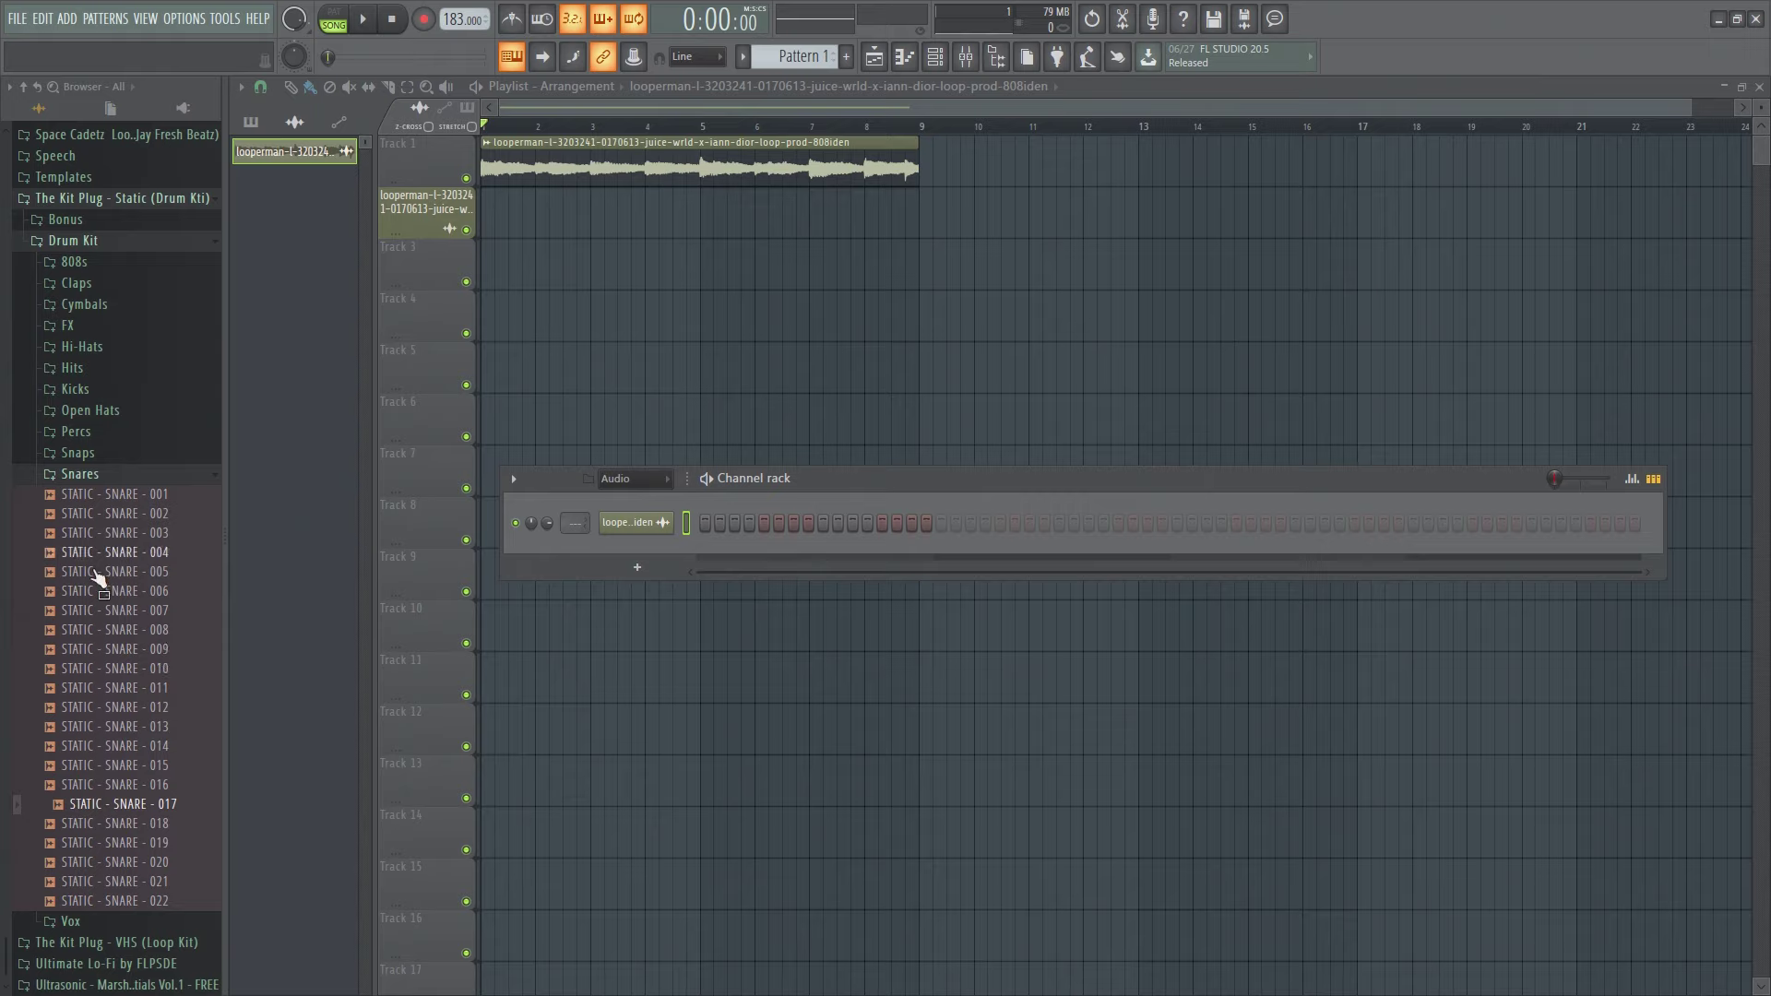
pyautogui.scroll(12, 130, 732)
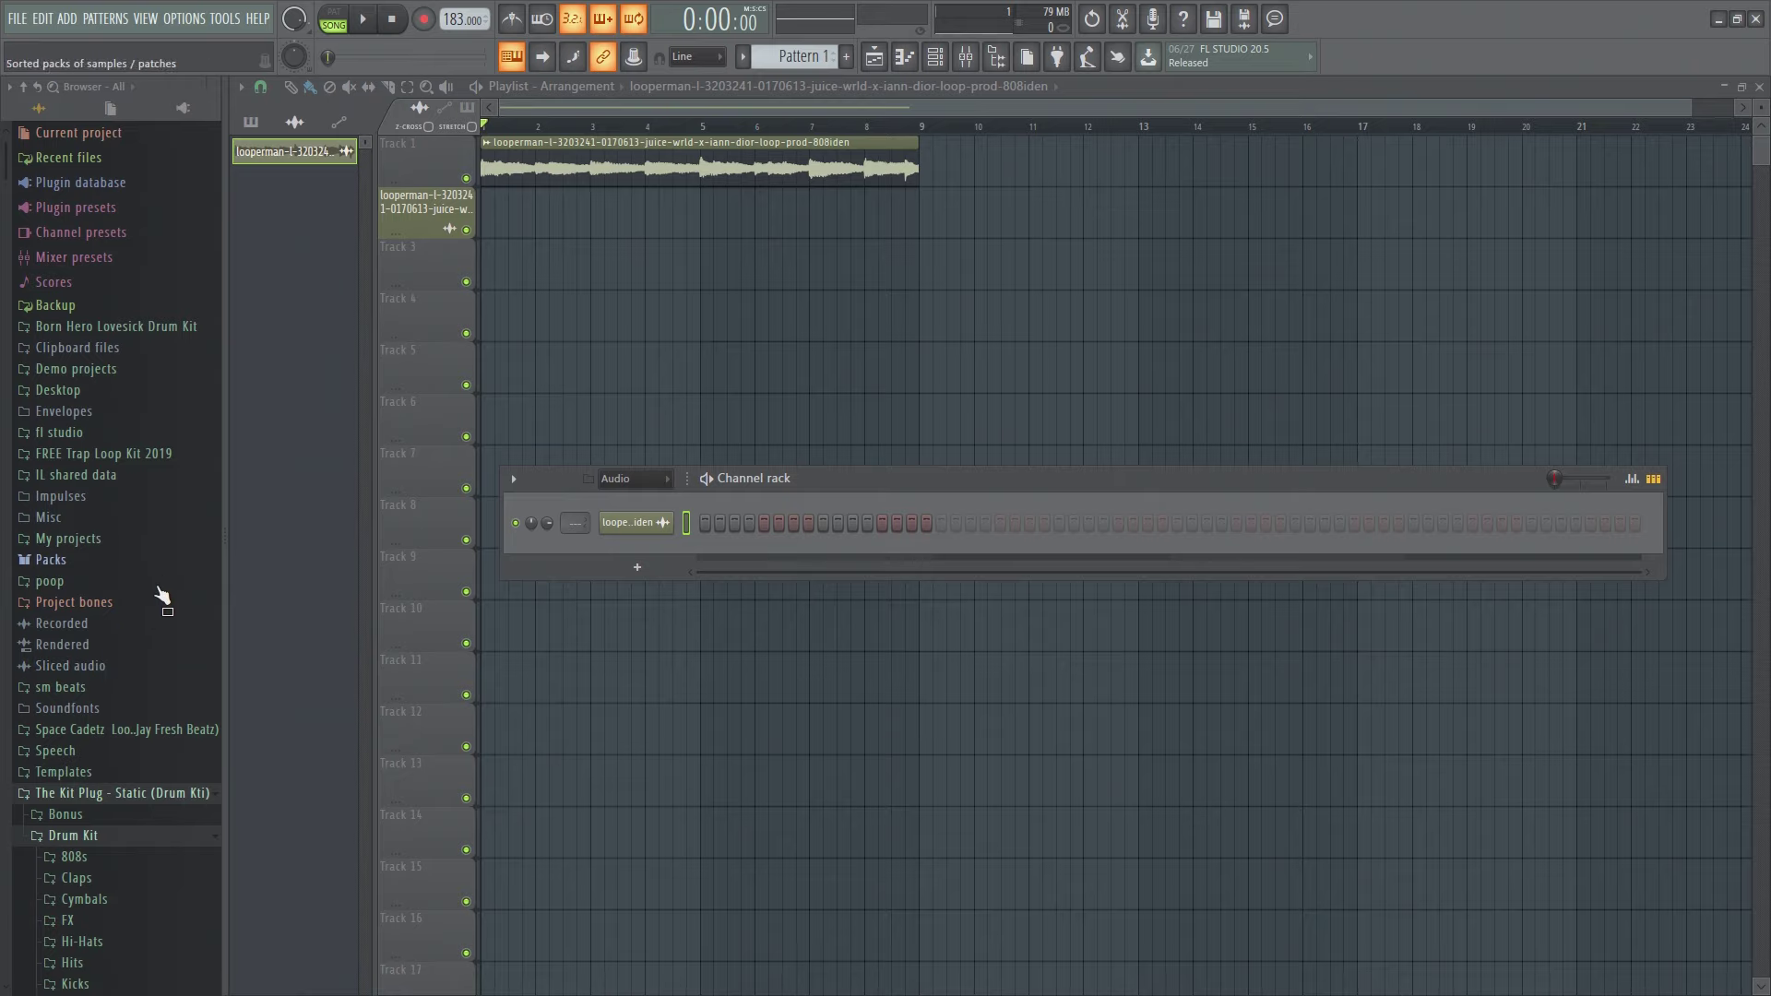
pyautogui.click(74, 856)
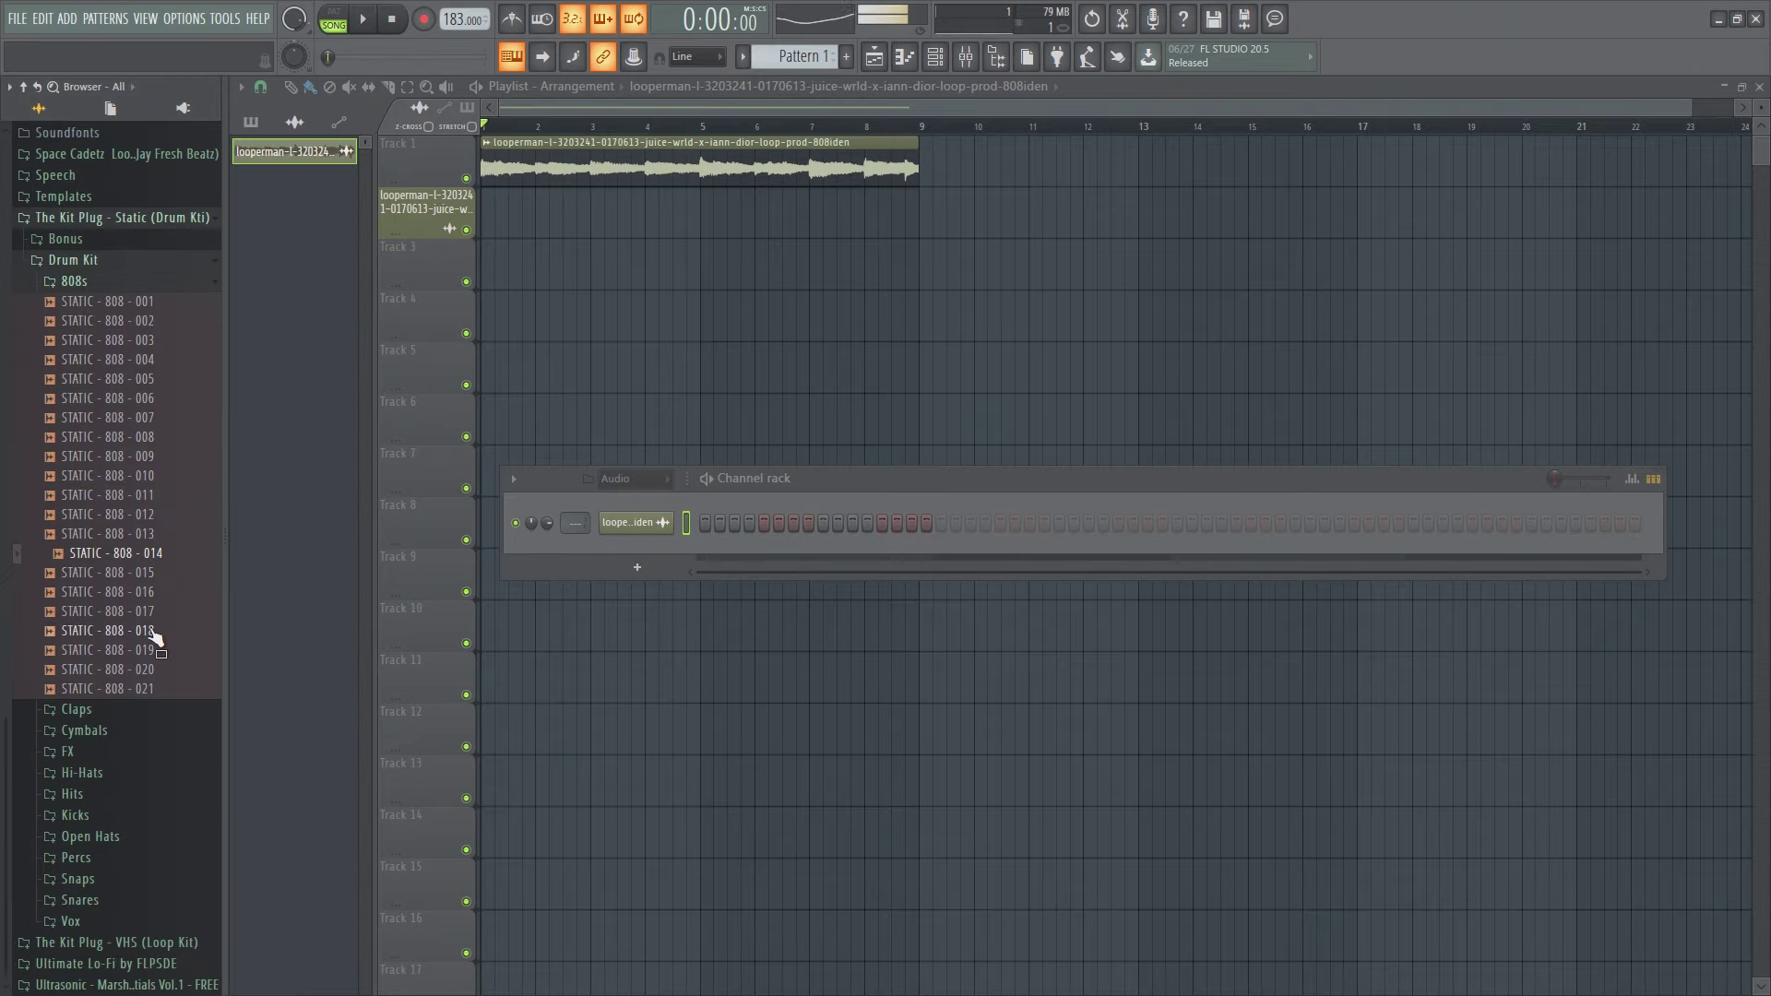
pyautogui.click(139, 514)
pyautogui.click(149, 501)
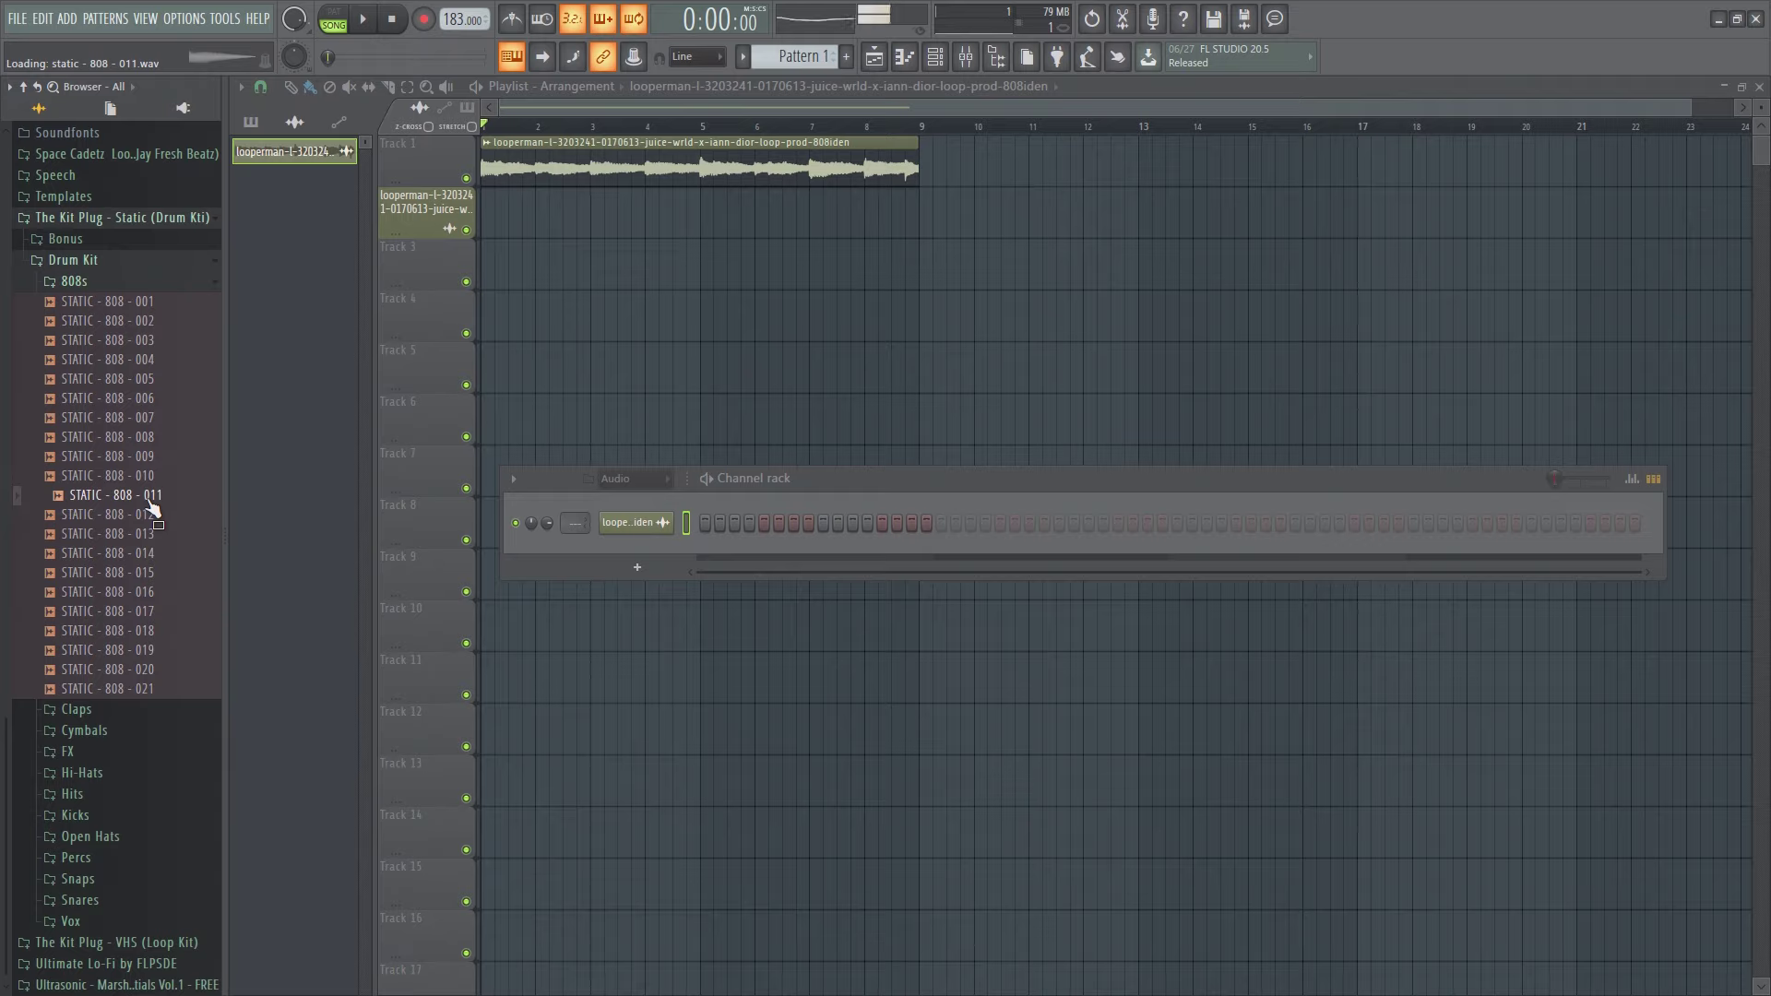
pyautogui.moveTo(137, 506); pyautogui.dragTo(719, 540)
# Draw a first 808 note at bar 1 in the piano roll and place Pattern 1 on Track 2 under the loop.
pyautogui.rightClick(666, 636)
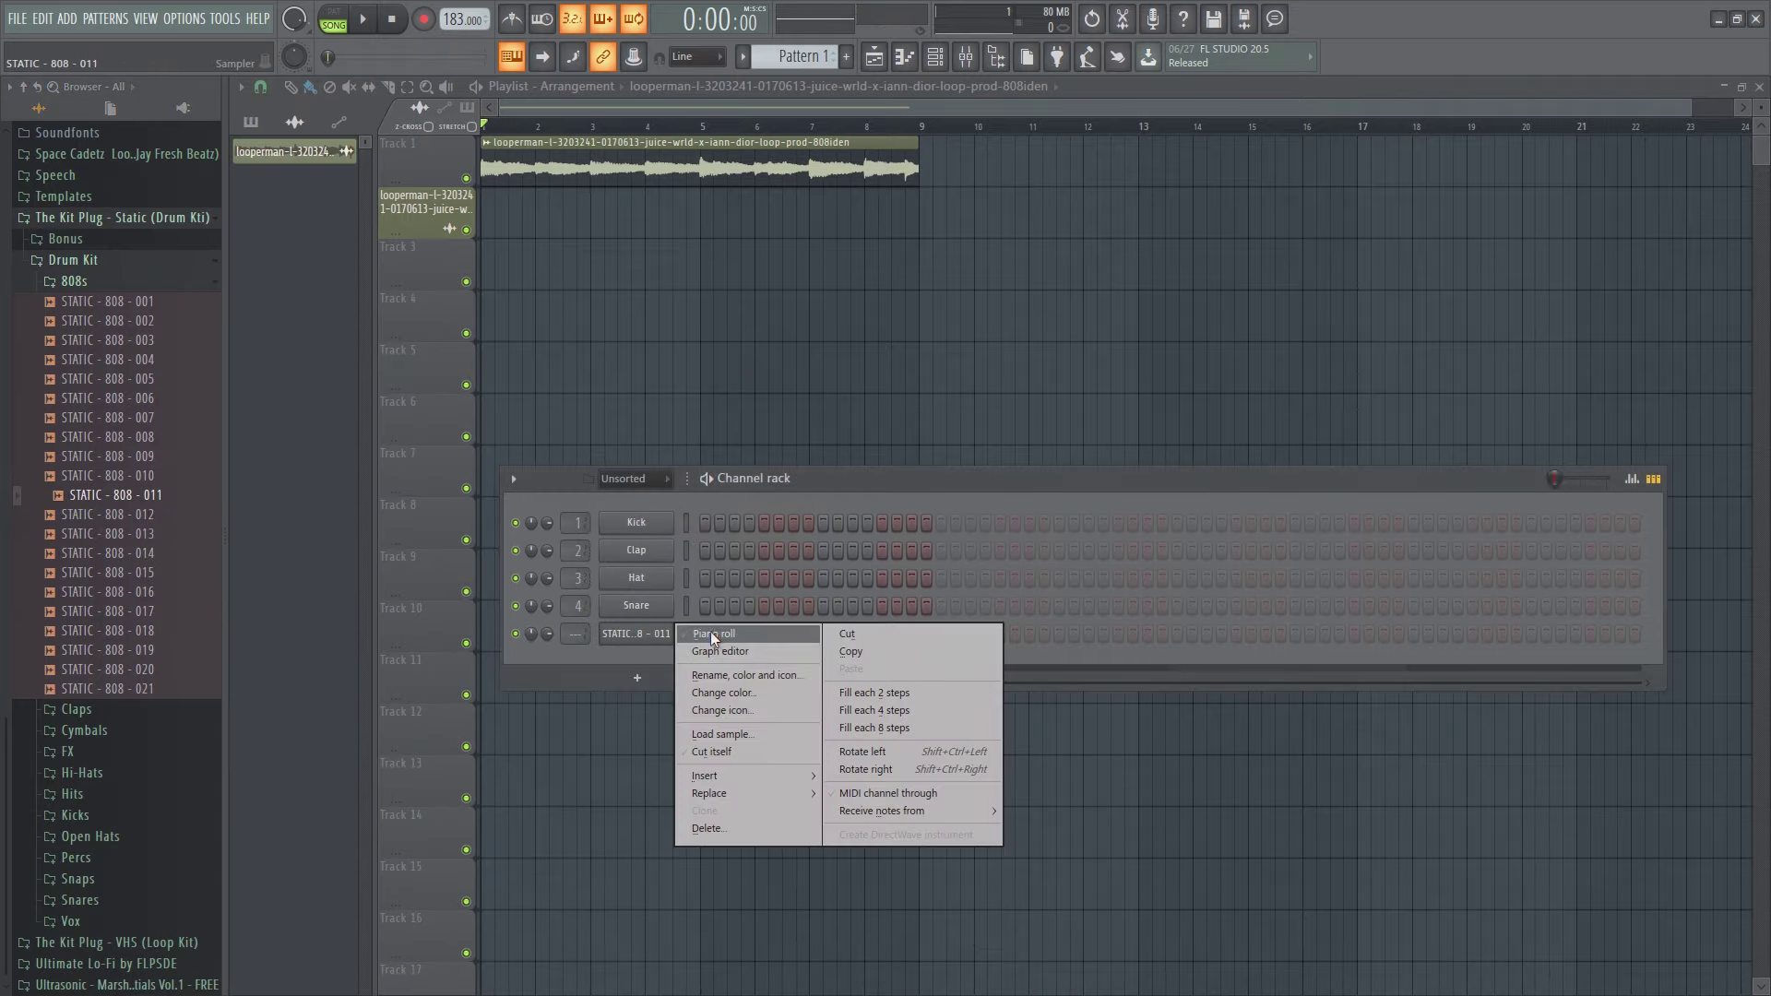
pyautogui.click(710, 631)
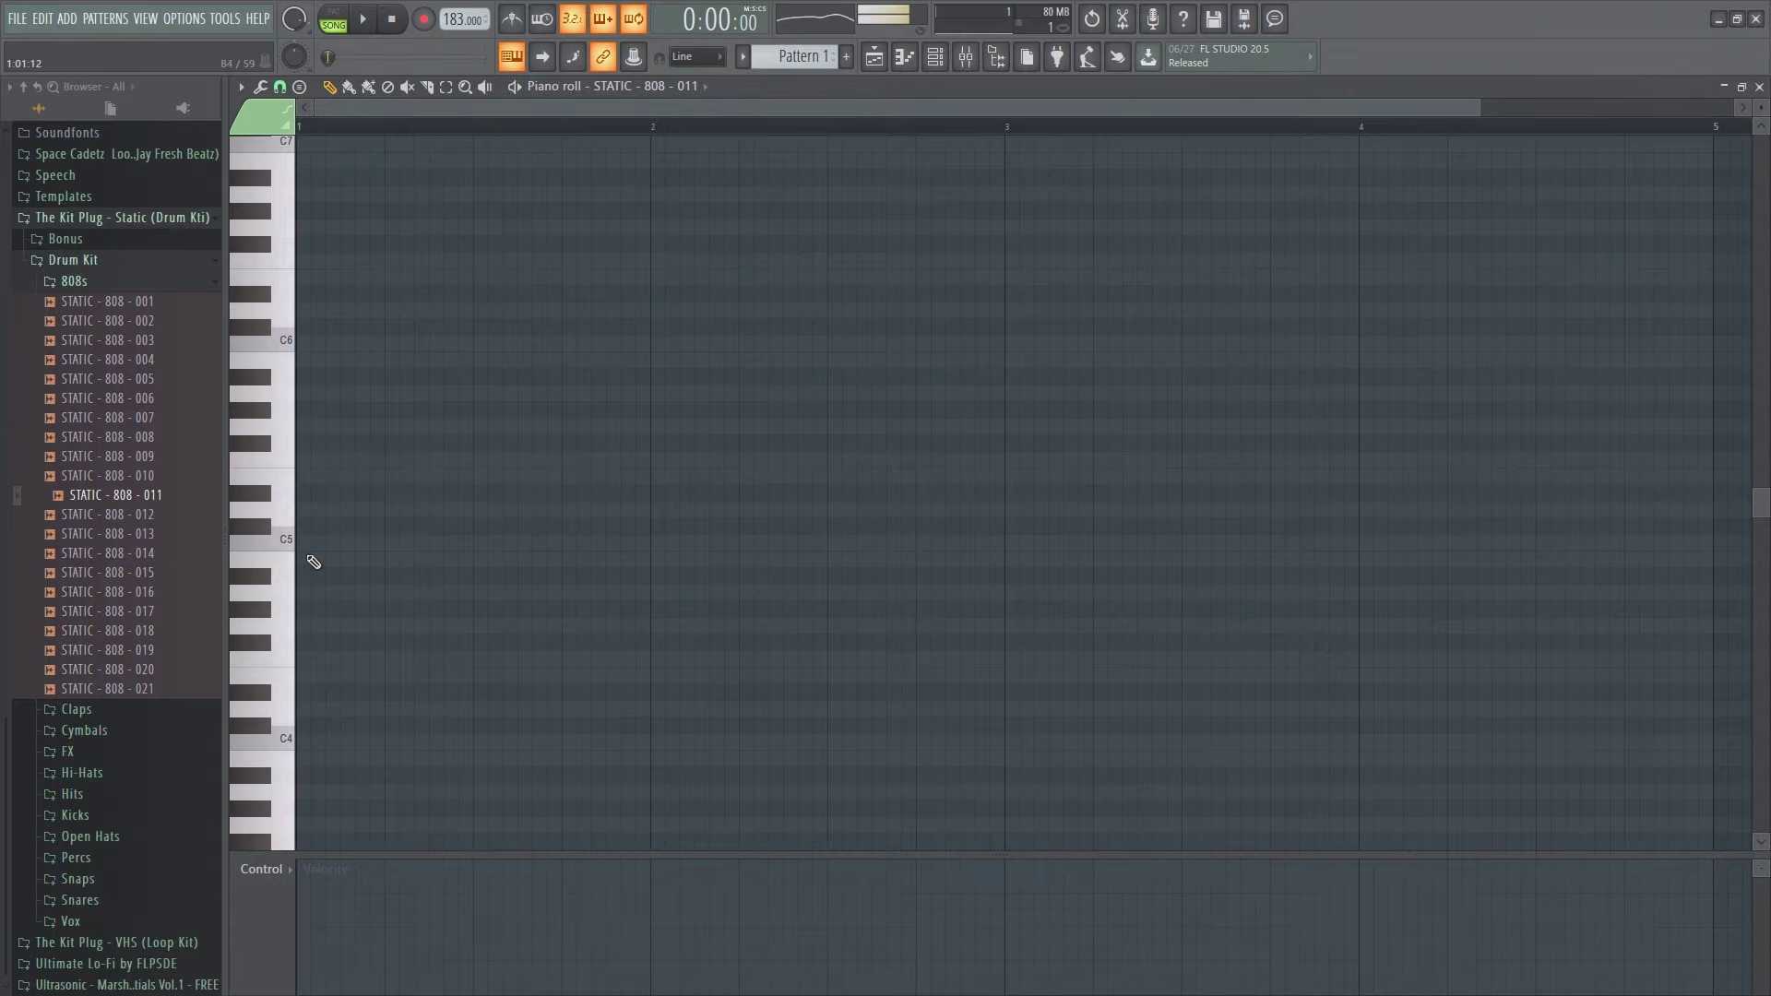
pyautogui.click(300, 480)
pyautogui.click(1759, 87)
pyautogui.click(251, 122)
pyautogui.click(507, 226)
pyautogui.moveTo(533, 222); pyautogui.dragTo(918, 217)
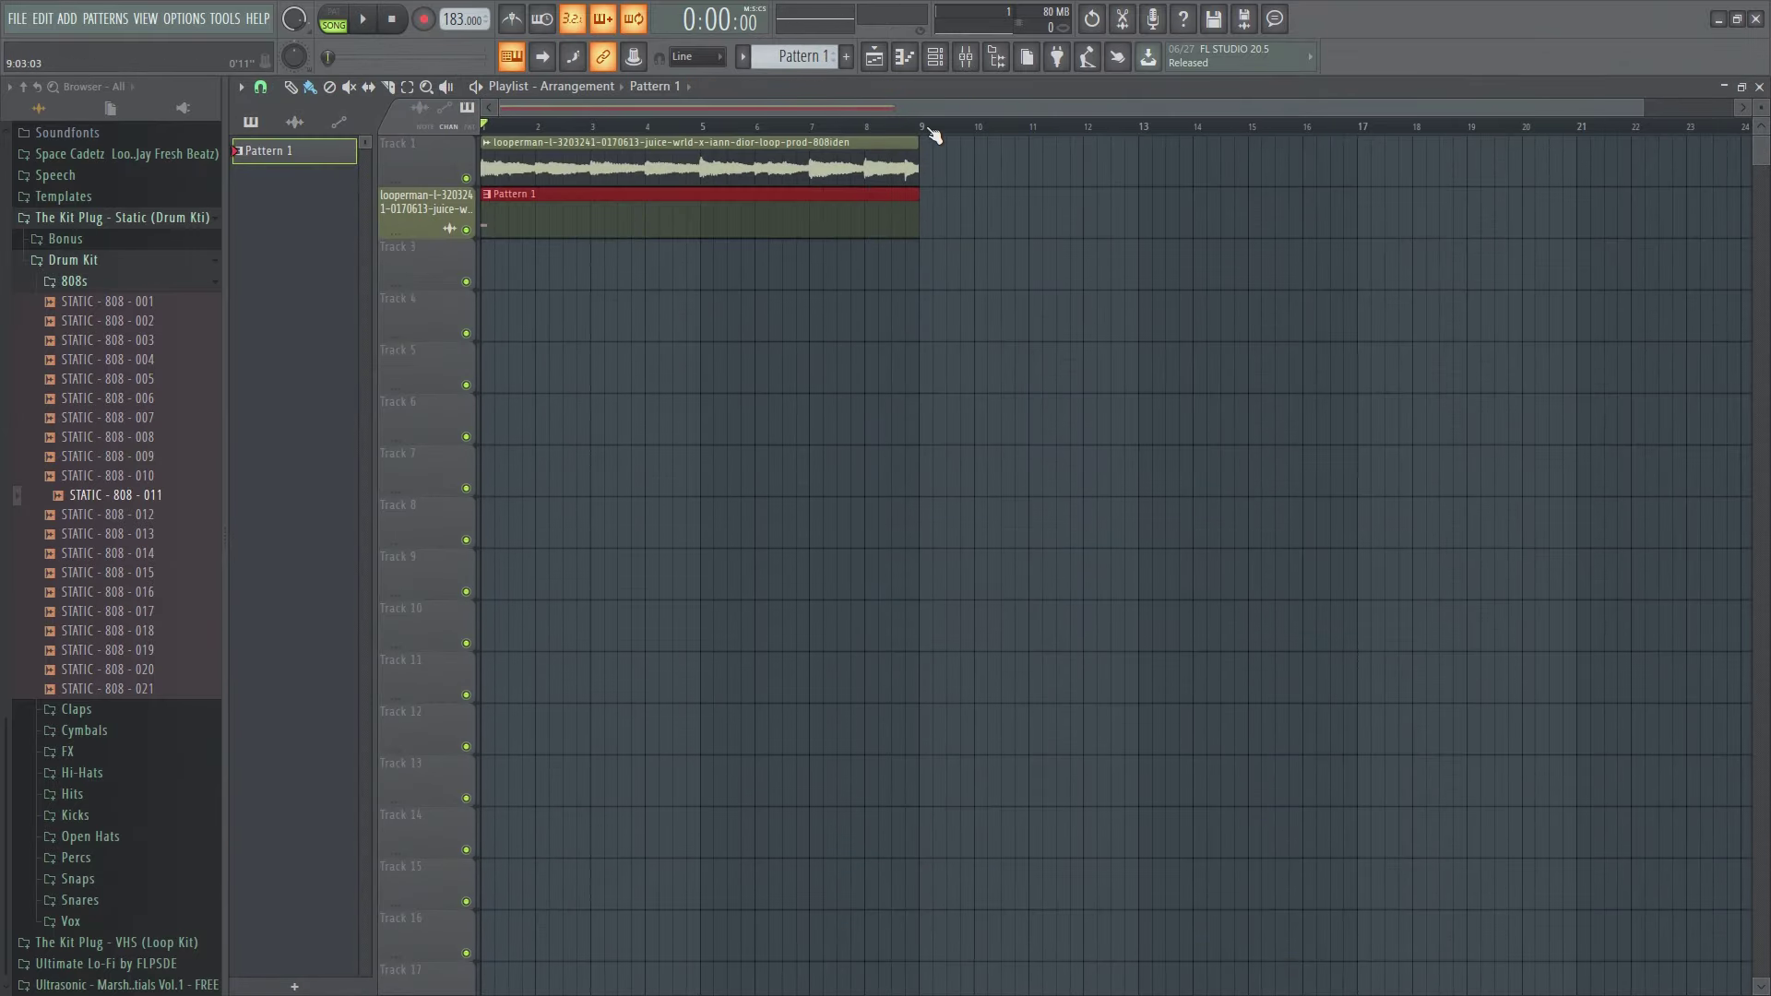
# Play the first 808 note against the melody loop and move the note to C5.
pyautogui.click(935, 57)
pyautogui.click(712, 635)
pyautogui.press('space')
pyautogui.press('space')
pyautogui.moveTo(323, 476); pyautogui.dragTo(322, 543)
pyautogui.press('space')
pyautogui.press('space')
pyautogui.press('space')
pyautogui.press('space')
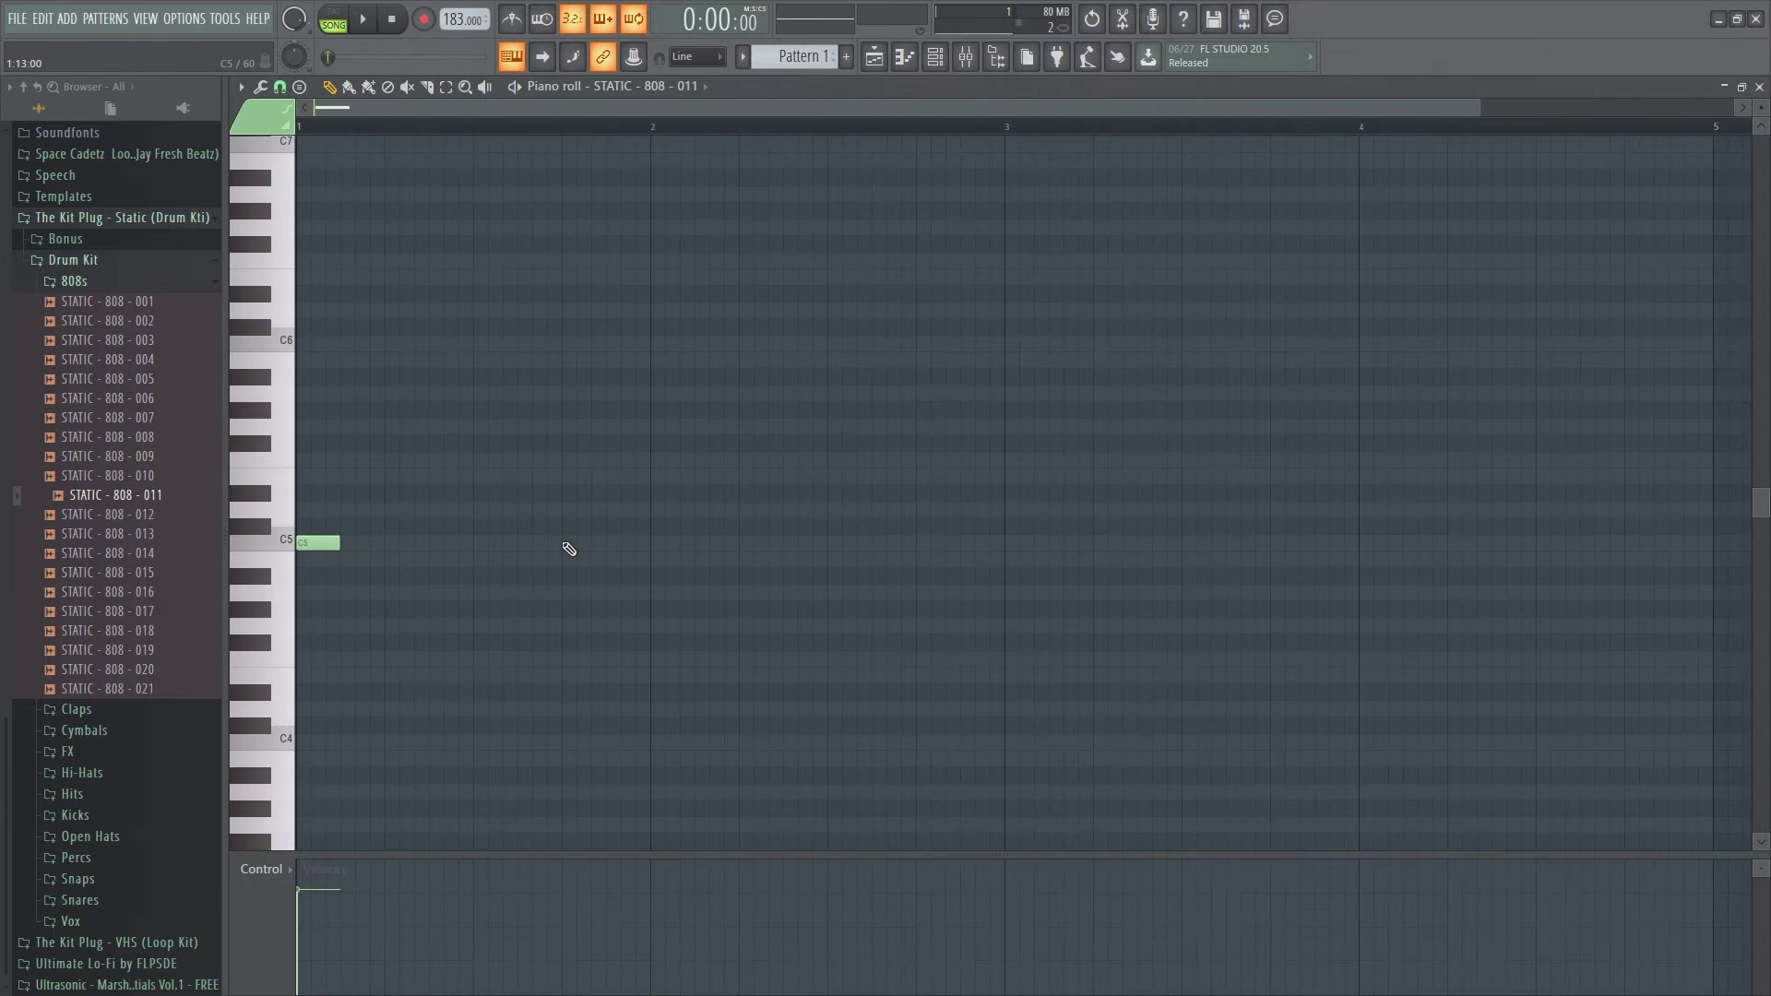
pyautogui.press('space')
# Draw further C5 808 notes across bars 1 to 4 to build the bass rhythm.
pyautogui.click(565, 544)
pyautogui.click(743, 543)
pyautogui.click(1186, 542)
pyautogui.press('space')
pyautogui.click(1629, 543)
pyautogui.moveTo(917, 109); pyautogui.dragTo(1033, 109)
pyautogui.click(1488, 544)
# Duplicate the four-bar 808 rhythm into bars 5 to 8.
pyautogui.moveTo(1429, 369); pyautogui.dragTo(298, 649)
pyautogui.moveTo(316, 543)
pyautogui.mouseDown()
pyautogui.moveTo(1550, 548)
pyautogui.moveTo(1524, 546)
pyautogui.mouseUp()
pyautogui.moveTo(591, 109)
pyautogui.mouseDown()
pyautogui.moveTo(499, 109)
pyautogui.moveTo(709, 109)
pyautogui.mouseUp()
pyautogui.moveTo(709, 109); pyautogui.dragTo(498, 109)
pyautogui.moveTo(800, 109); pyautogui.dragTo(1160, 109)
pyautogui.moveTo(877, 109); pyautogui.dragTo(1223, 109)
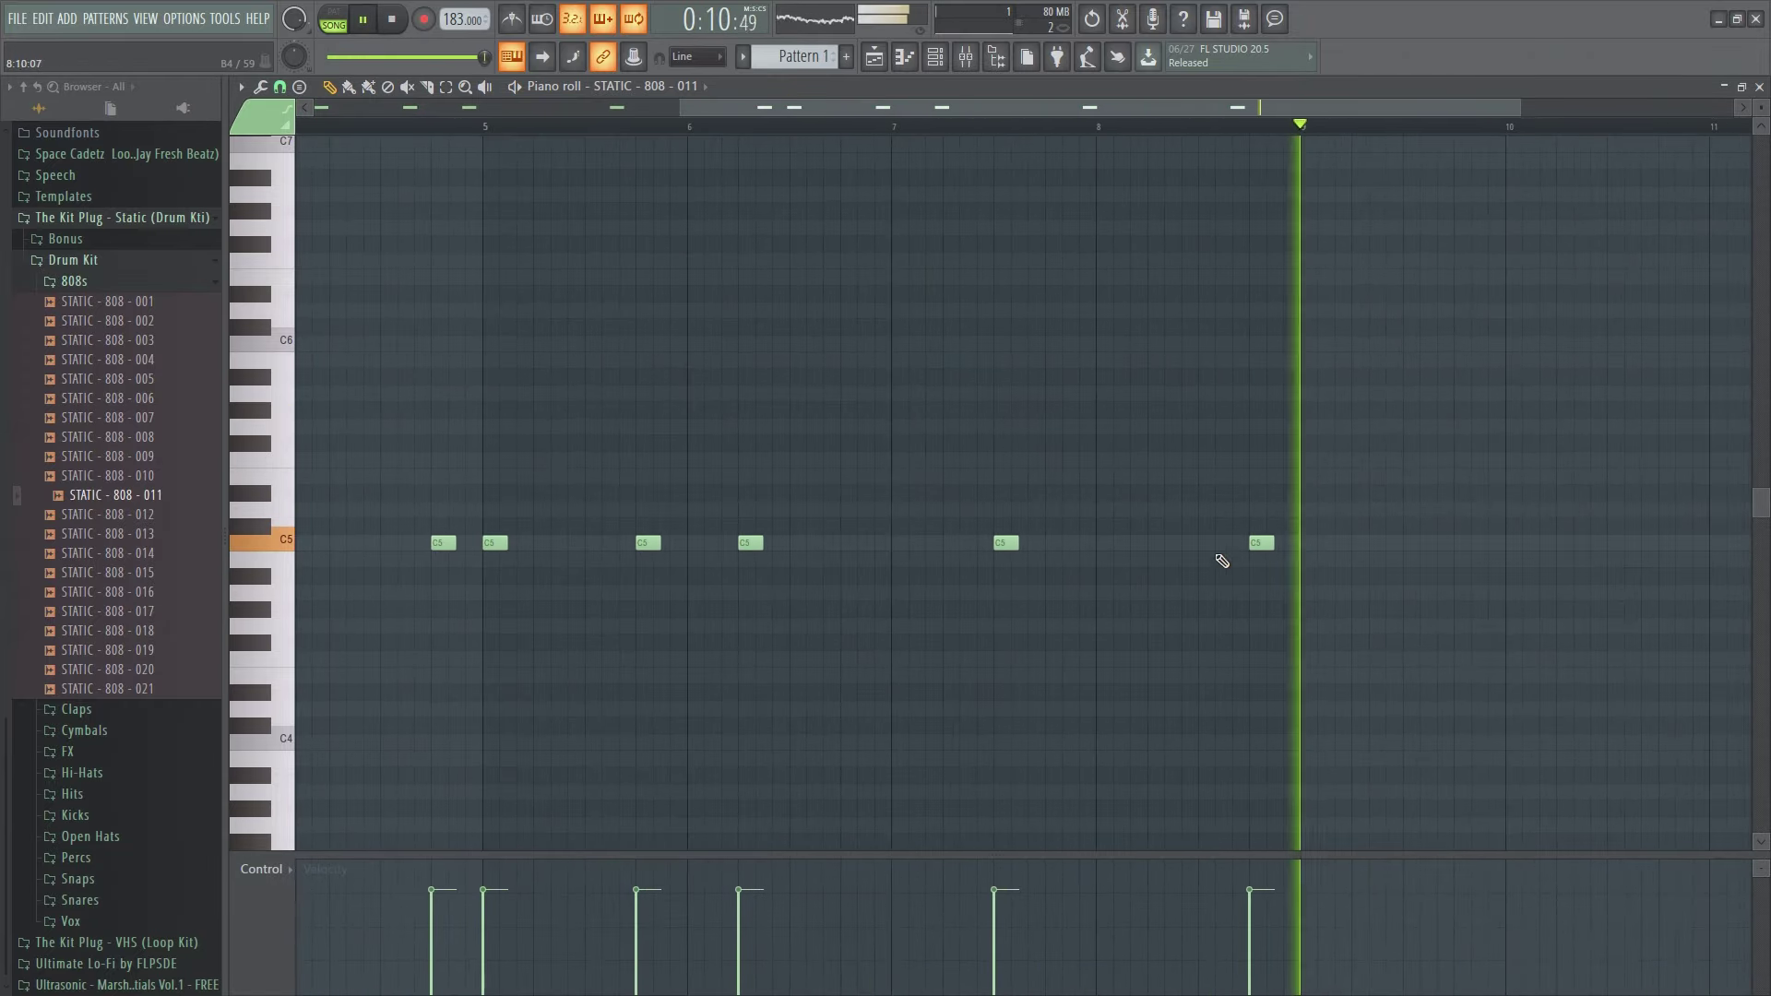
# Add two C5 808 notes before the last note of bar 8 and delete the later one of the two.
pyautogui.click(1153, 543)
pyautogui.click(1205, 543)
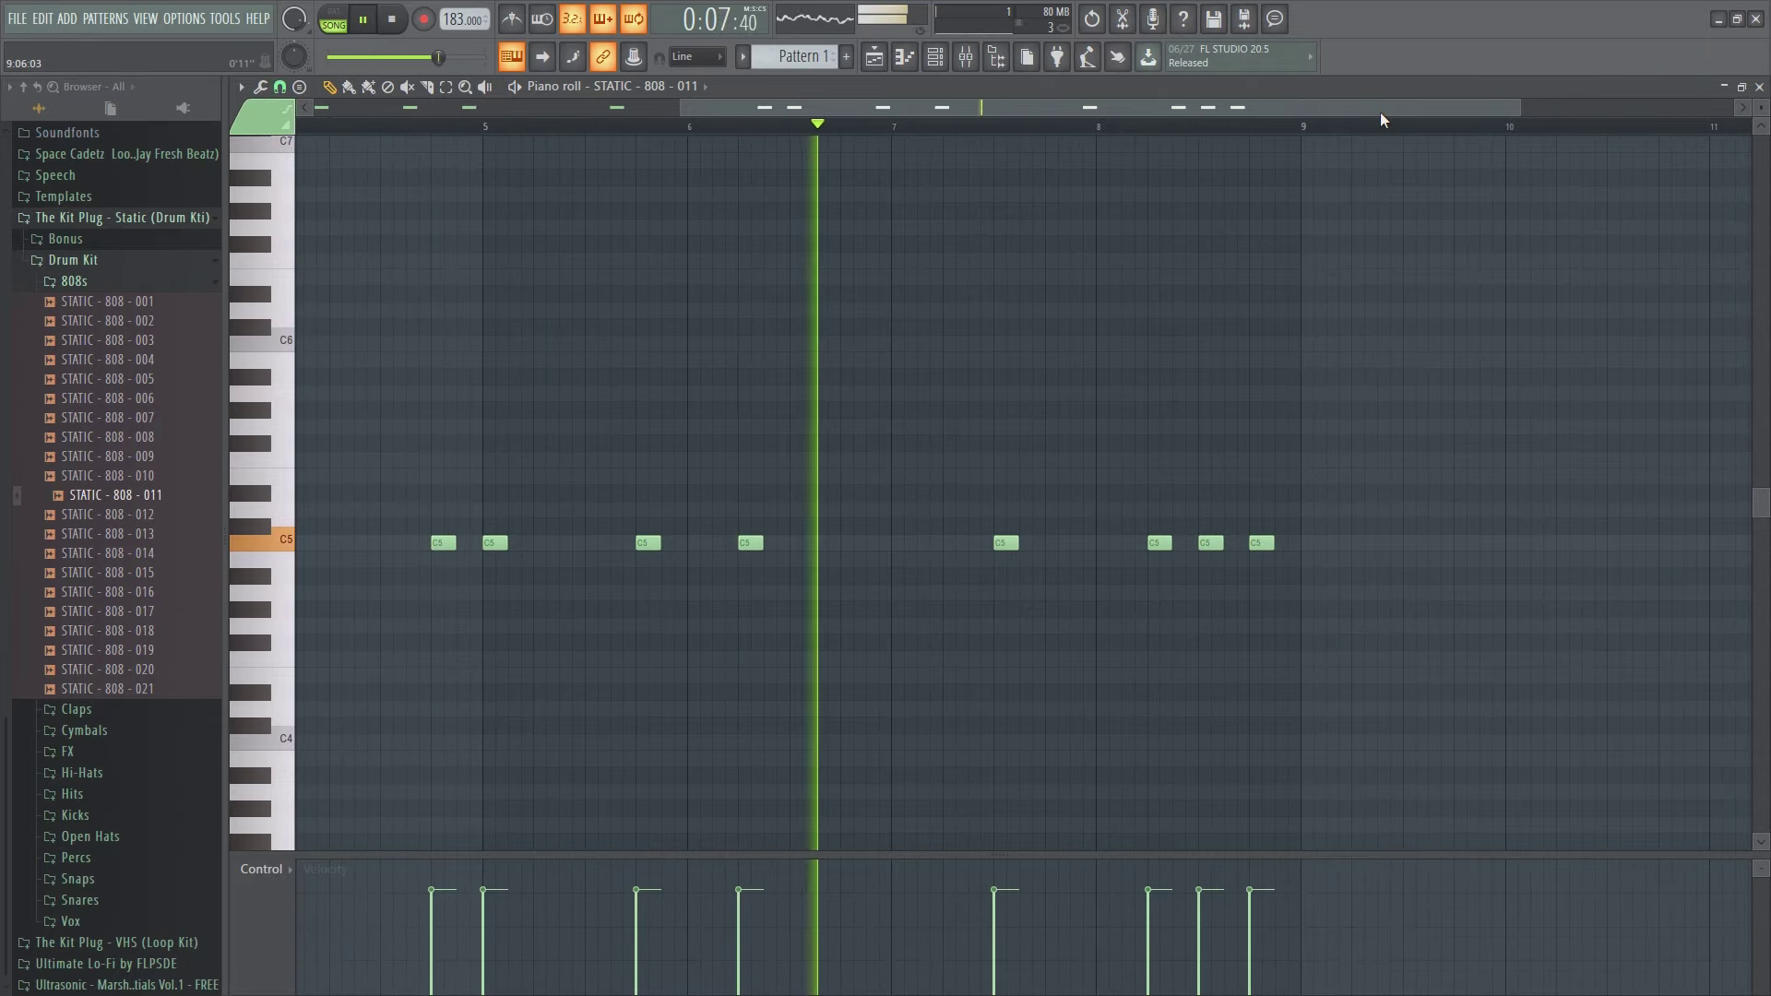
pyautogui.rightClick(1210, 542)
pyautogui.moveTo(1488, 109); pyautogui.dragTo(1121, 109)
pyautogui.moveTo(1153, 109); pyautogui.dragTo(1413, 153)
pyautogui.press('space')
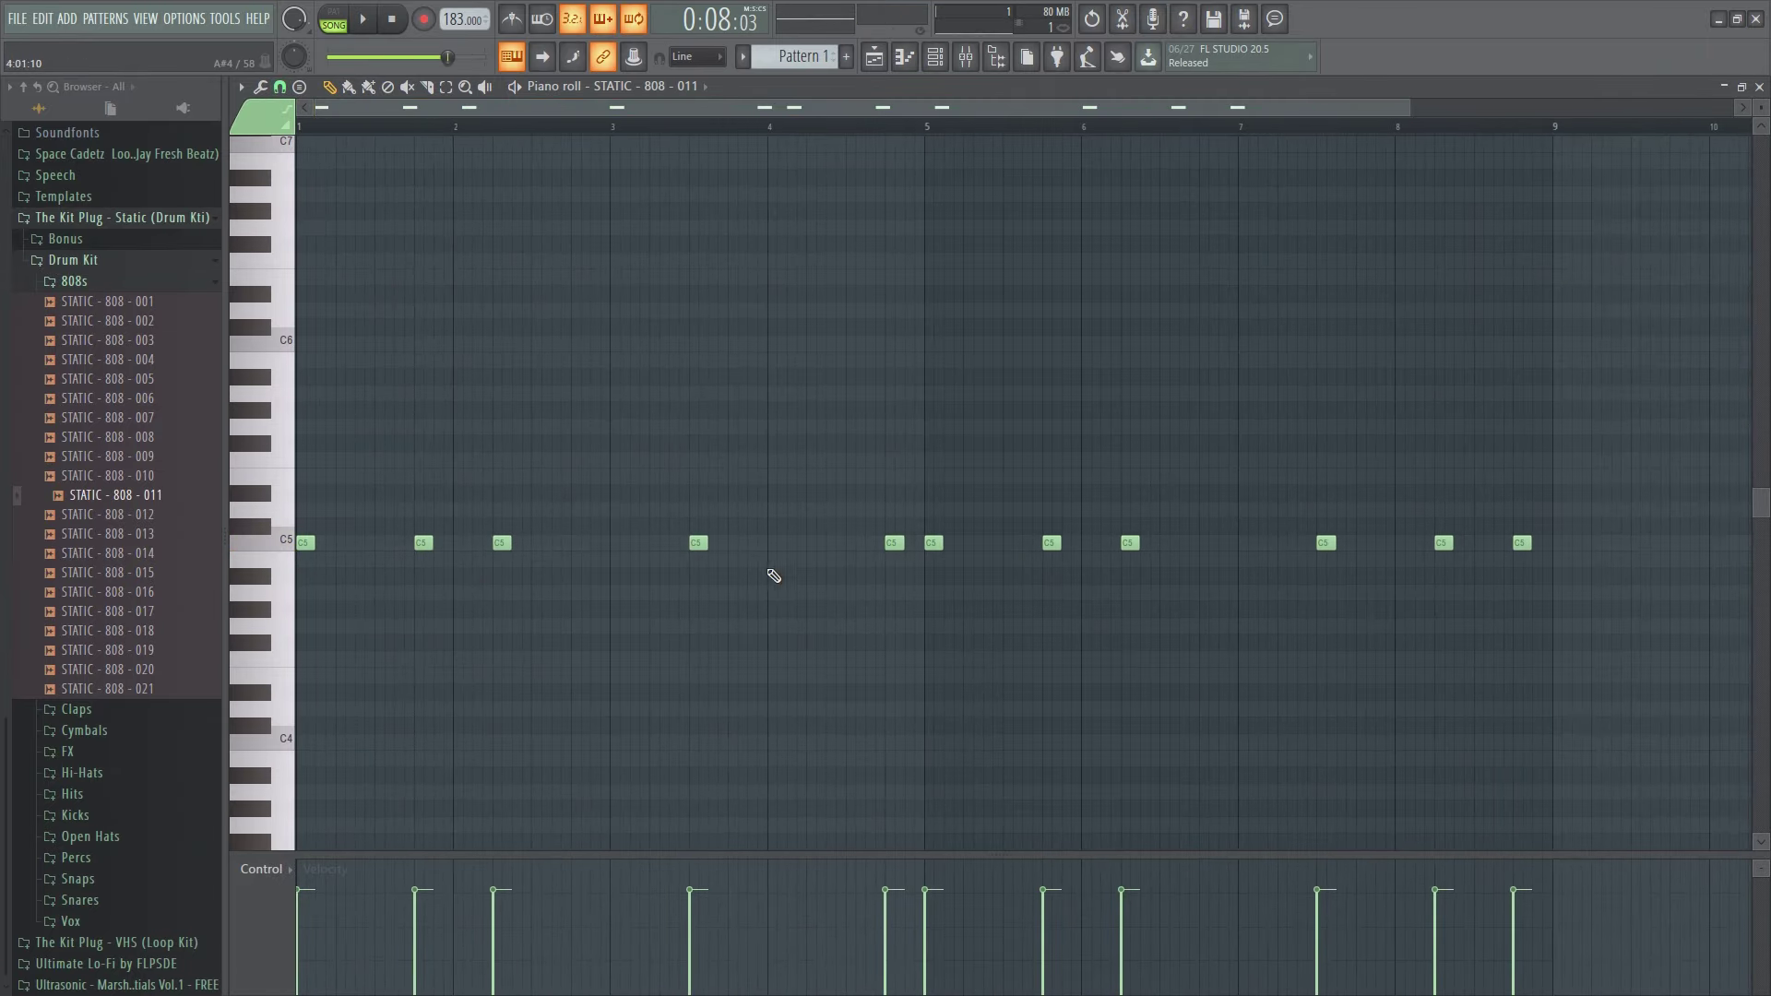
pyautogui.moveTo(424, 543)
pyautogui.mouseDown()
pyautogui.moveTo(363, 557)
pyautogui.moveTo(424, 543)
pyautogui.mouseUp()
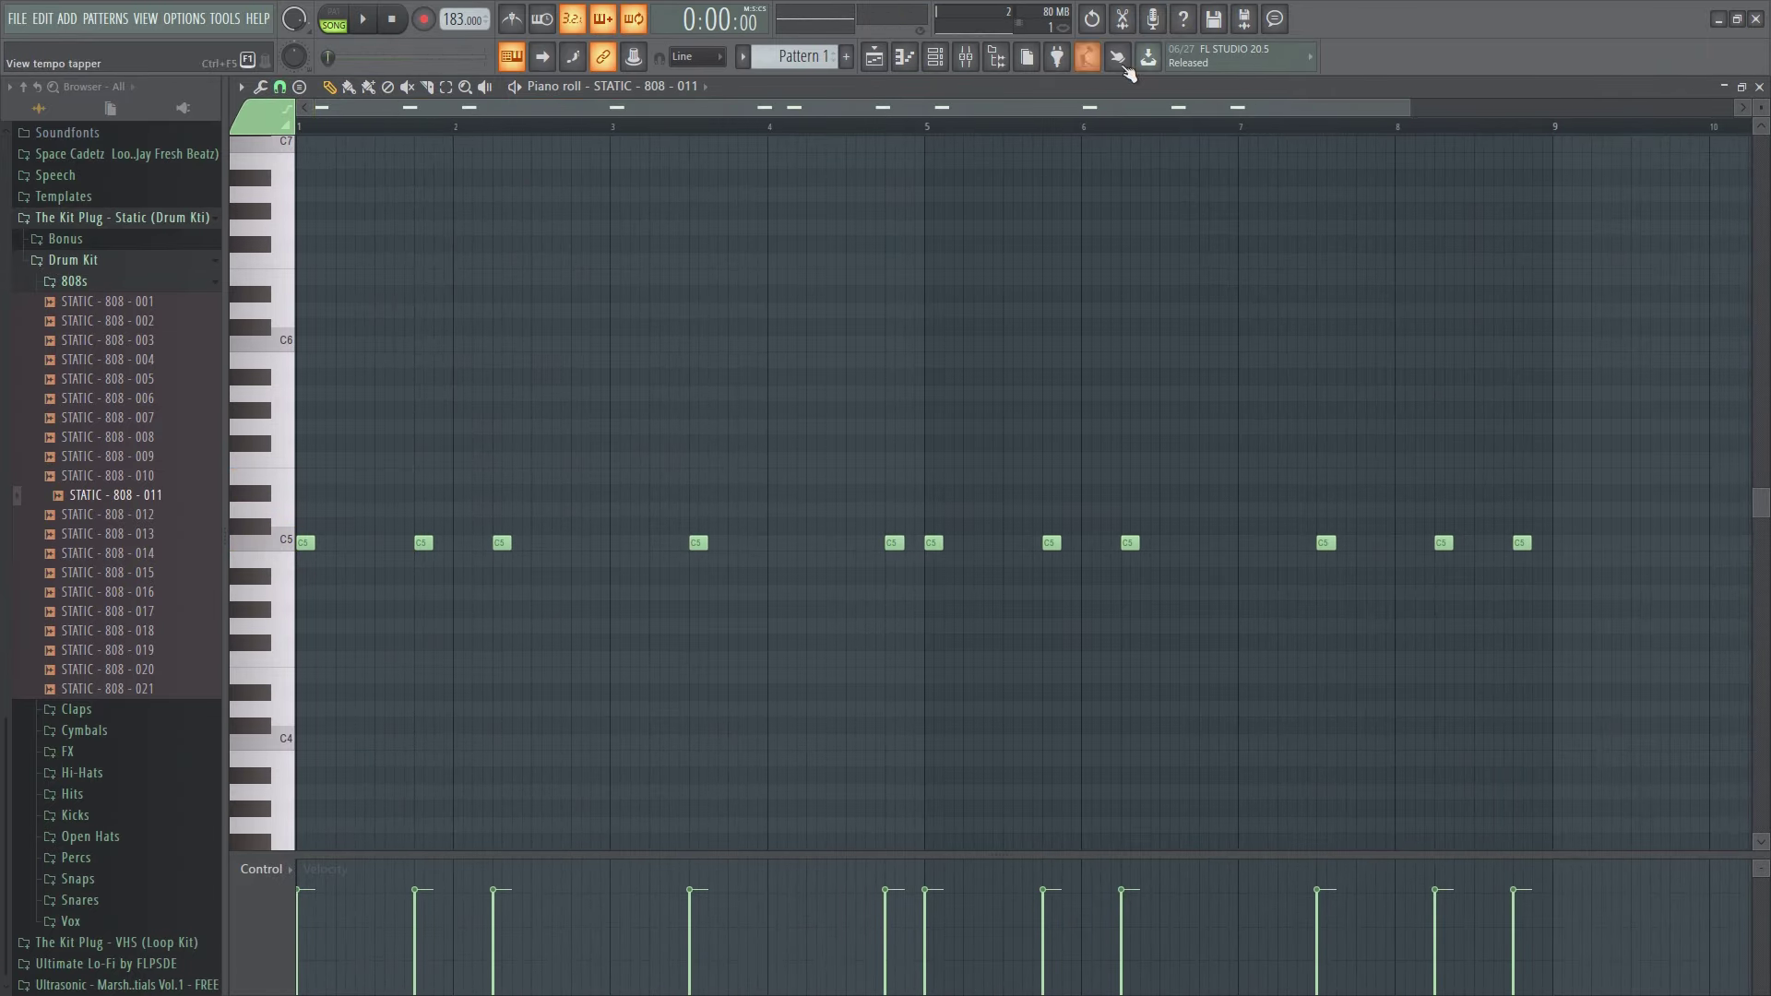
# Raise the first two 808 notes to F5 and the note at the end of bar 4 to B5, checking by ear.
pyautogui.moveTo(1409, 108); pyautogui.dragTo(890, 108)
pyautogui.press('space')
pyautogui.moveTo(314, 542); pyautogui.dragTo(314, 460)
pyautogui.moveTo(538, 543); pyautogui.dragTo(538, 459)
pyautogui.press('space')
pyautogui.press('space')
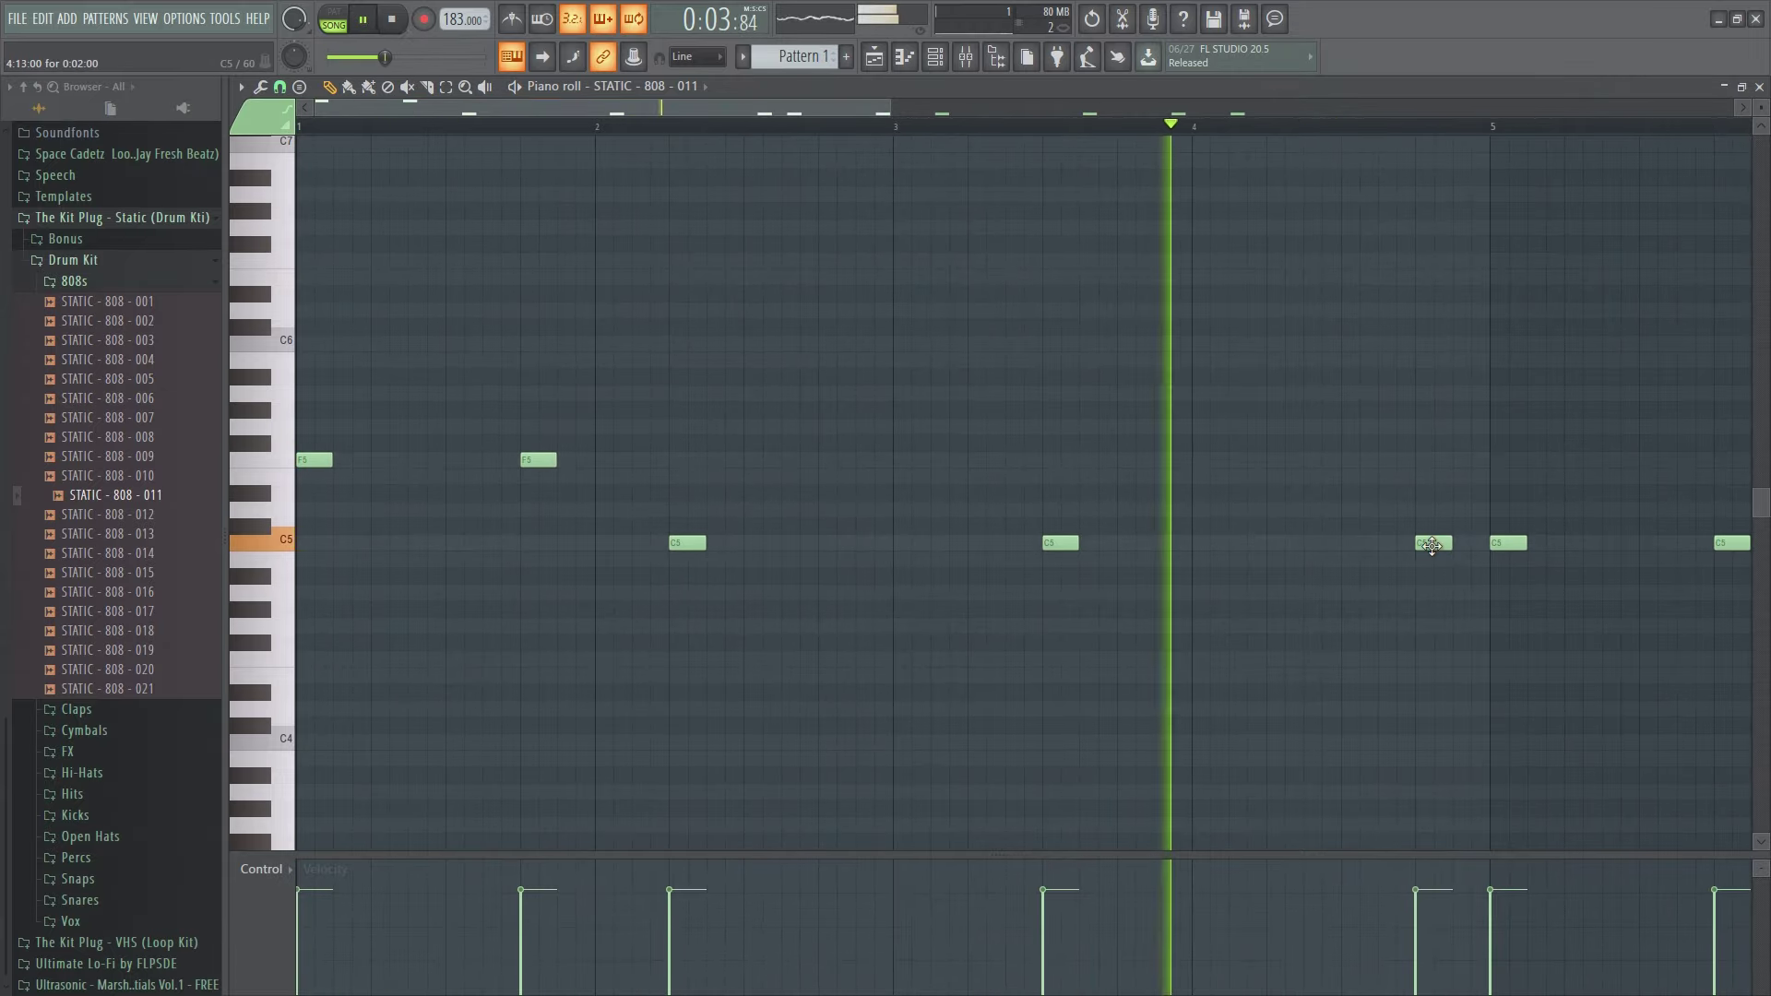
pyautogui.moveTo(1435, 543); pyautogui.dragTo(1439, 361)
# Lower the 808 note in bar 7 to A4 and play the bassline against the loop.
pyautogui.moveTo(811, 109); pyautogui.dragTo(1298, 109)
pyautogui.moveTo(980, 542); pyautogui.dragTo(980, 593)
pyautogui.press('space')
pyautogui.press('space')
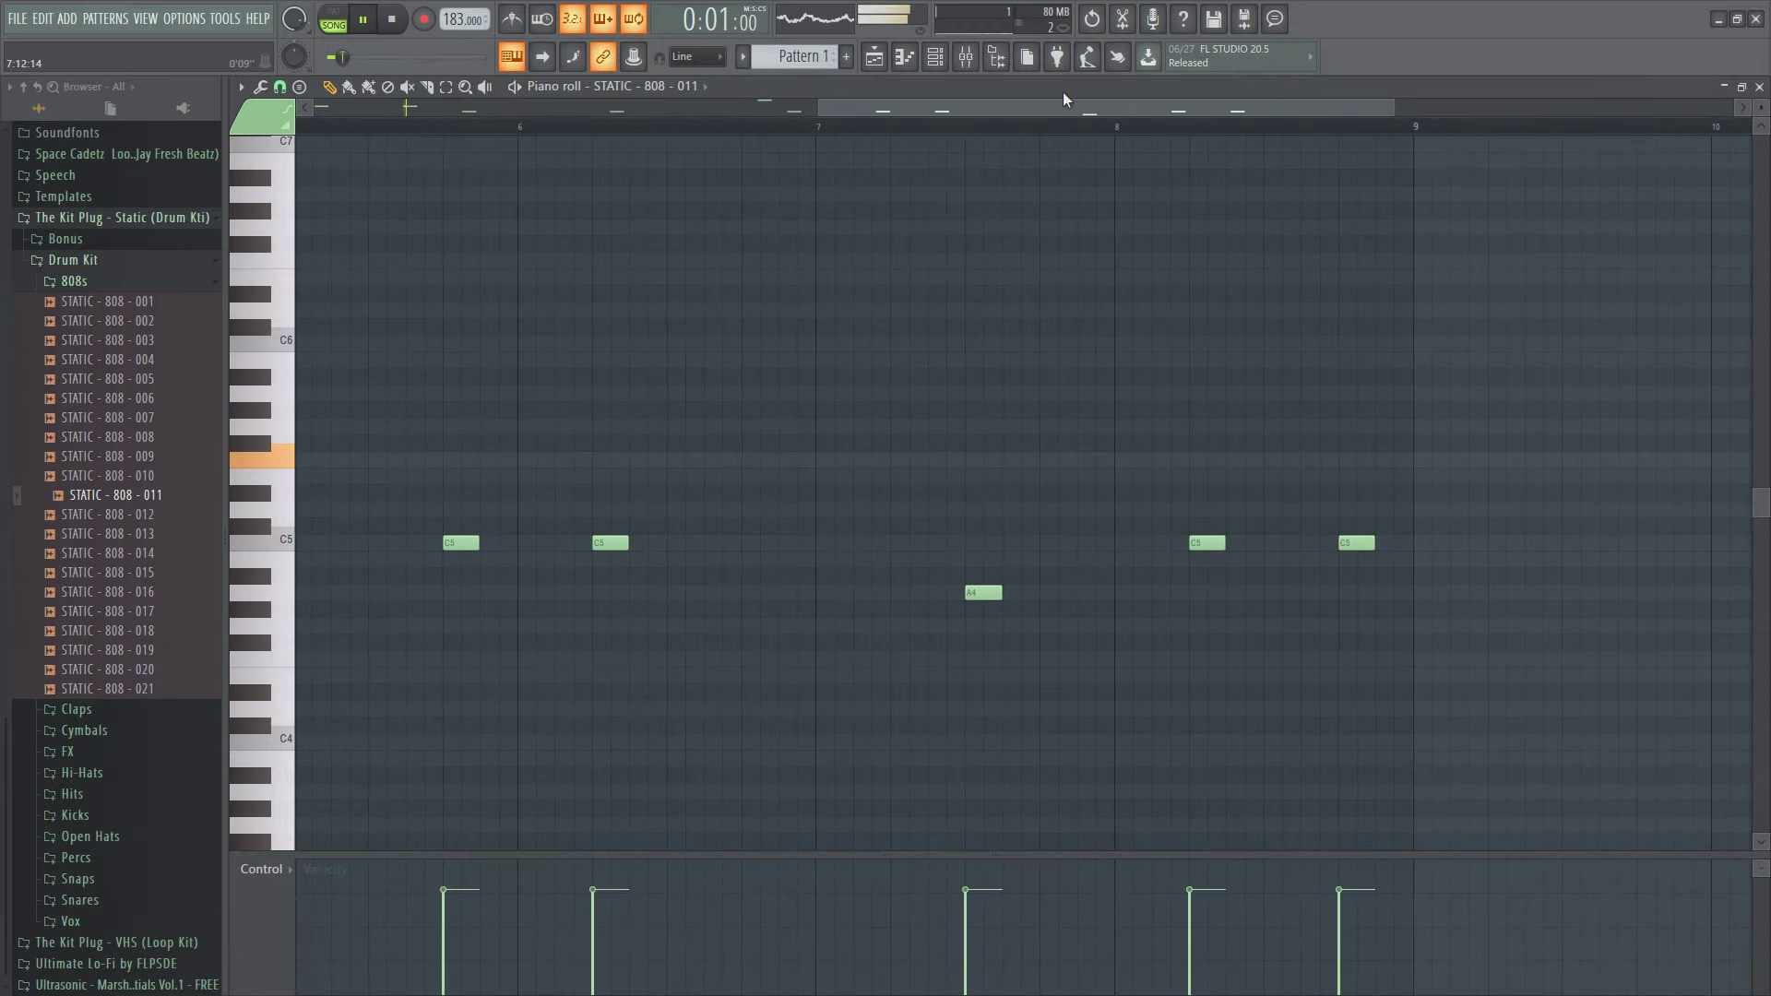
# Lower the bar 3 808 note to A4, raise the last bar 8 note to E5 and add a D5 note late in bar 6.
pyautogui.moveTo(1071, 108); pyautogui.dragTo(1193, 152)
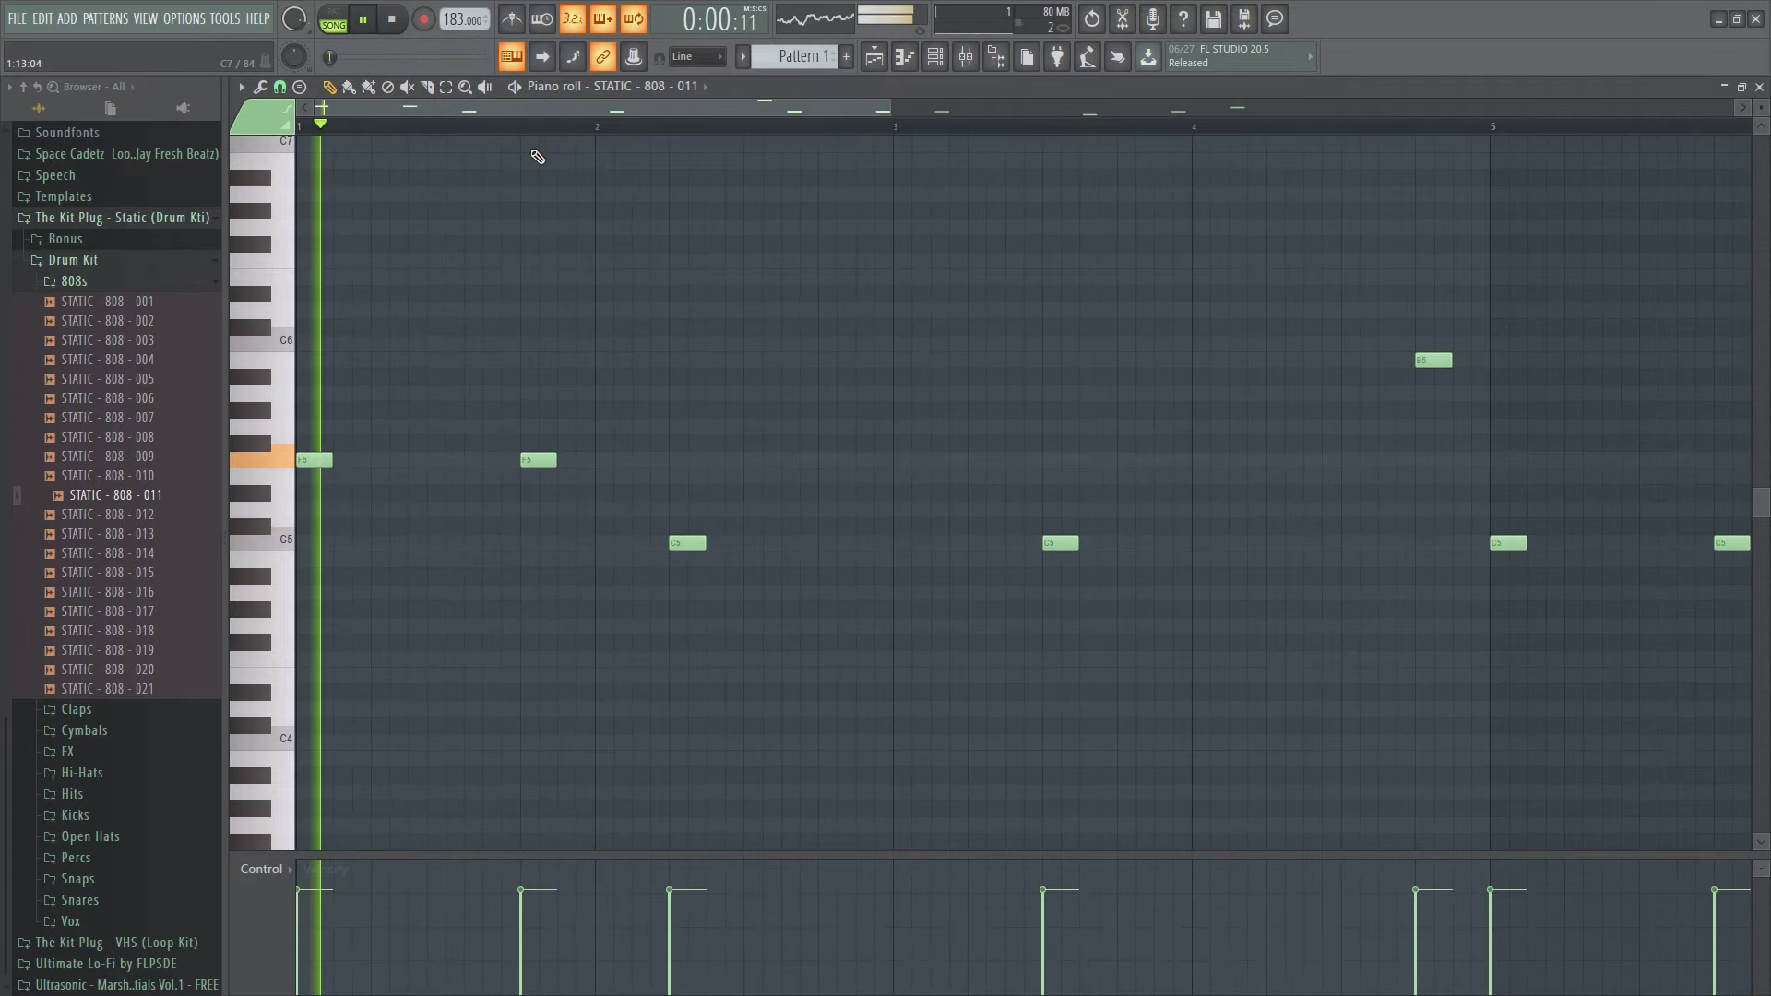
pyautogui.moveTo(1070, 544); pyautogui.dragTo(1081, 594)
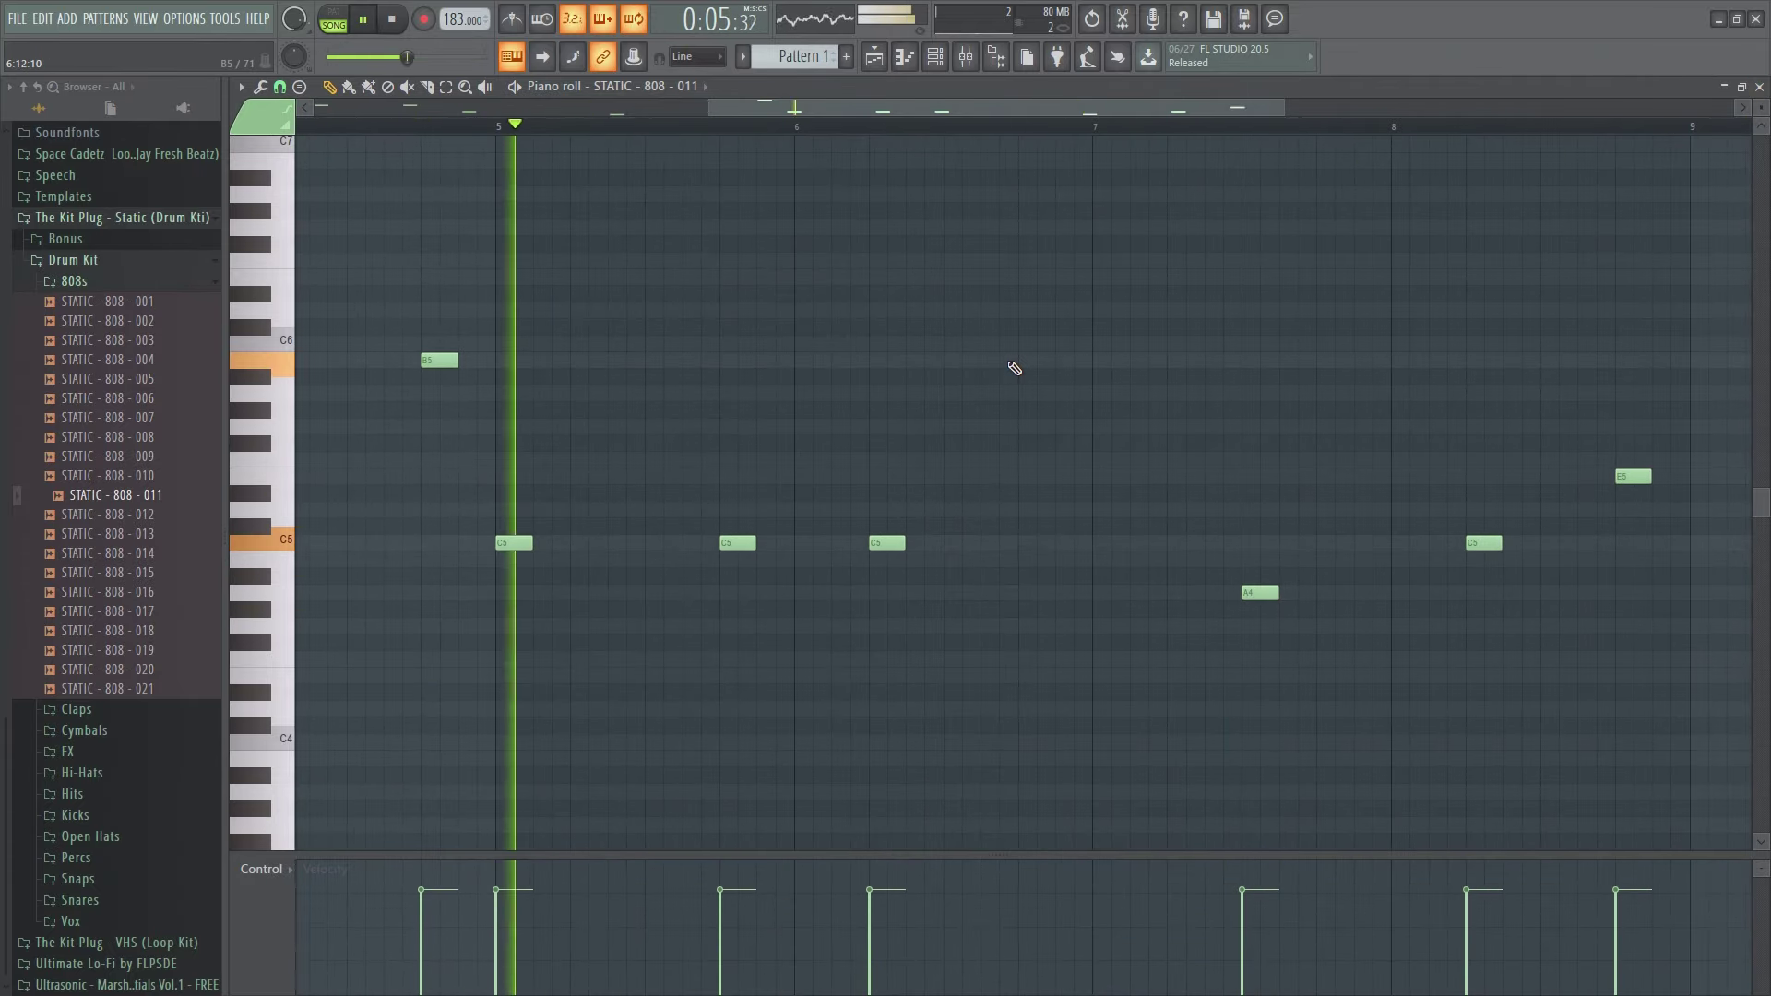
pyautogui.click(993, 543)
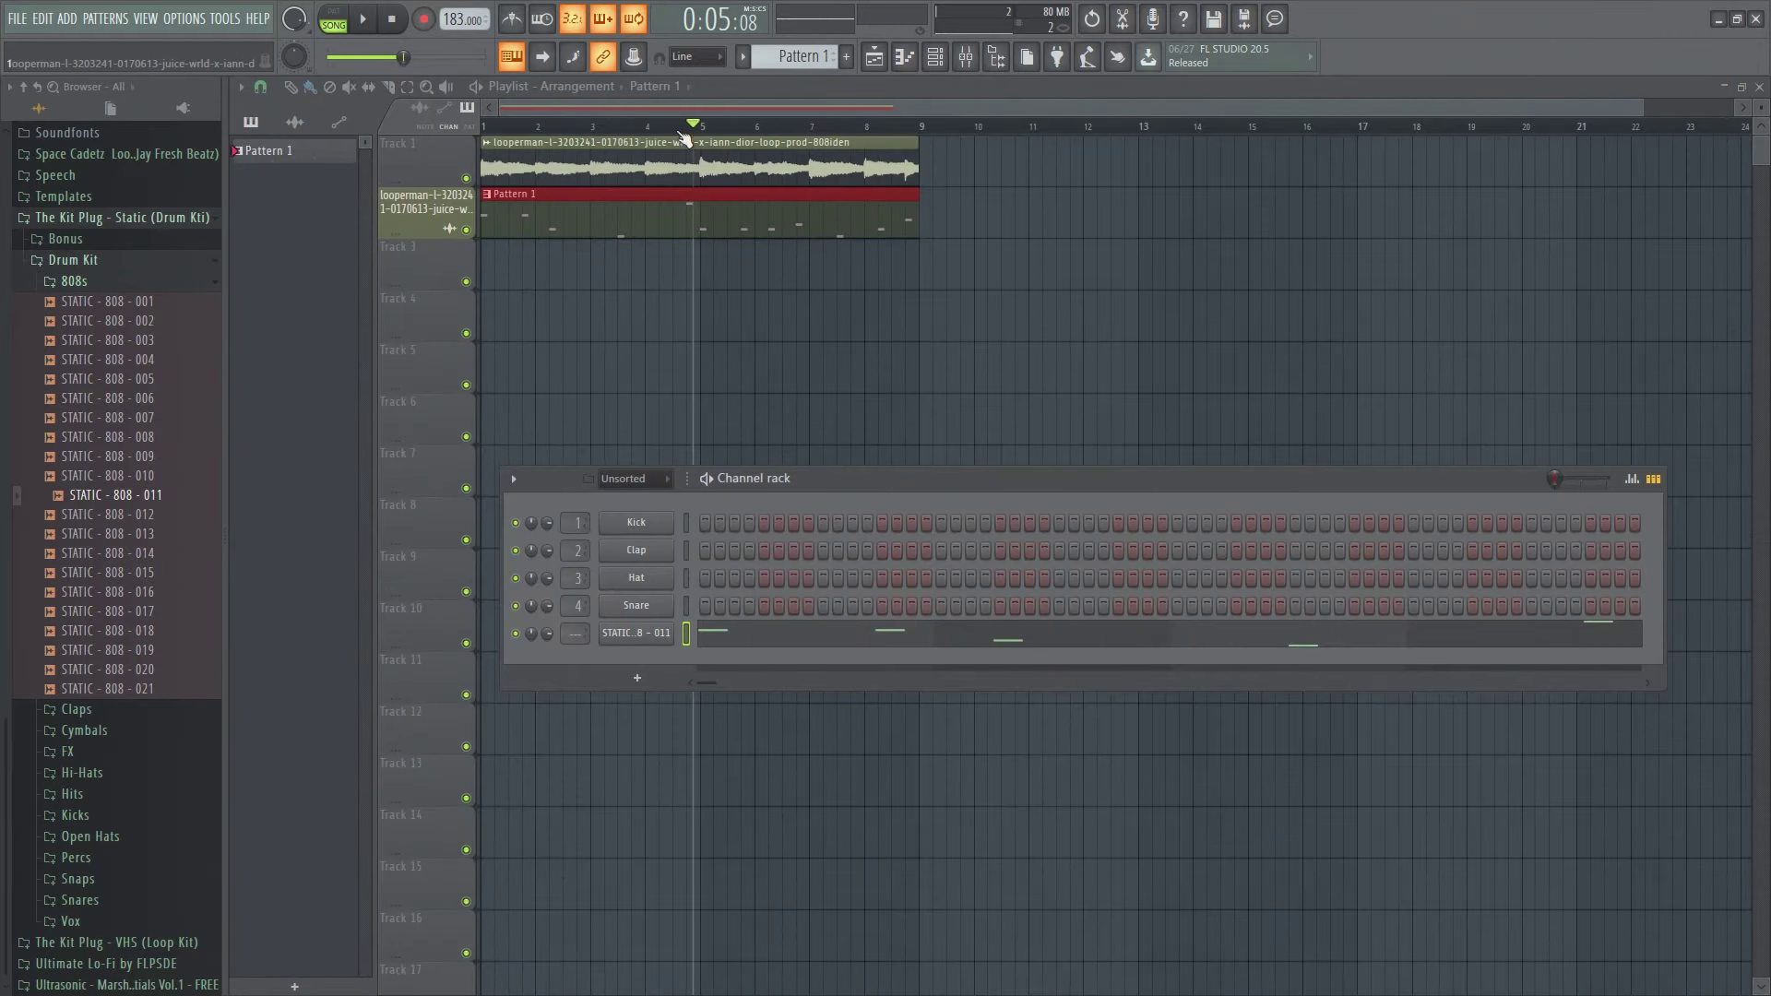
# Return to the playlist and play the arrangement to hear the 808 bassline with the melody loop.
pyautogui.moveTo(680, 133); pyautogui.dragTo(296, 123)
pyautogui.press('F6')
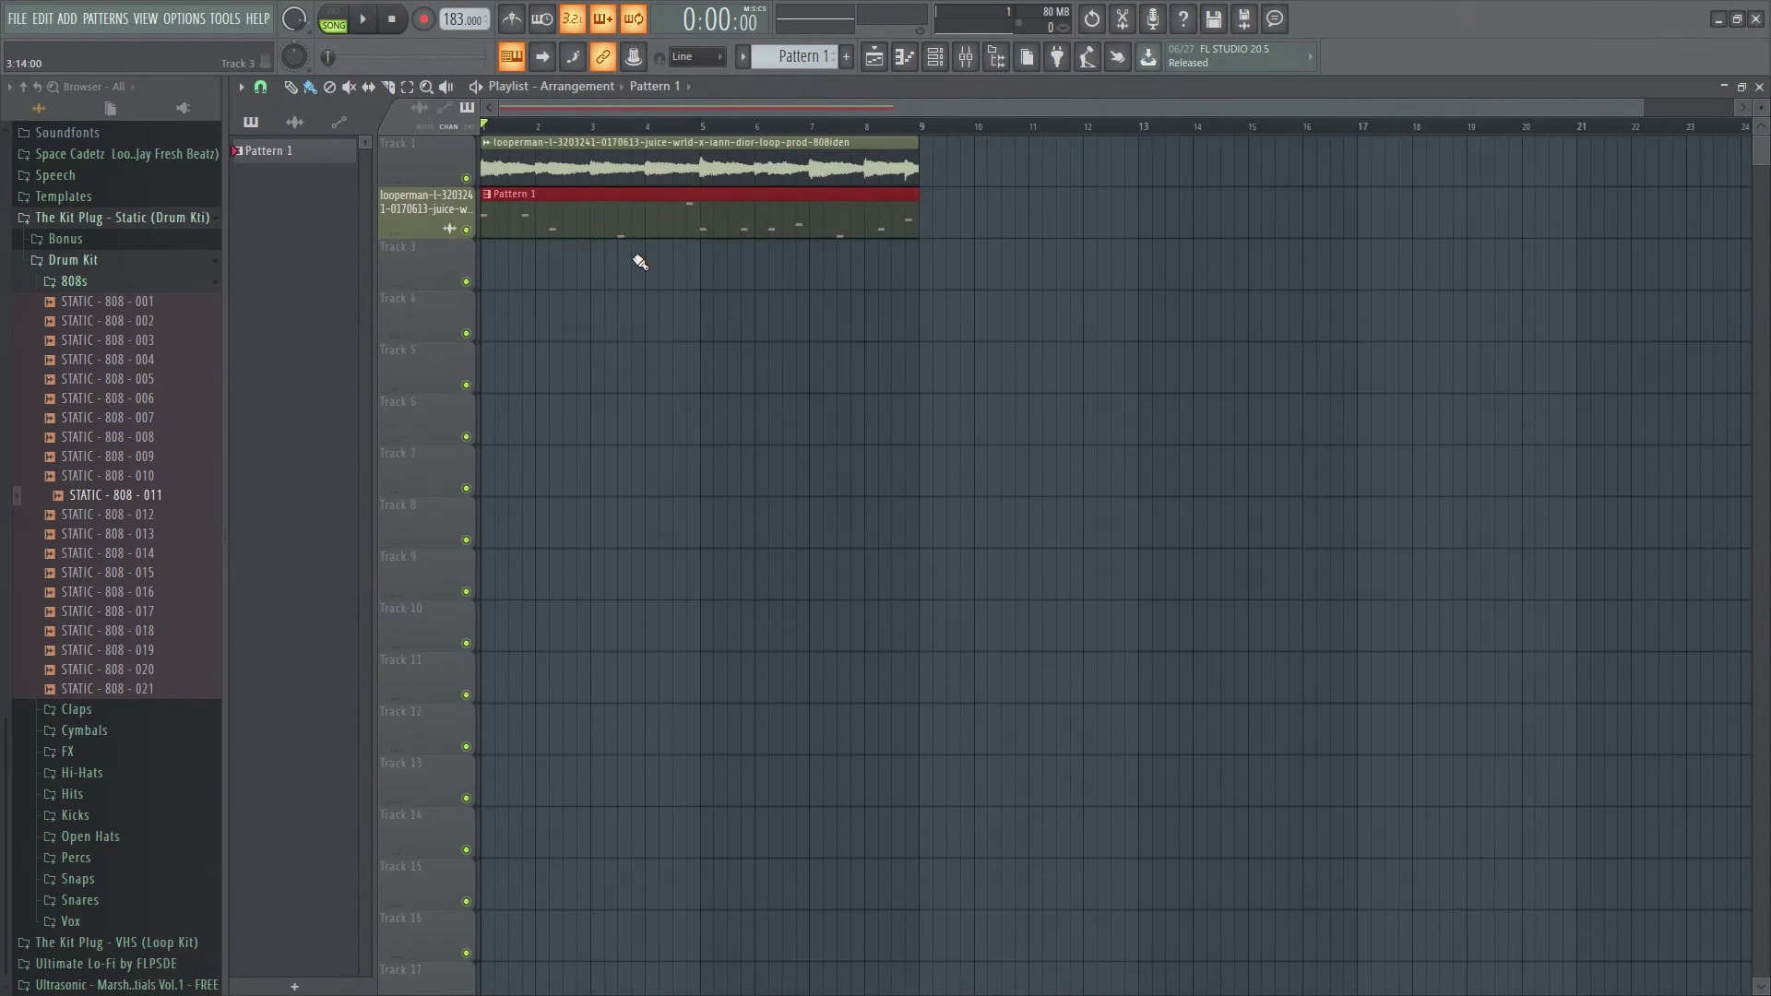
pyautogui.press('space')
pyautogui.press('space')
# Clear the mixer routing of the default drum channels, route the 808 channel to mixer insert 1 and show the mixer.
pyautogui.press('F6')
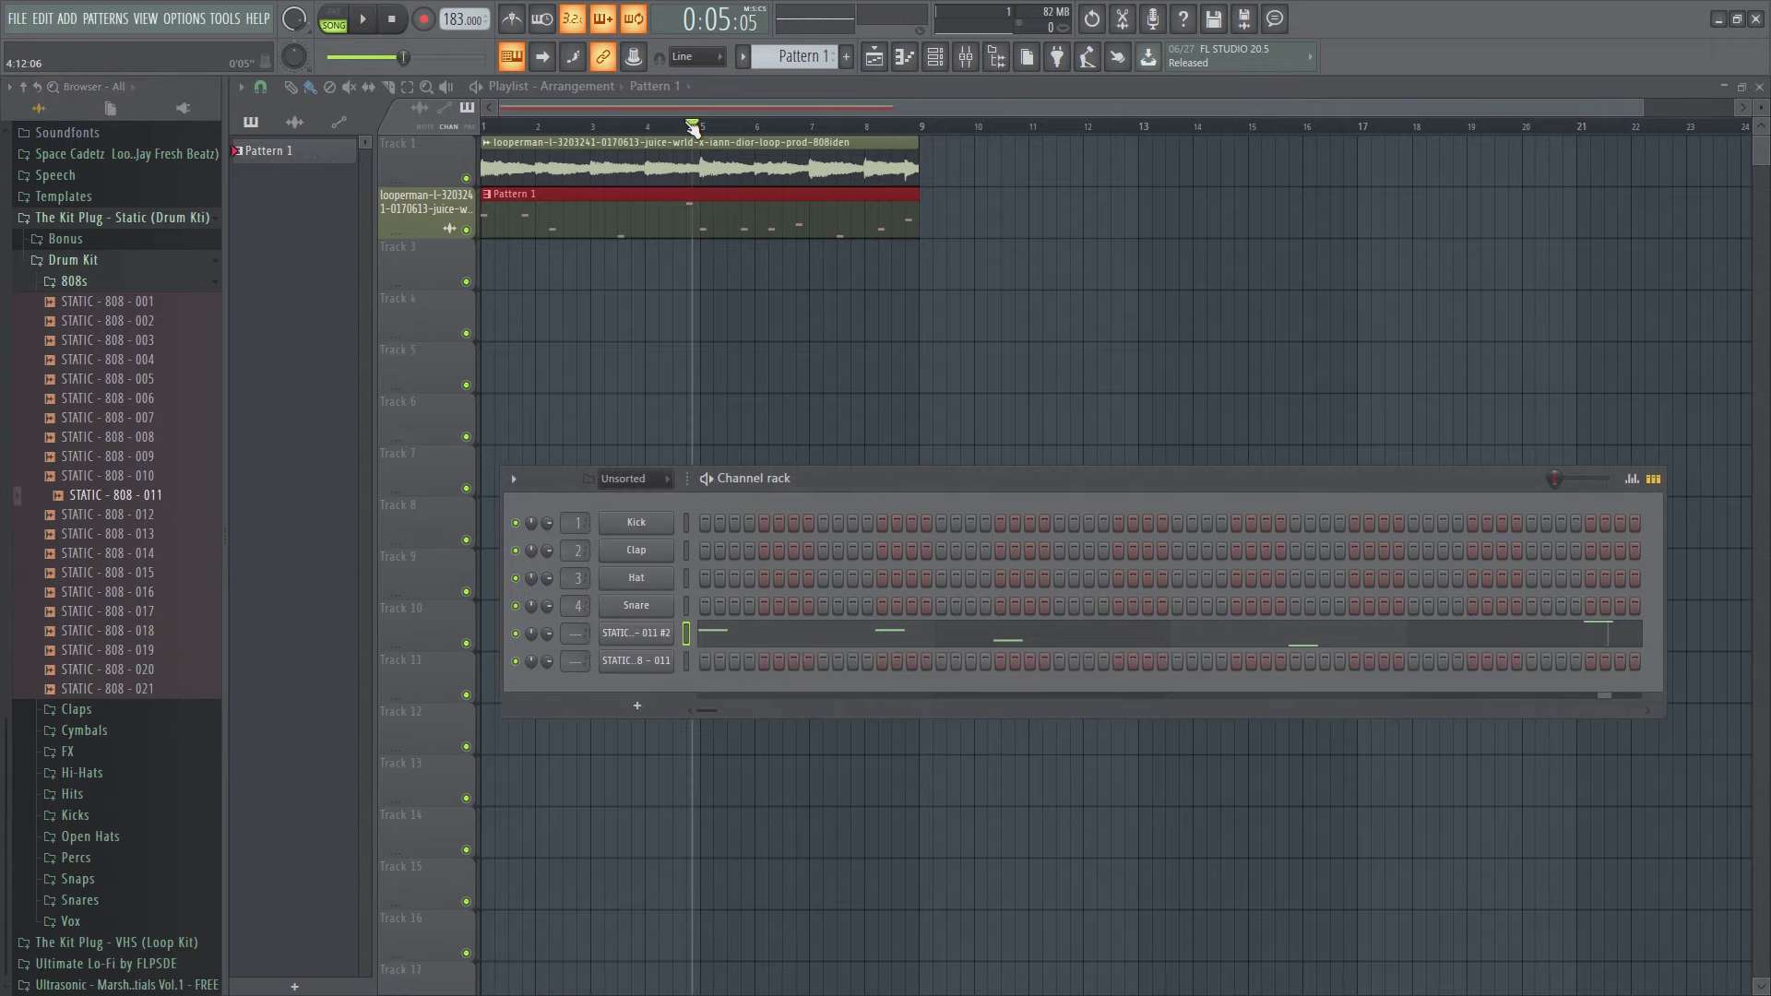
pyautogui.moveTo(694, 128); pyautogui.dragTo(487, 128)
pyautogui.click(935, 58)
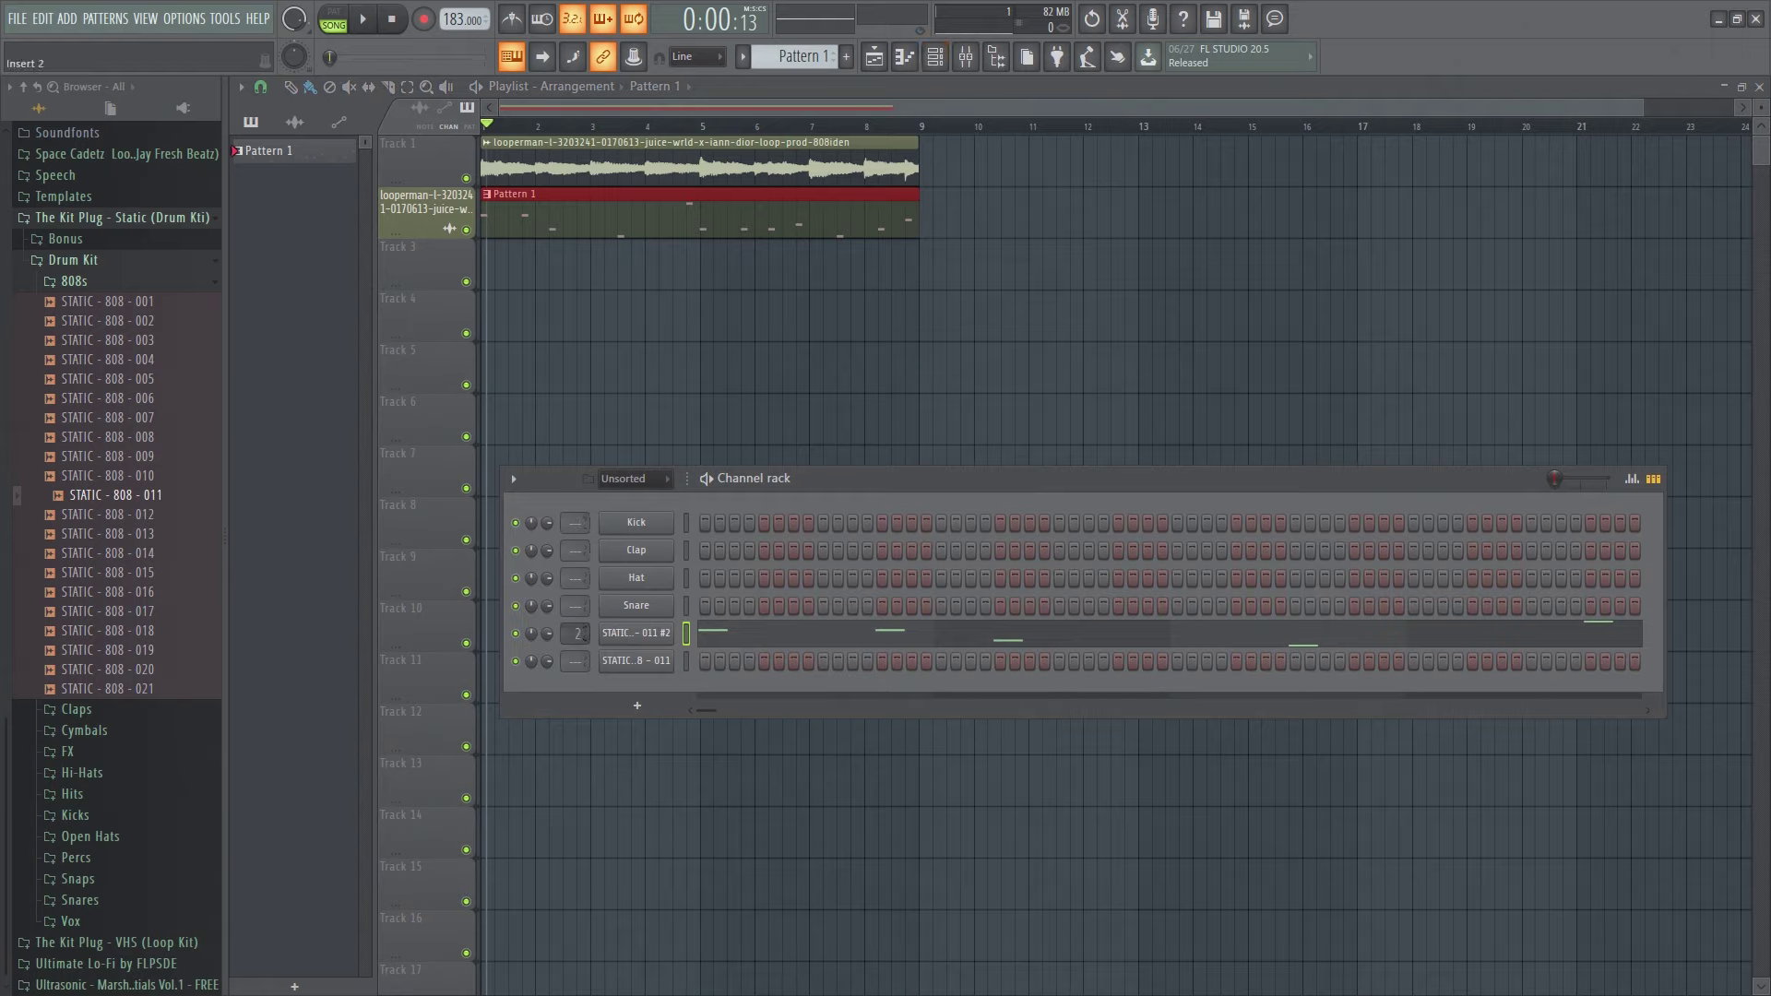
pyautogui.click(966, 56)
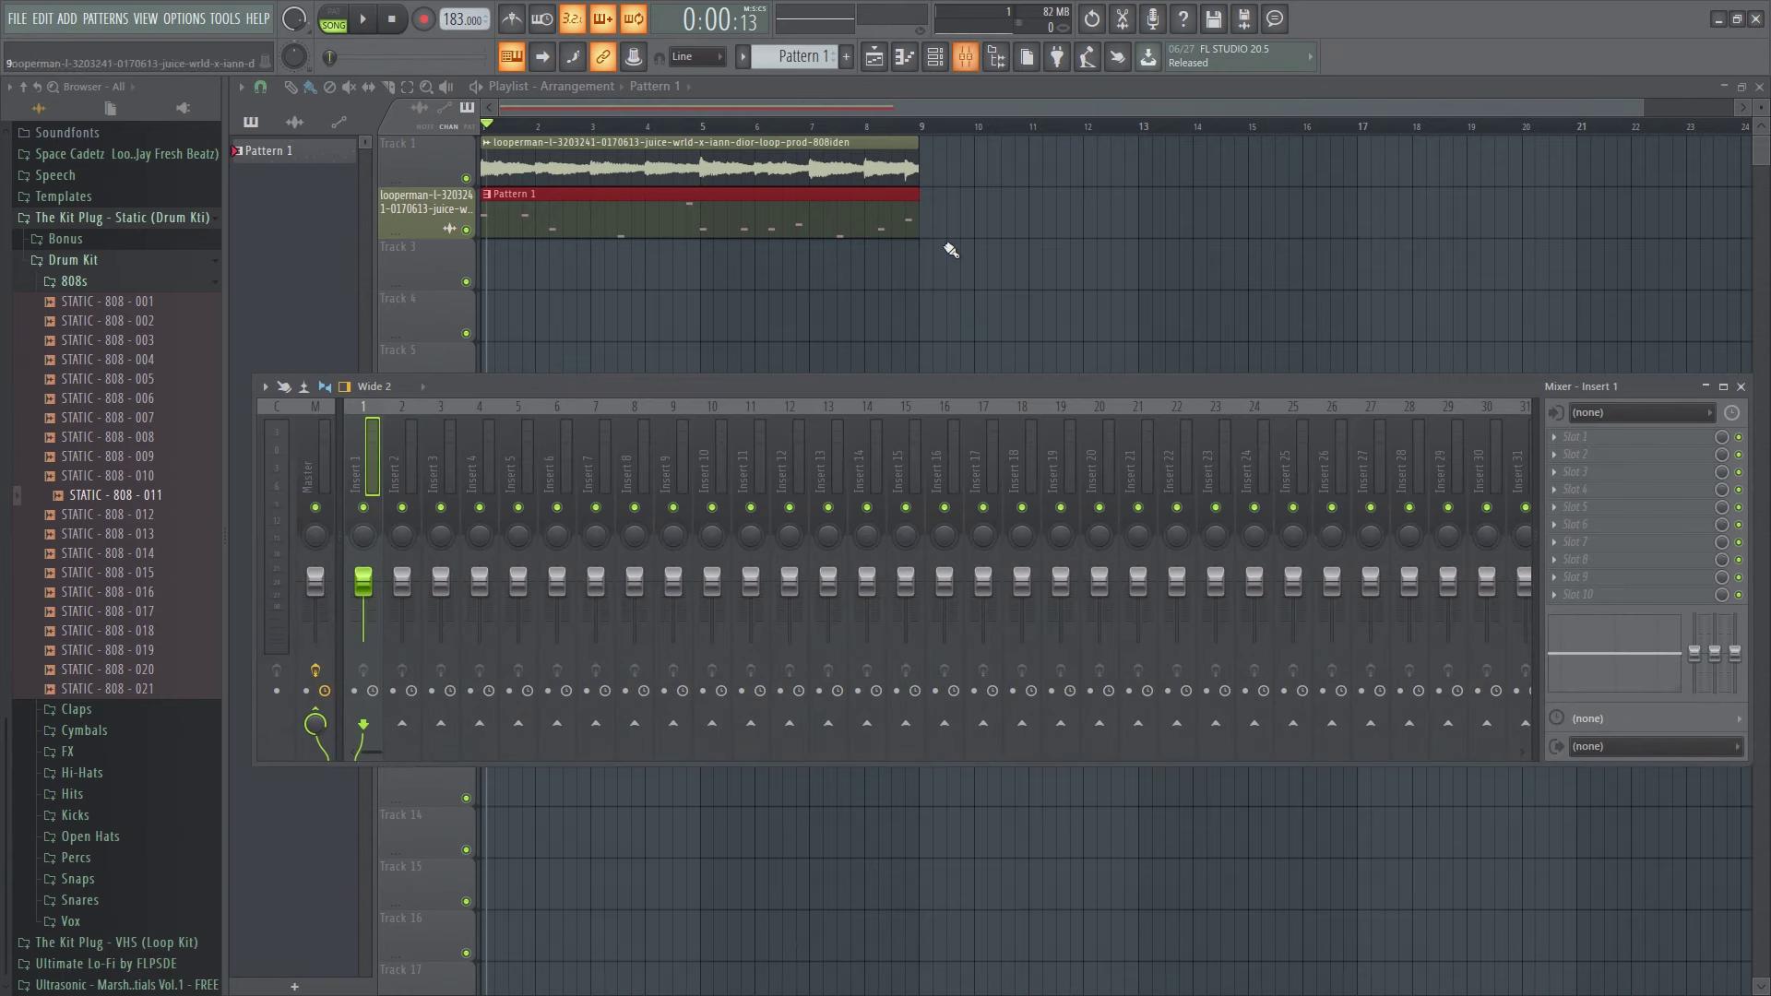
# Load Fruity Parametric EQ 2 in slot 1 of insert 1 and boost its low-shelf band 1 during playback.
pyautogui.click(1593, 446)
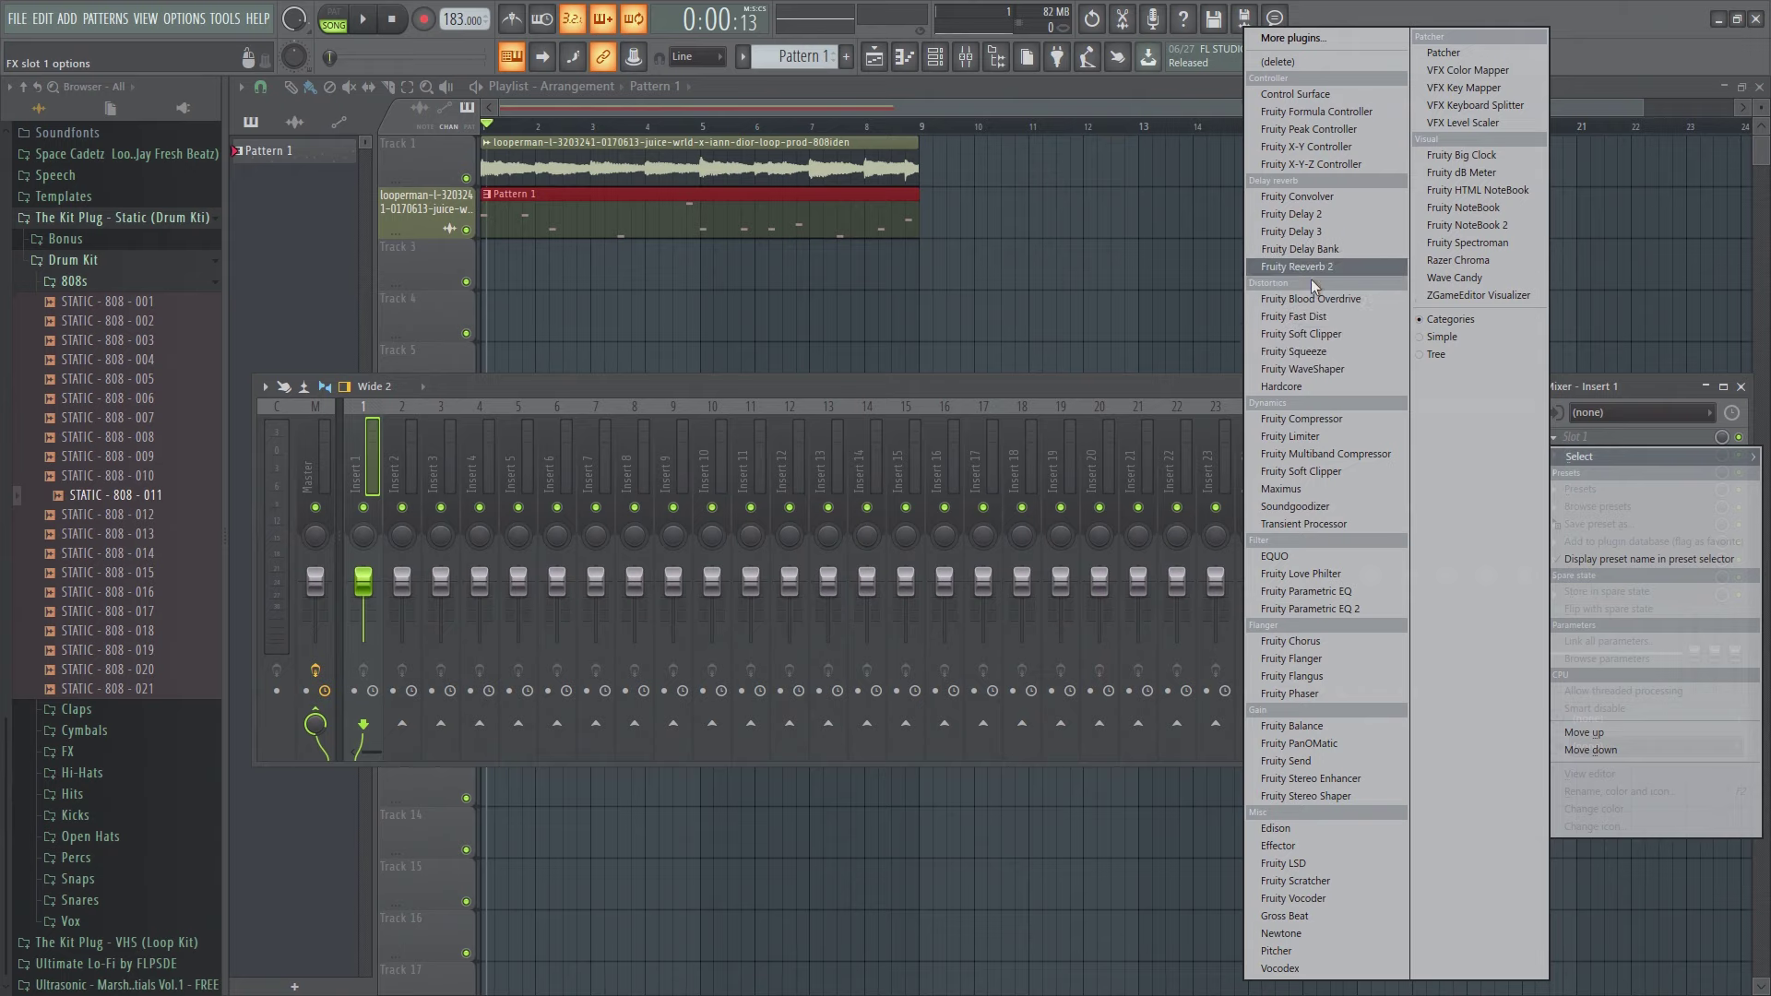
pyautogui.click(1349, 612)
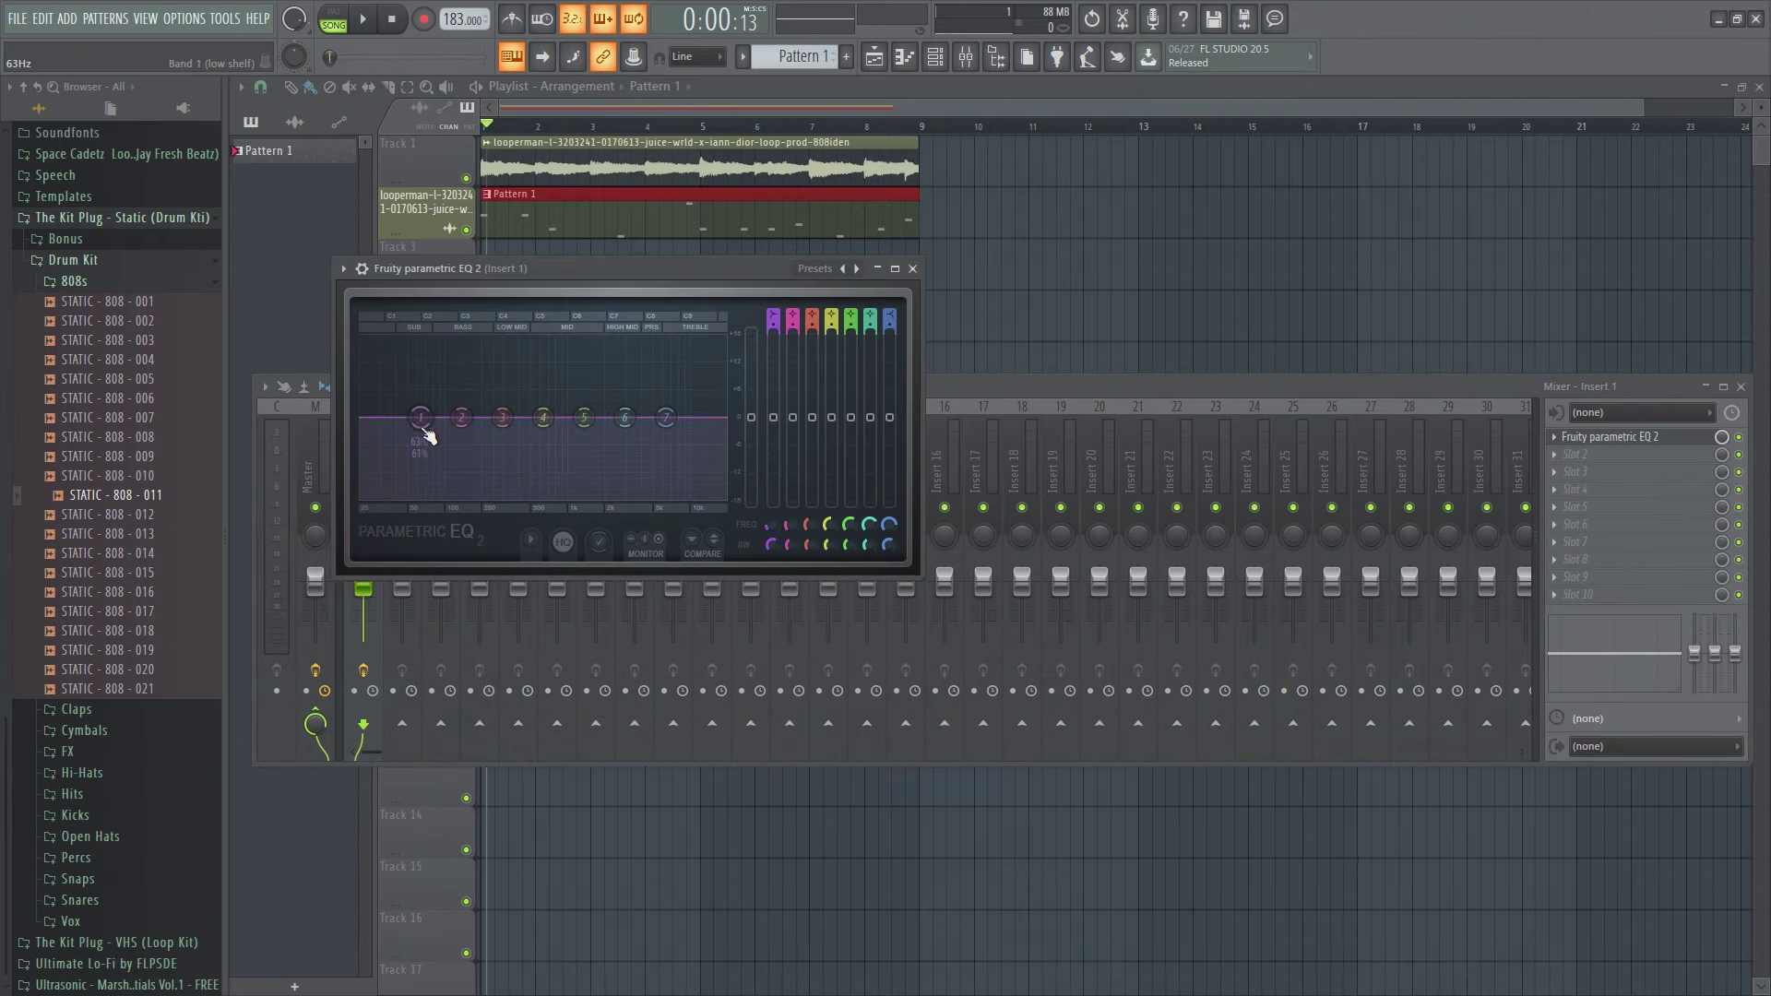
pyautogui.click(366, 26)
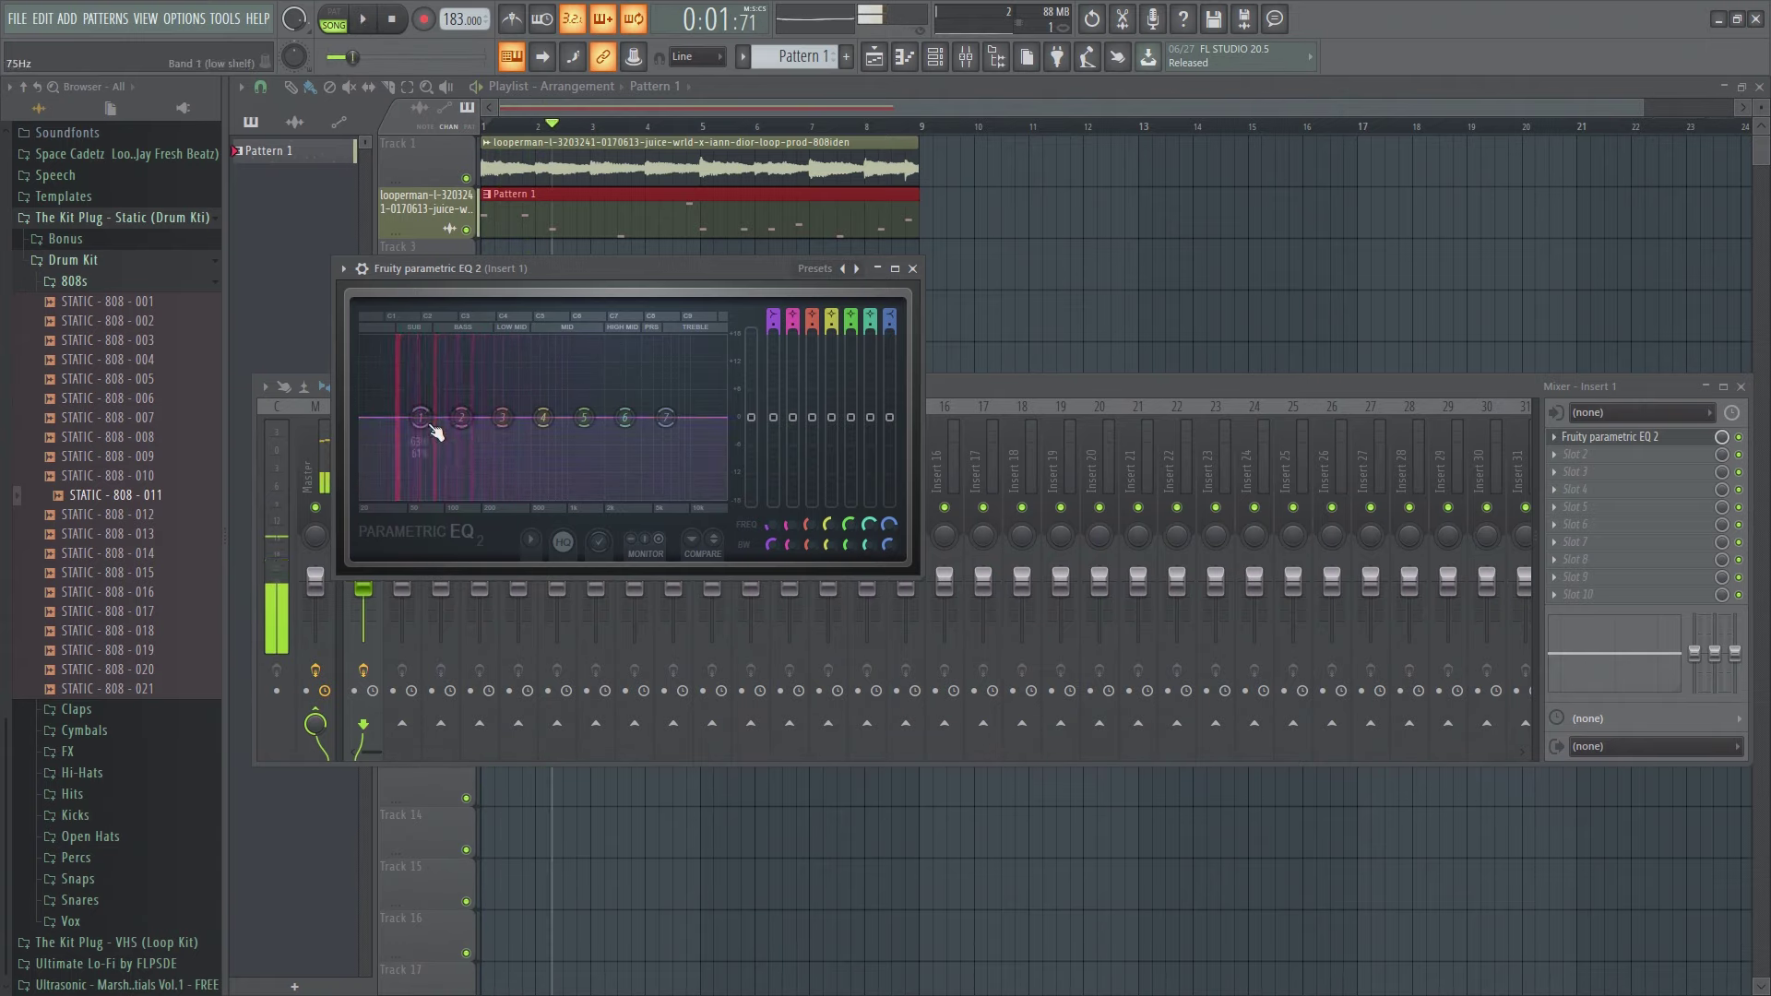
pyautogui.moveTo(419, 418); pyautogui.dragTo(419, 385)
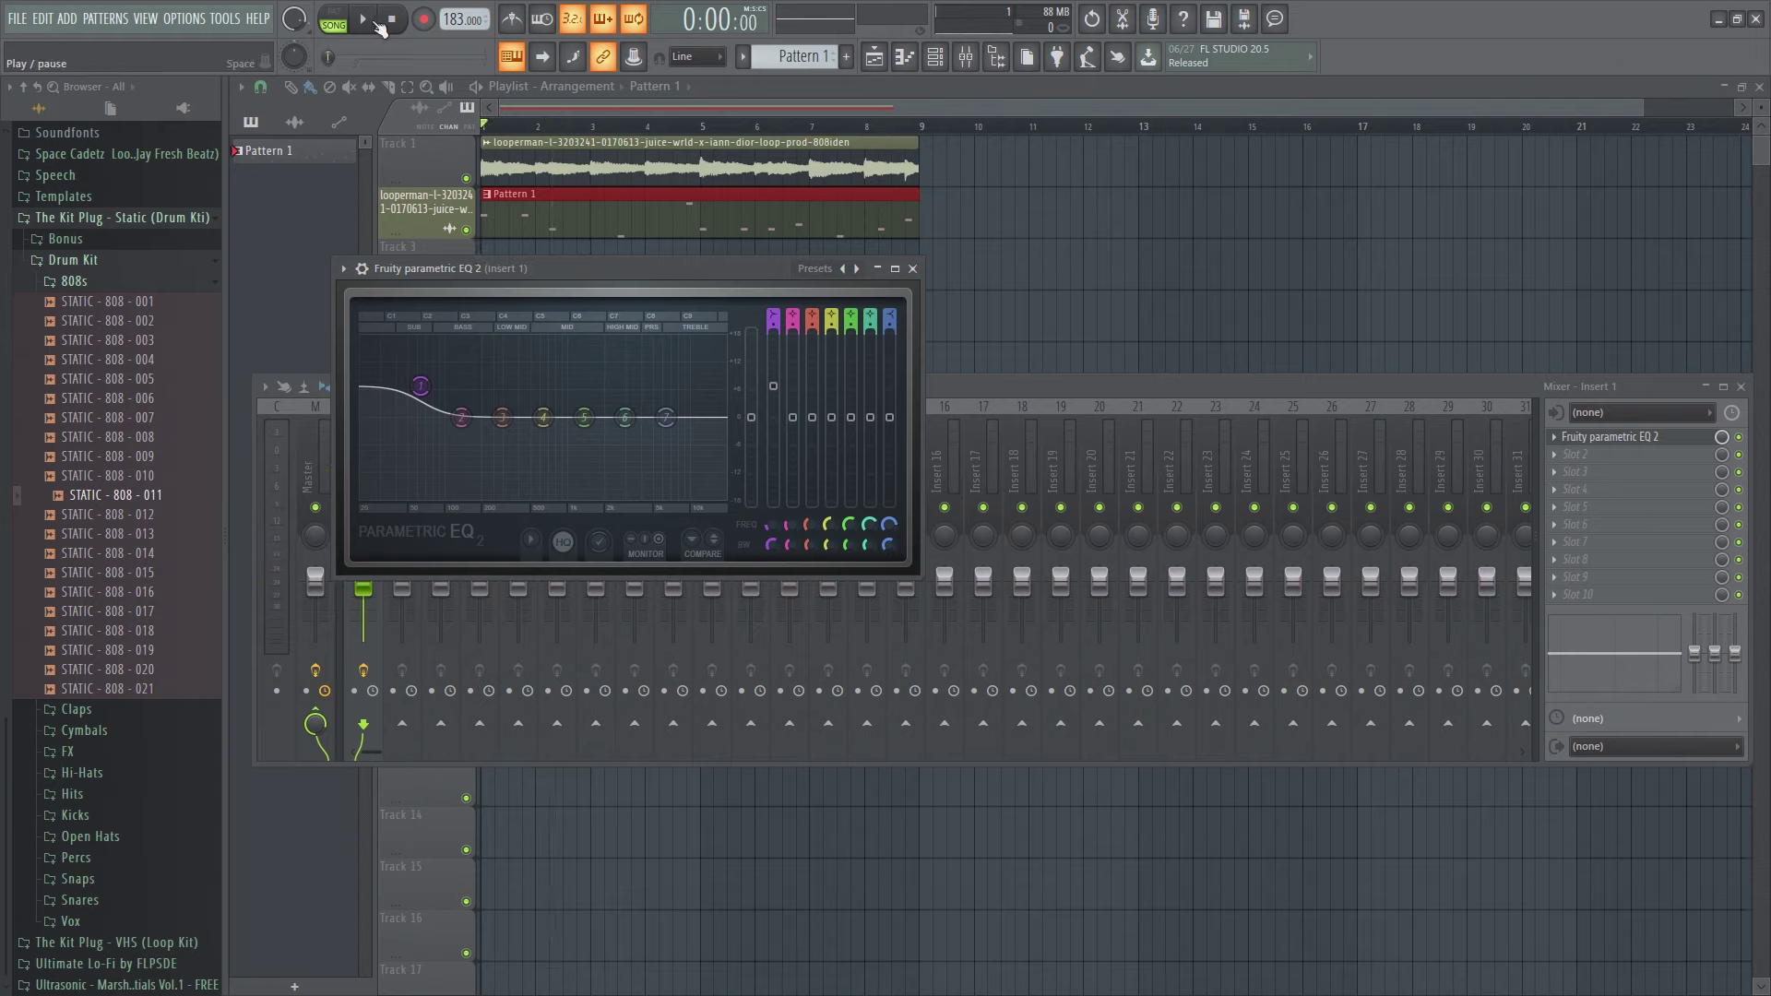
pyautogui.click(376, 24)
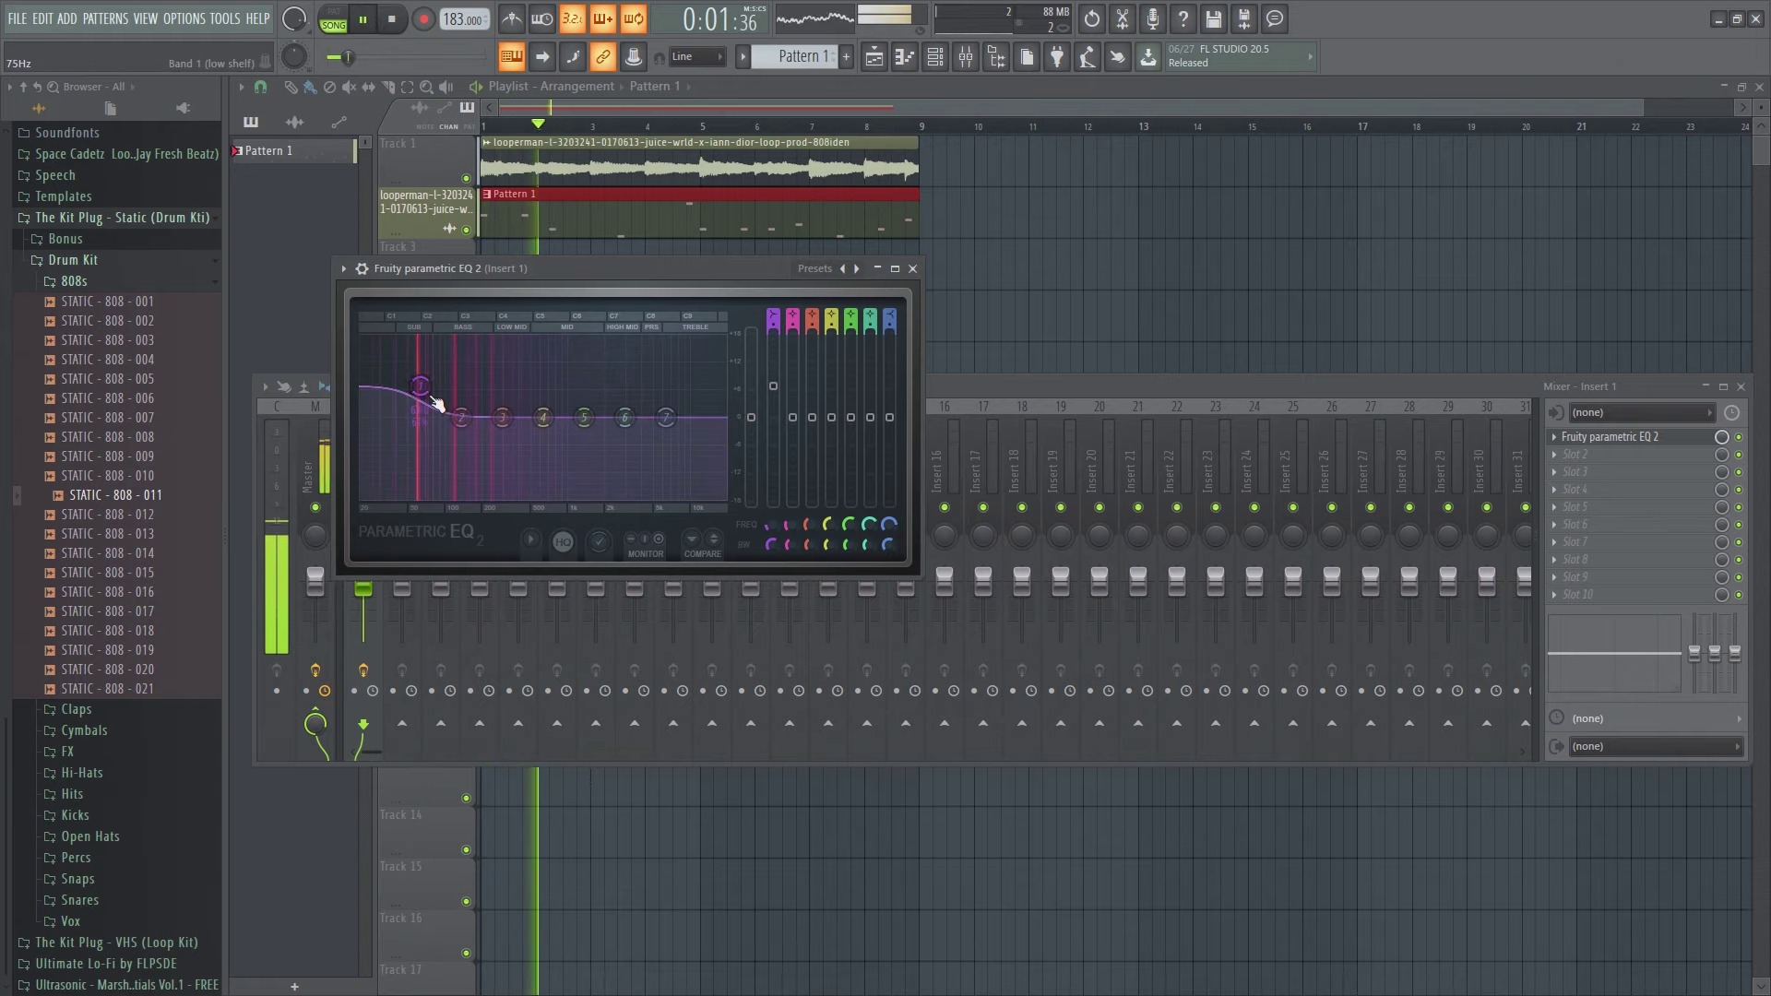
pyautogui.moveTo(420, 386); pyautogui.dragTo(407, 390)
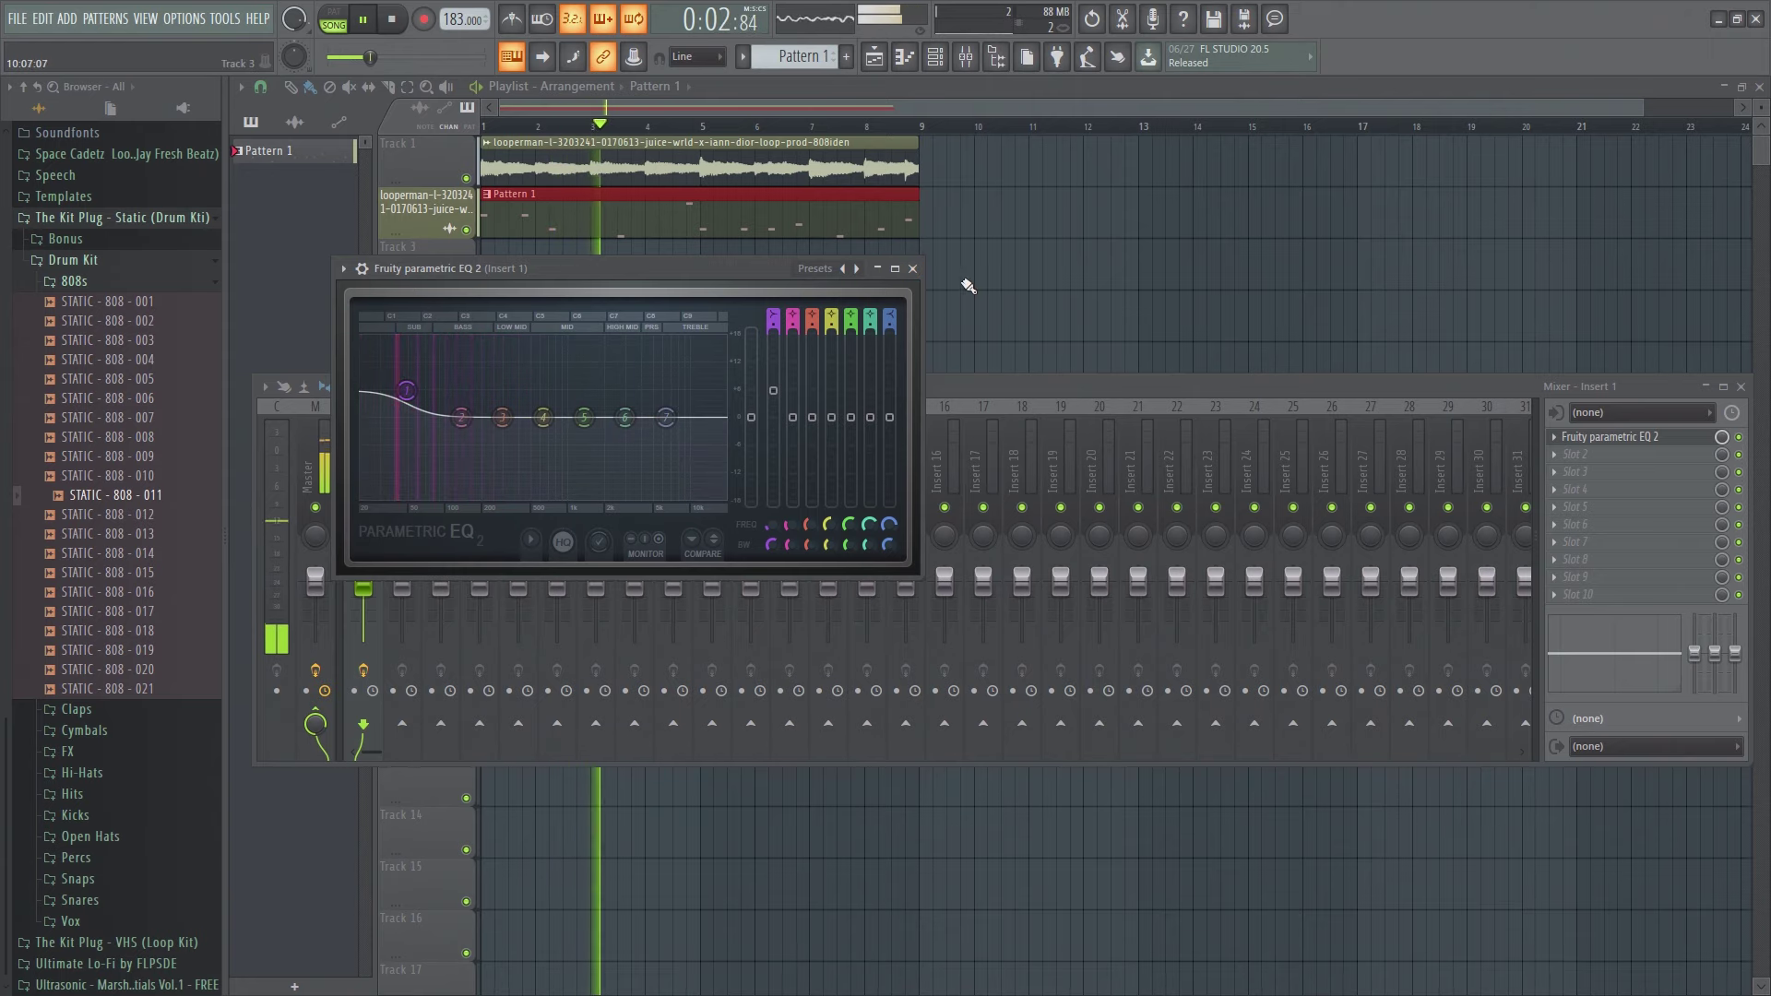
pyautogui.click(912, 269)
# Load Fruity Compressor in slot 2 of insert 1 and set its gain to 4.4 dB.
pyautogui.press('space')
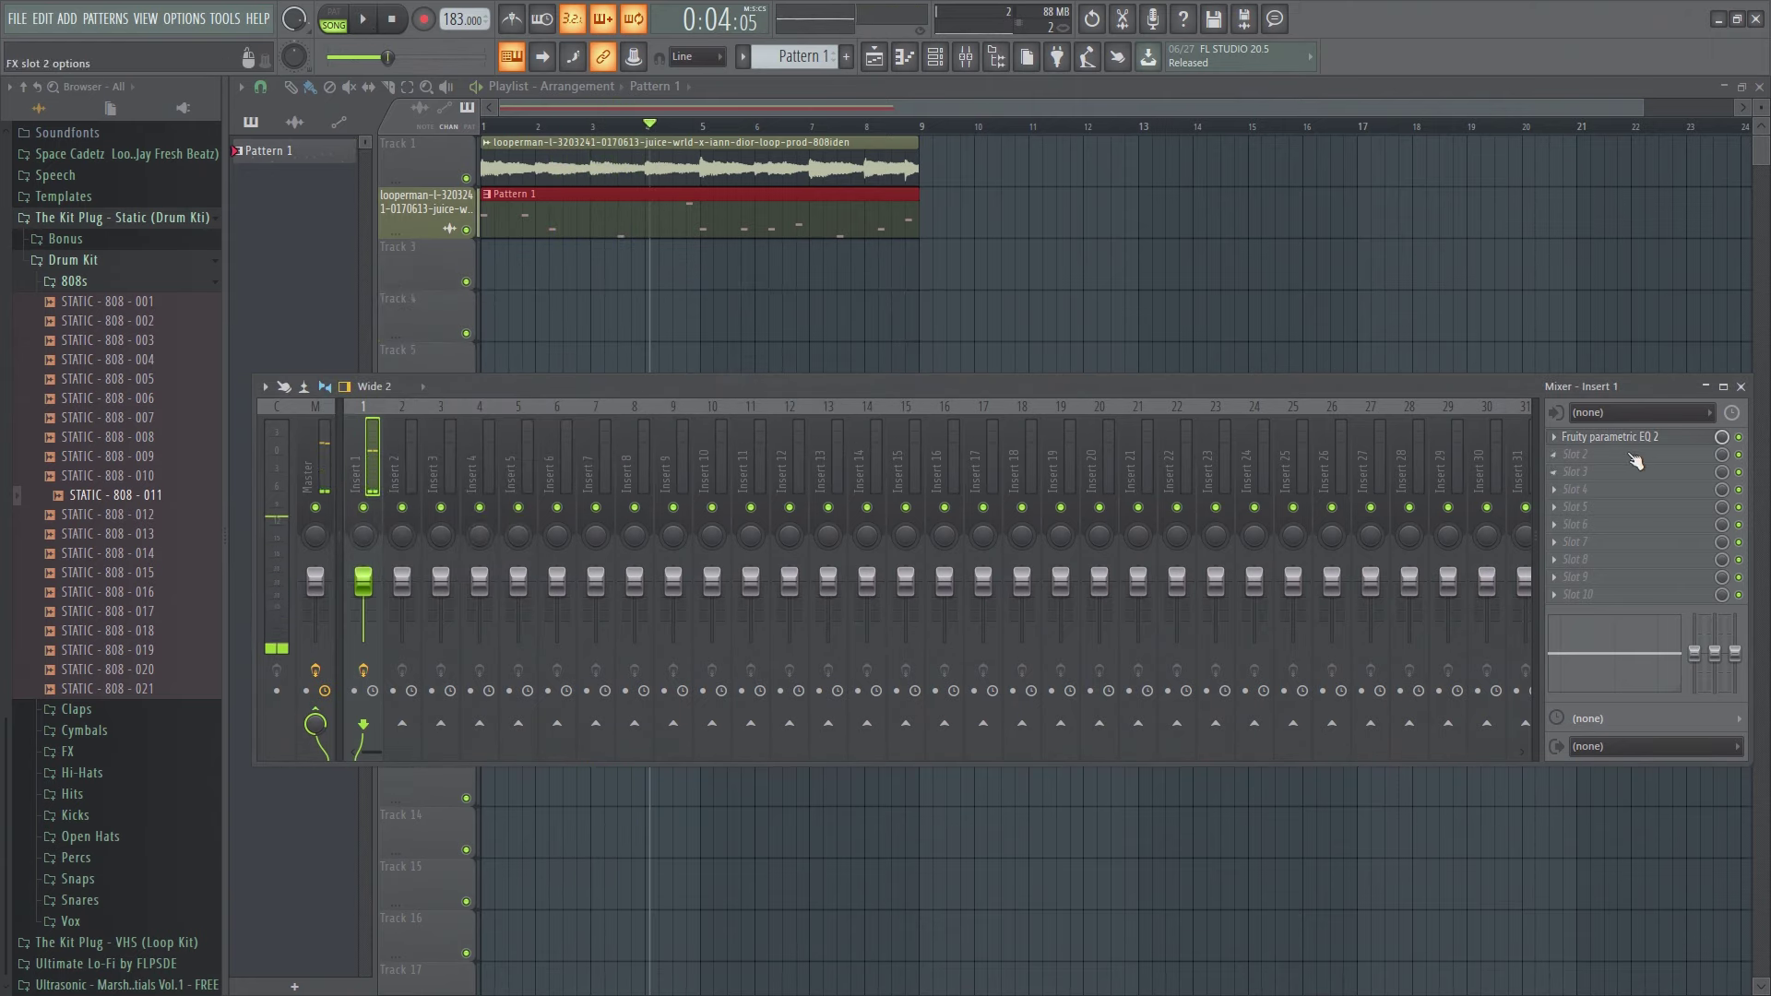
pyautogui.click(1624, 455)
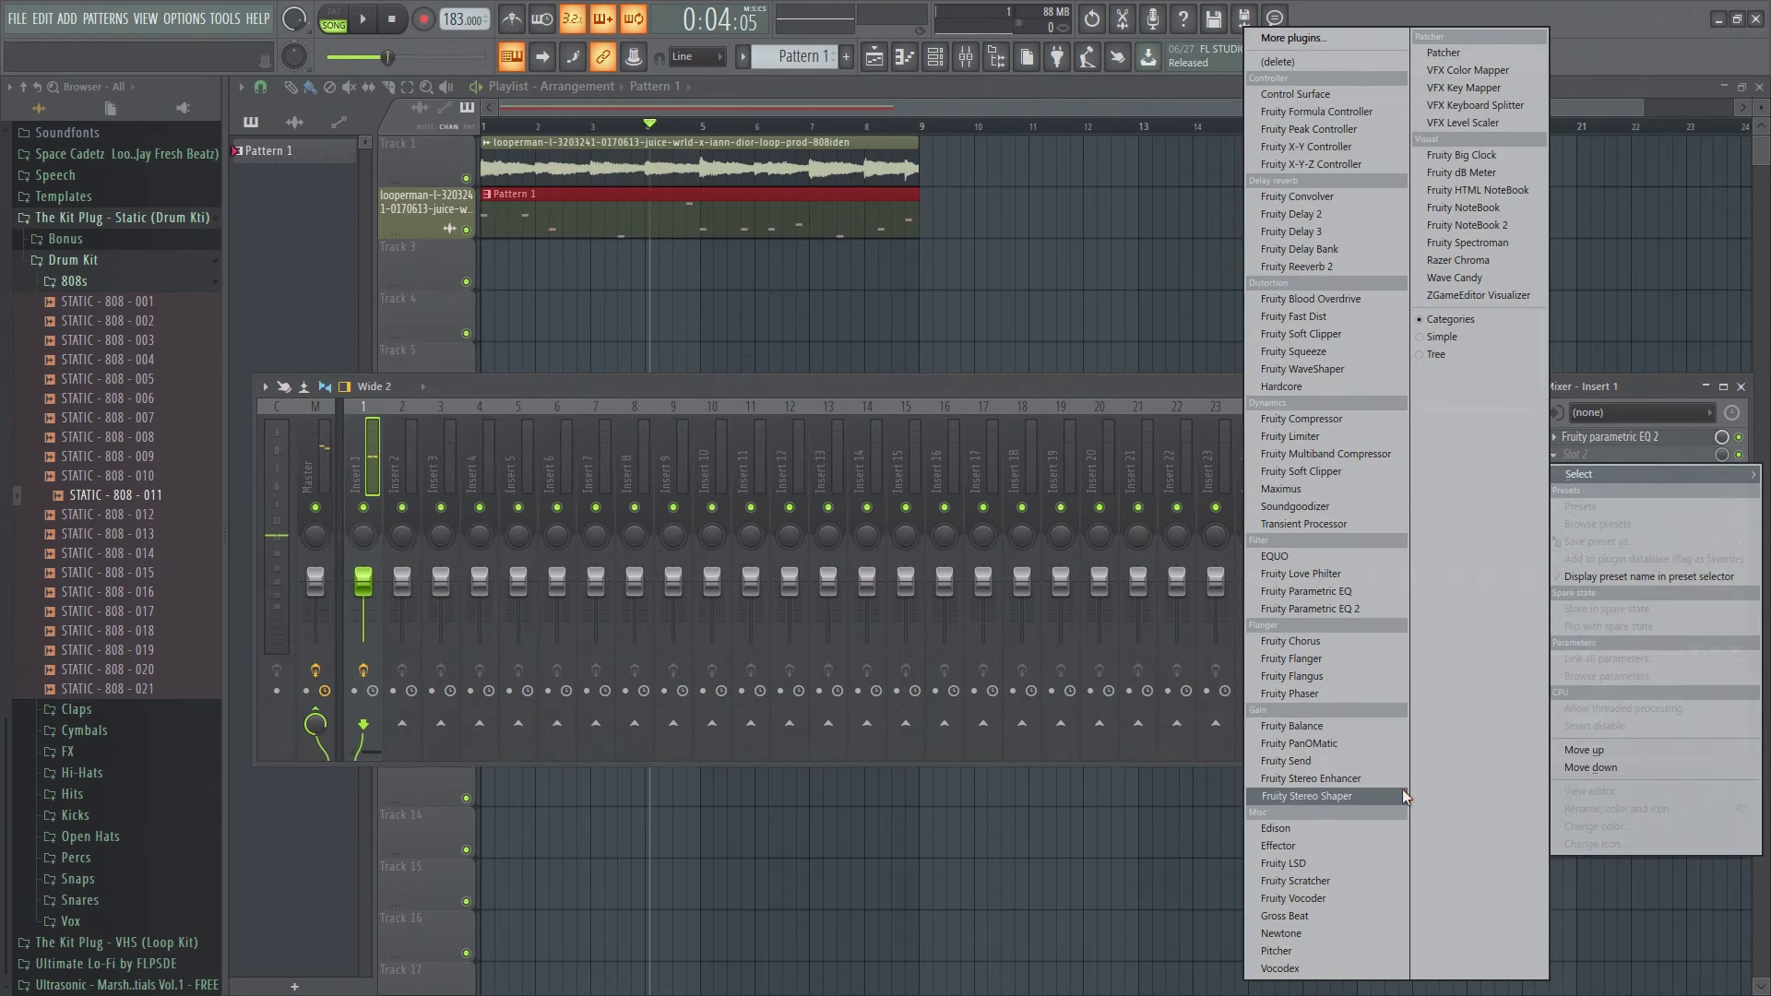
pyautogui.click(1321, 419)
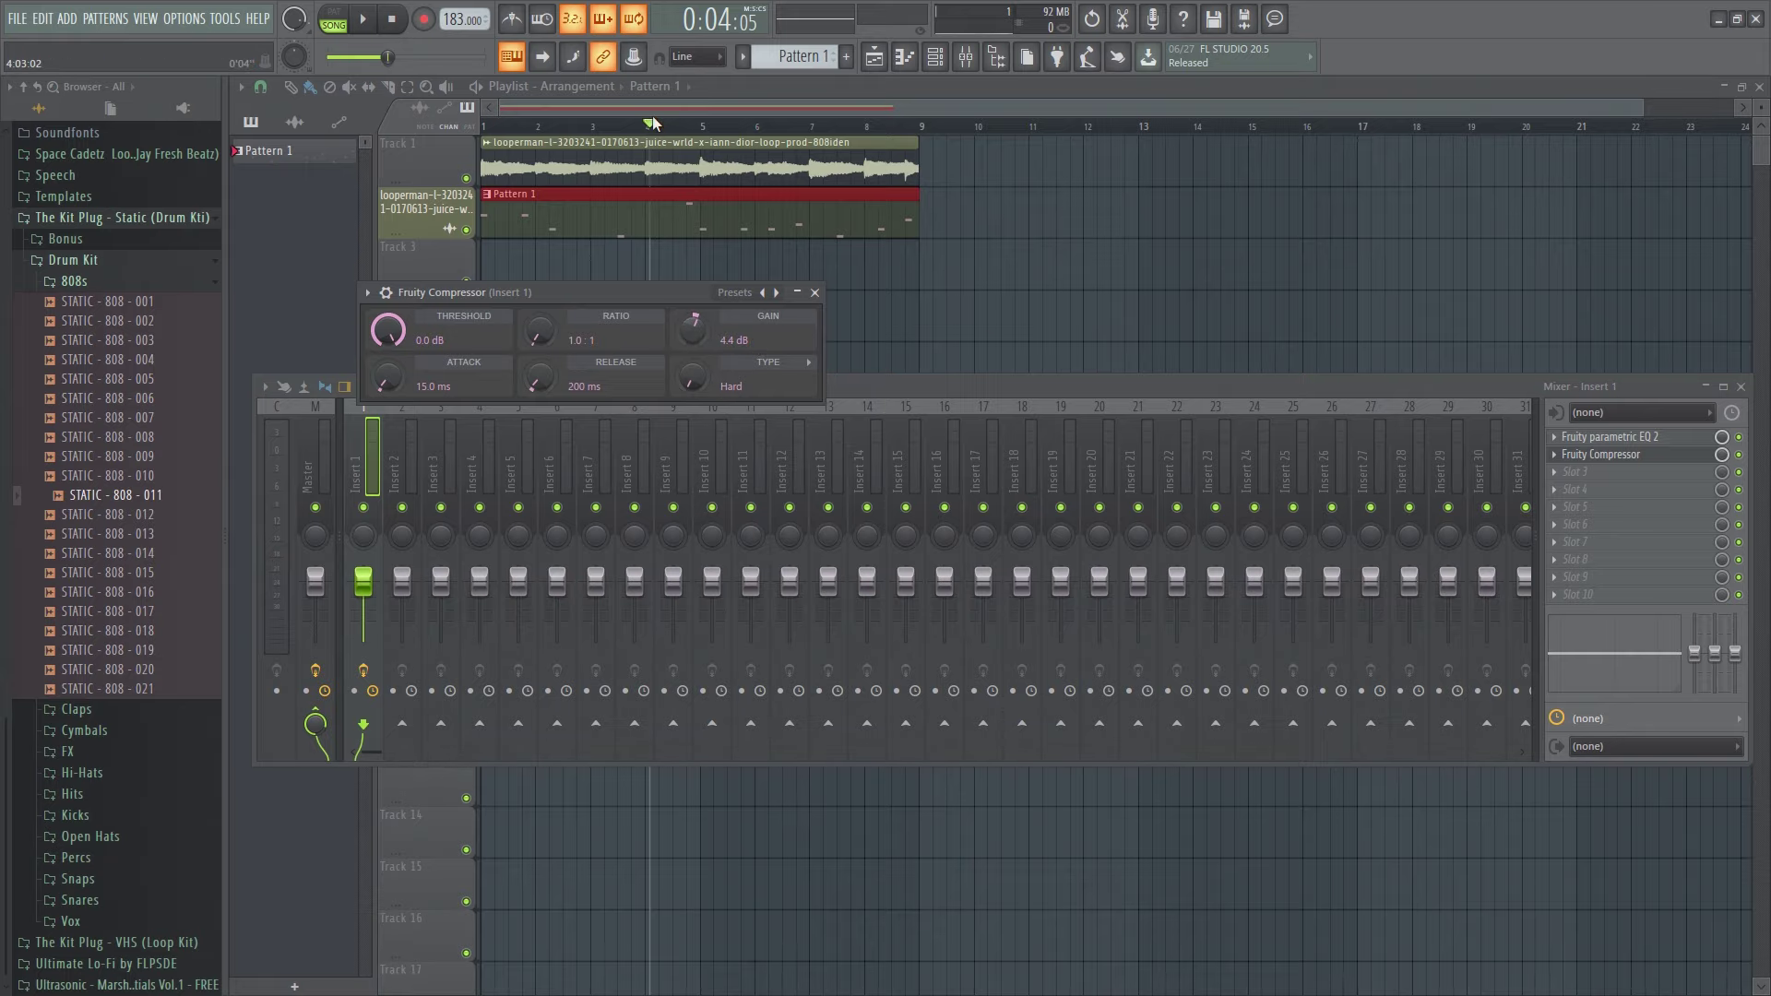
# Replay the arrangement from the start and raise the gain of insert 1's Fruity Compressor to 6.0 dB.
pyautogui.moveTo(652, 123); pyautogui.dragTo(397, 97)
pyautogui.click(364, 26)
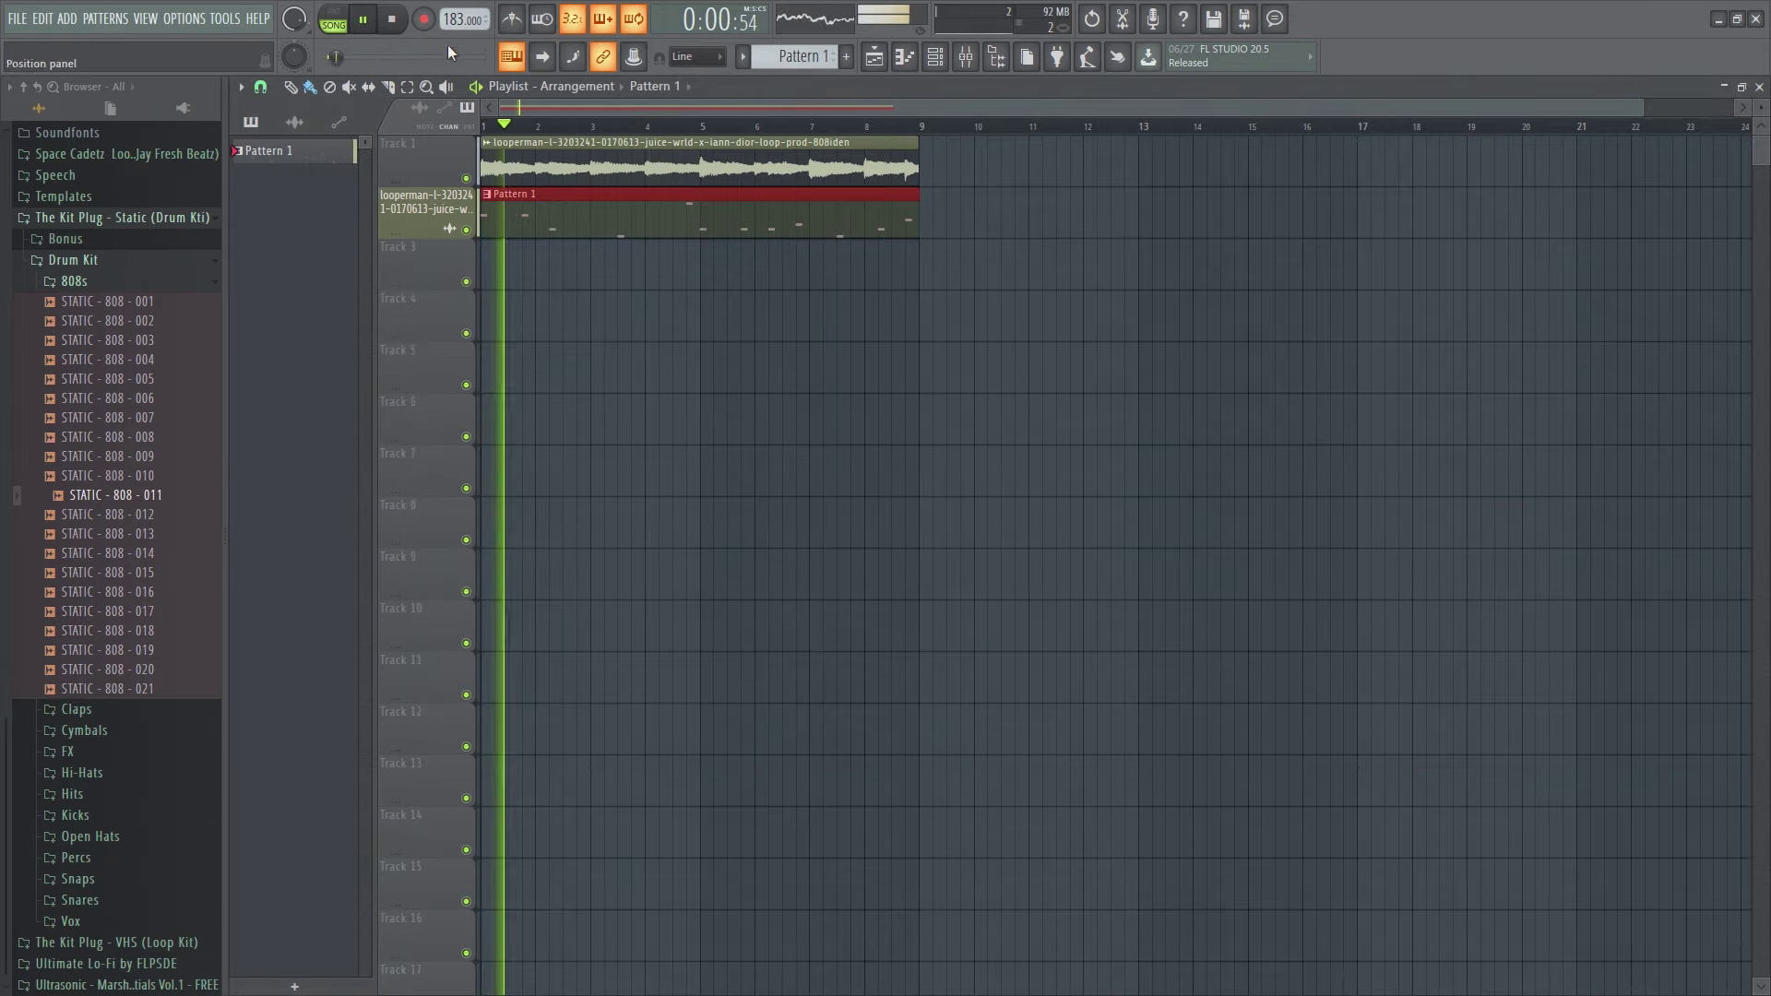
pyautogui.click(965, 56)
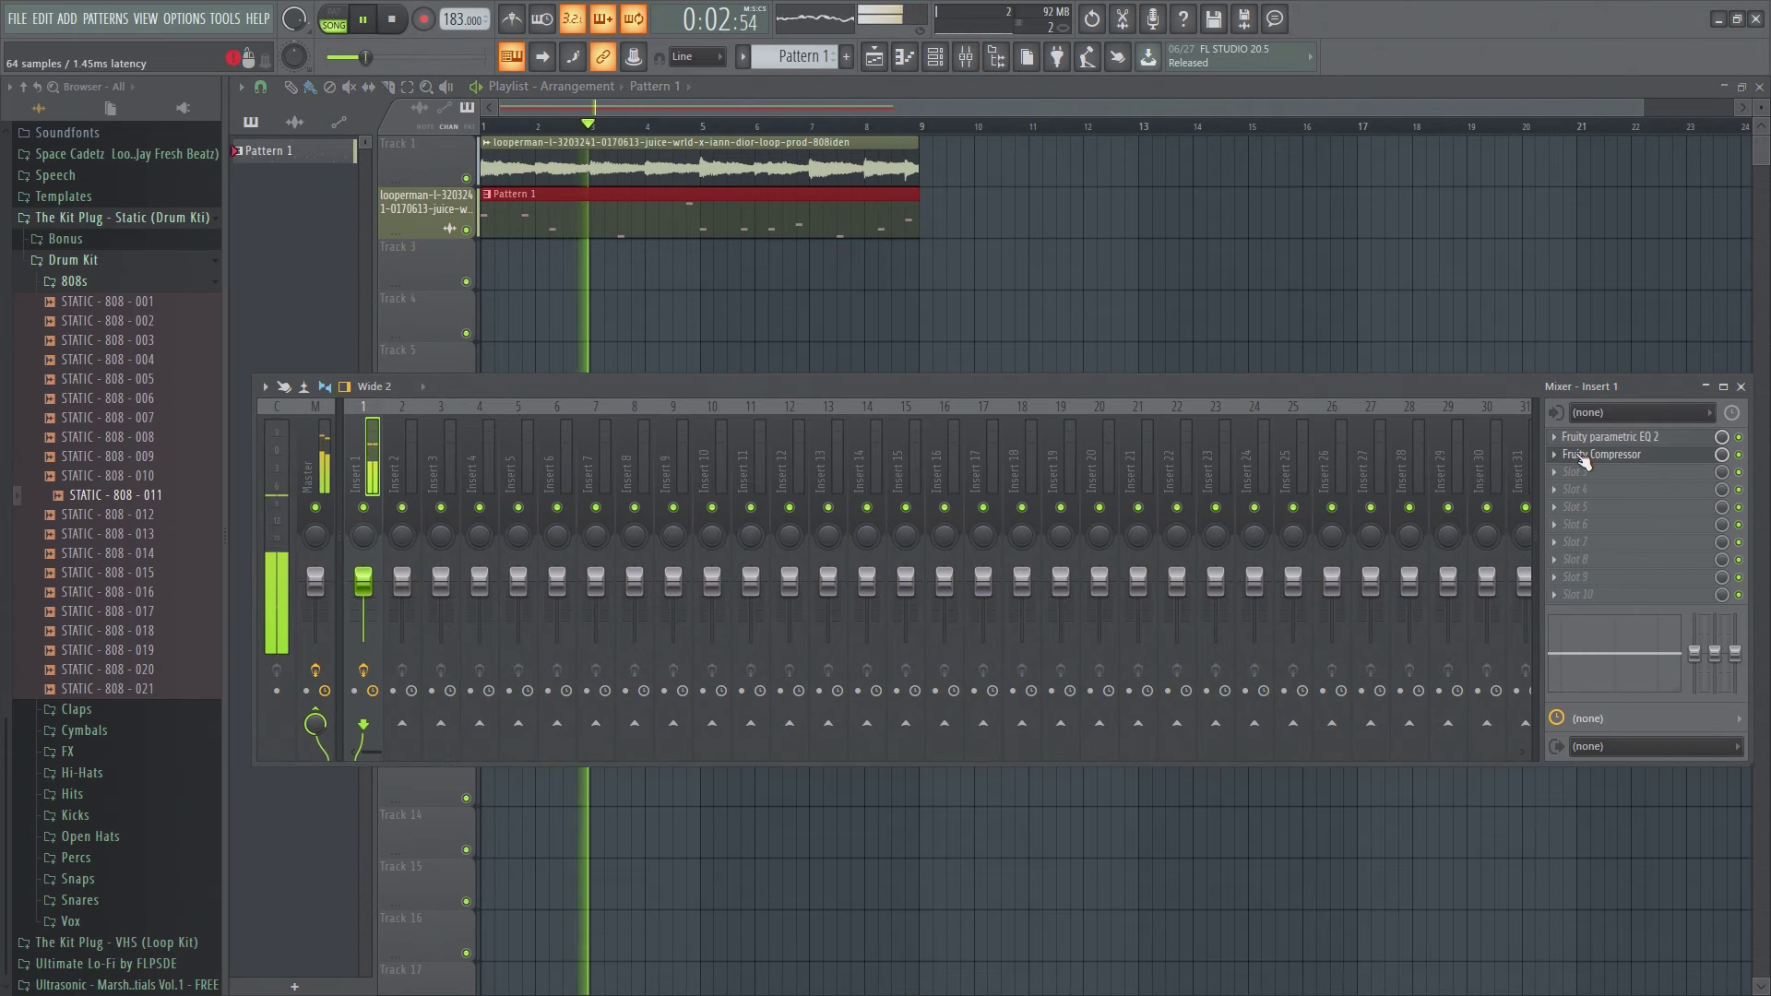
pyautogui.click(1610, 455)
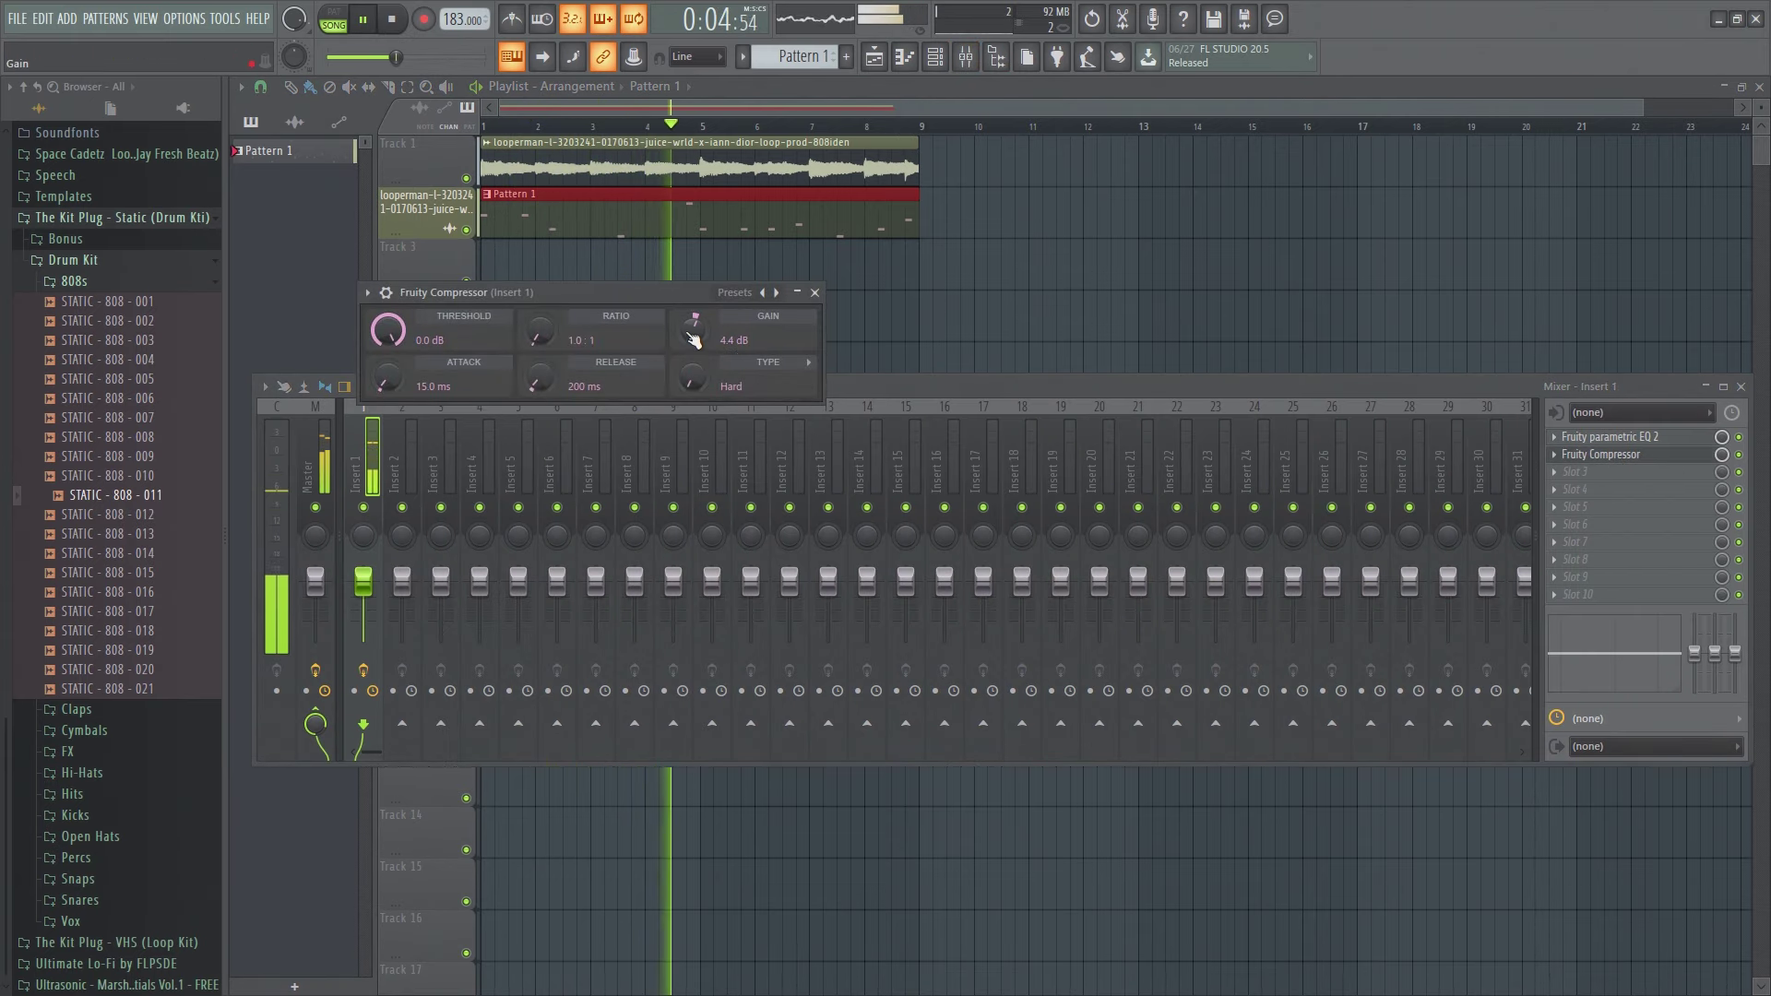
pyautogui.scroll(3, 694, 339)
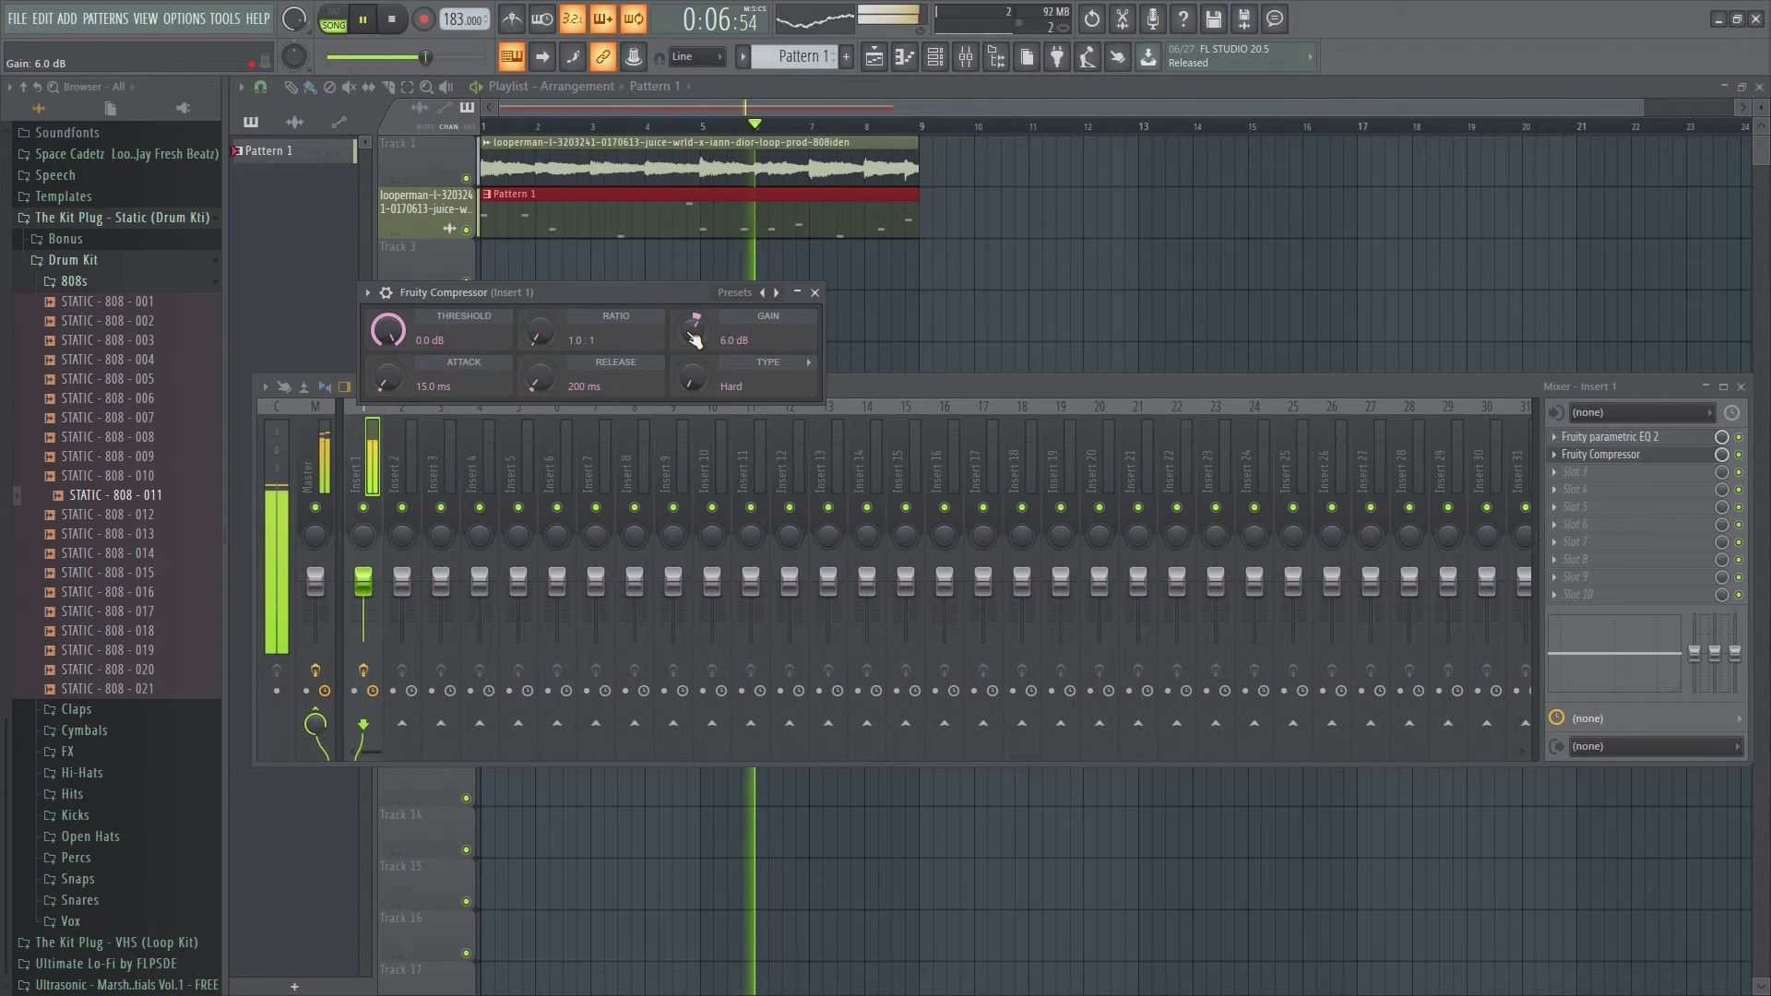
pyautogui.click(814, 292)
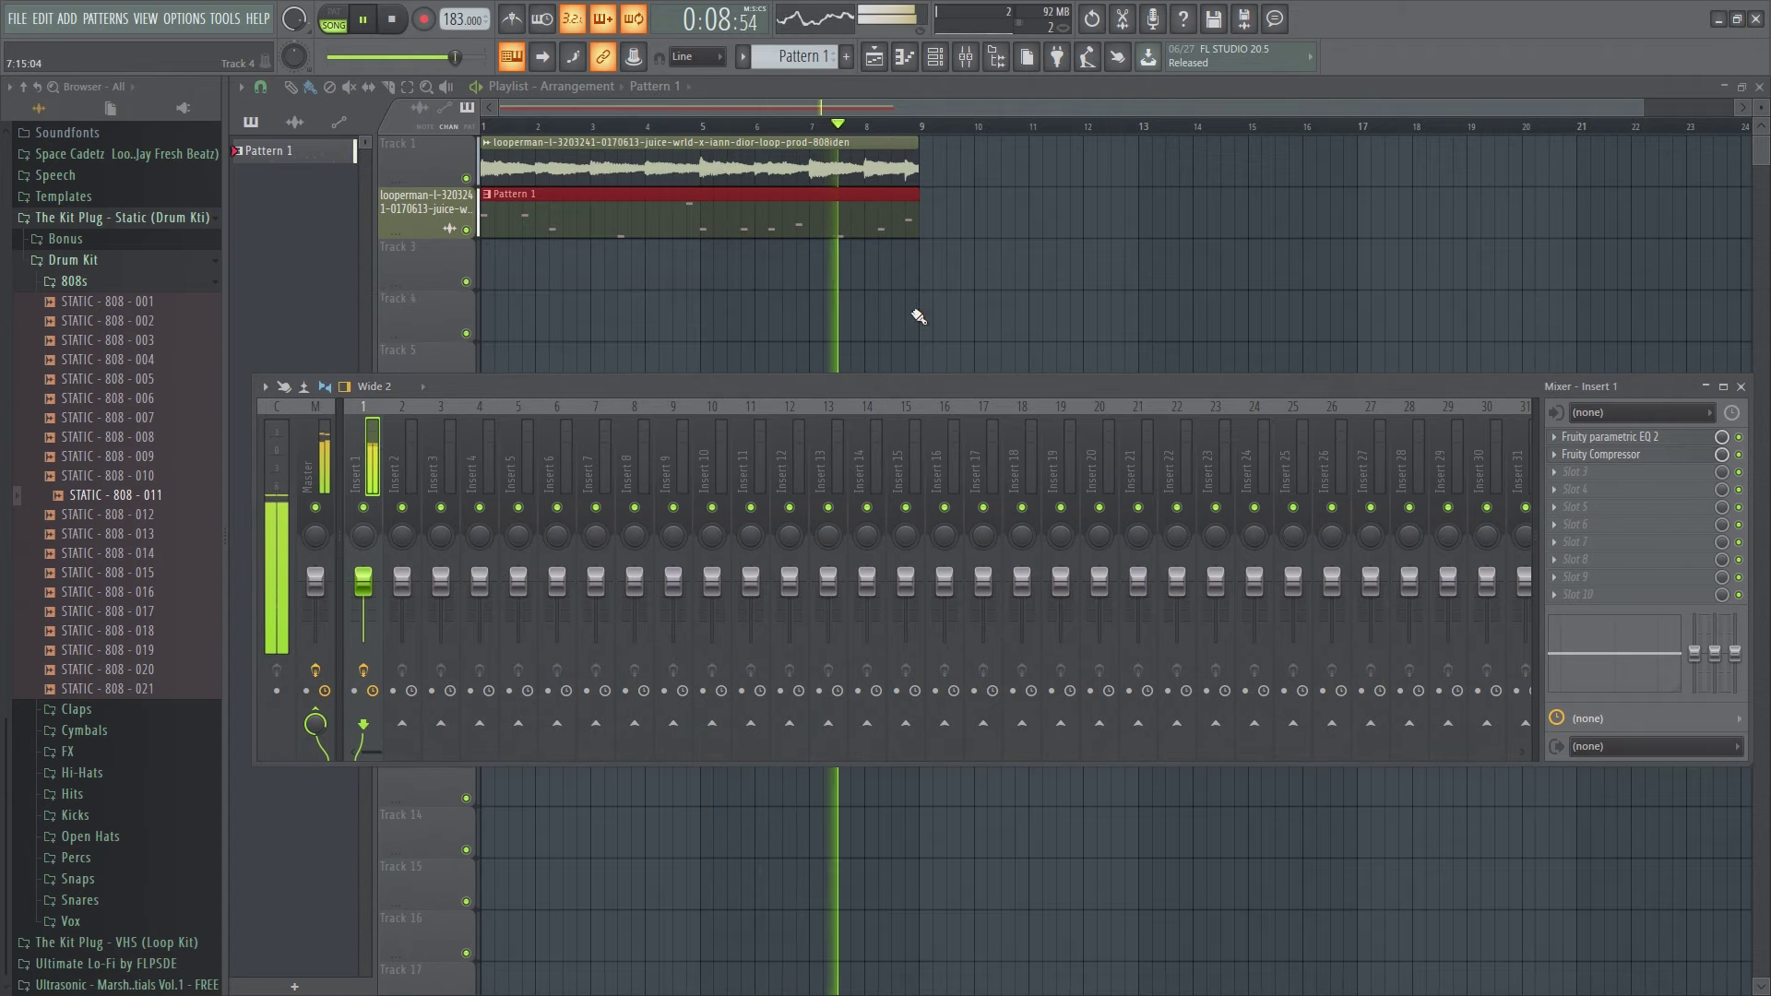
# Boost peaking band 2 of insert 1's Fruity Parametric EQ 2 around 157 Hz during playback, then close the mixer and pause.
pyautogui.click(1576, 472)
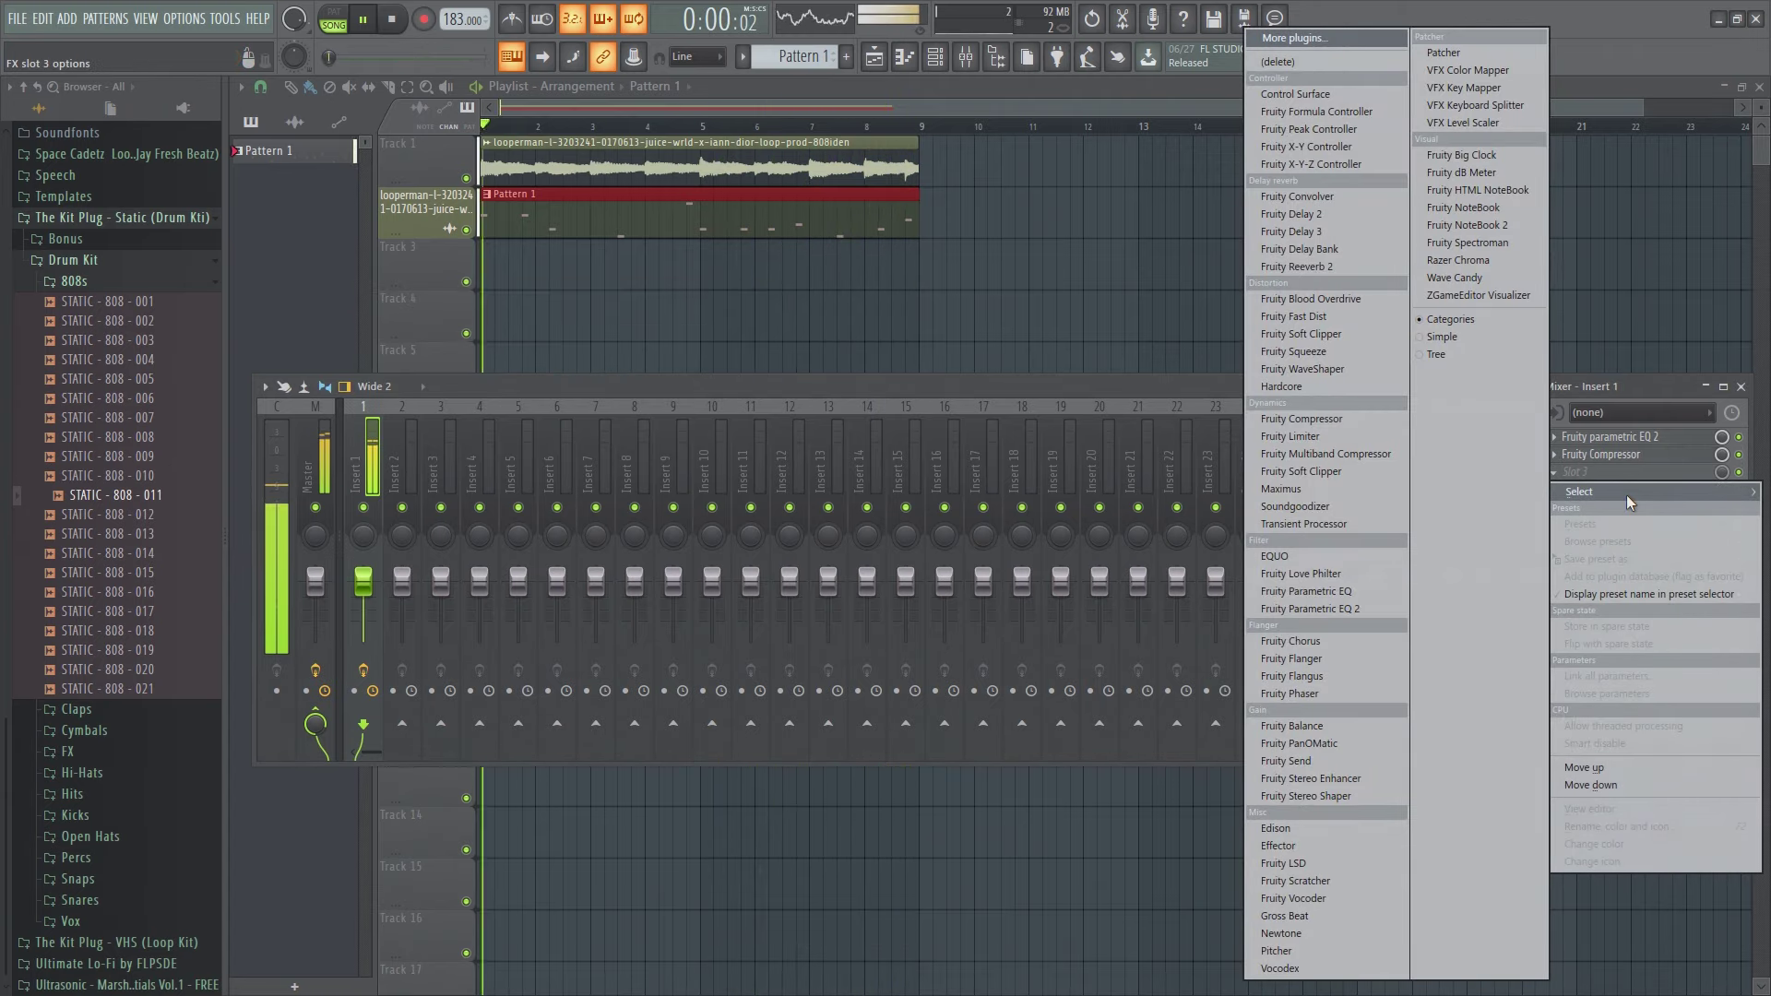
pyautogui.click(1615, 437)
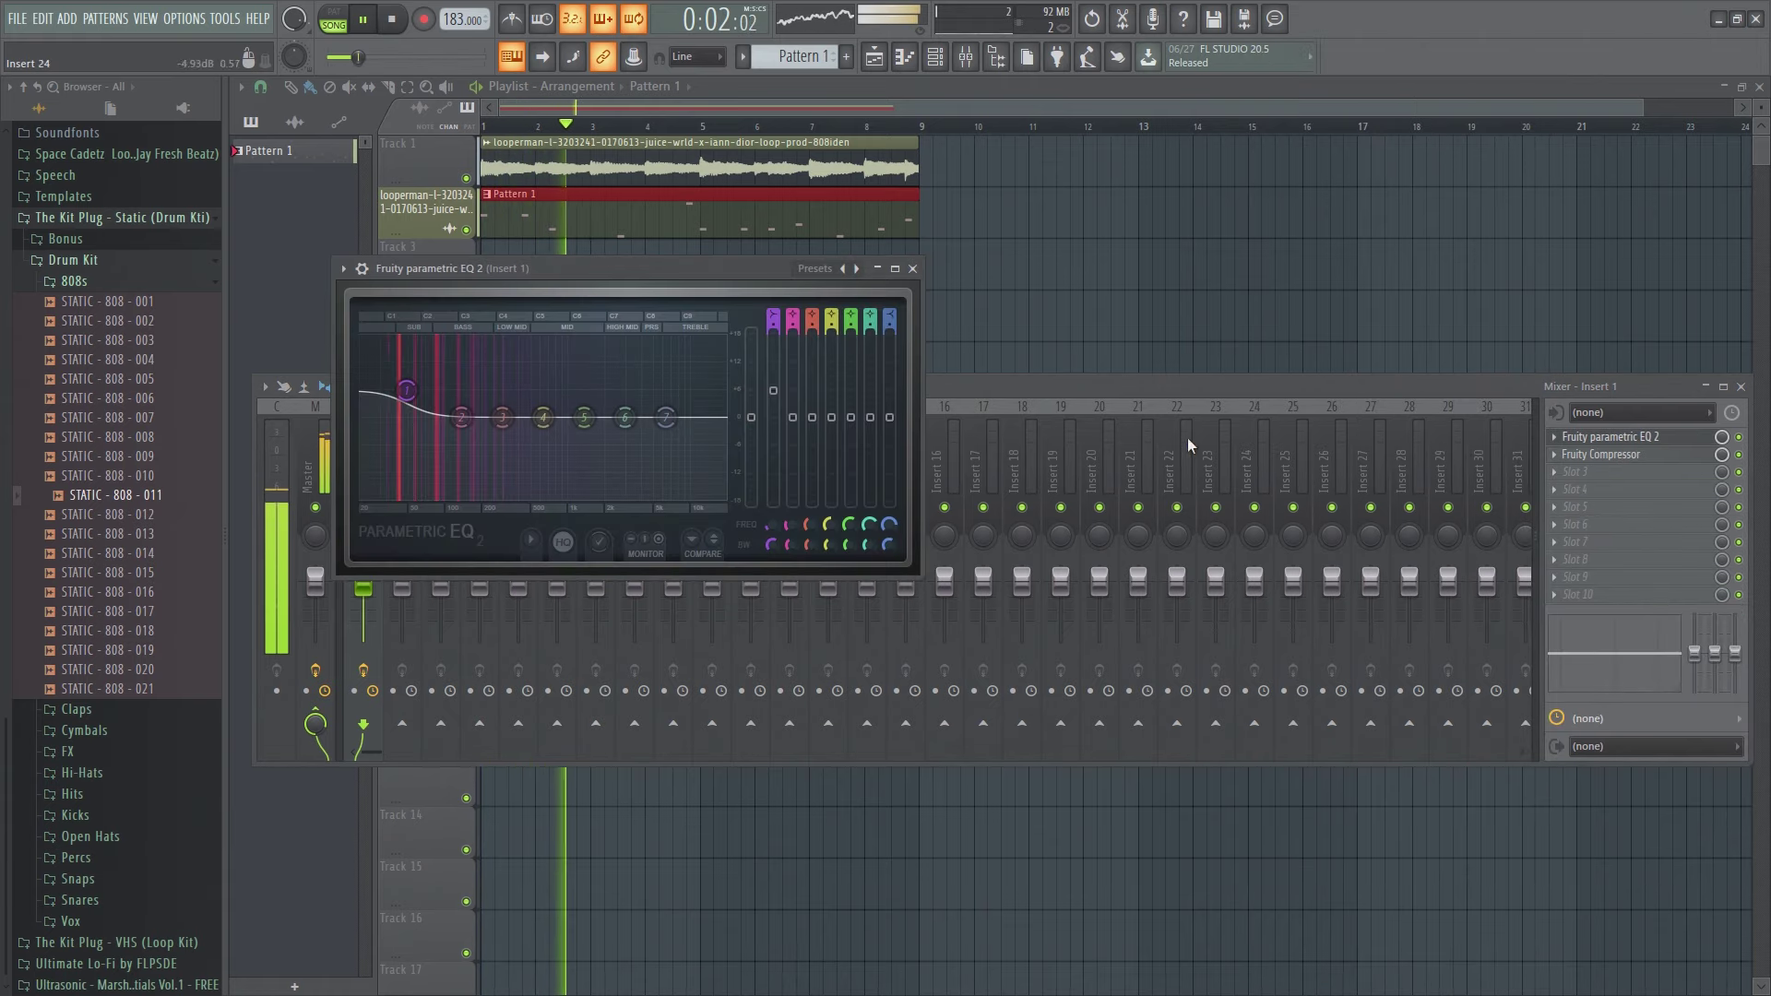
pyautogui.click(364, 20)
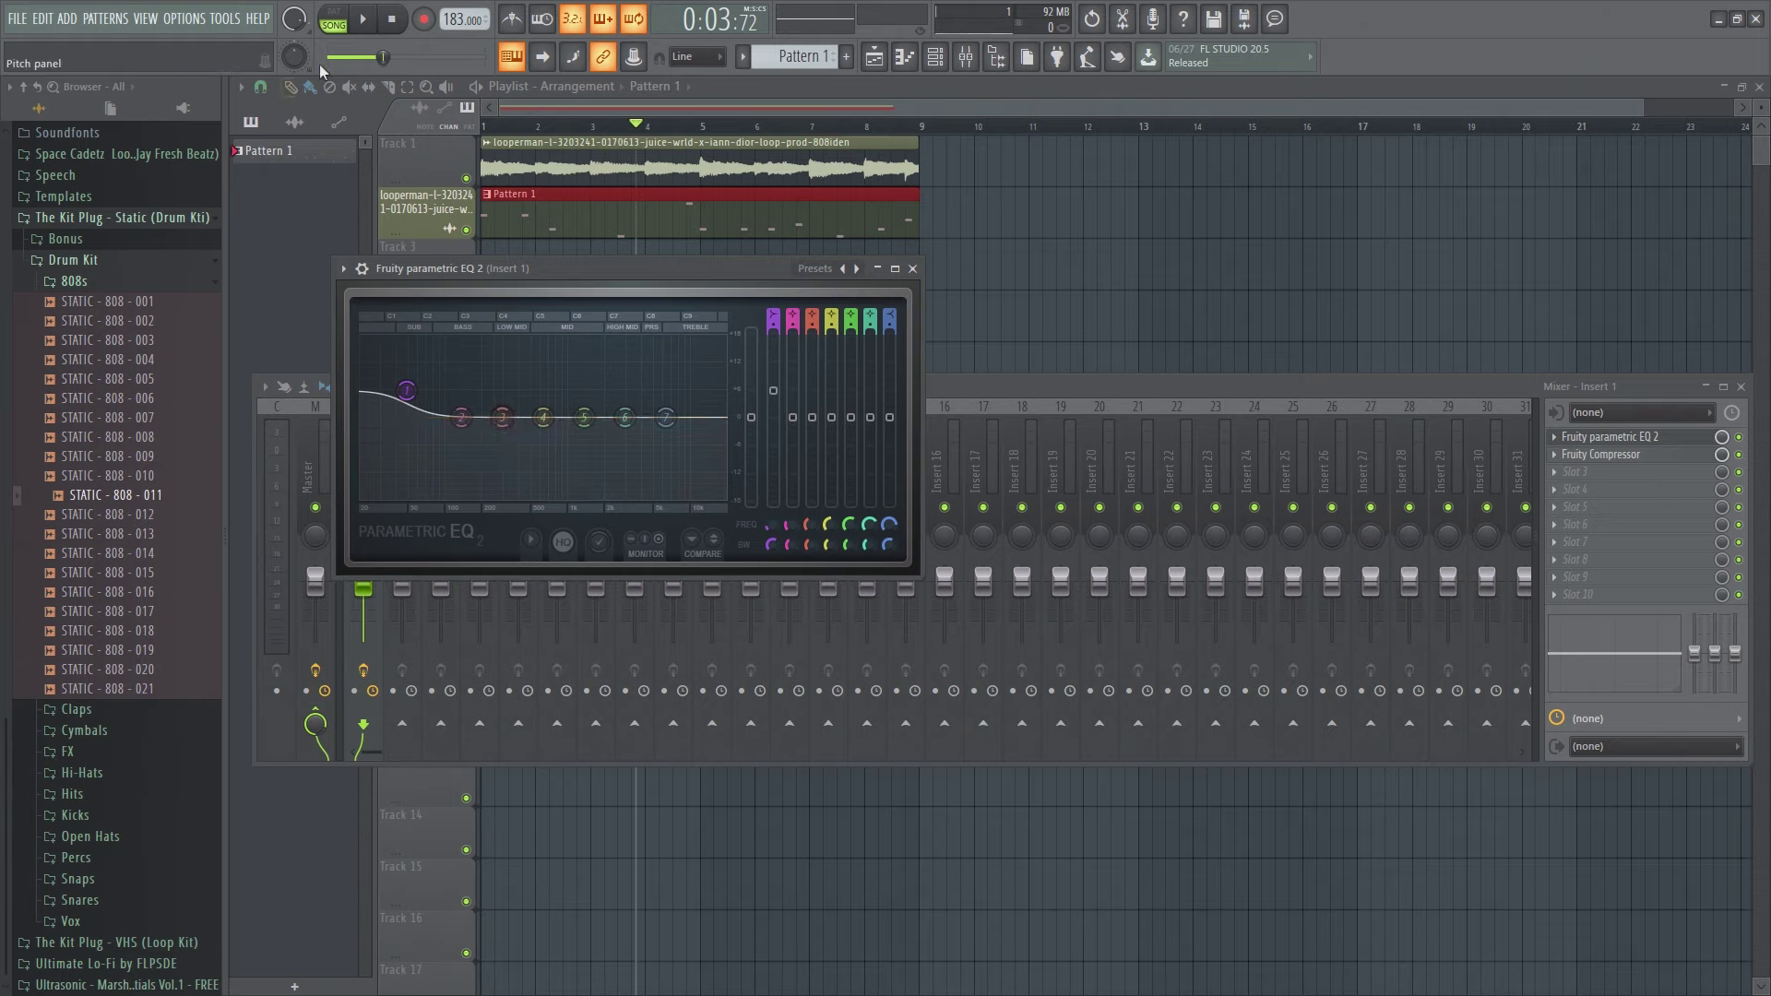
pyautogui.press('space')
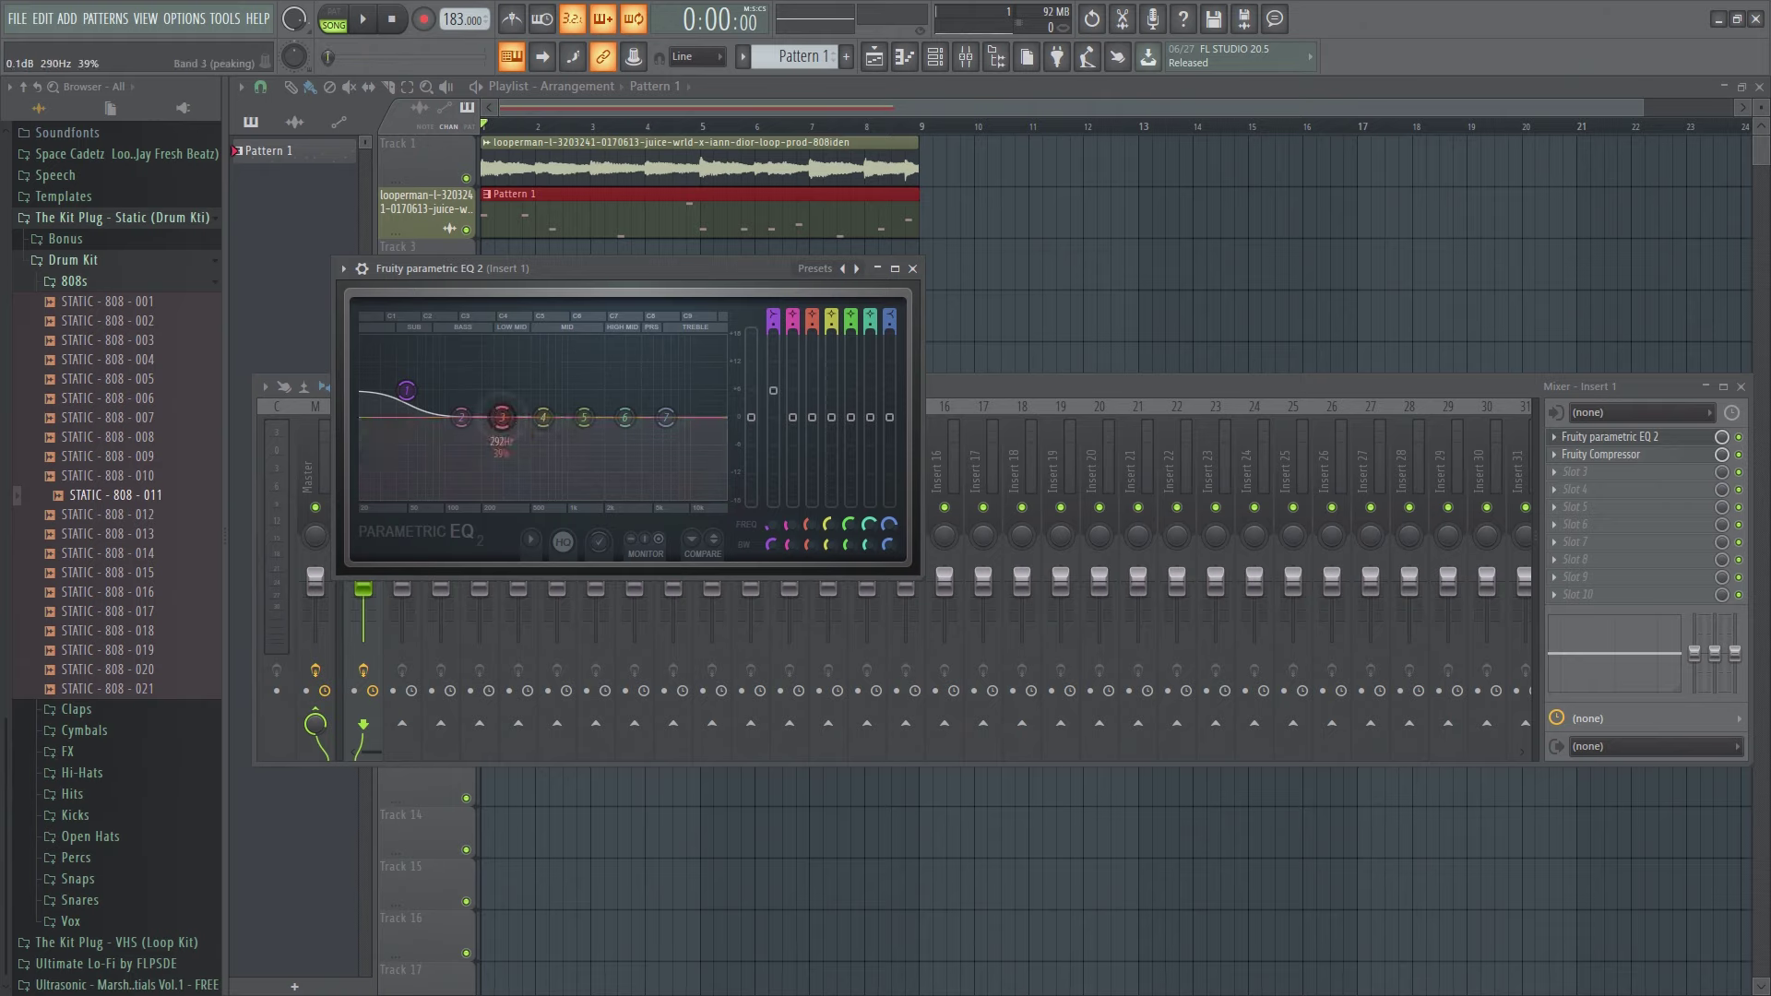
pyautogui.click(364, 20)
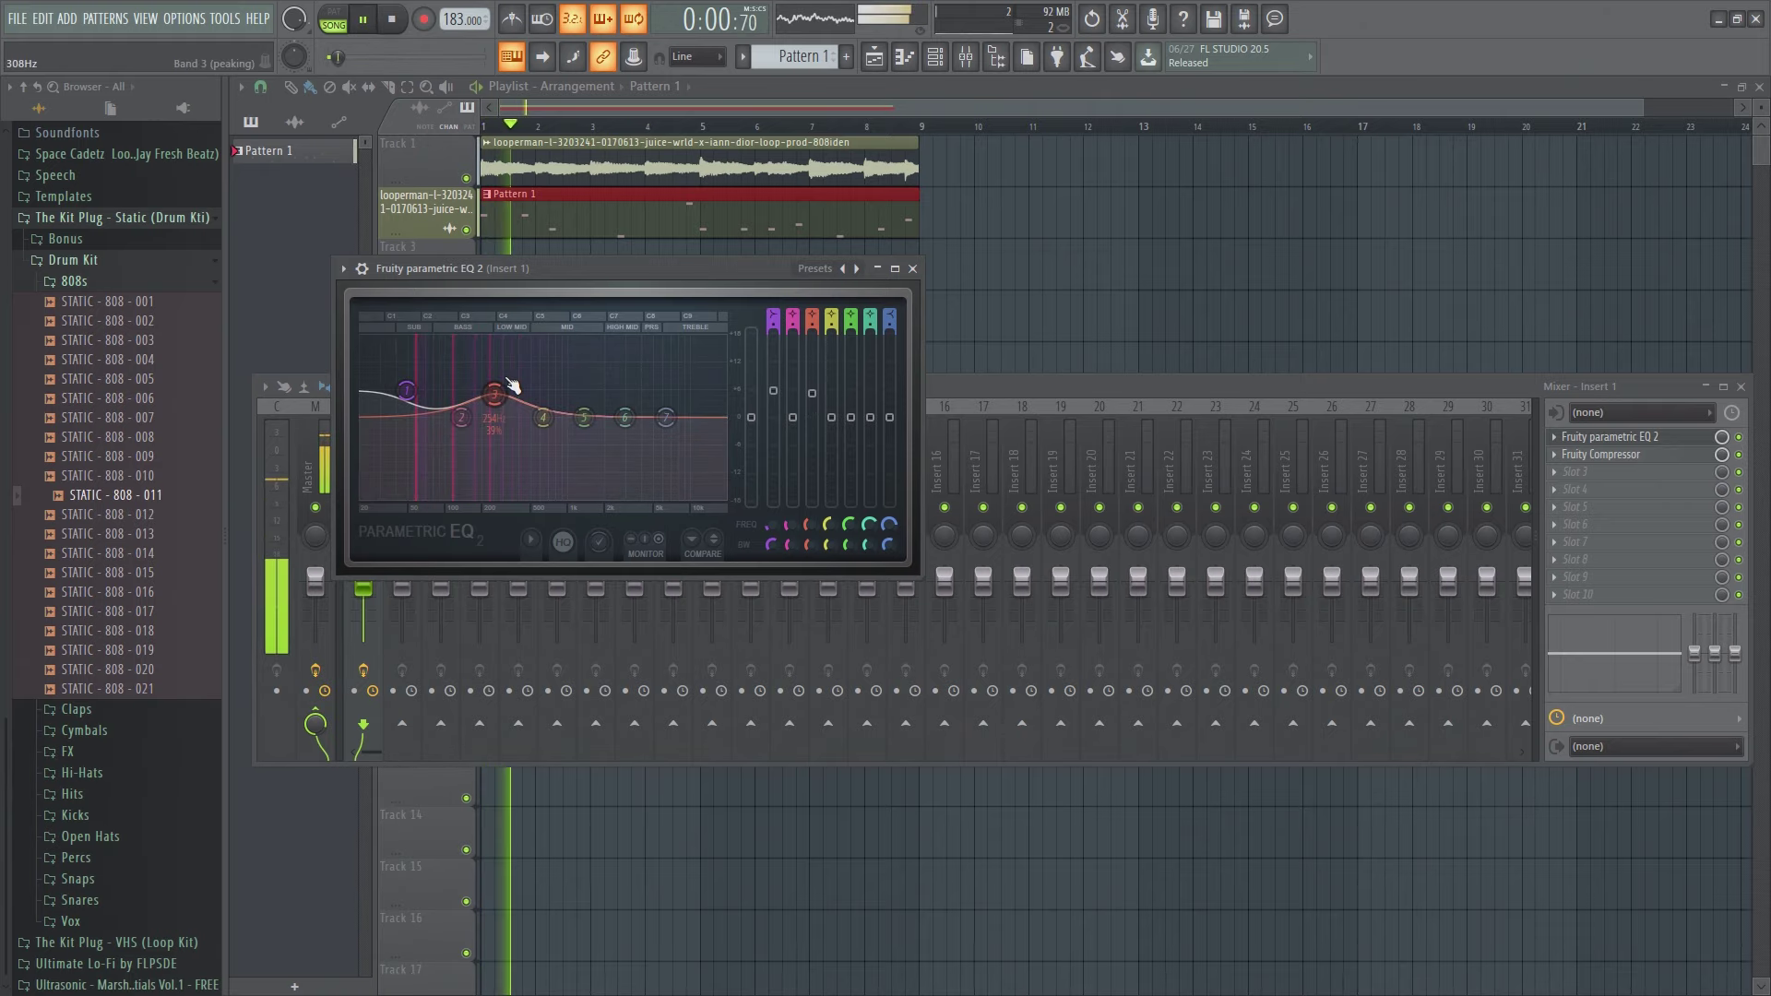
pyautogui.moveTo(490, 390); pyautogui.dragTo(469, 398)
pyautogui.hotkey('ctrl', 'z')
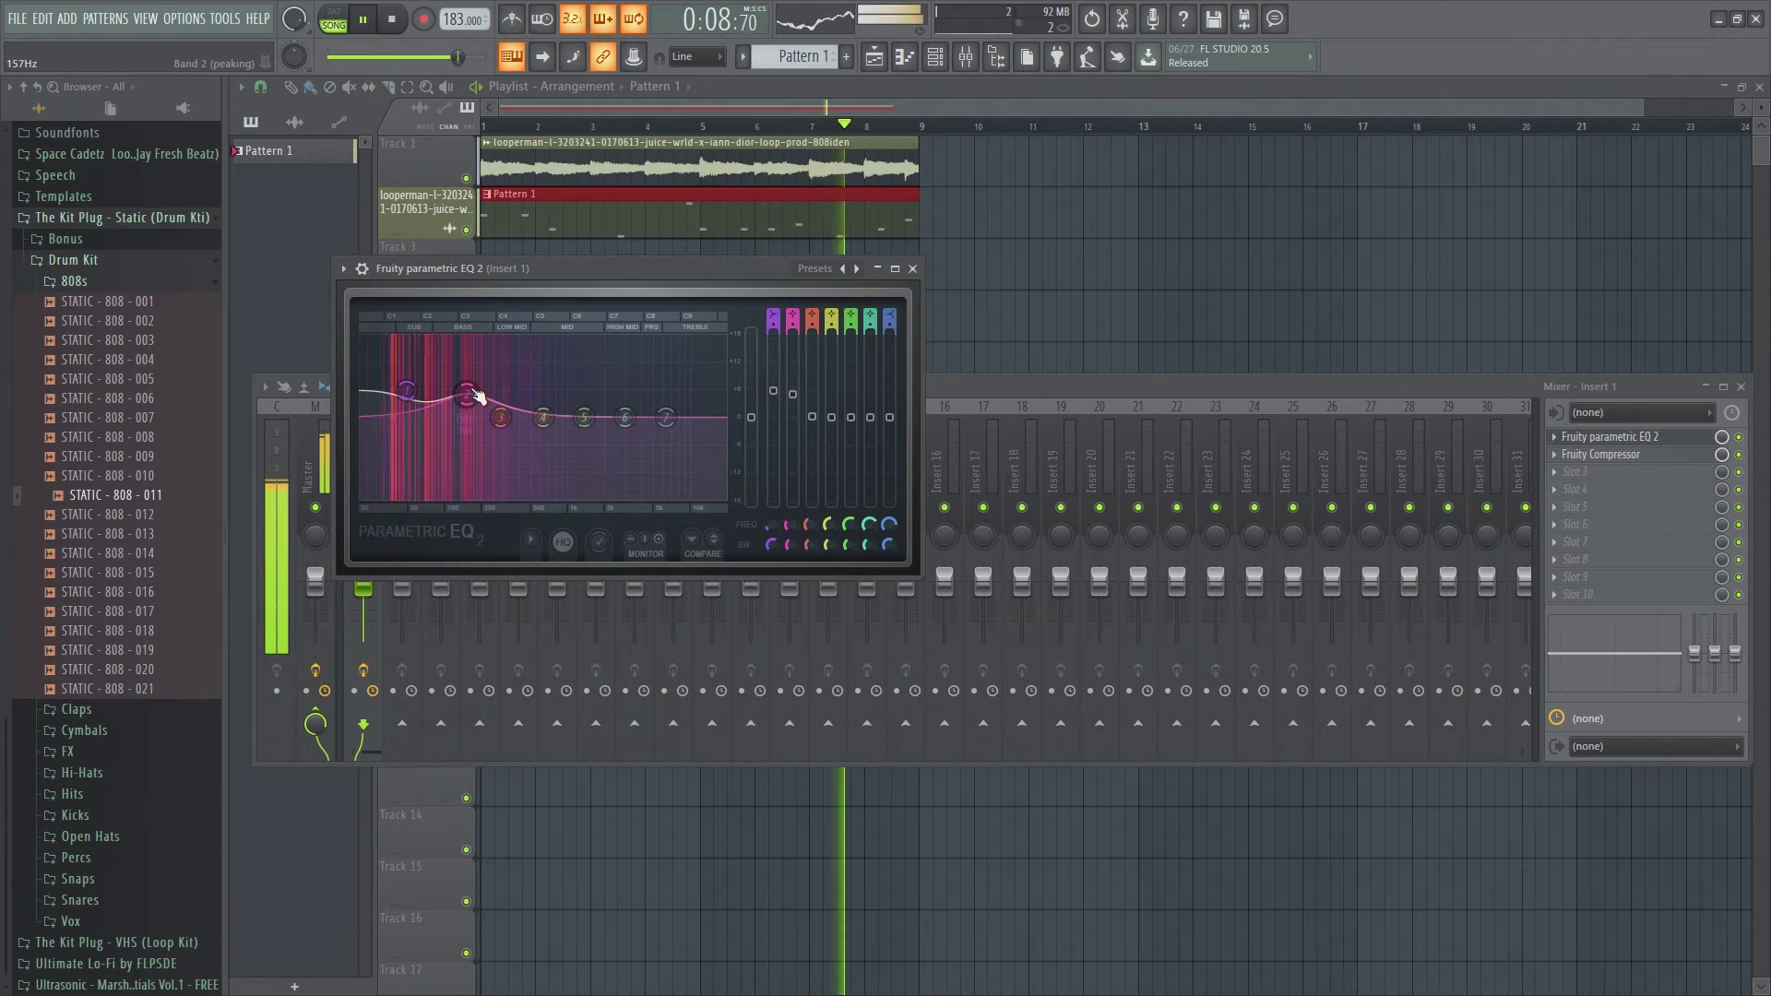
pyautogui.press('Escape')
pyautogui.click(1741, 387)
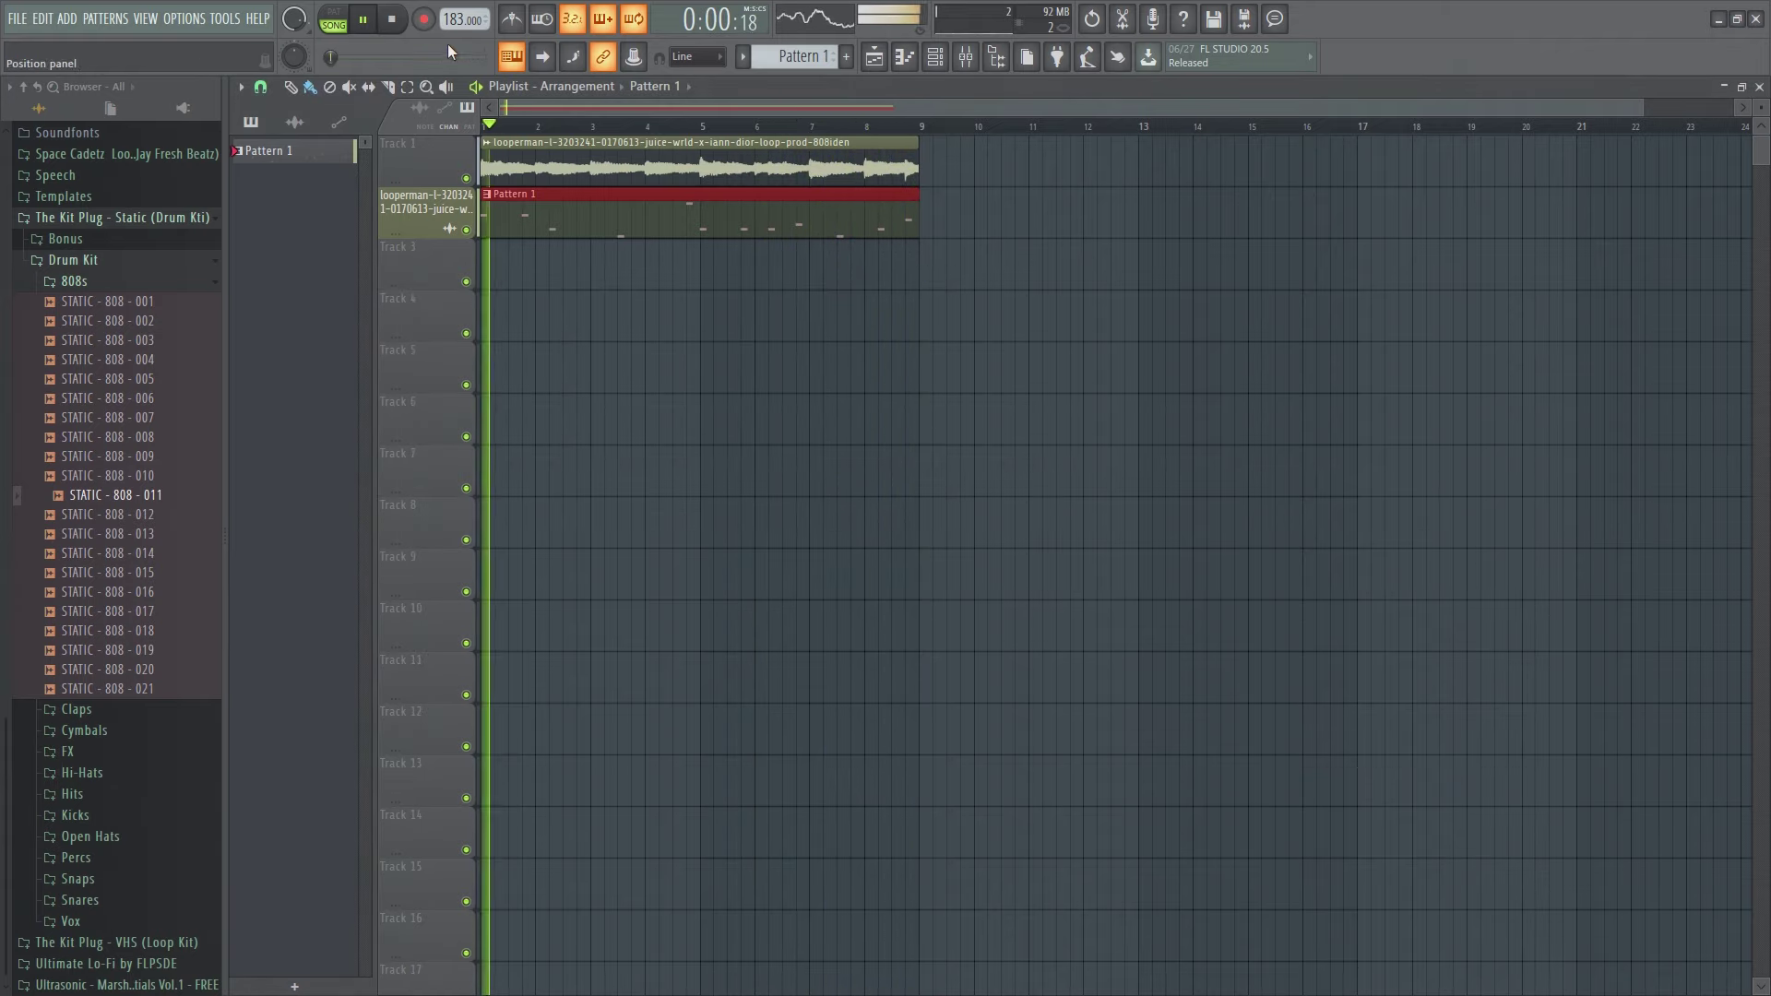
pyautogui.click(366, 20)
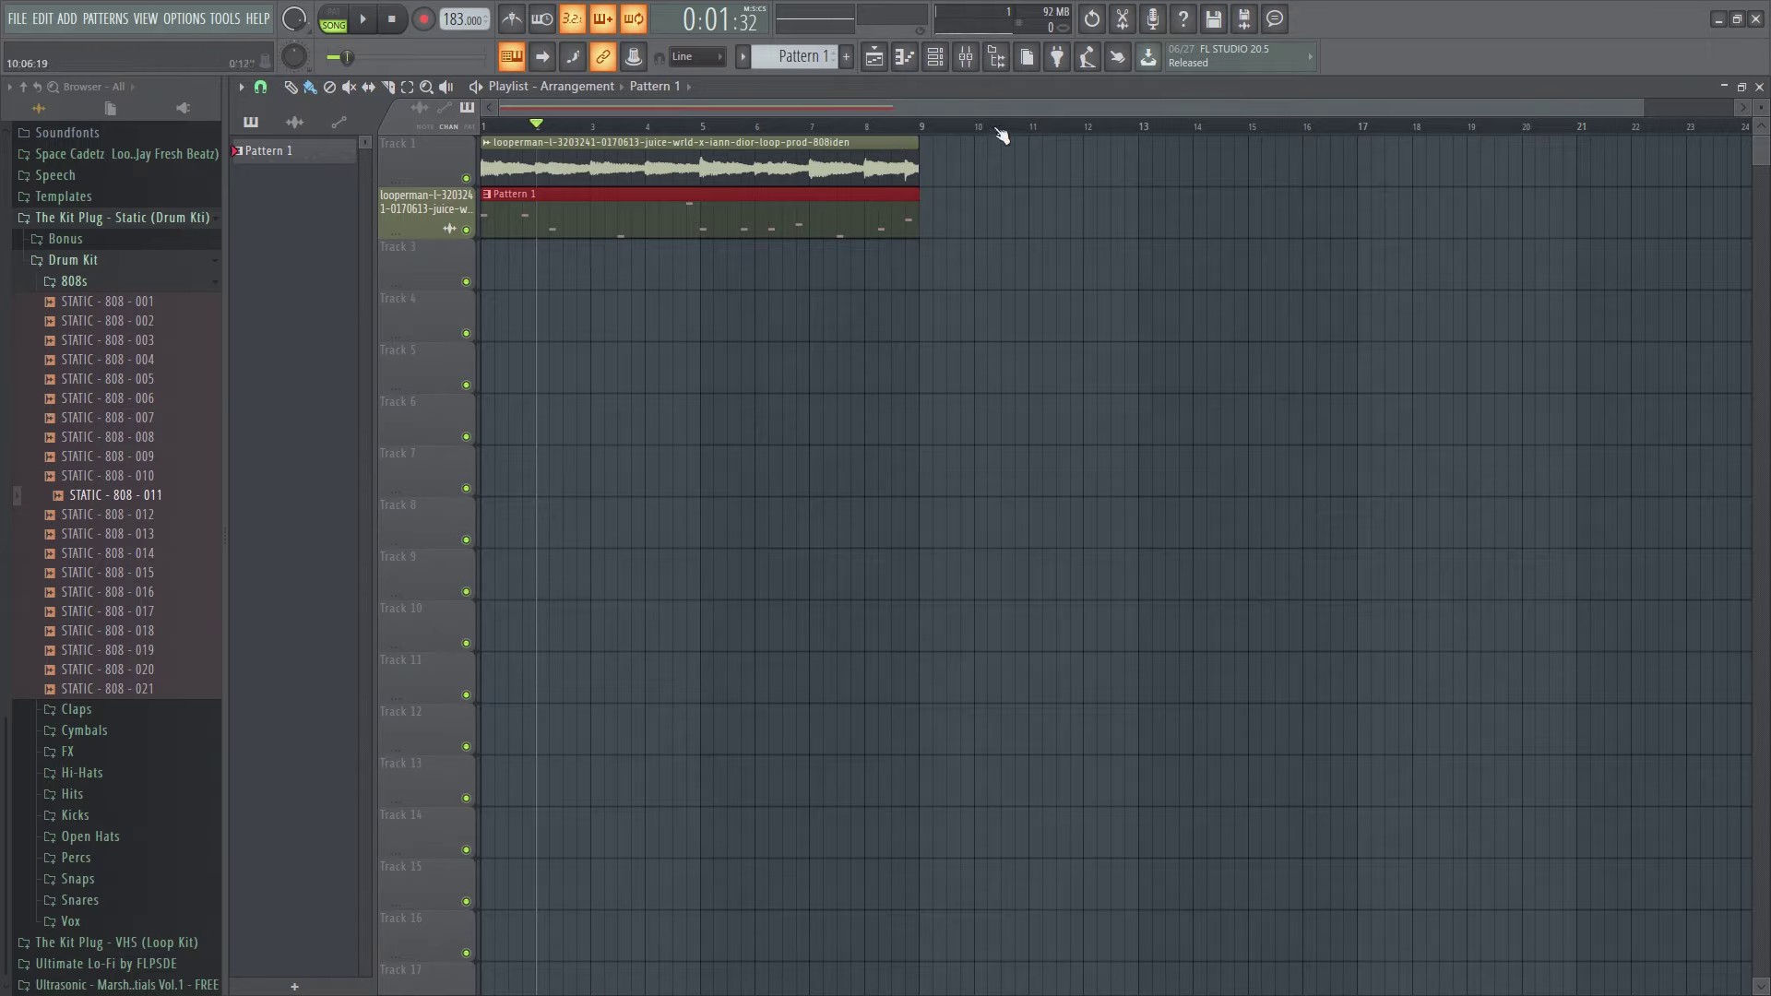
# Load STATIC - KICK - 005 from the drum kit's Kicks folder onto the empty STATIC - 808 - 011 channel.
pyautogui.click(935, 57)
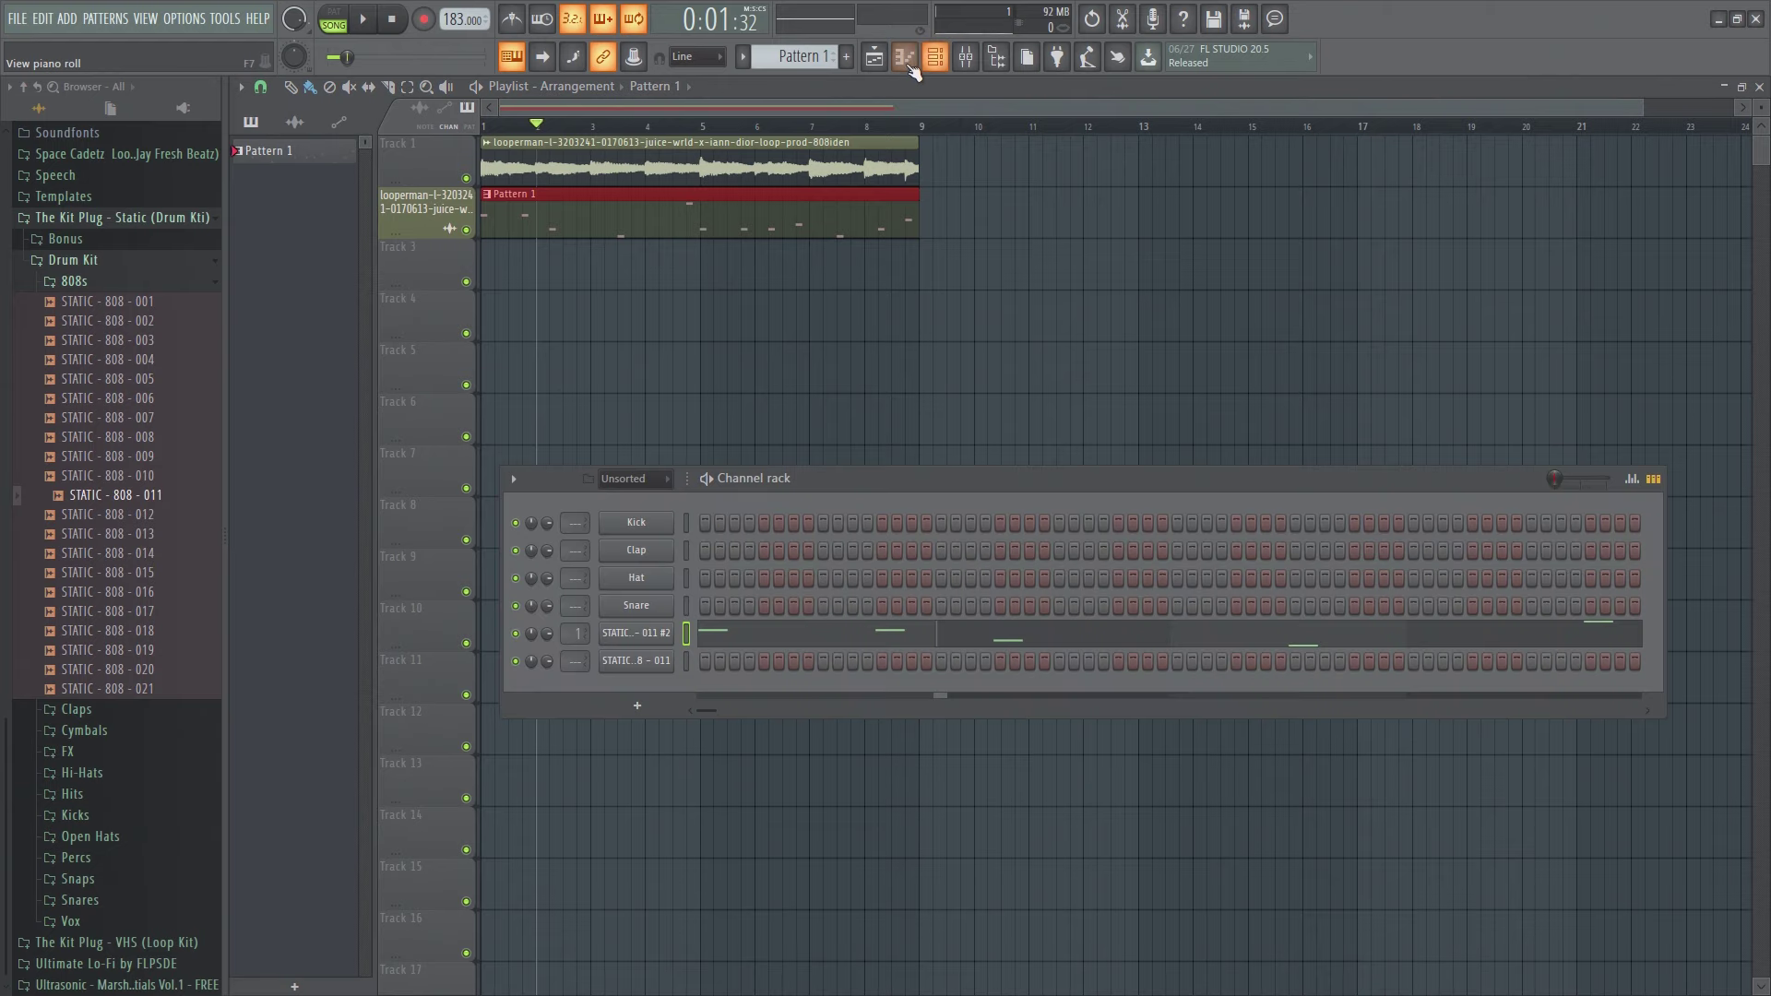
pyautogui.scroll(10, 130, 600)
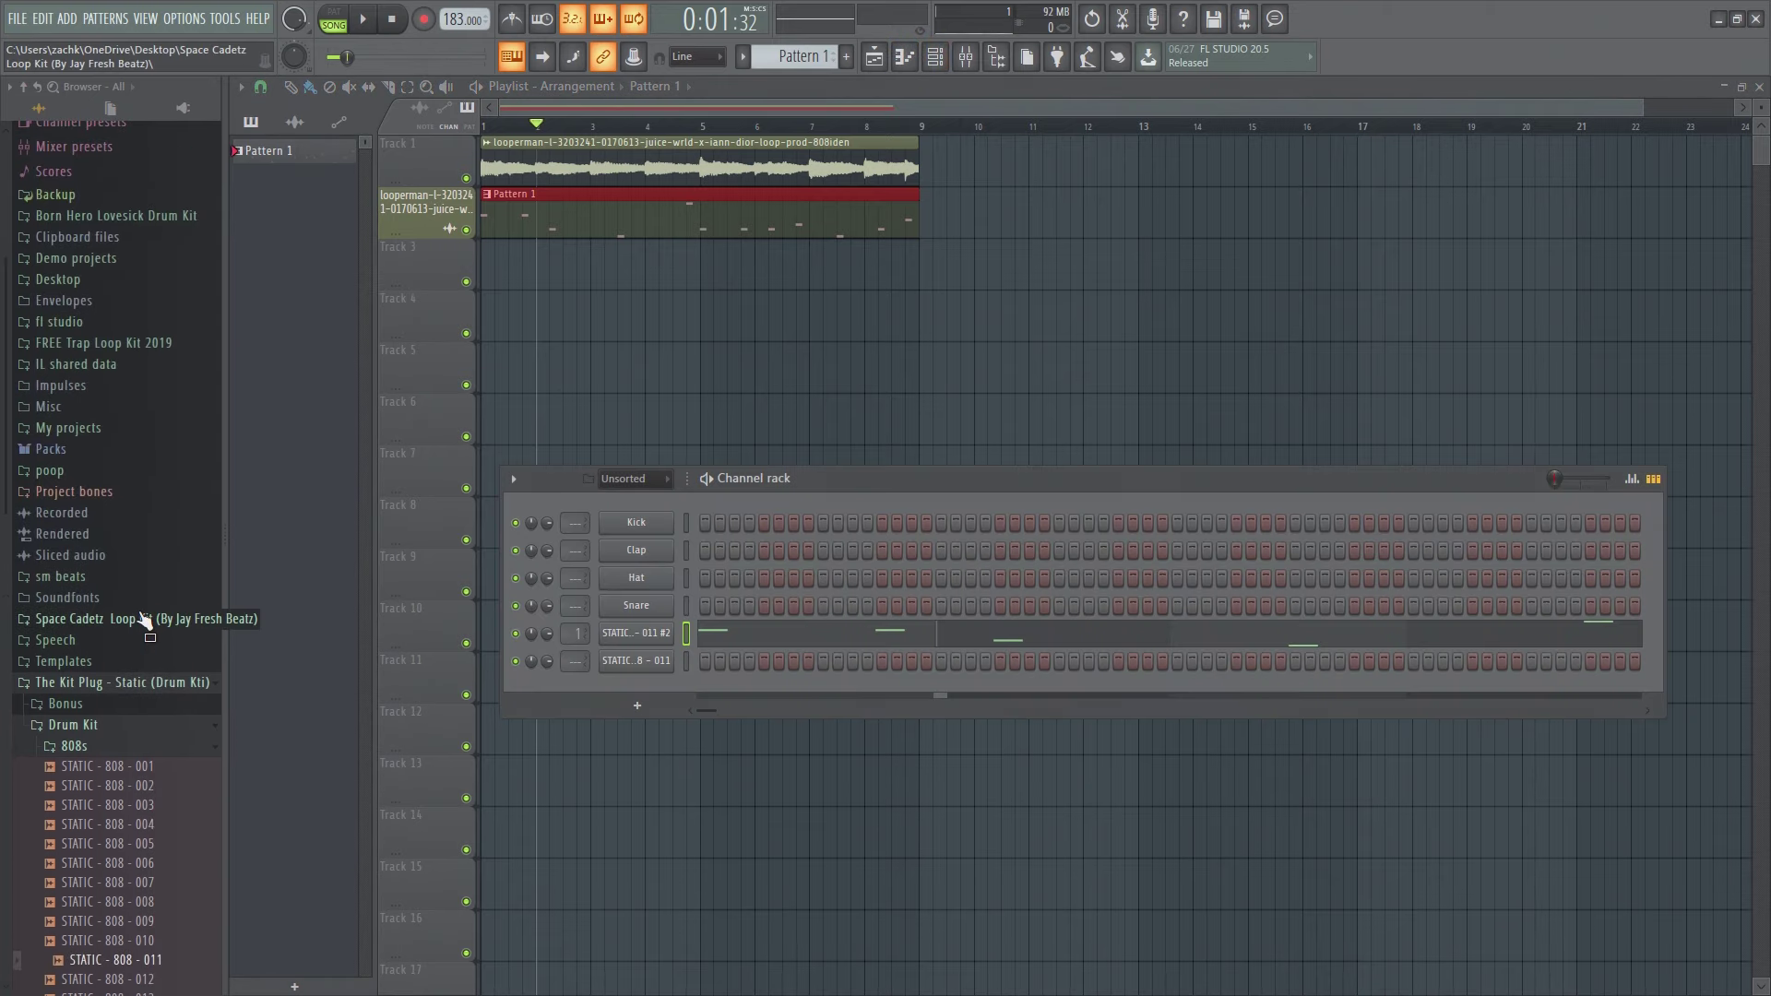
pyautogui.scroll(-10, 143, 614)
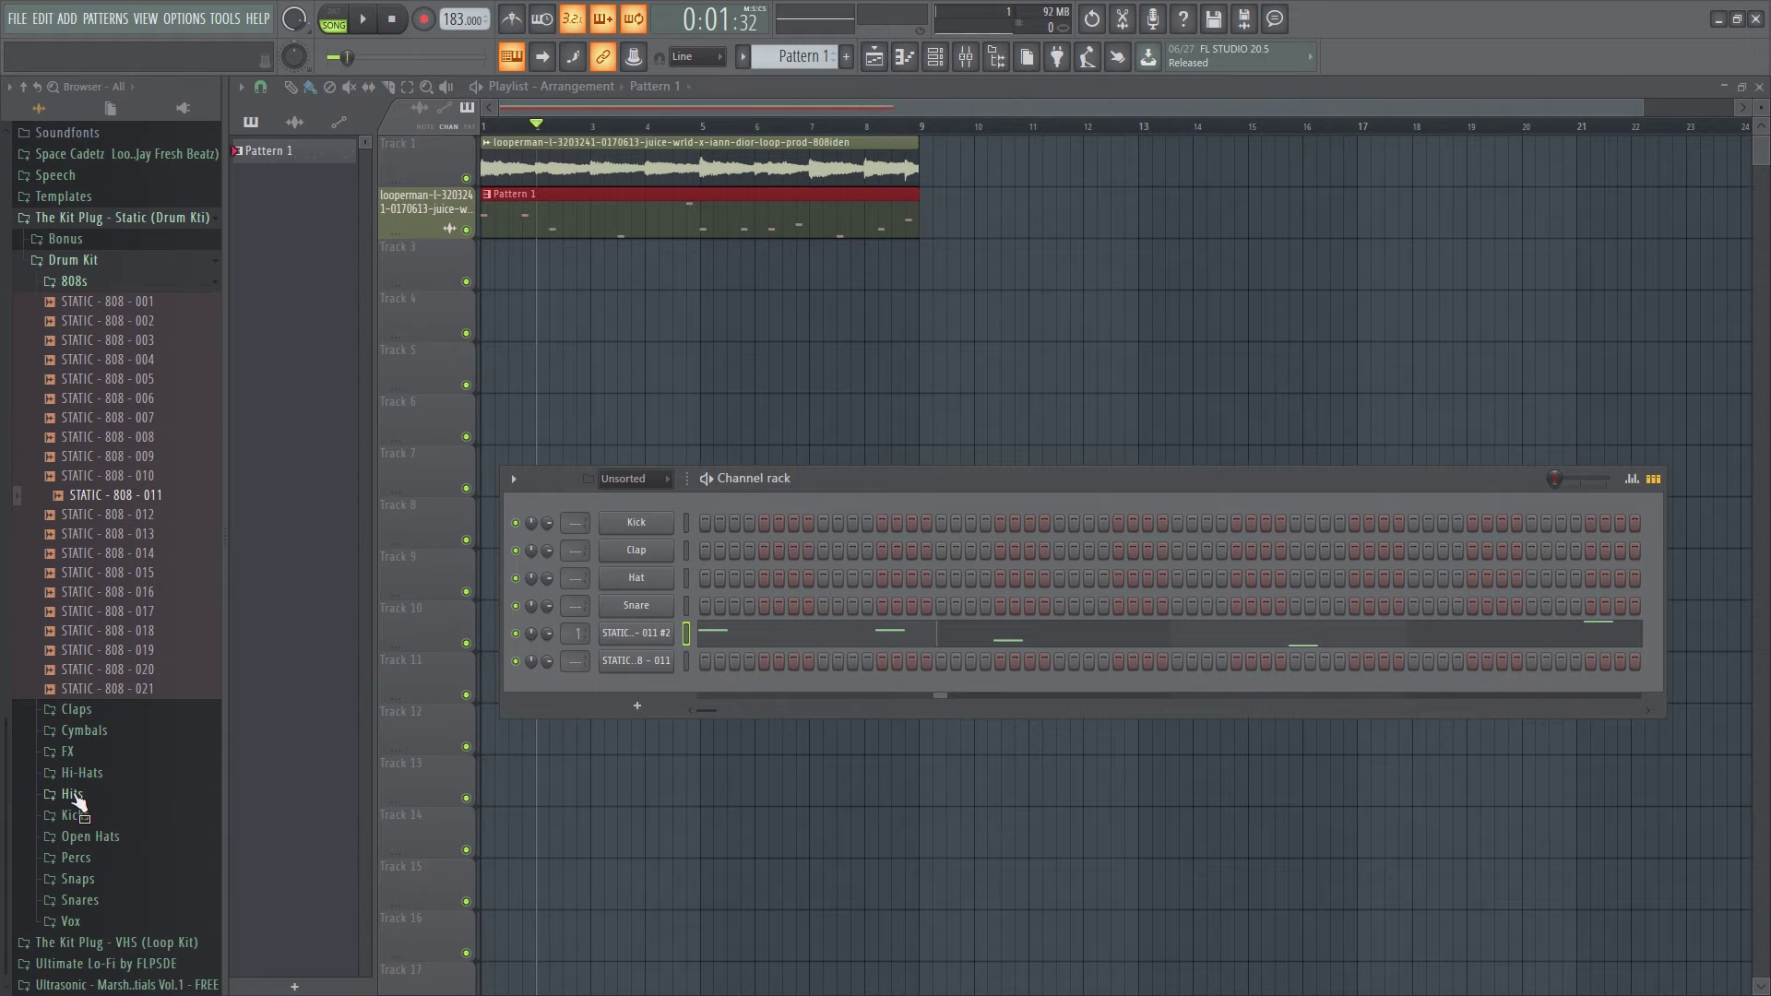
pyautogui.click(78, 815)
pyautogui.scroll(-6, 153, 812)
pyautogui.moveTo(170, 565); pyautogui.dragTo(638, 658)
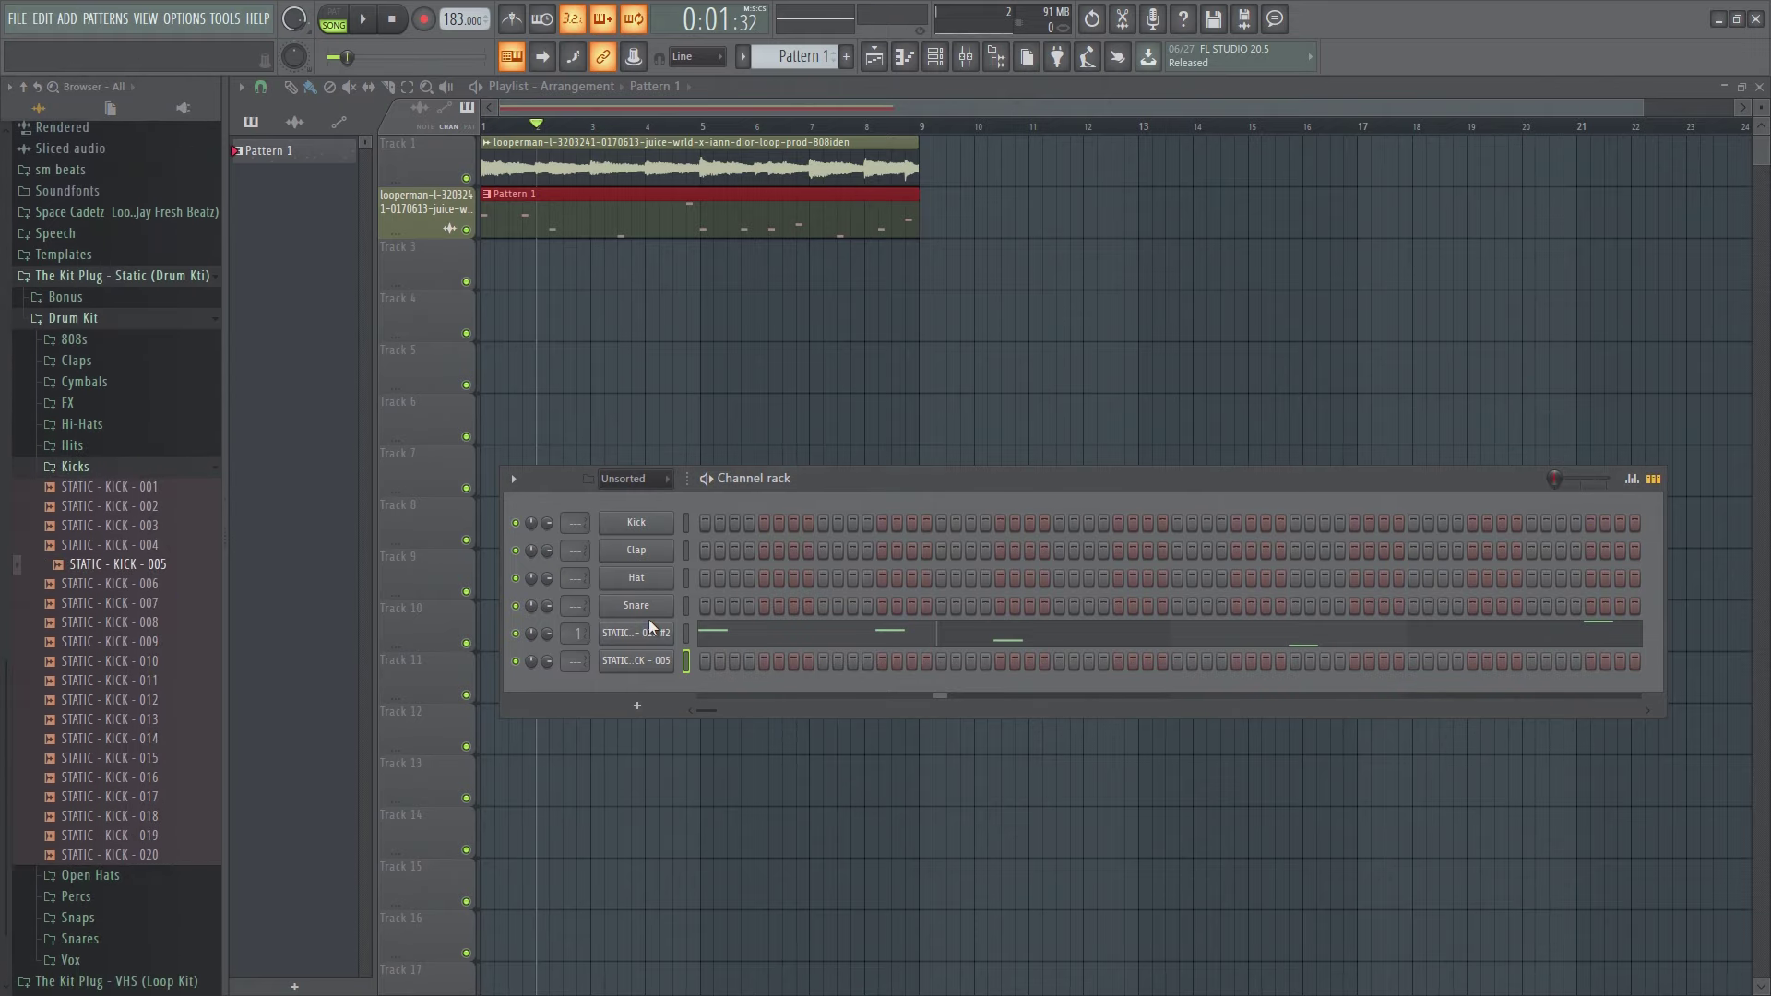
# Copy the 808 channel's notes and paste them into the STATIC - KICK - 005 channel.
pyautogui.rightClick(658, 646)
pyautogui.click(832, 656)
pyautogui.rightClick(669, 662)
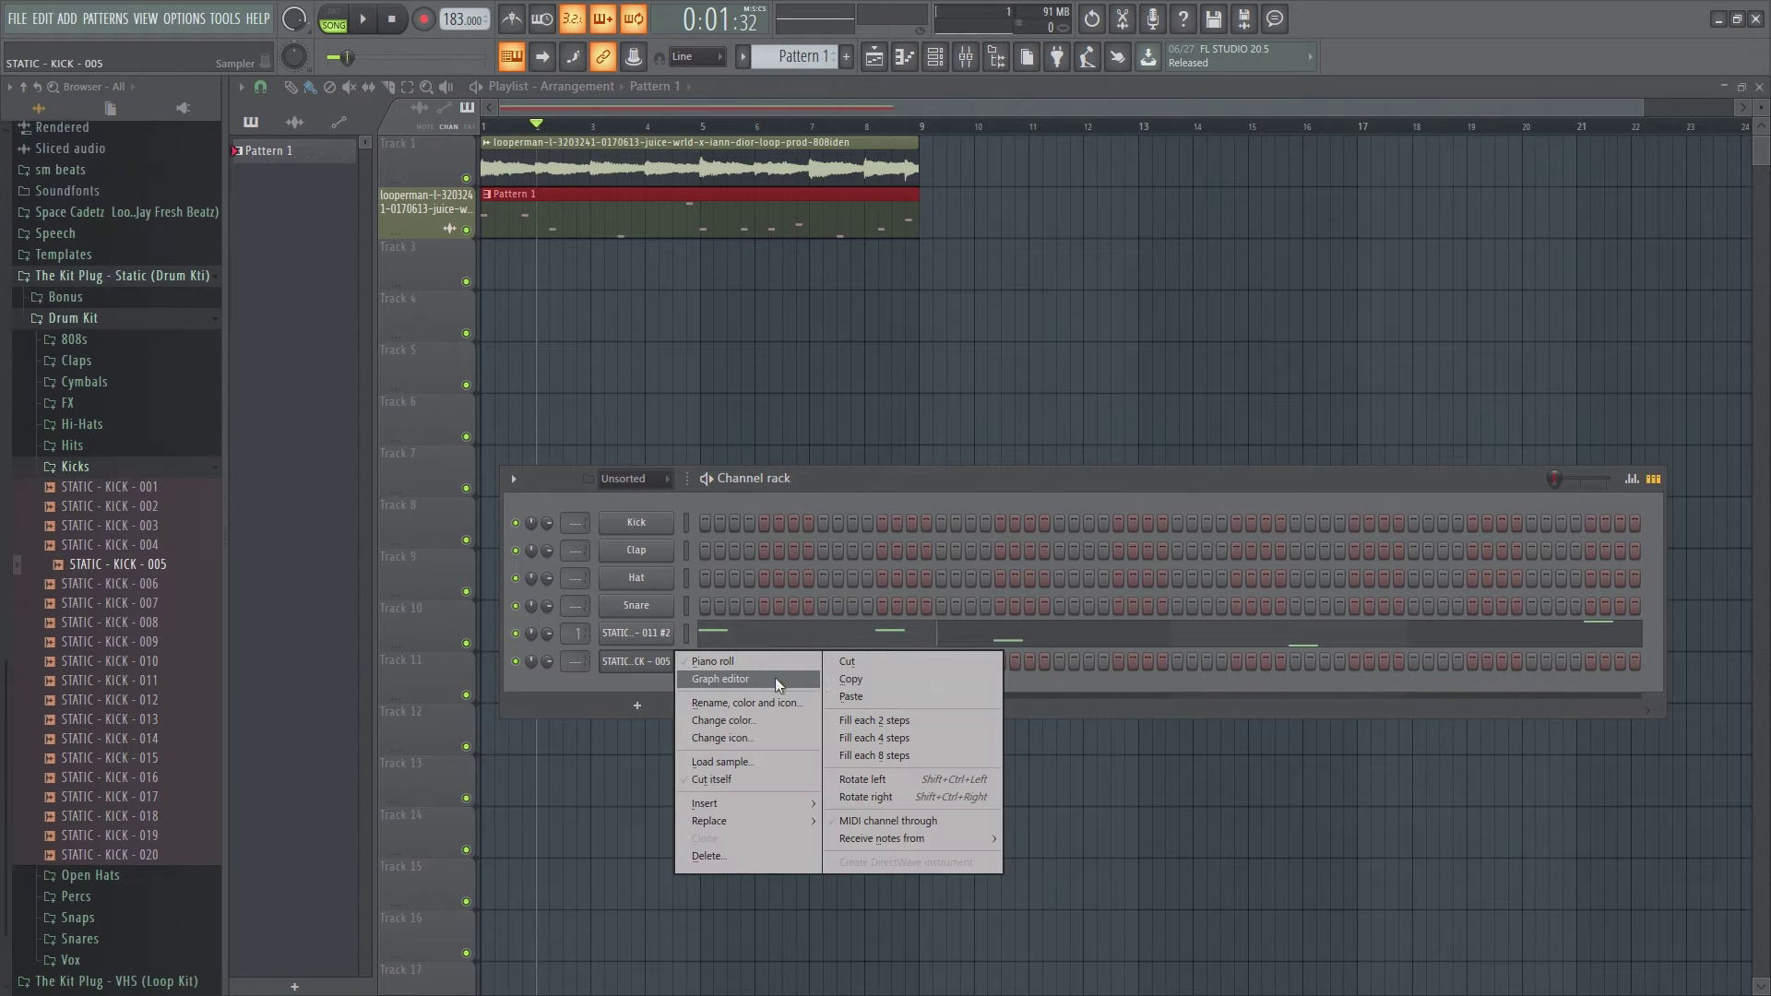
pyautogui.click(863, 695)
# Show the kick channel's notes in the piano roll and move the off-pitch ones to C5.
pyautogui.rightClick(646, 661)
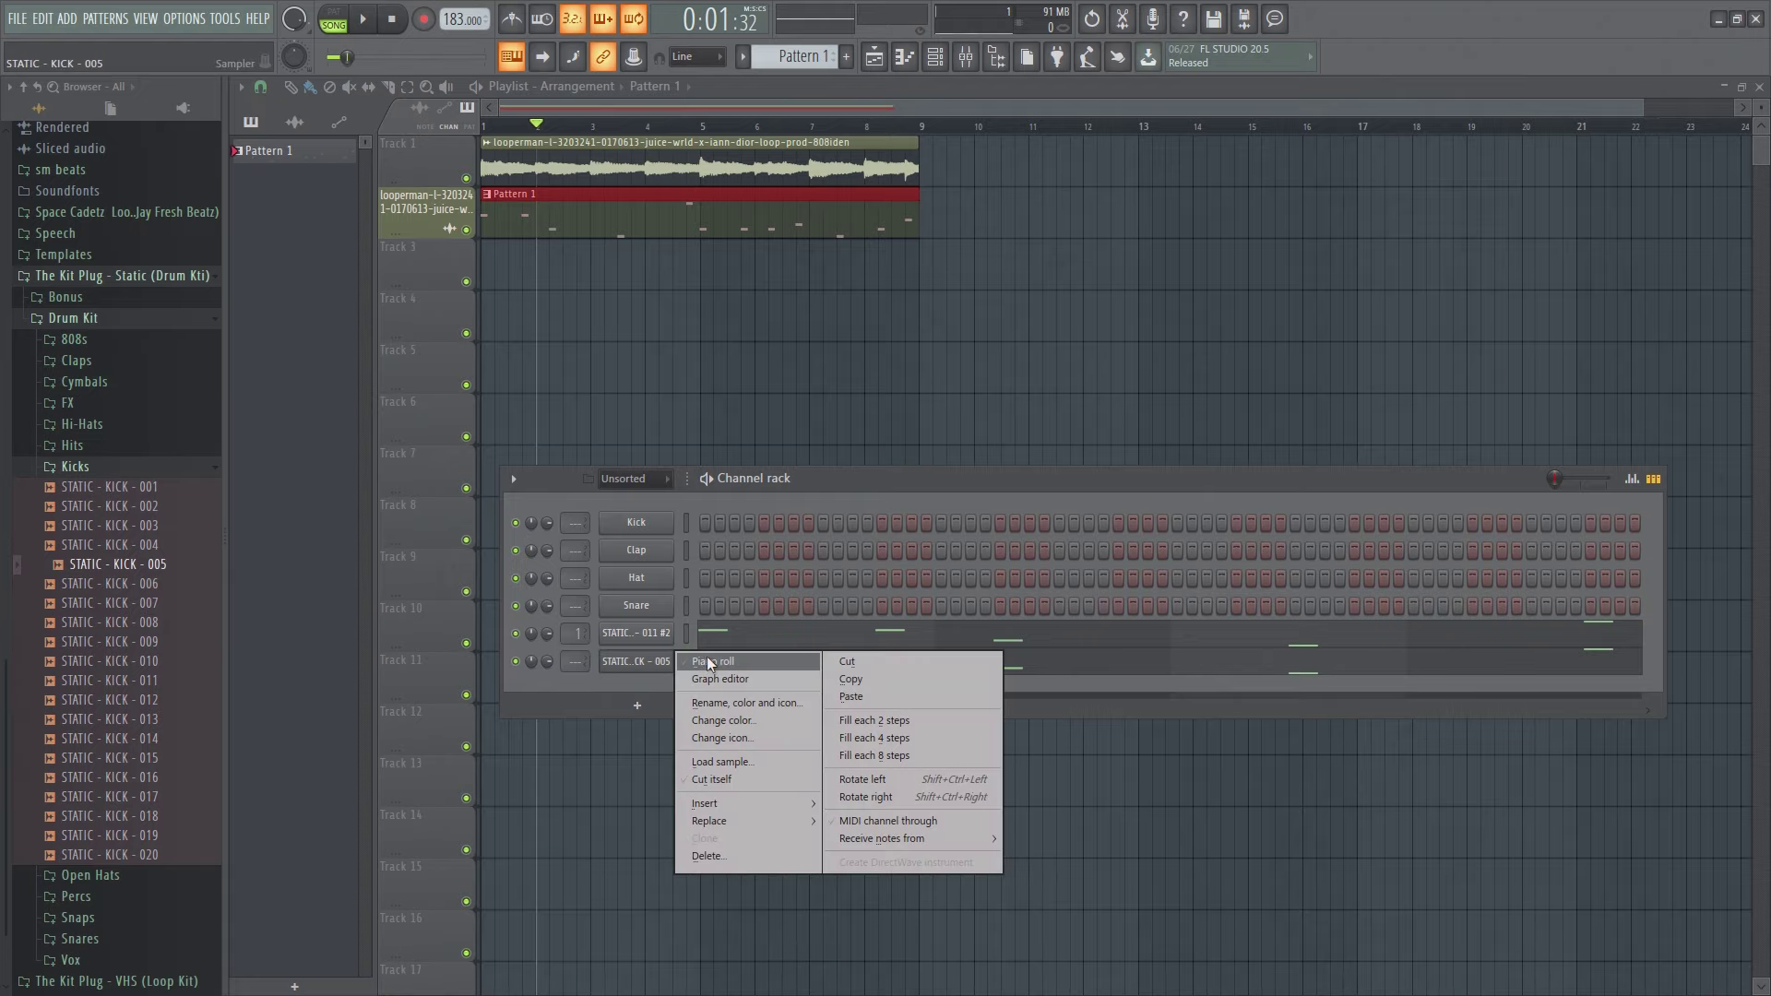
pyautogui.click(713, 662)
pyautogui.moveTo(312, 444); pyautogui.dragTo(312, 543)
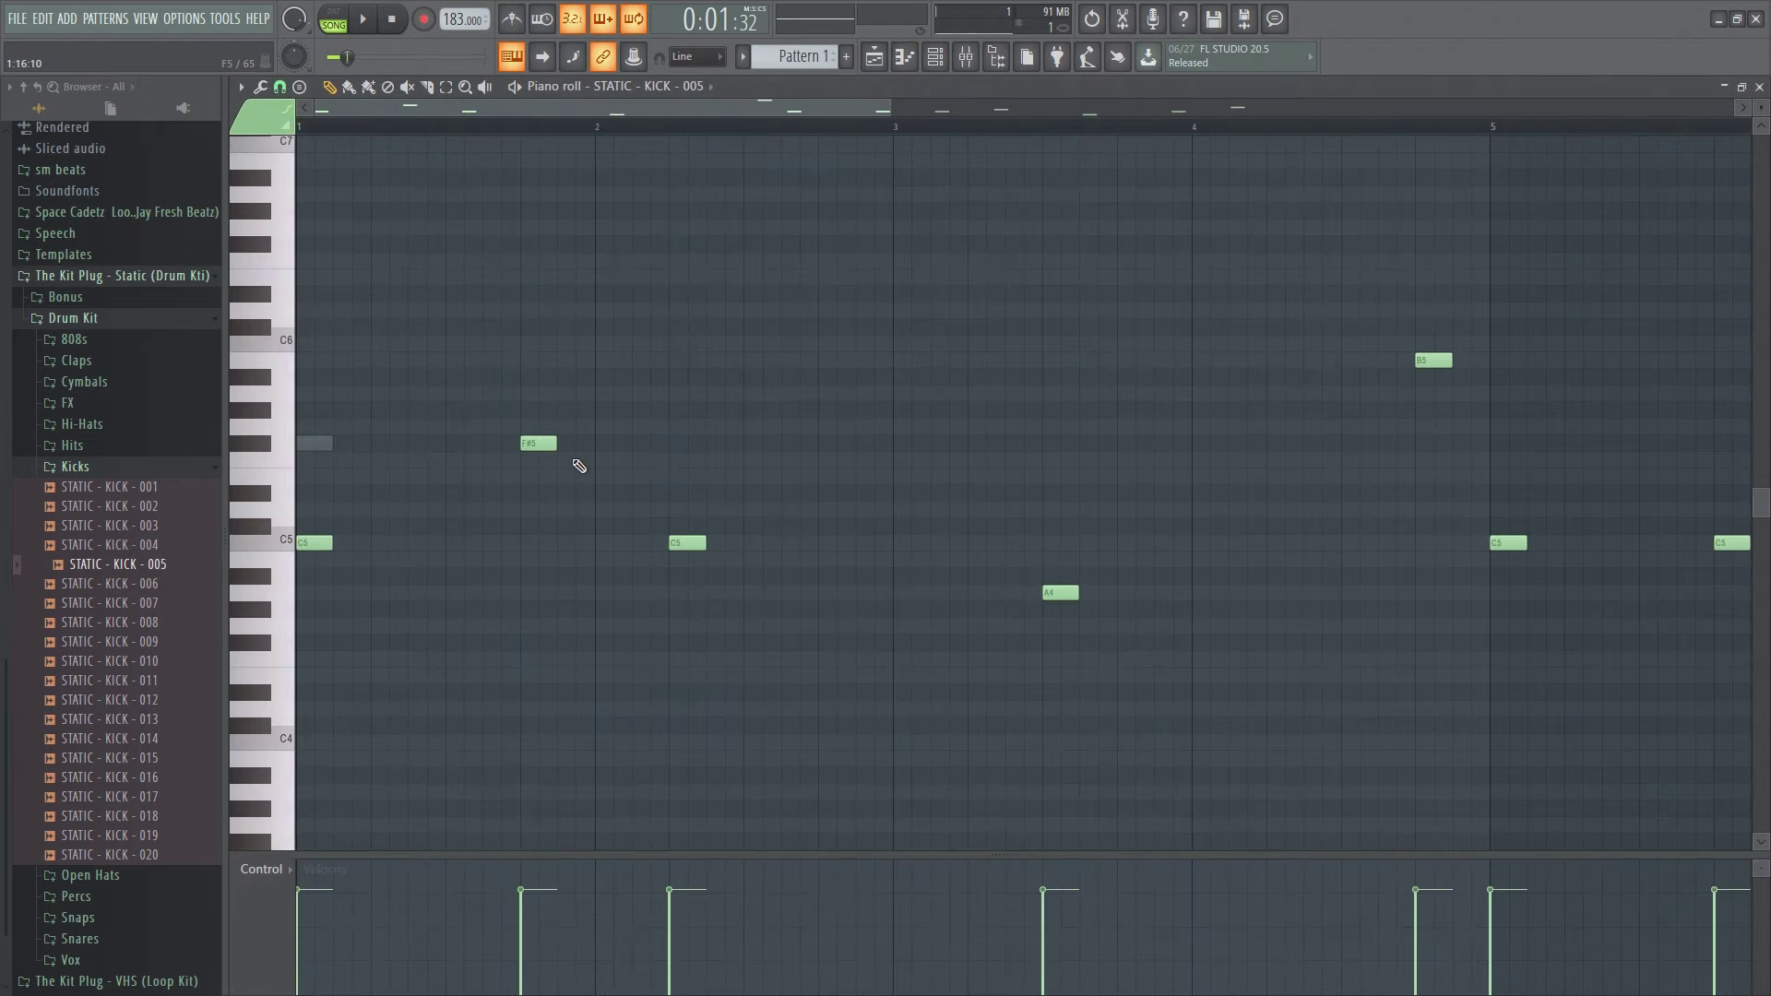
pyautogui.moveTo(530, 445); pyautogui.dragTo(530, 543)
pyautogui.moveTo(1059, 592); pyautogui.dragTo(1057, 538)
pyautogui.moveTo(1430, 360); pyautogui.dragTo(1422, 559)
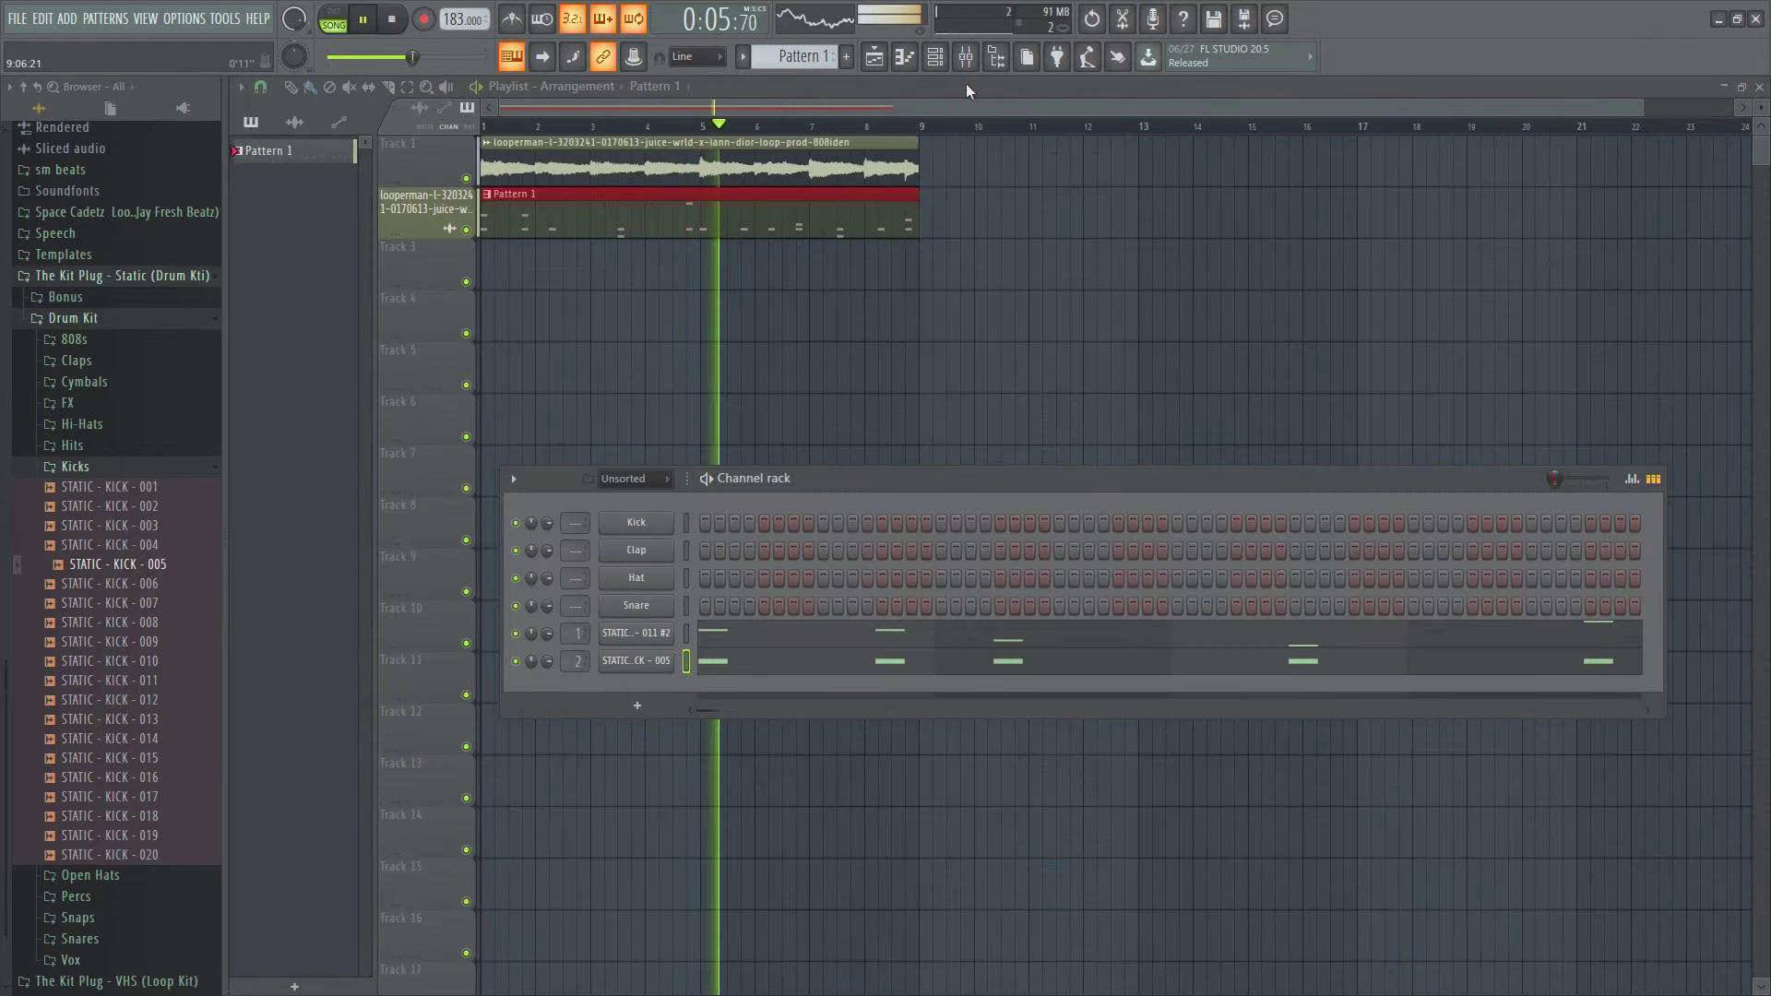
# Load Fruity Parametric EQ 2 in slot 1 of mixer insert 2 and boost its low-shelf band 1 during playback.
pyautogui.click(966, 57)
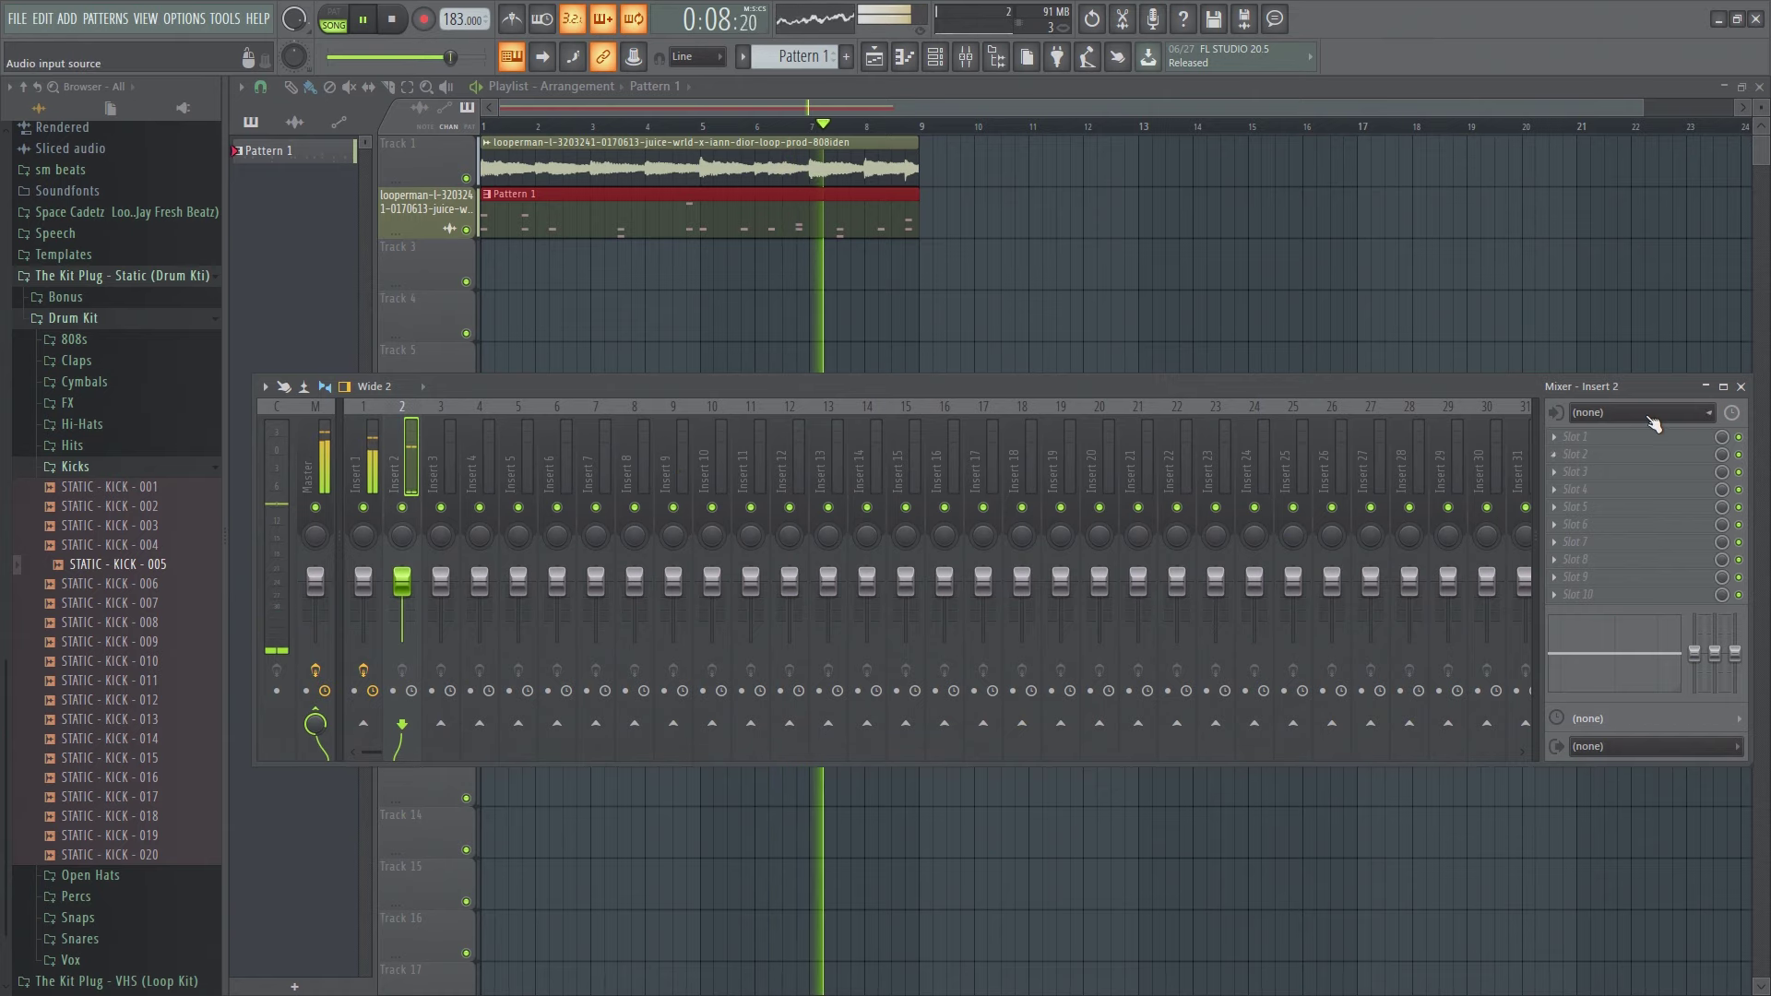
pyautogui.click(1587, 442)
pyautogui.press('Escape')
pyautogui.press('space')
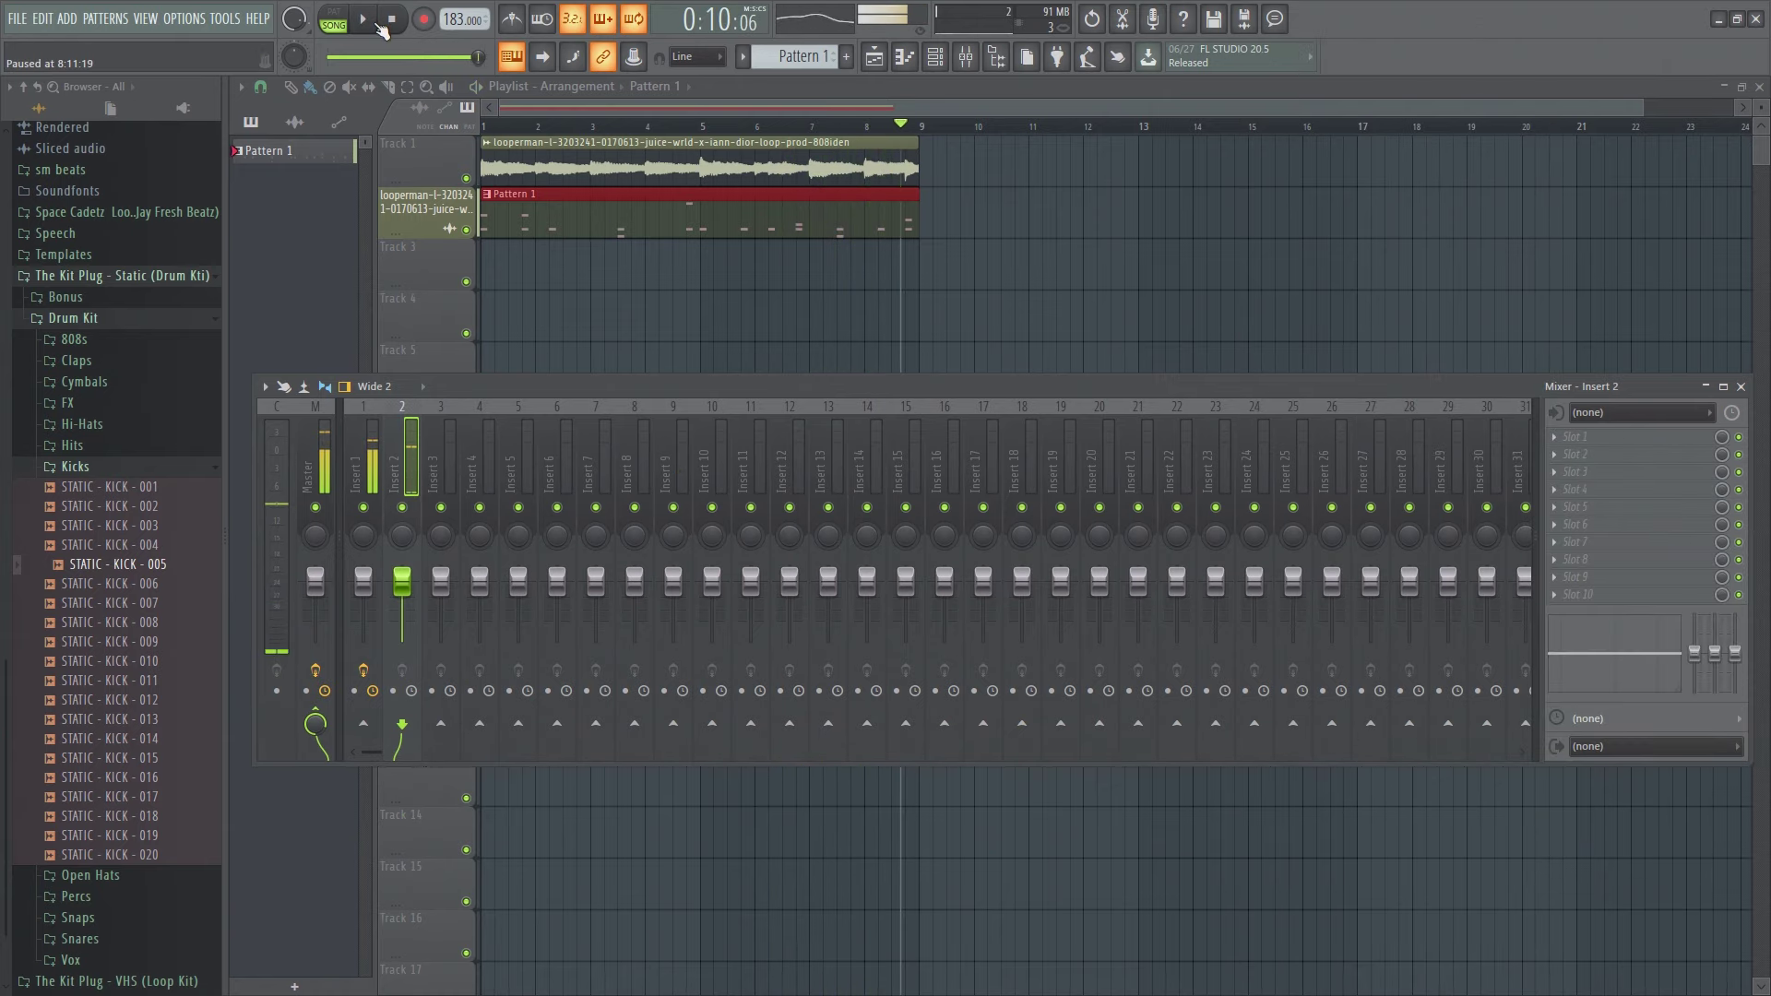
pyautogui.click(1586, 441)
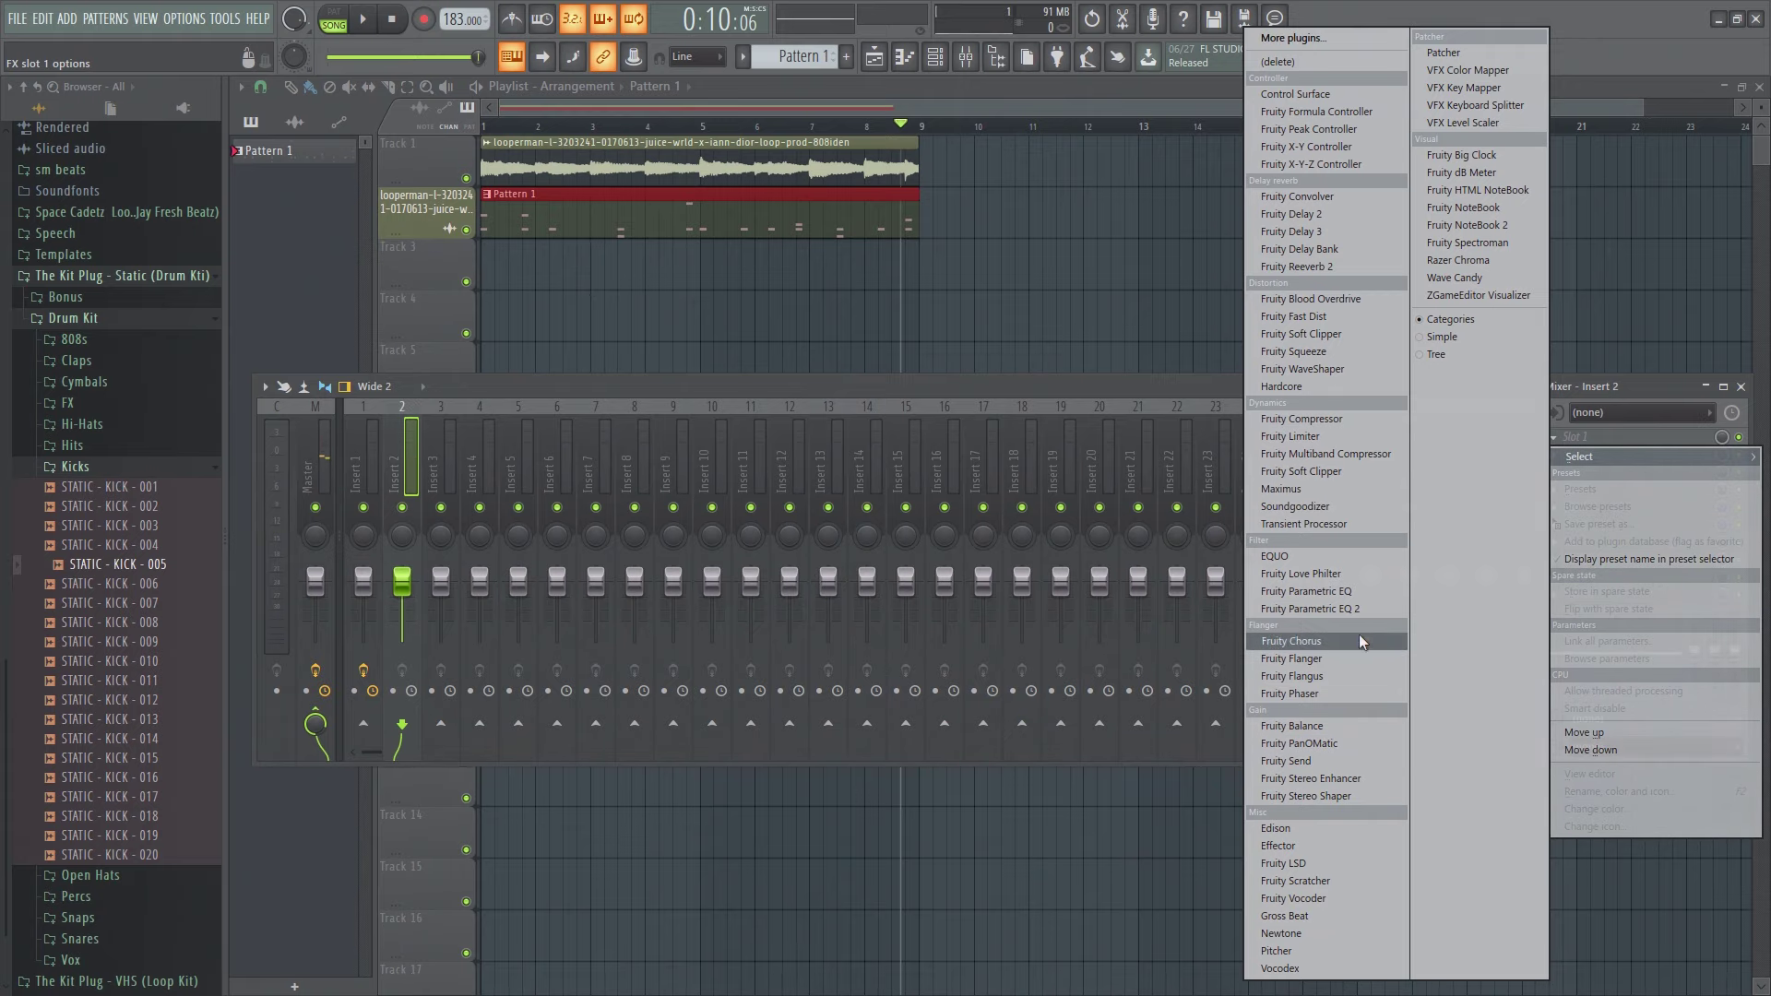
pyautogui.click(1326, 609)
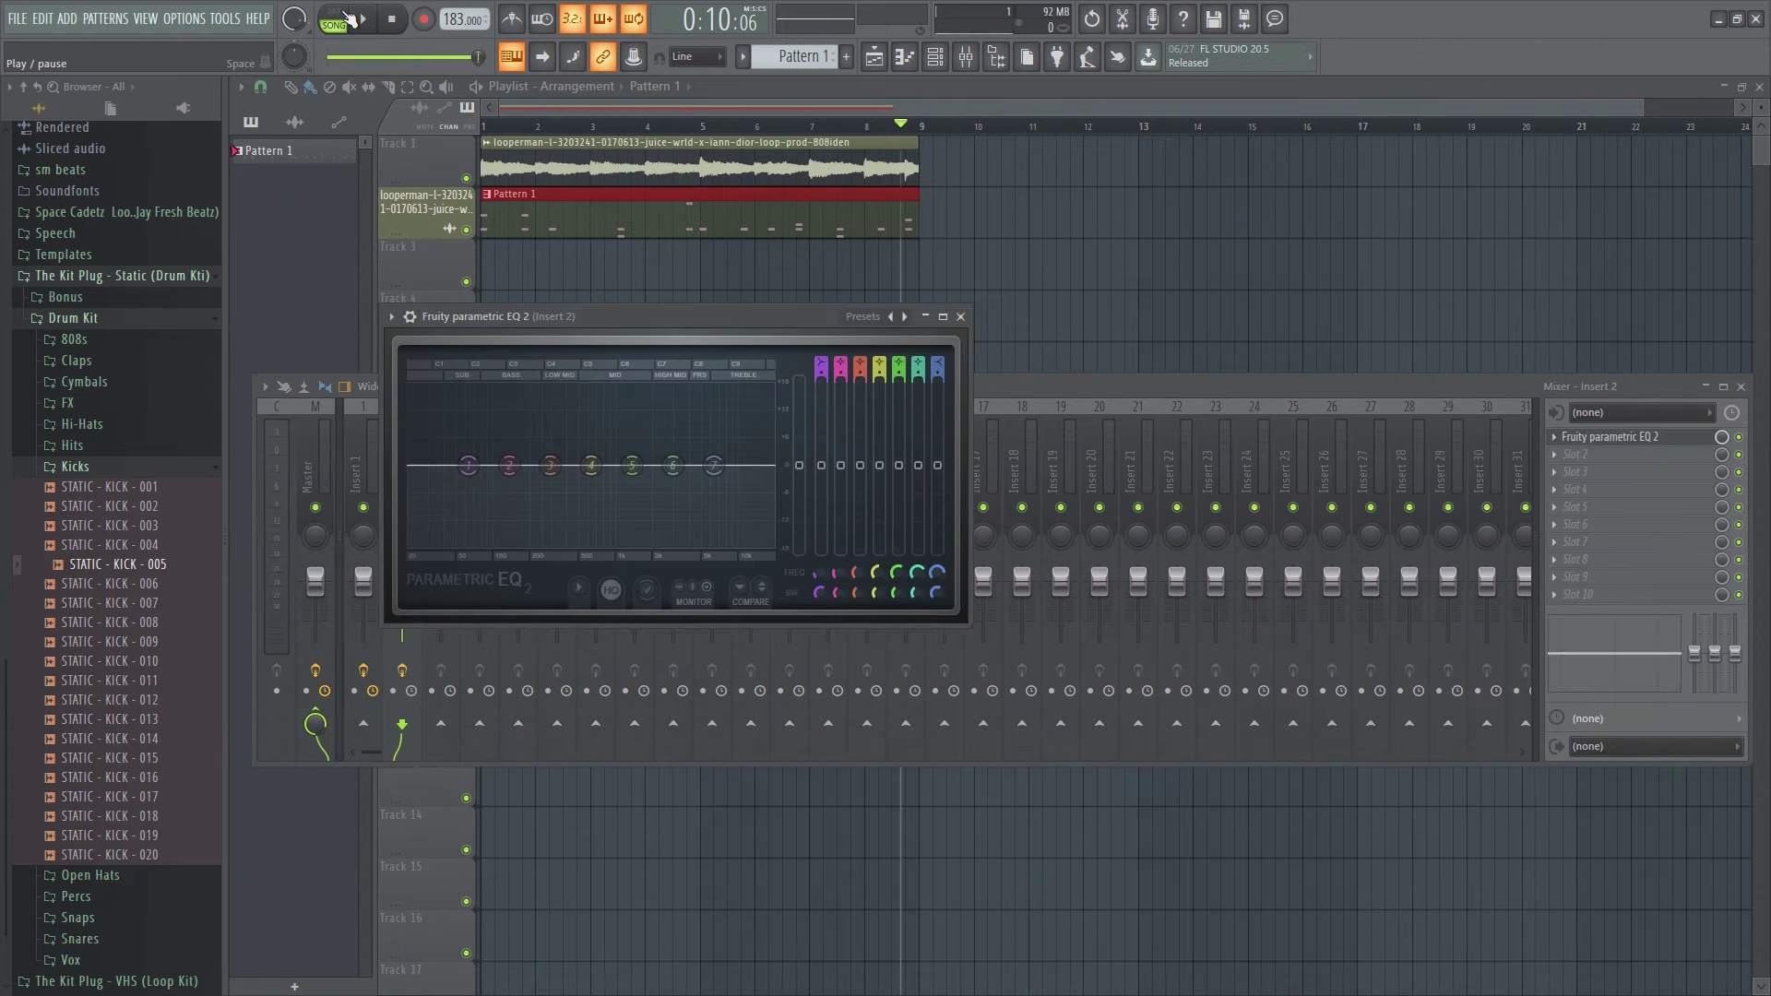
pyautogui.press('space')
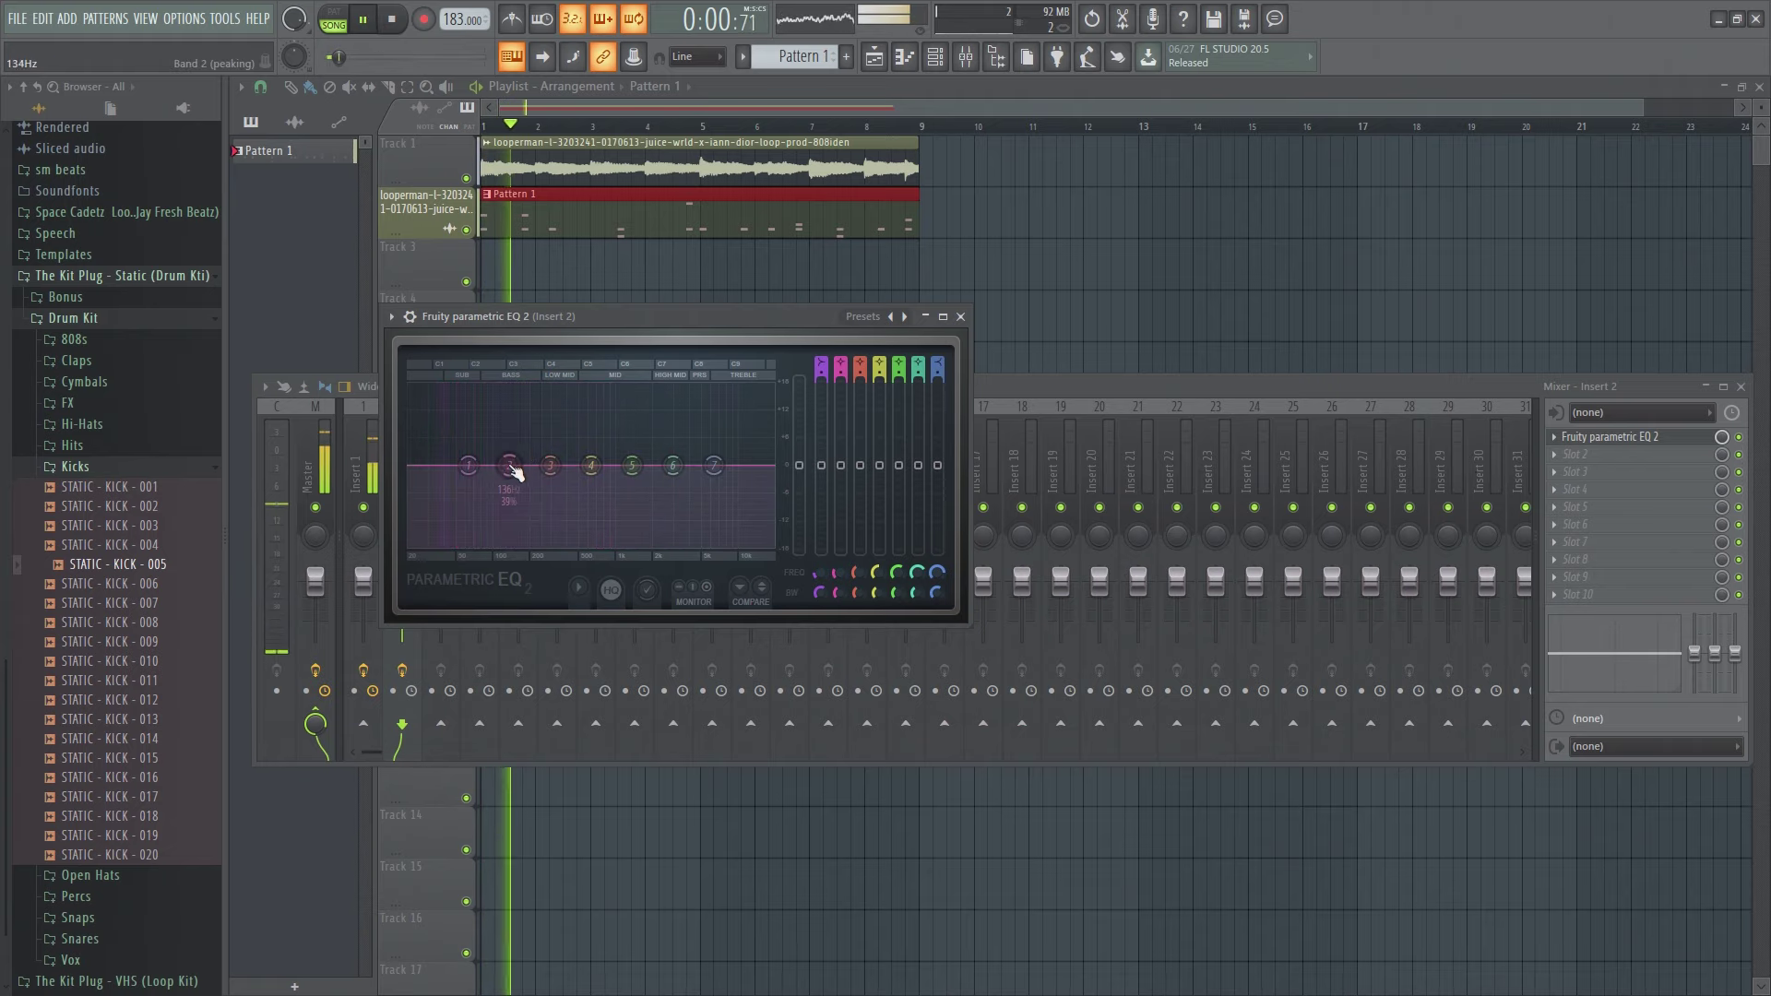
pyautogui.moveTo(468, 465); pyautogui.dragTo(456, 436)
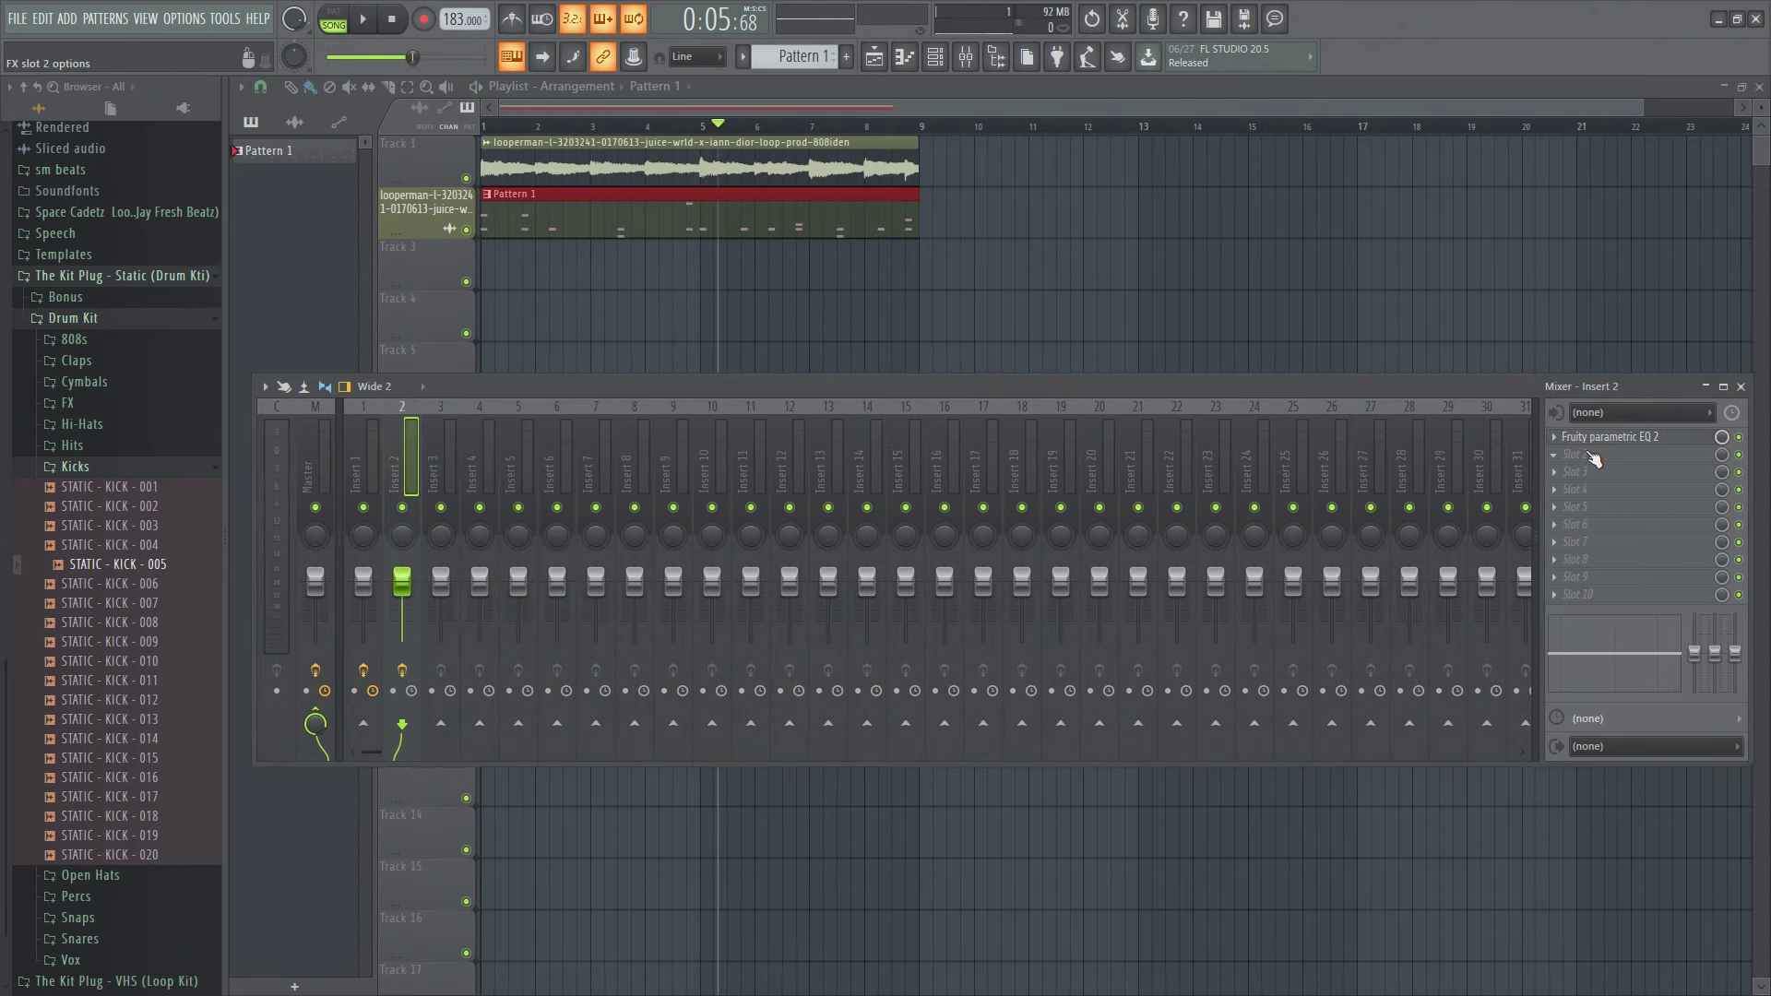
# Load Fruity Compressor in slot 2 of insert 2 and raise its gain to 6.2 dB.
pyautogui.click(1591, 455)
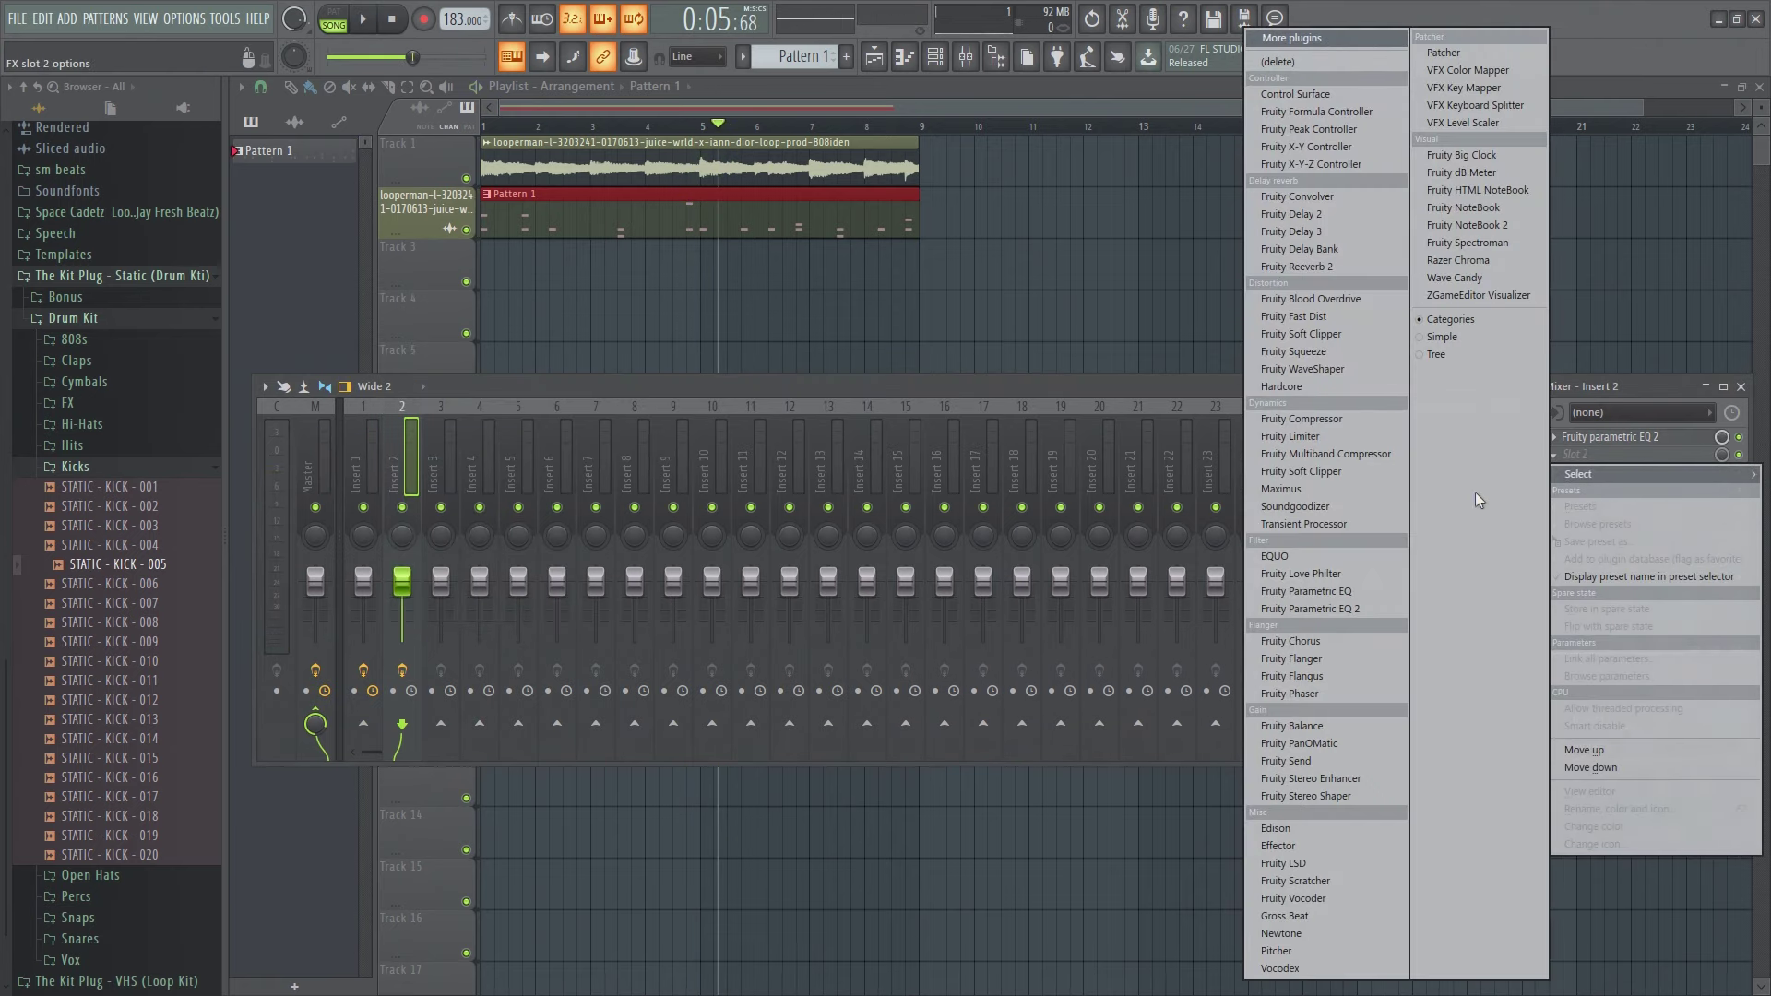
pyautogui.click(1310, 418)
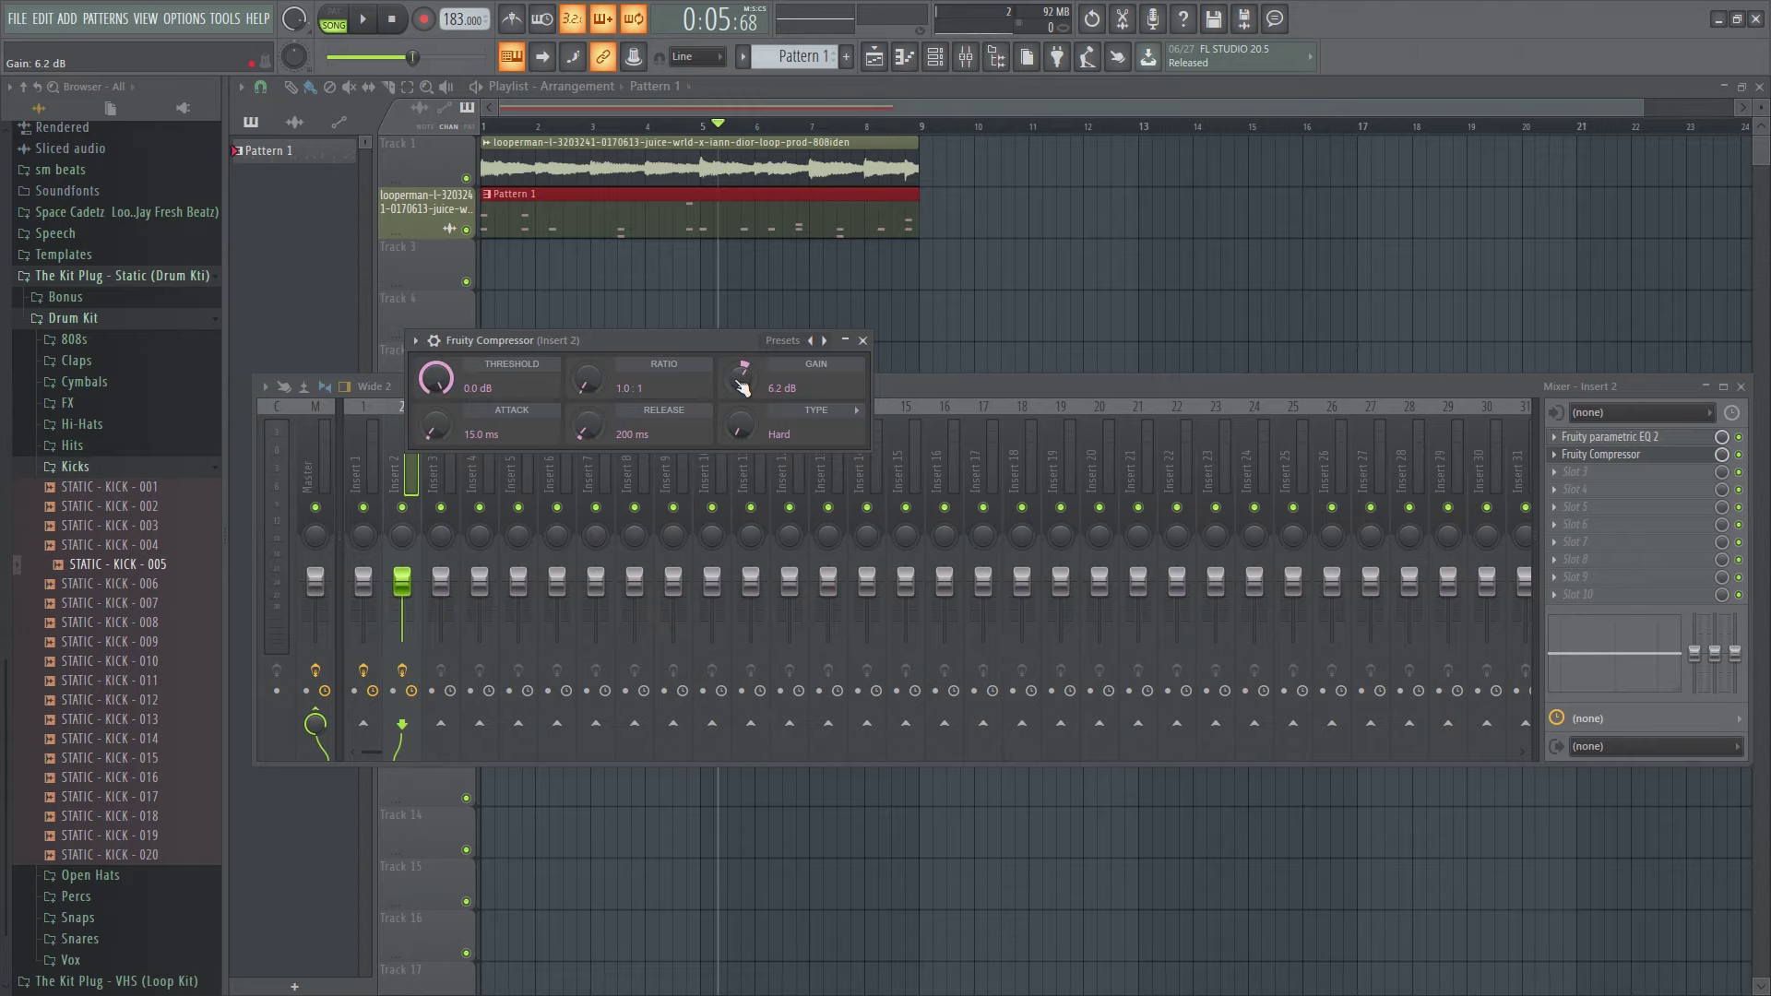
# Replay the arrangement from the start and set the gain of insert 2's Fruity Compressor to 5.0 dB.
pyautogui.moveTo(721, 126); pyautogui.dragTo(344, 119)
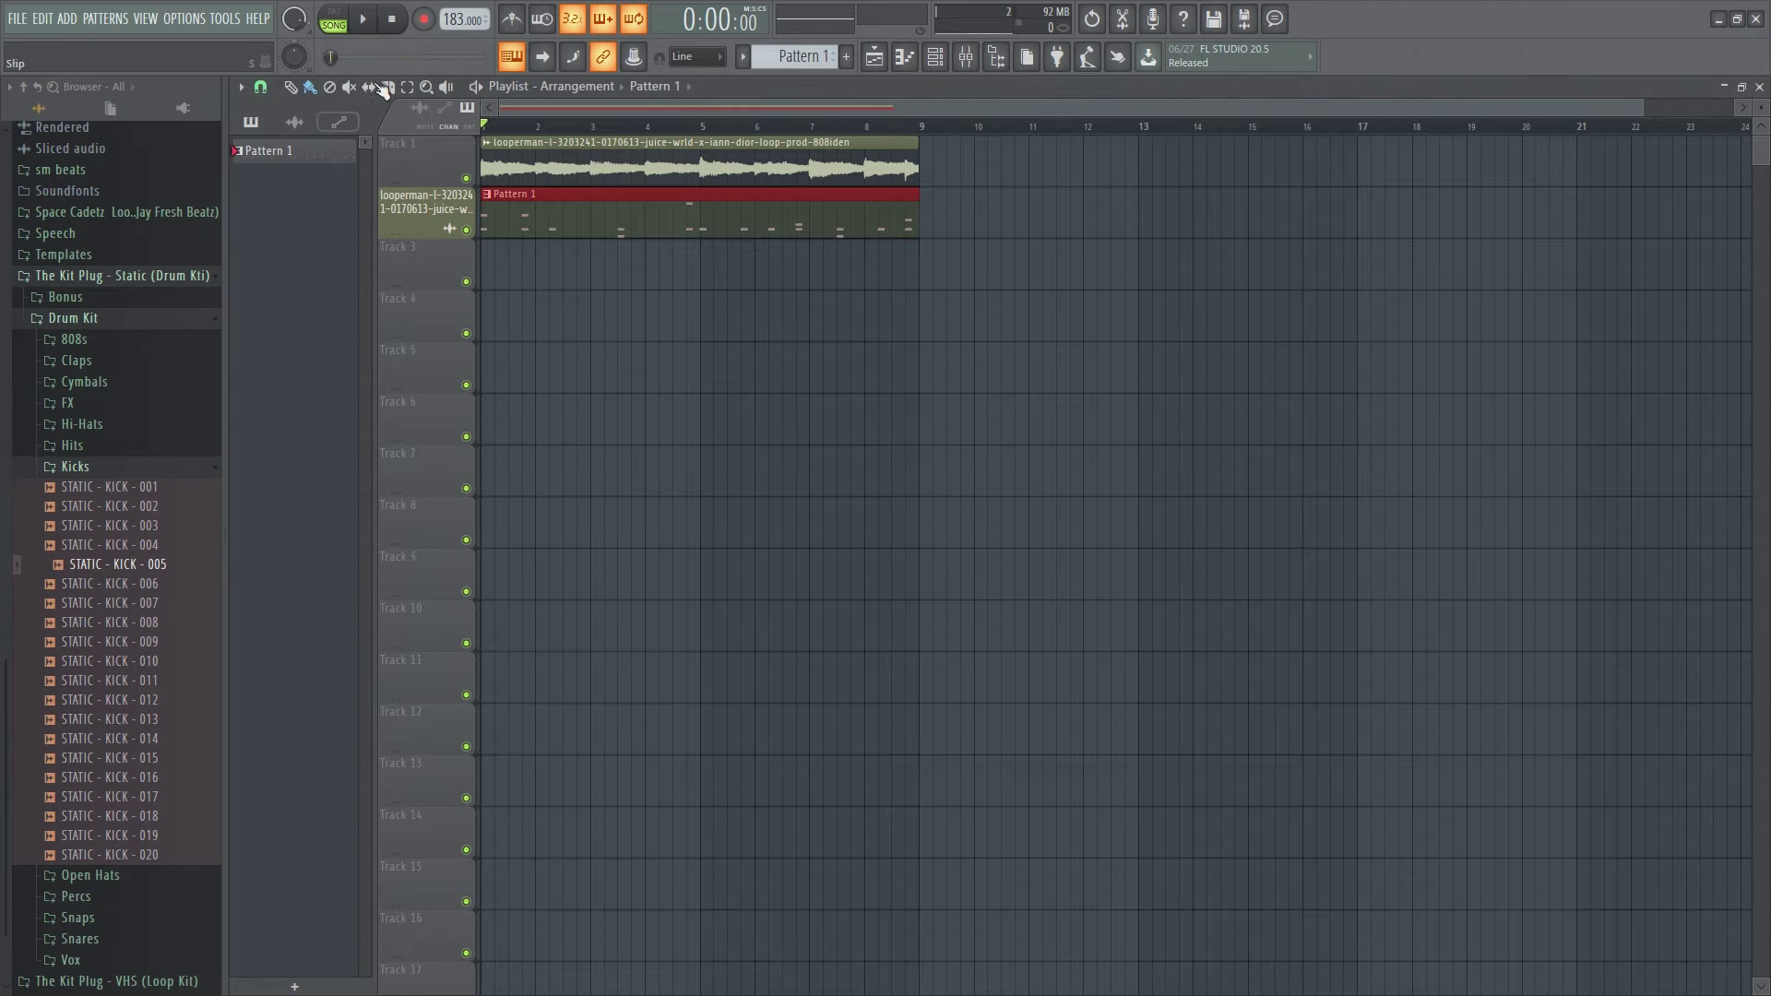
pyautogui.click(373, 26)
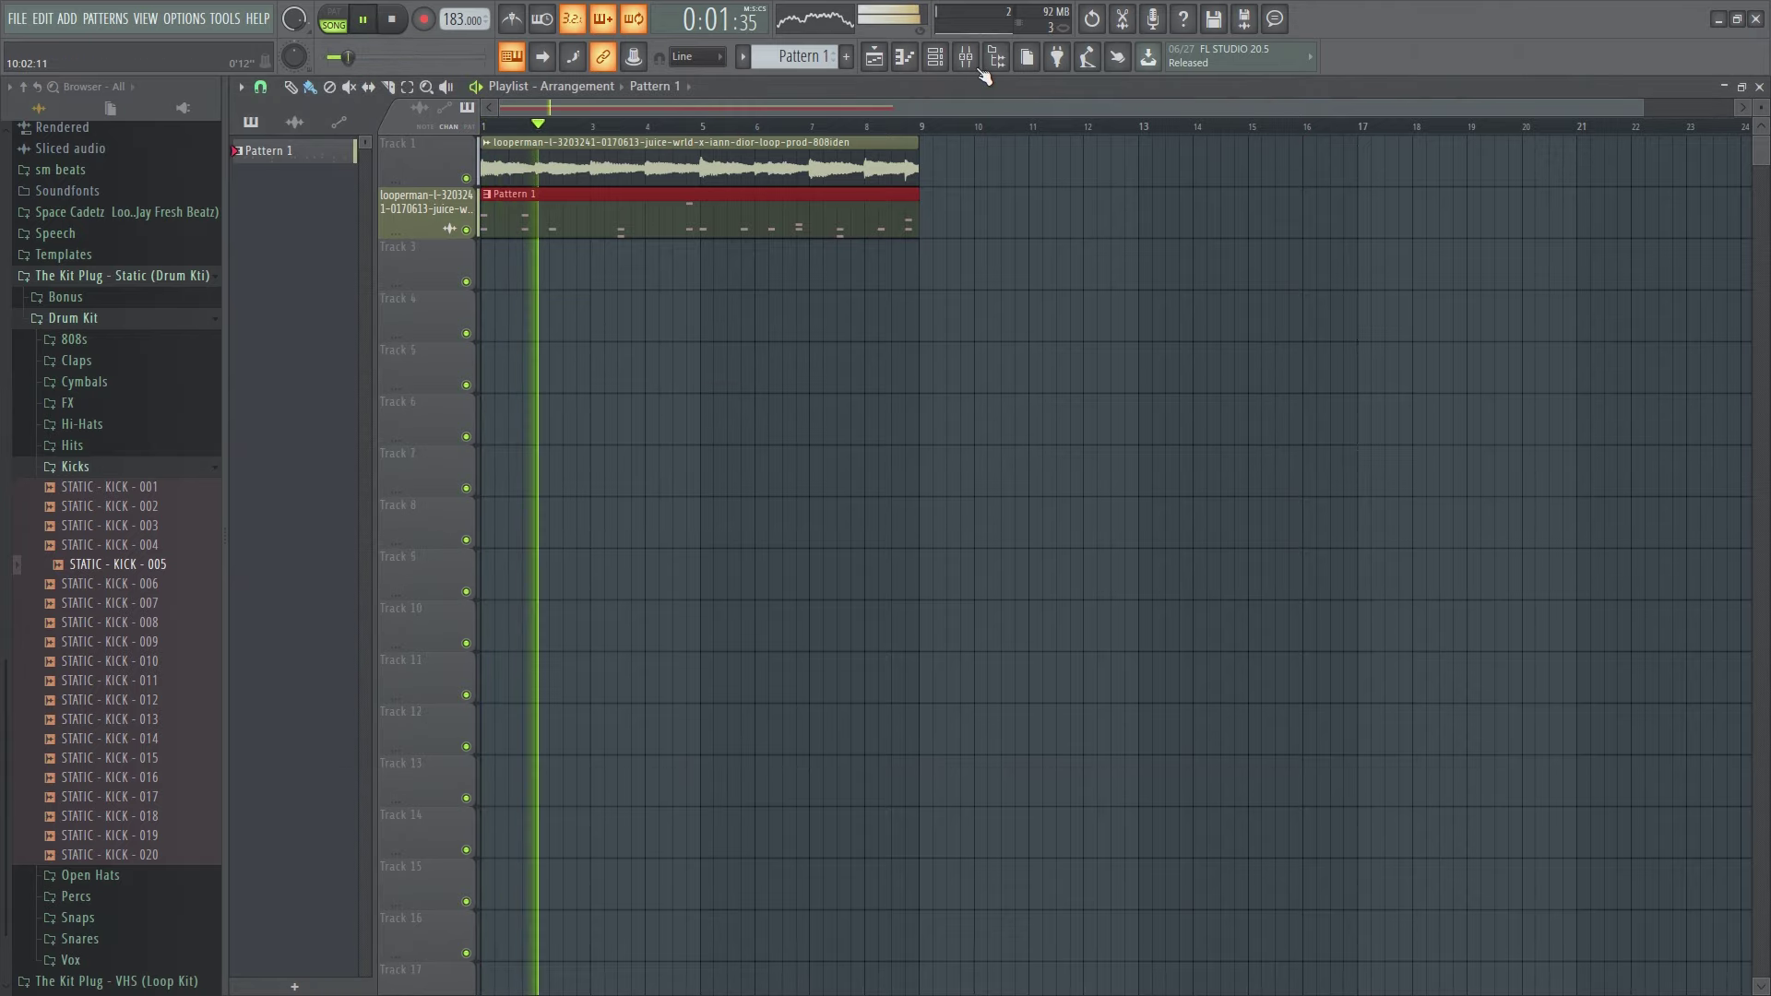
pyautogui.click(934, 58)
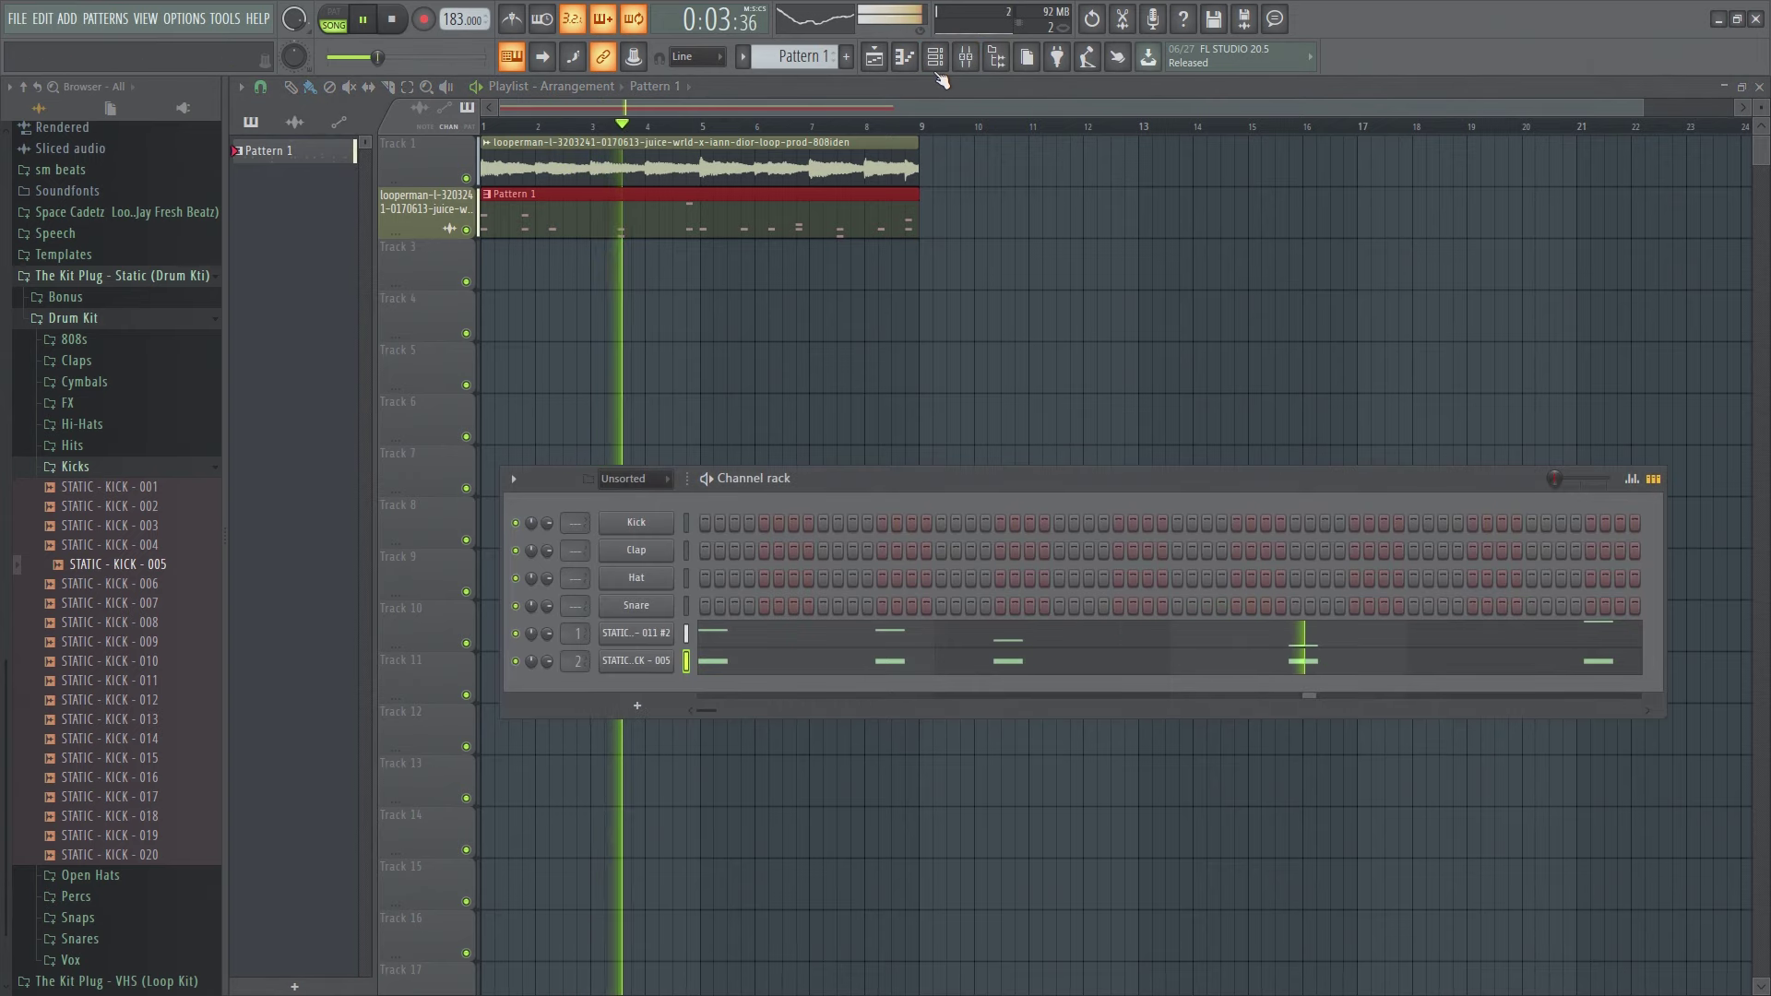
pyautogui.click(973, 60)
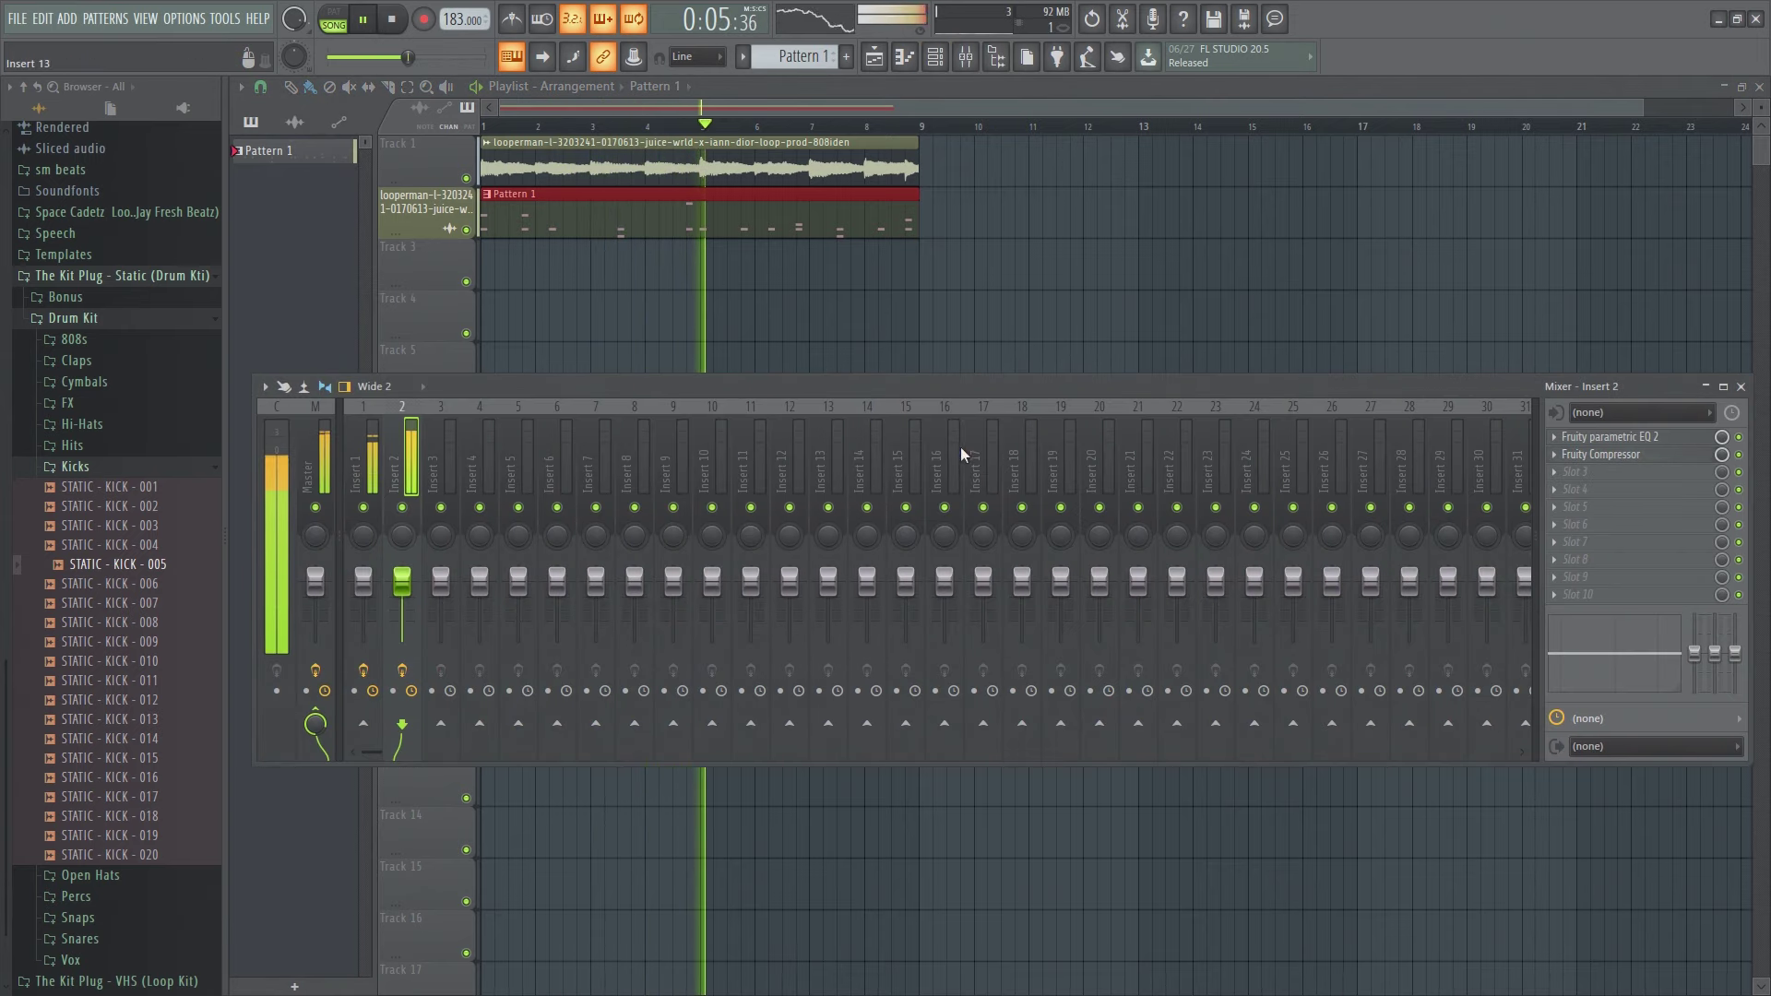
pyautogui.click(1599, 456)
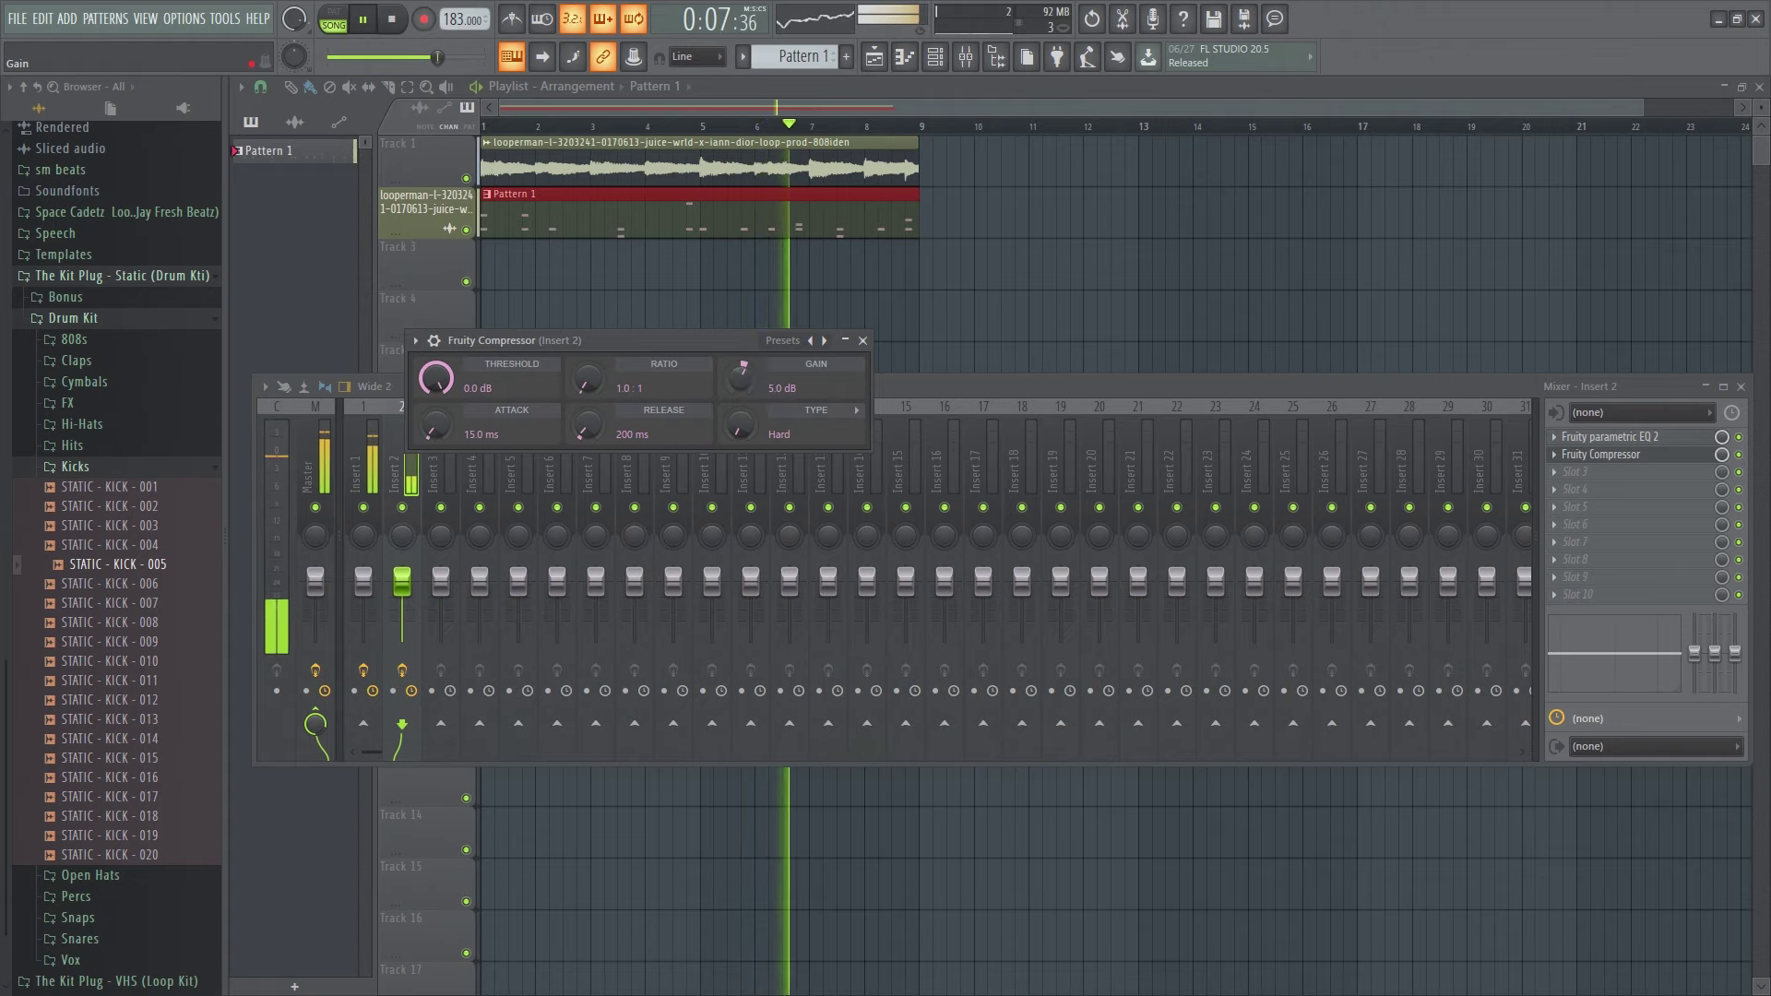
pyautogui.click(862, 340)
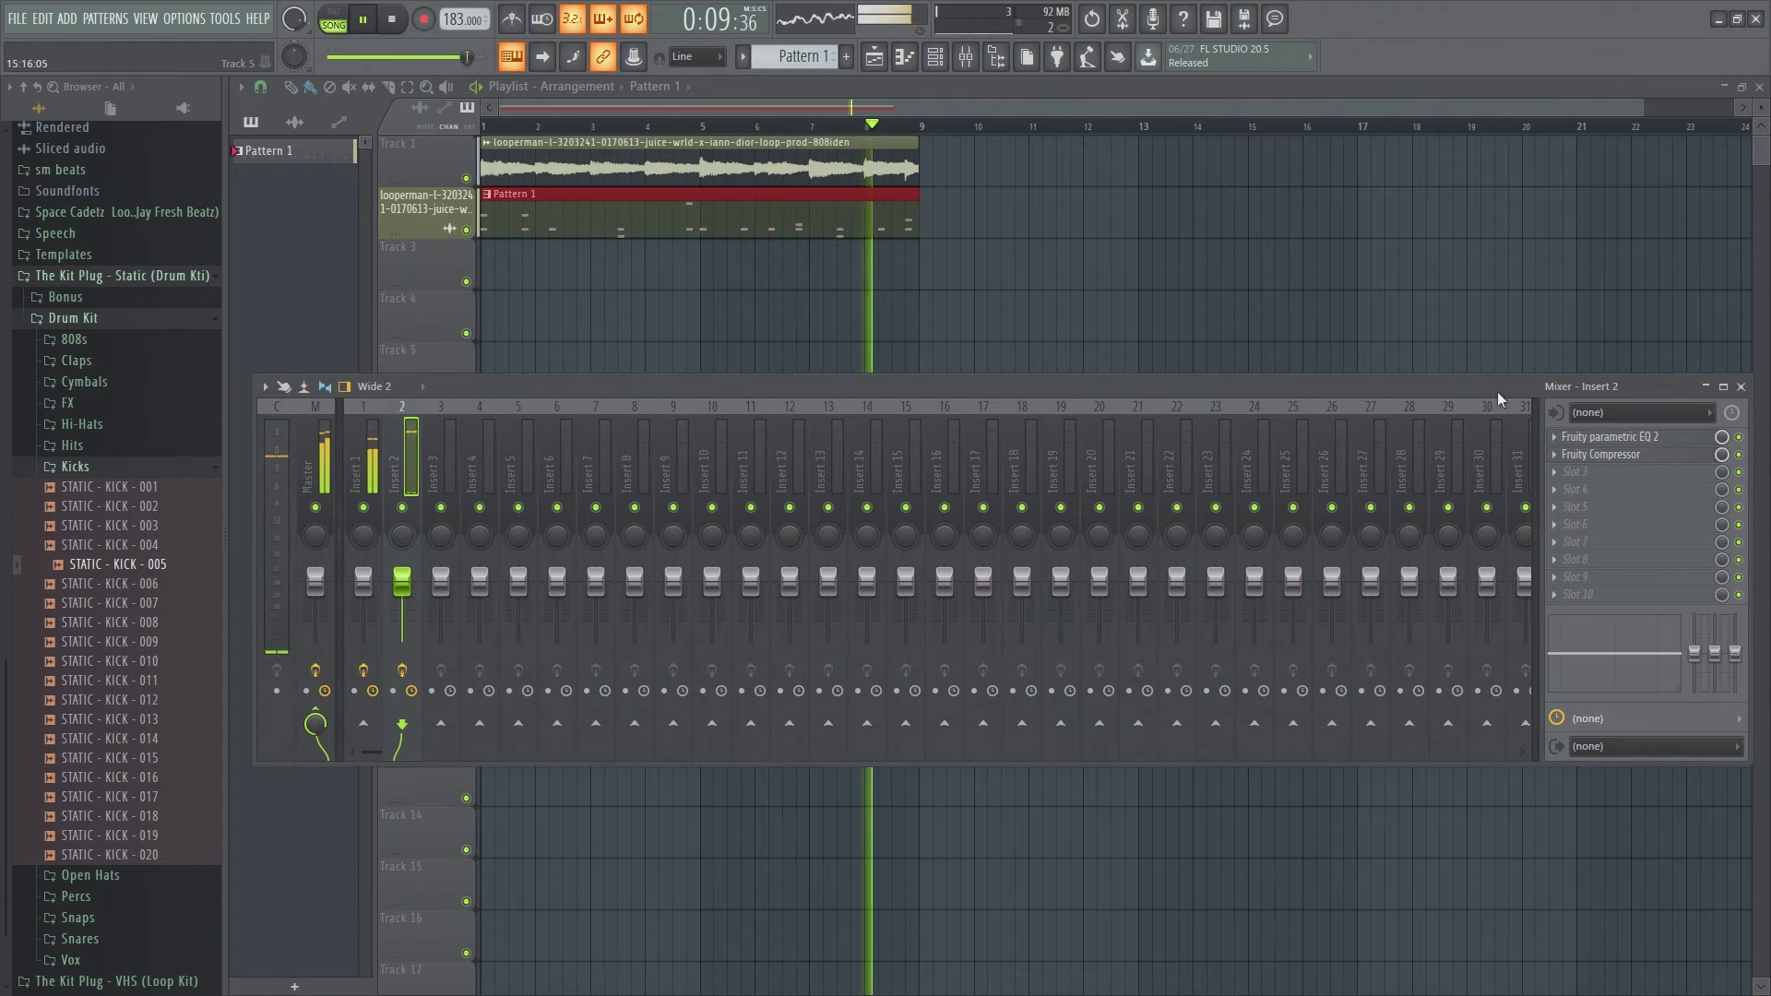
# Close the mixer and pause the playback of the arrangement.
pyautogui.click(1749, 385)
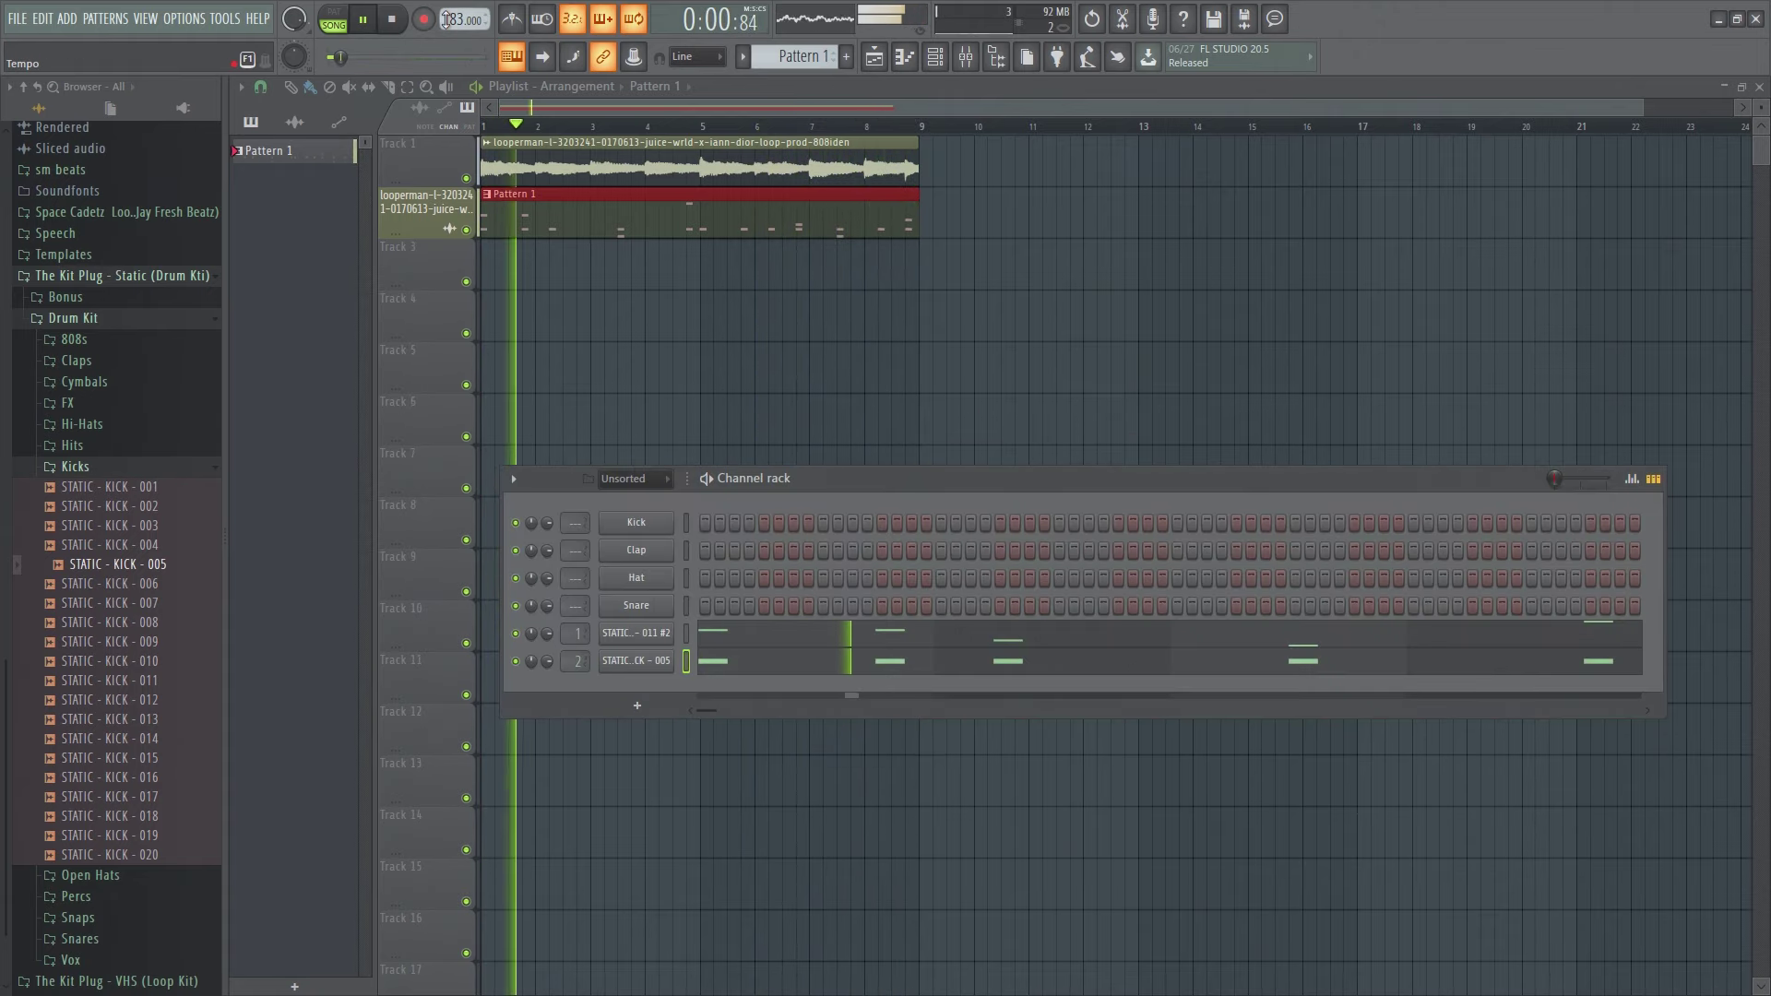
pyautogui.click(365, 21)
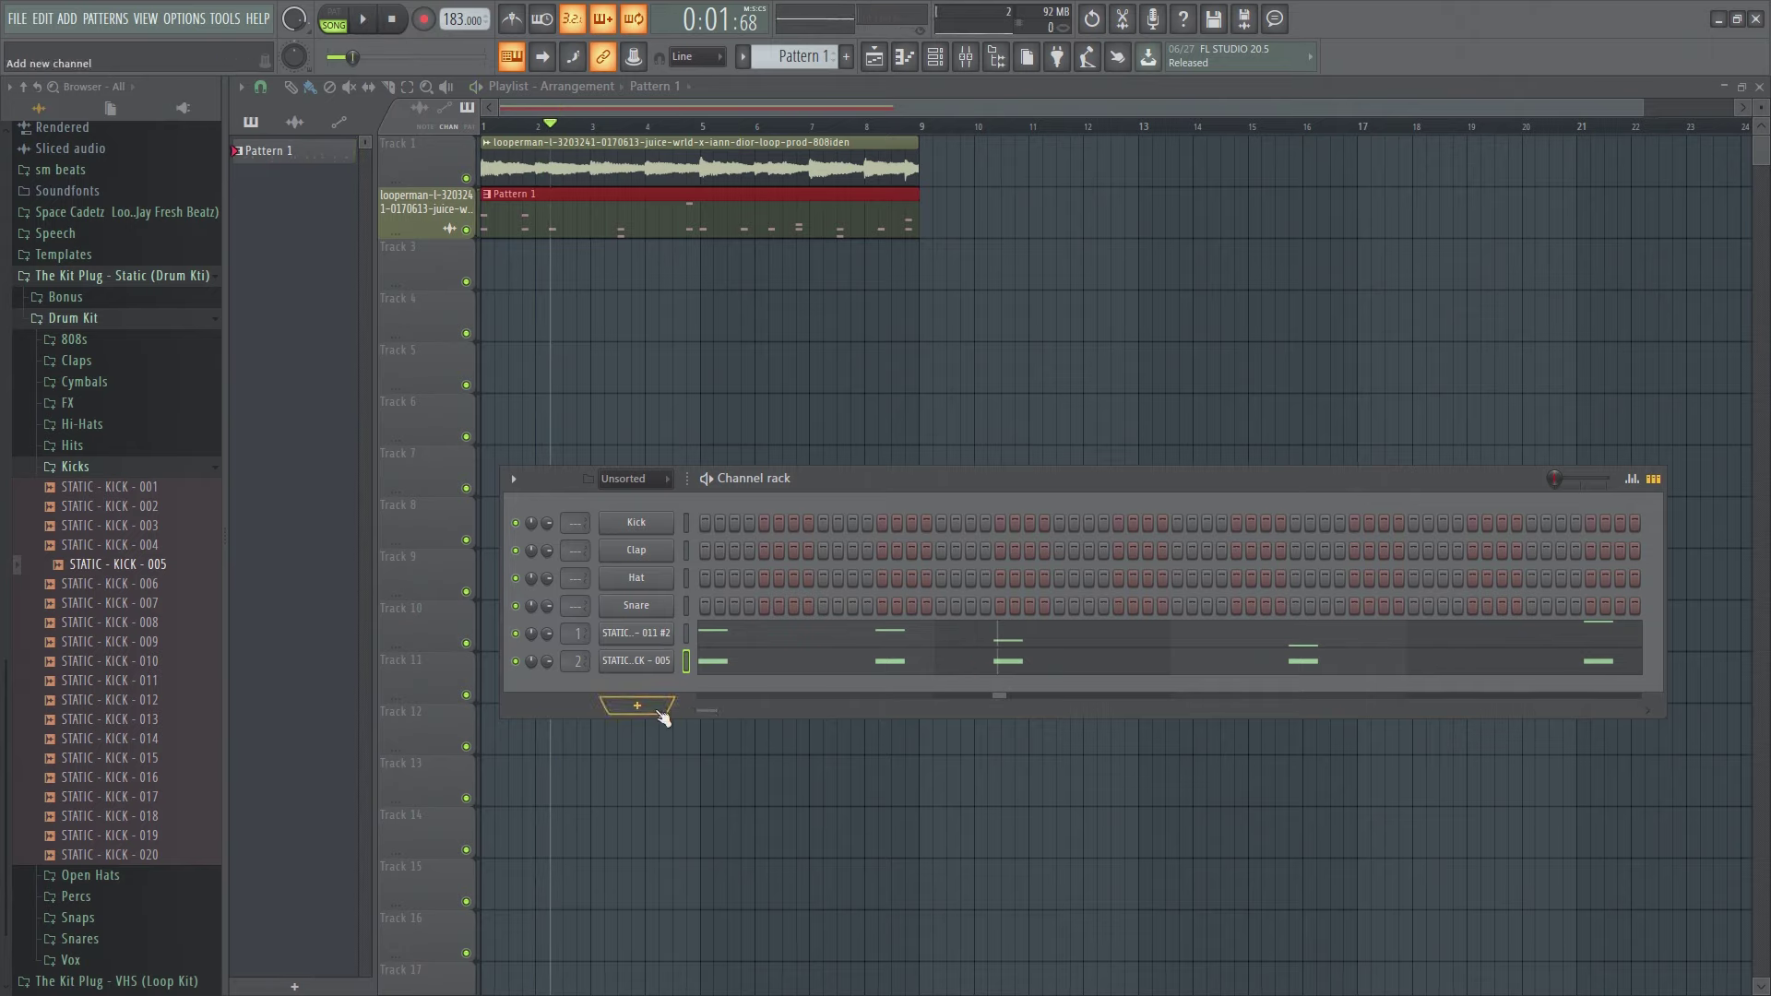
pyautogui.rightClick(107, 487)
pyautogui.click(112, 624)
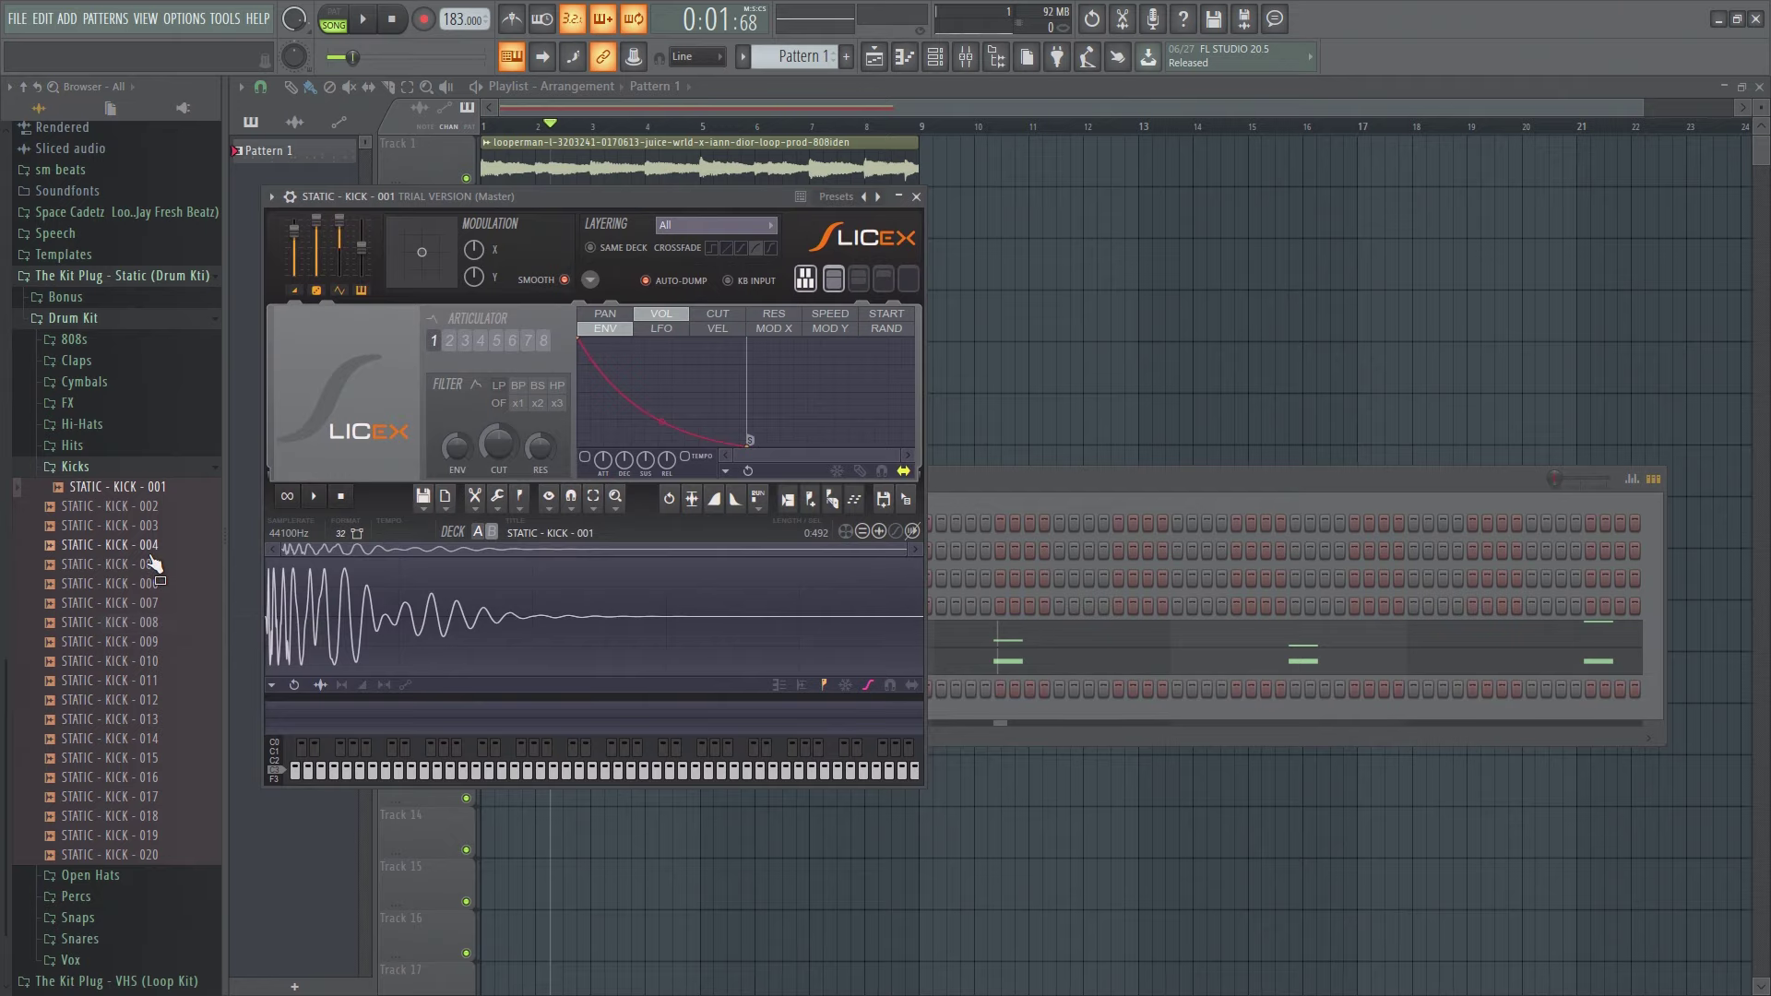
pyautogui.click(917, 196)
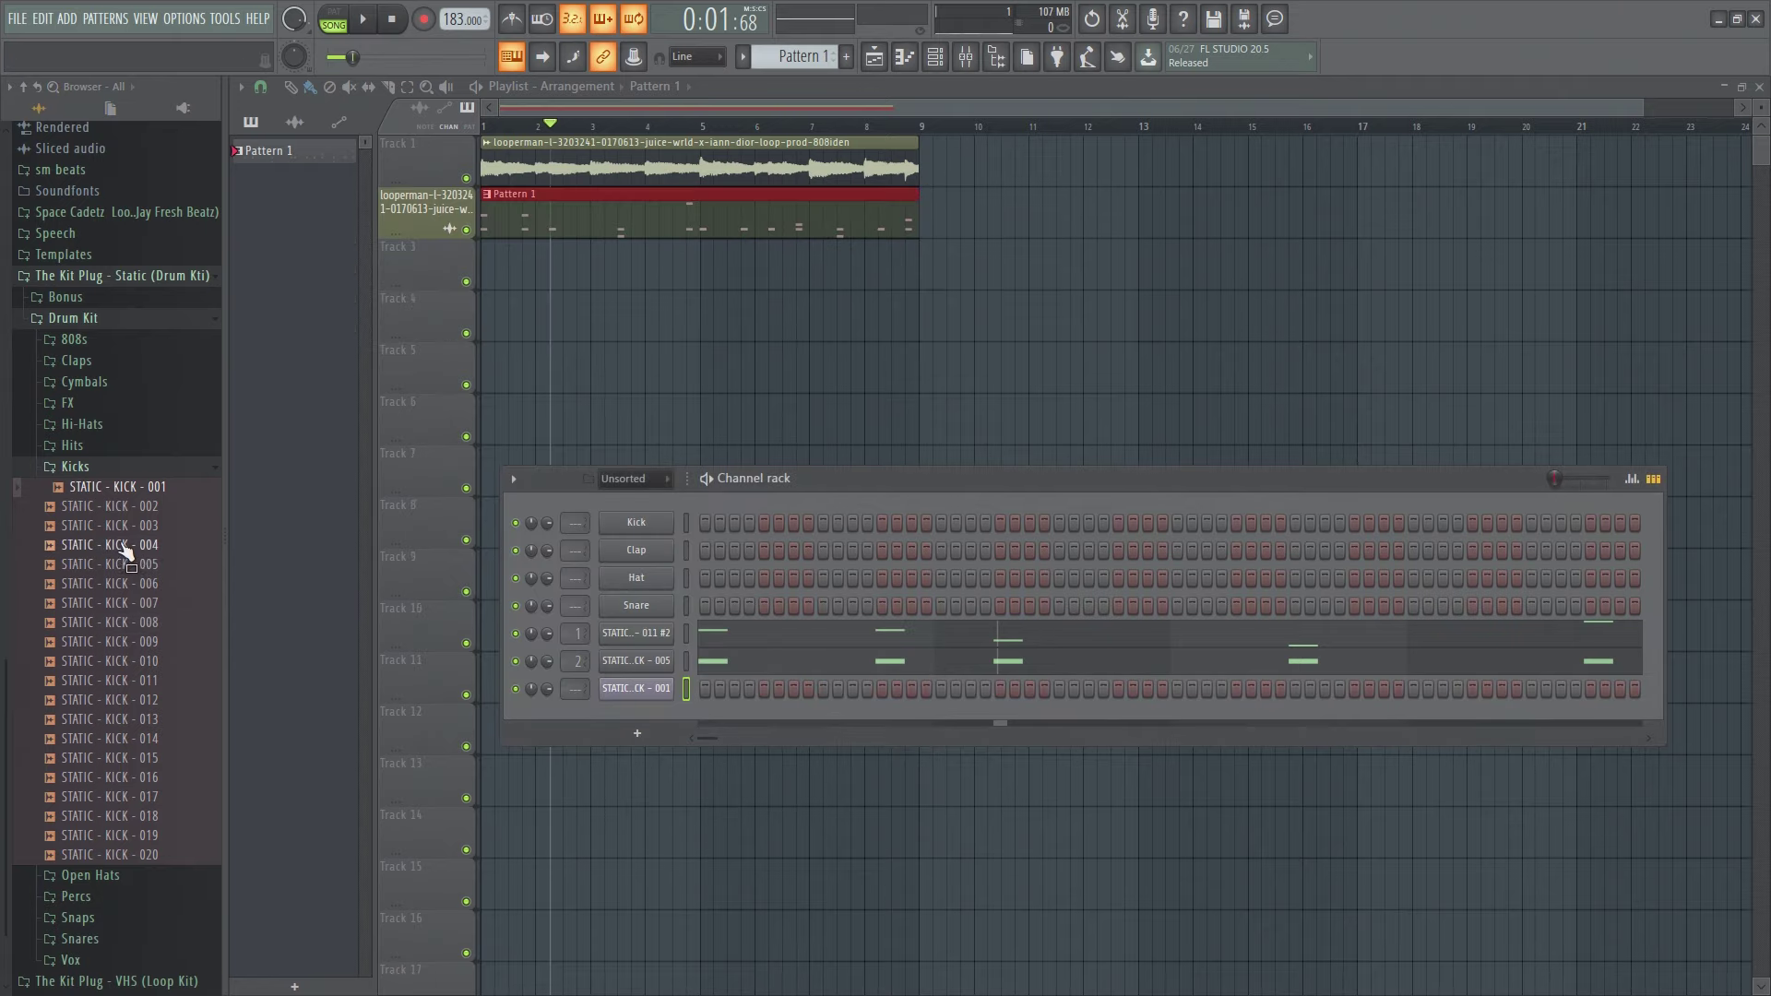
# Audition the Static kit's claps against the playing arrangement and replace the KICK - 001 channel's sound with STATIC - CLAP - 016, hitting steps 9 and 25.
pyautogui.click(101, 432)
pyautogui.scroll(-2, 215, 657)
pyautogui.scroll(5, 171, 623)
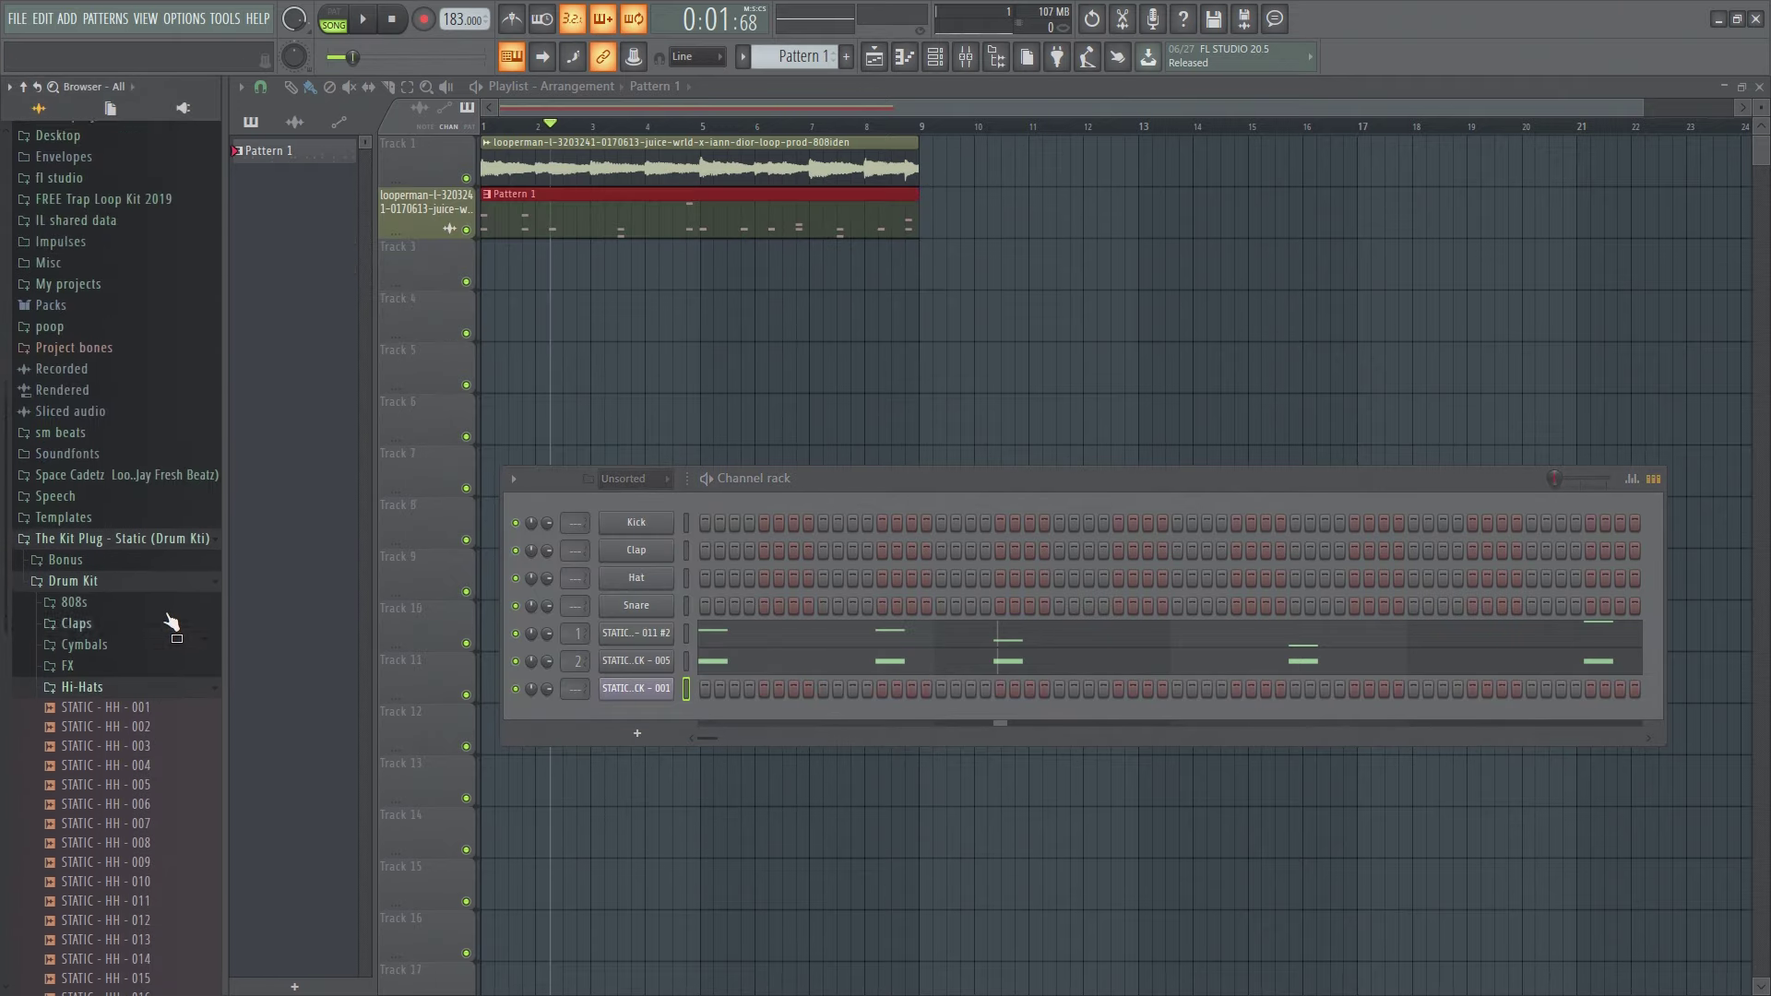
pyautogui.scroll(-5, 170, 720)
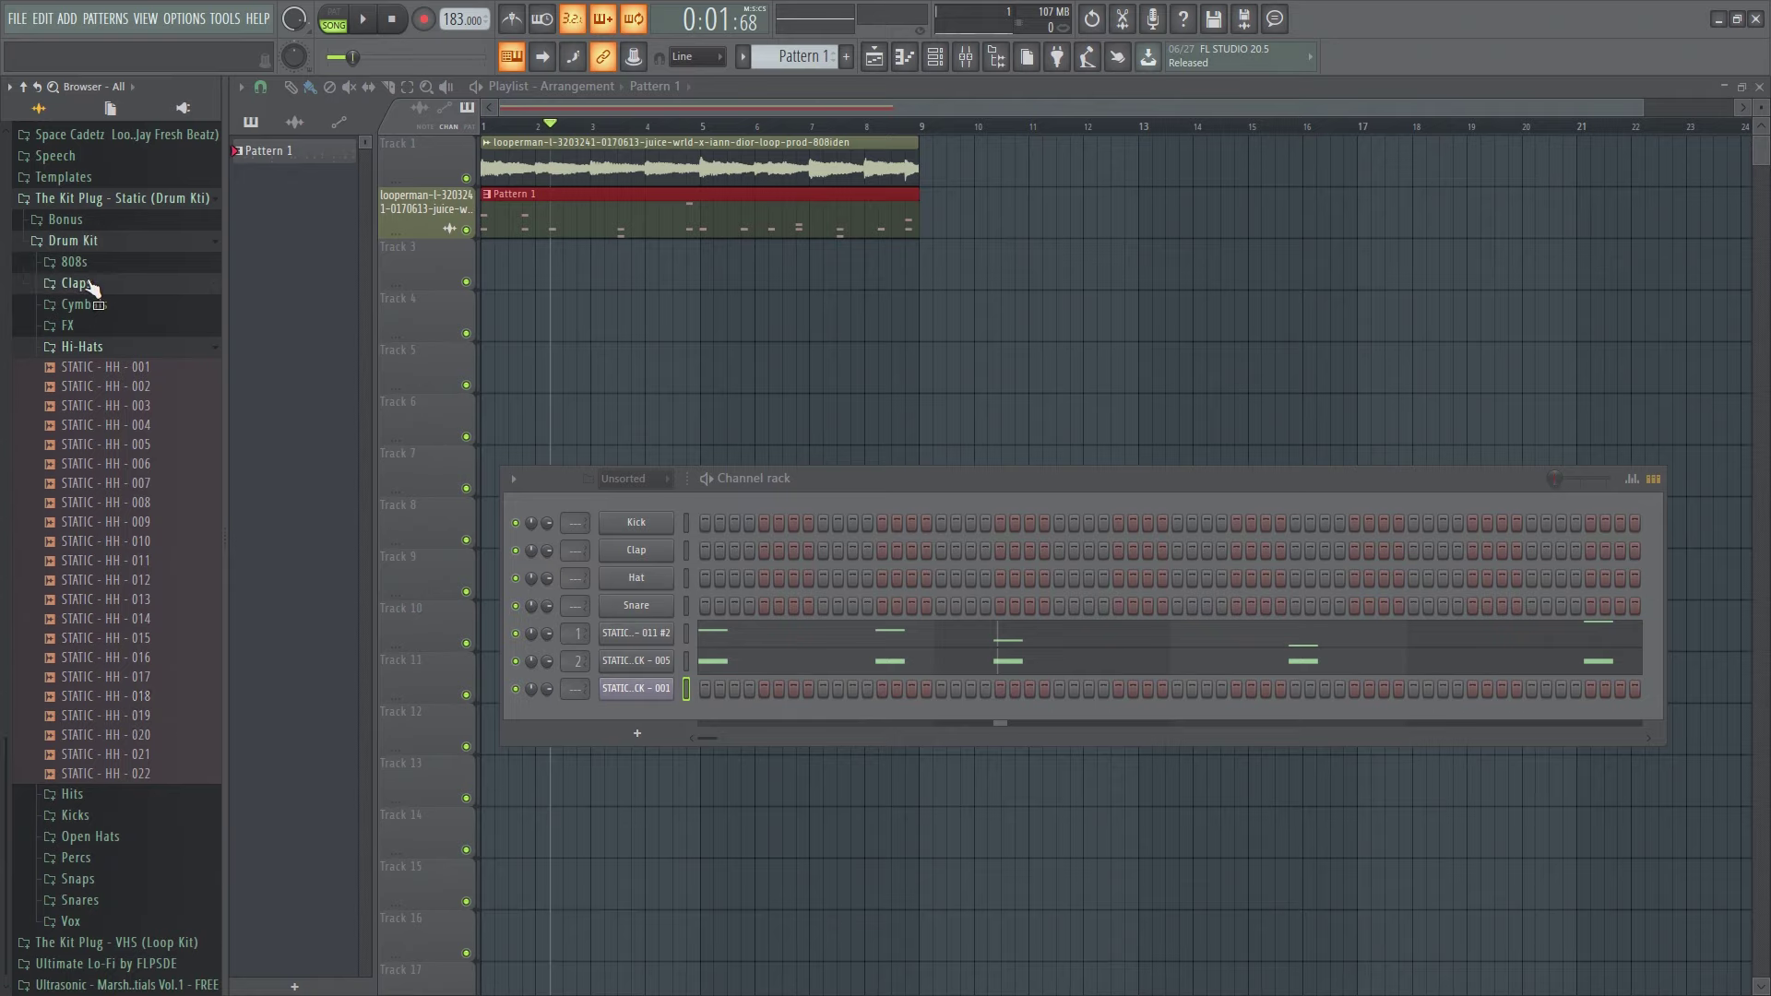
pyautogui.click(76, 284)
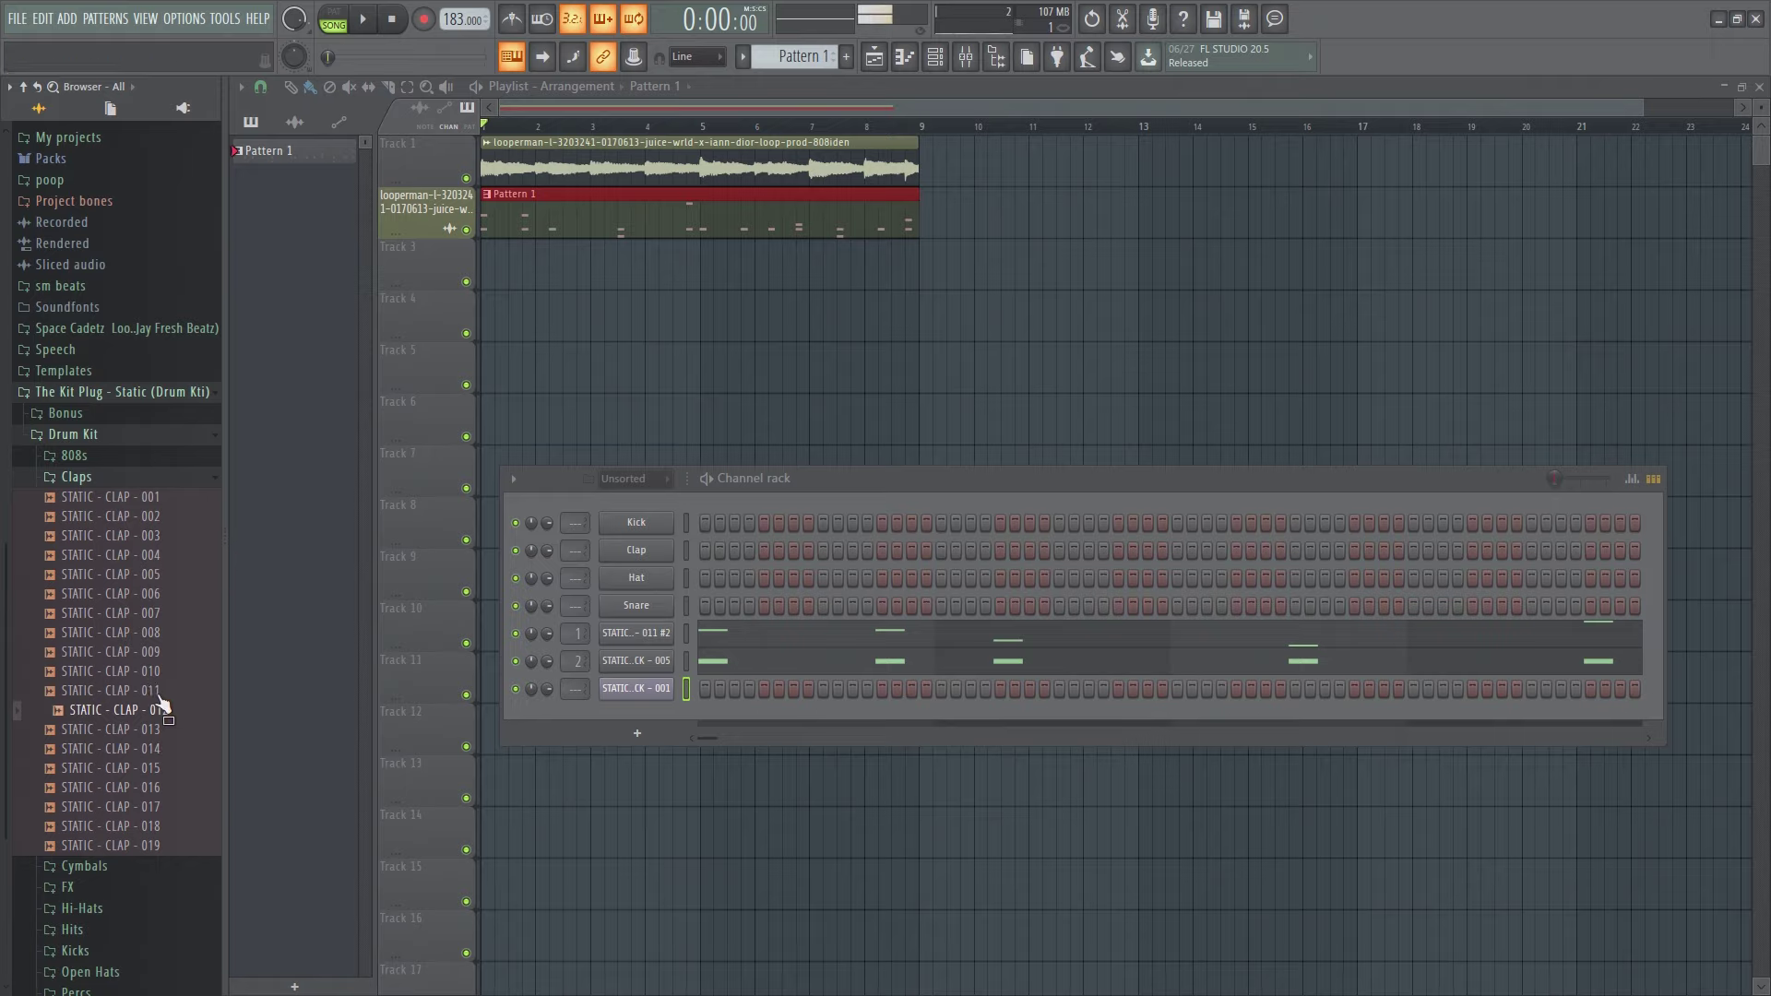
pyautogui.press('space')
pyautogui.click(130, 614)
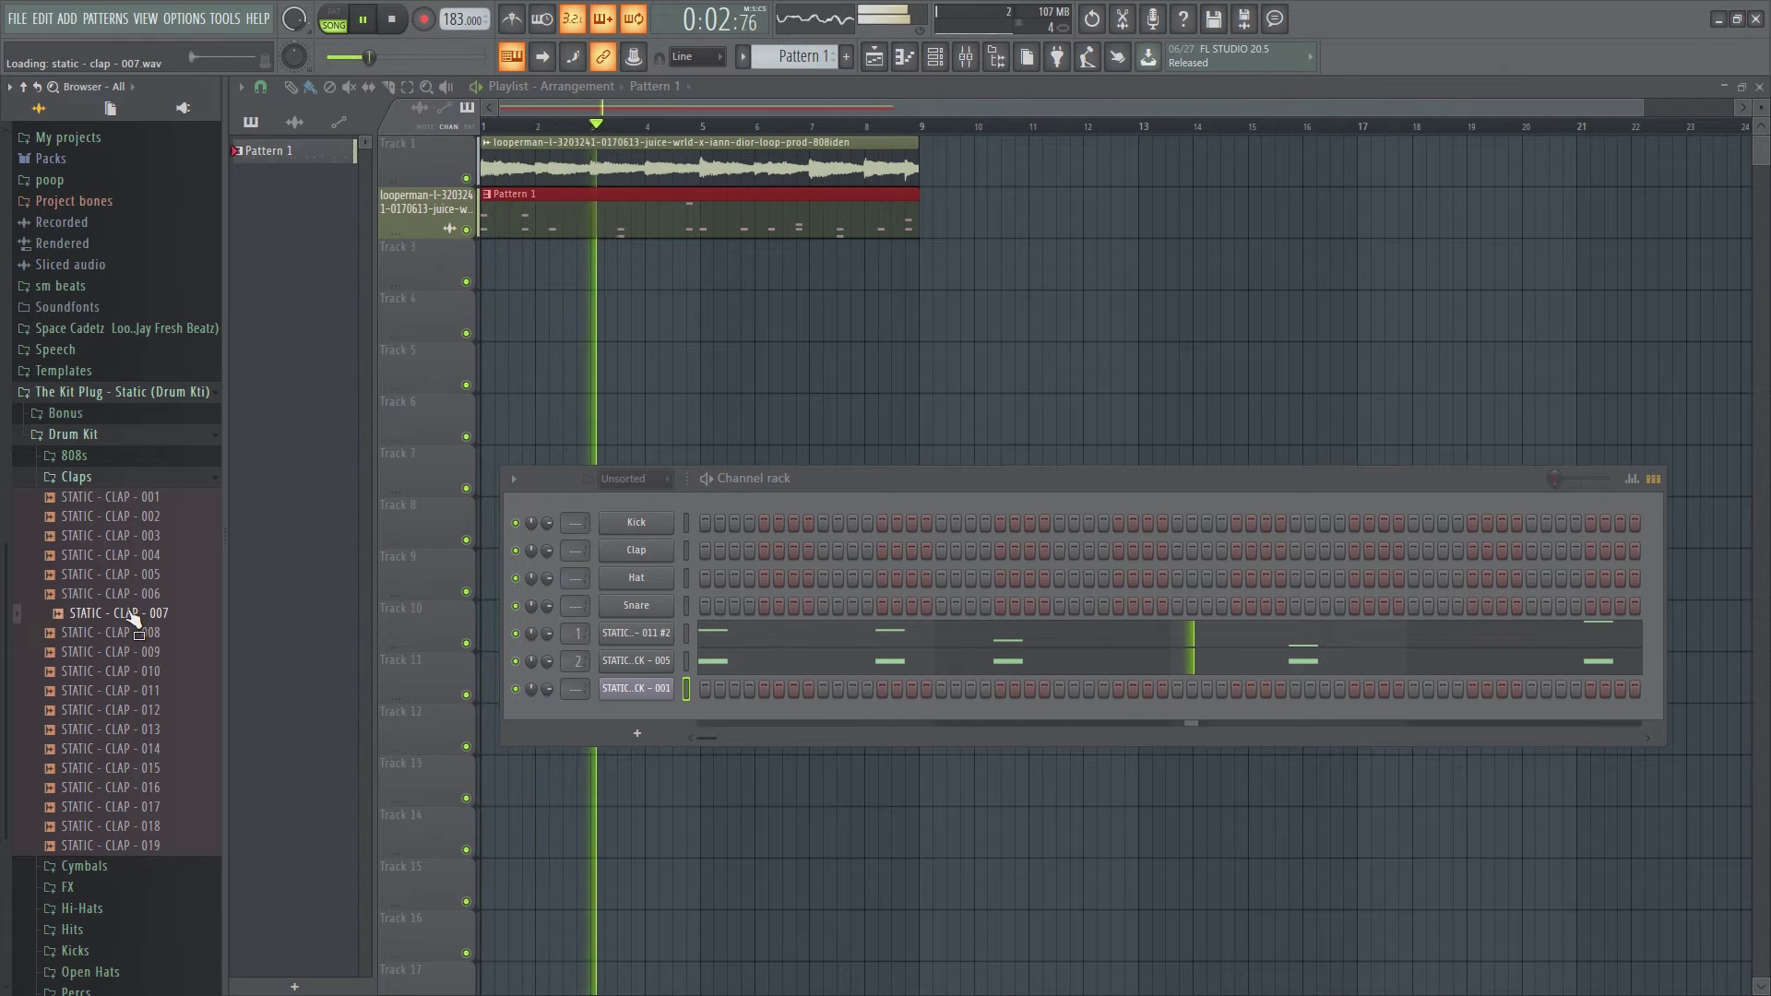
pyautogui.click(147, 579)
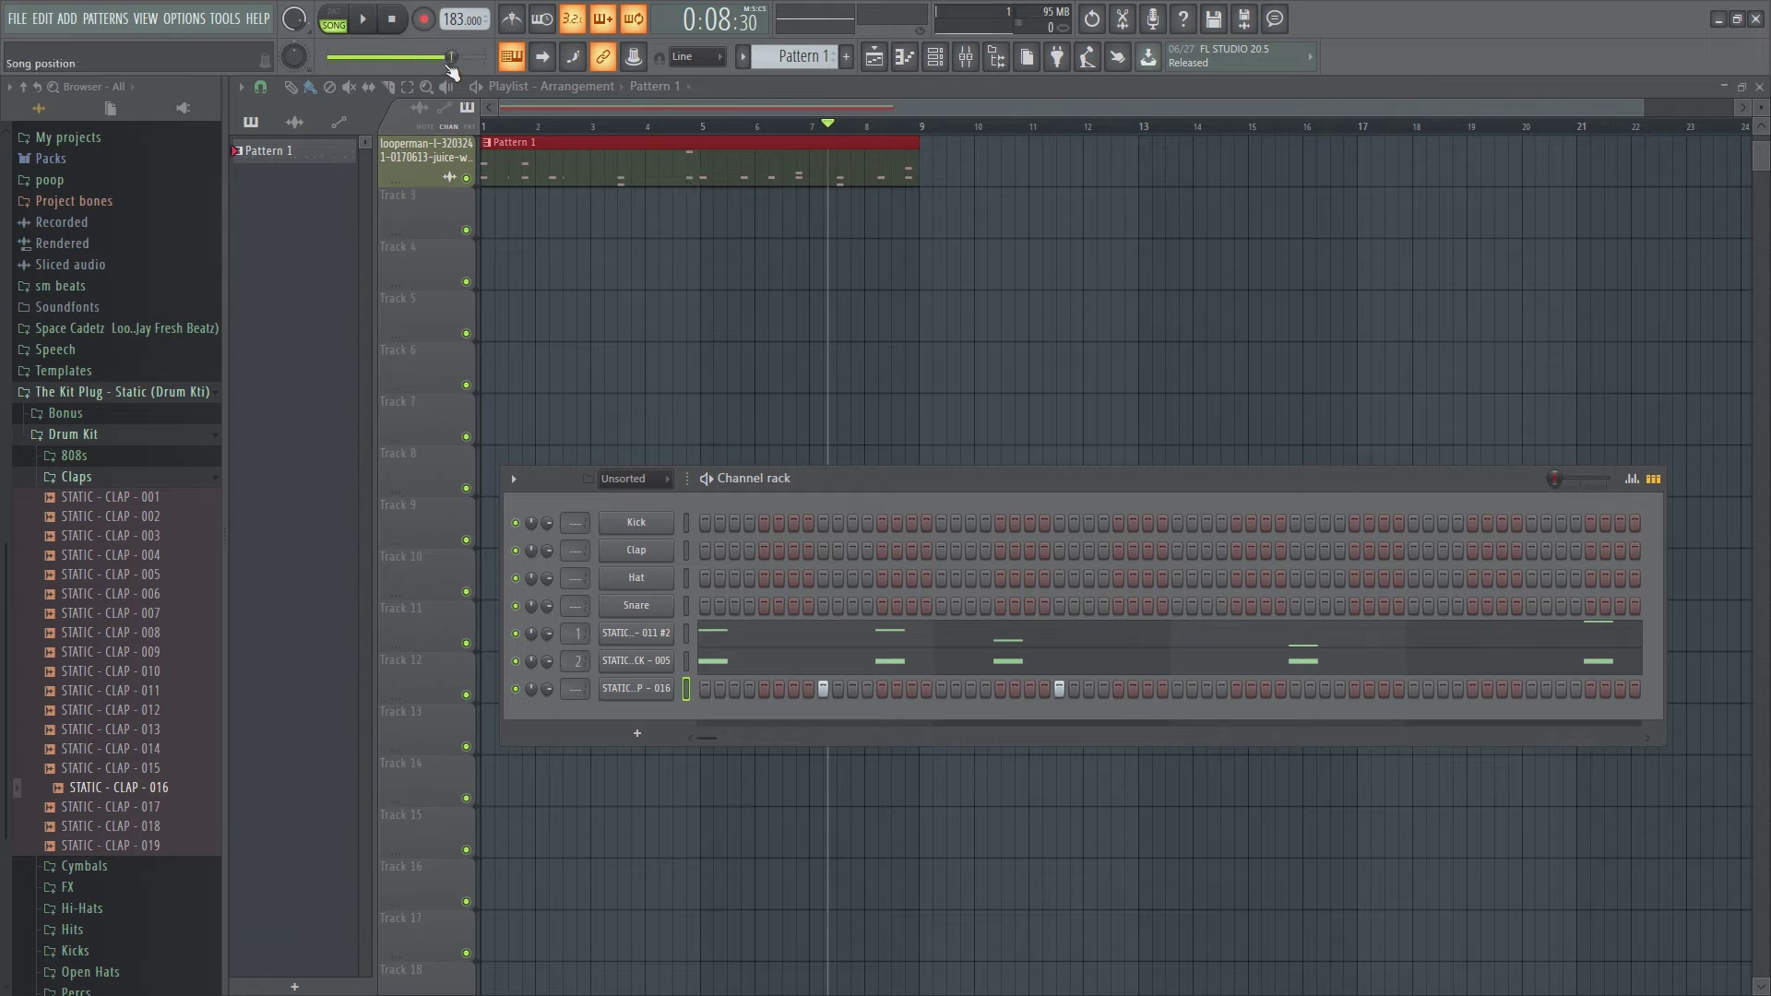
# Replay the arrangement and move the kick channel's bar 3 note to the start of that bar in the piano roll.
pyautogui.press('space')
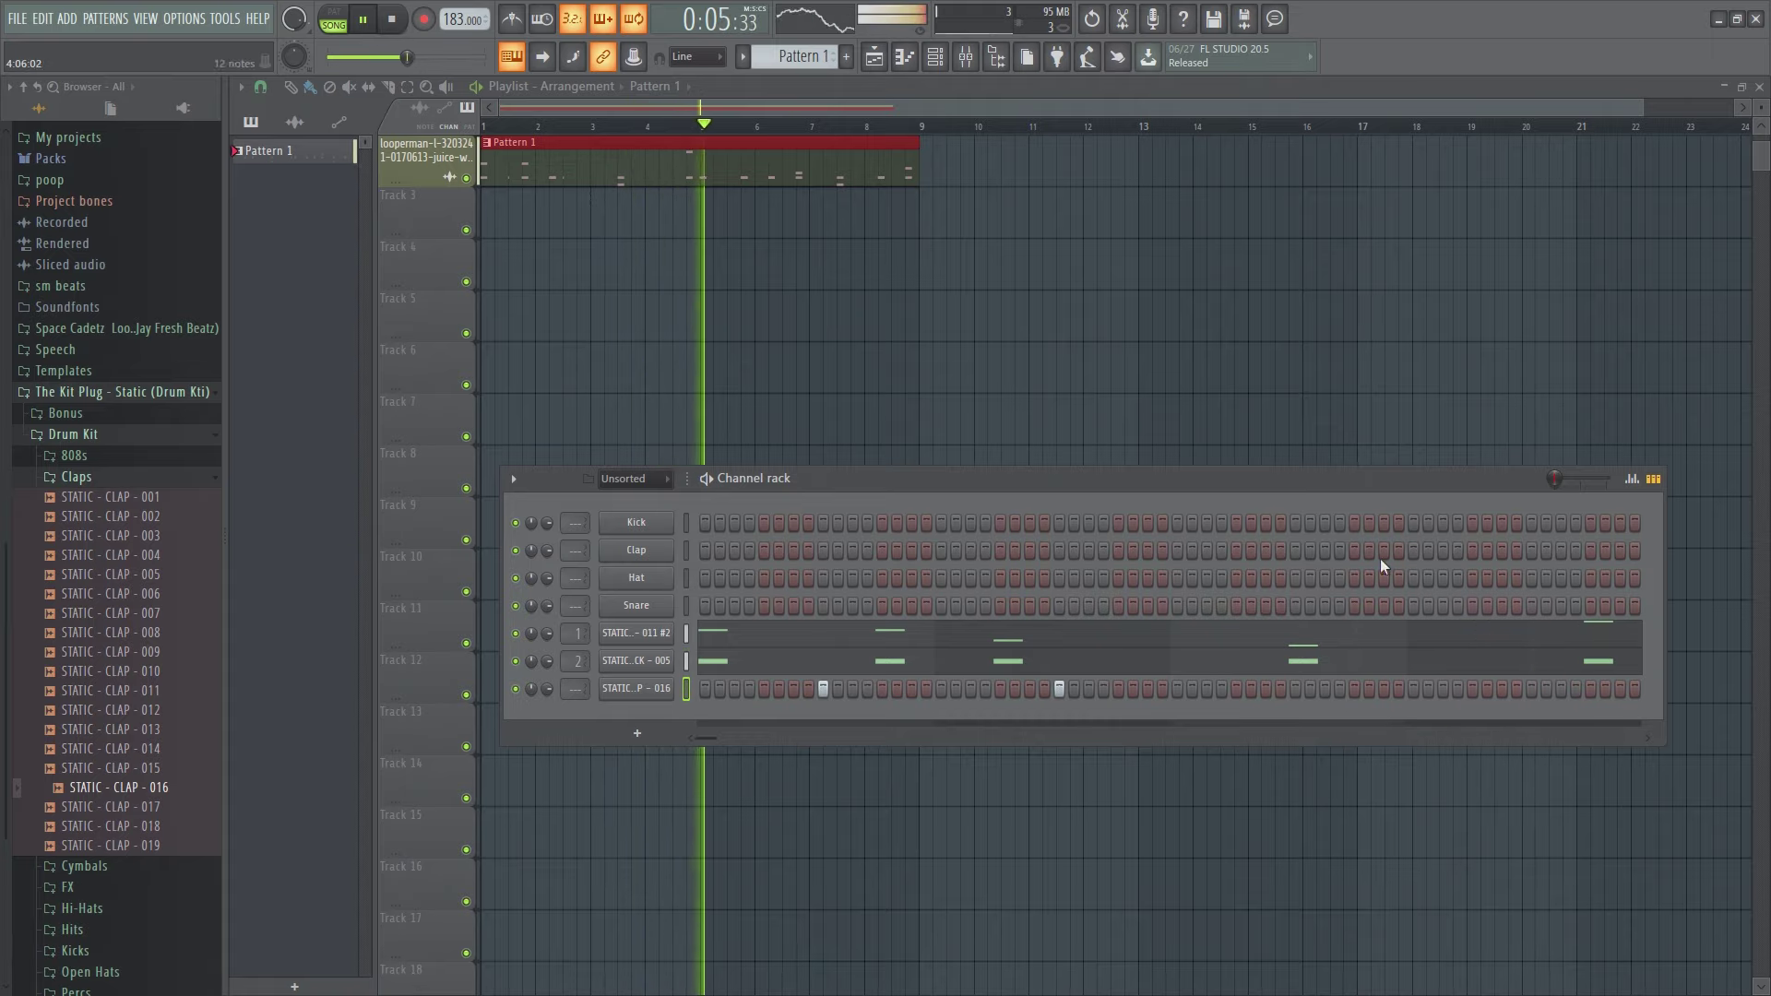
pyautogui.click(378, 24)
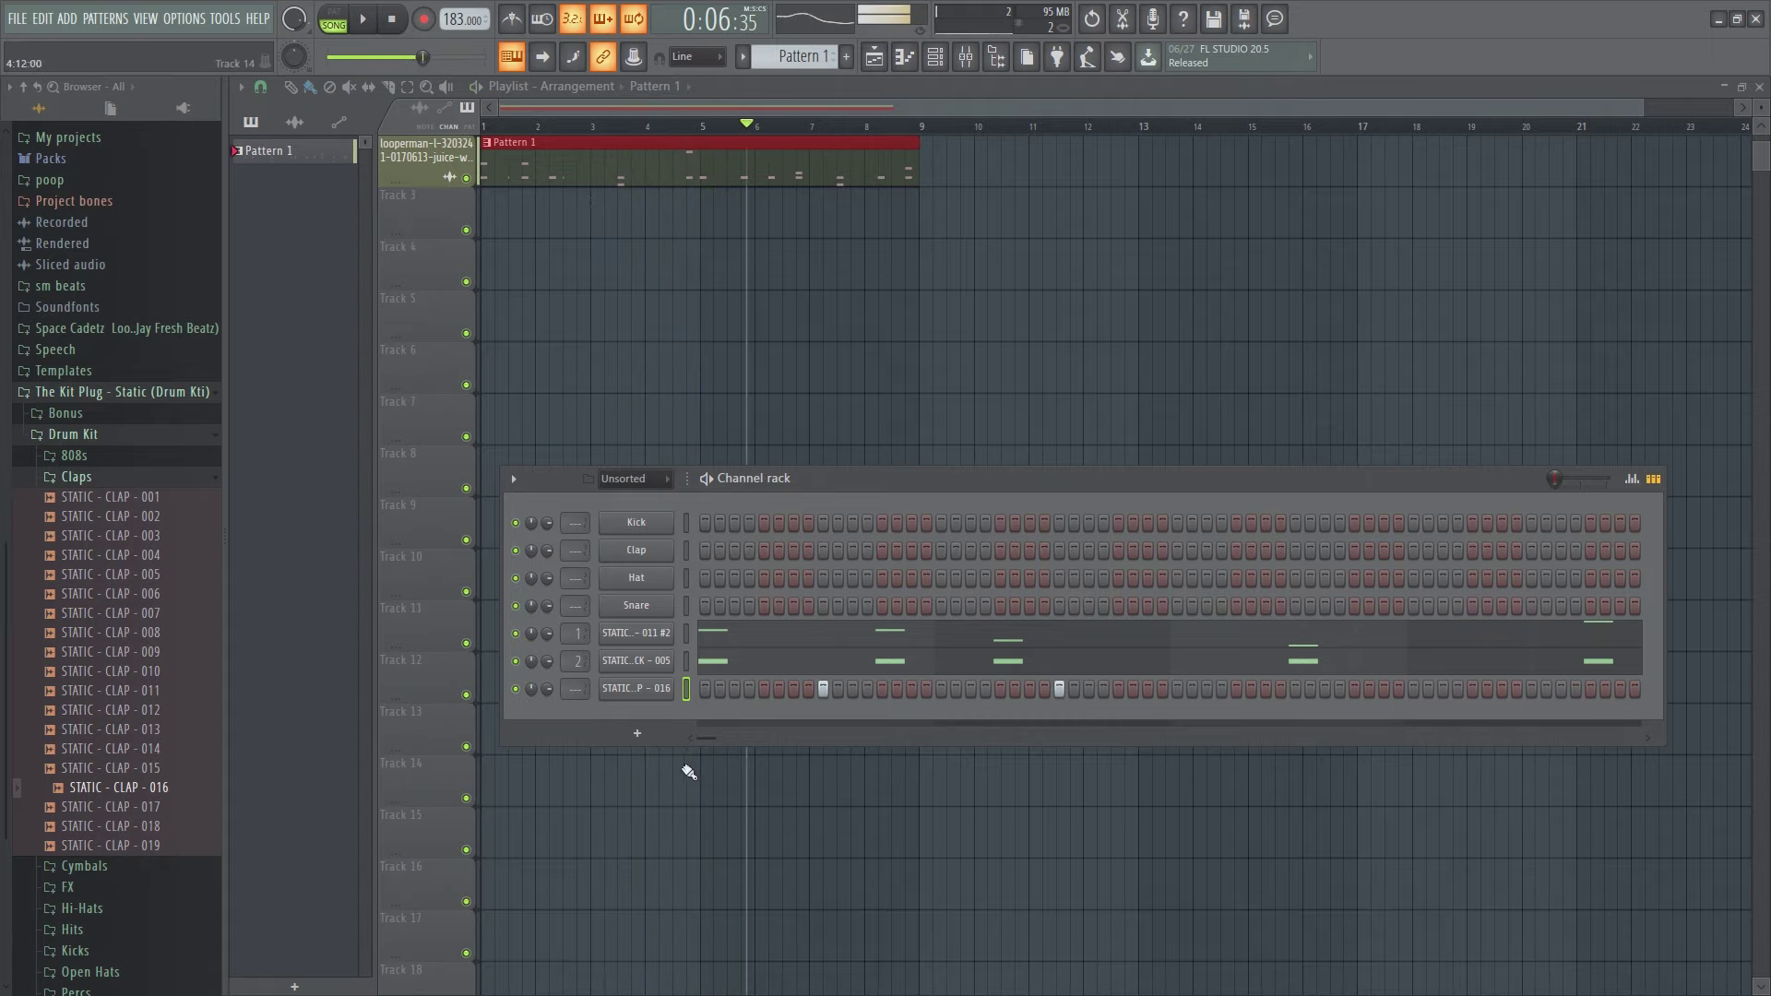
pyautogui.rightClick(670, 664)
pyautogui.click(701, 661)
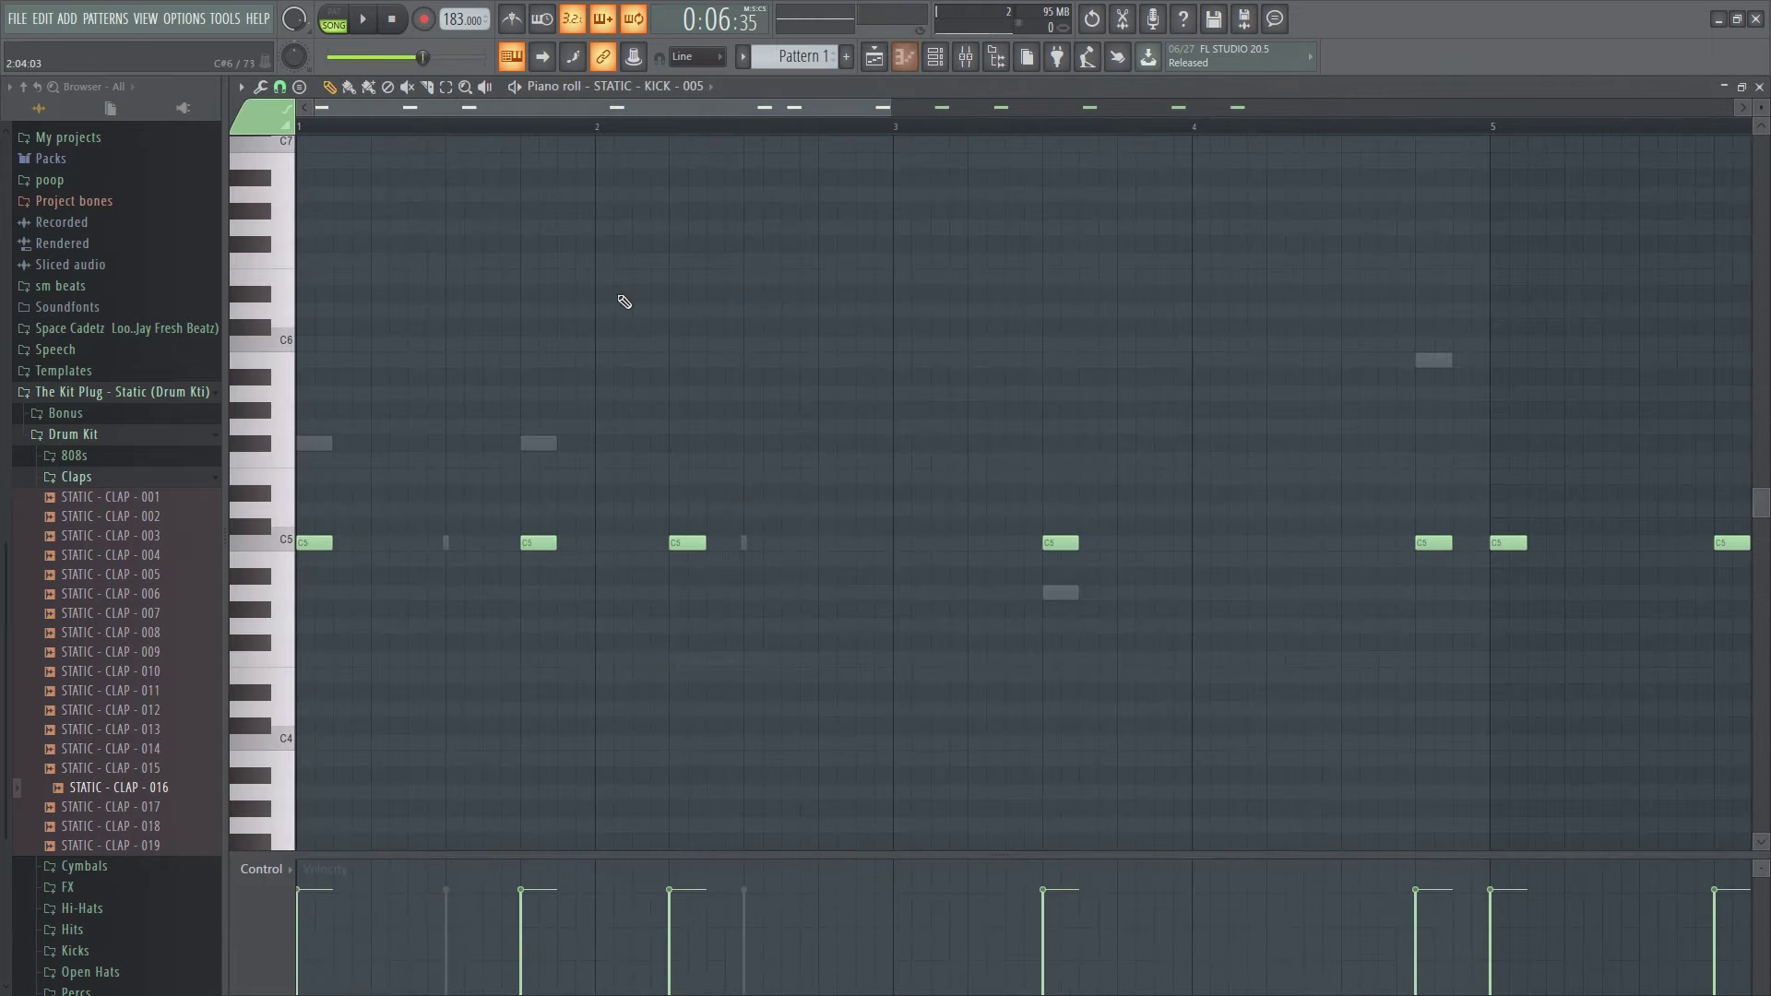
pyautogui.click(365, 22)
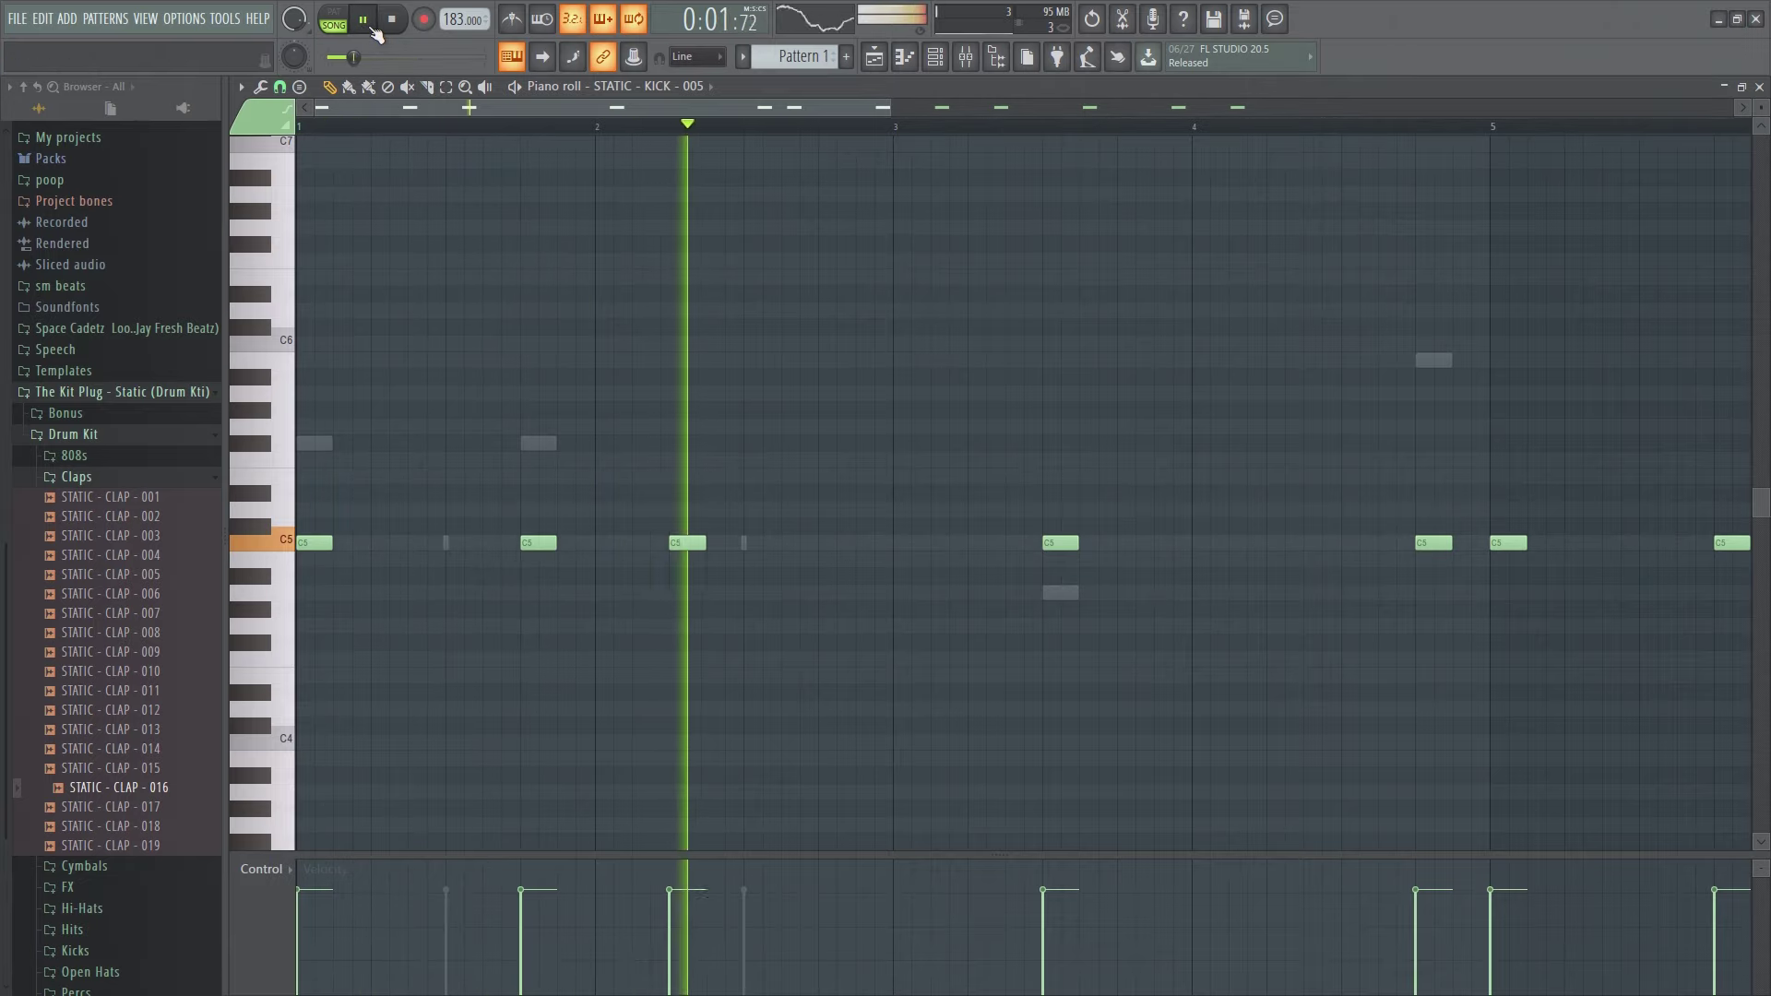
pyautogui.press('space')
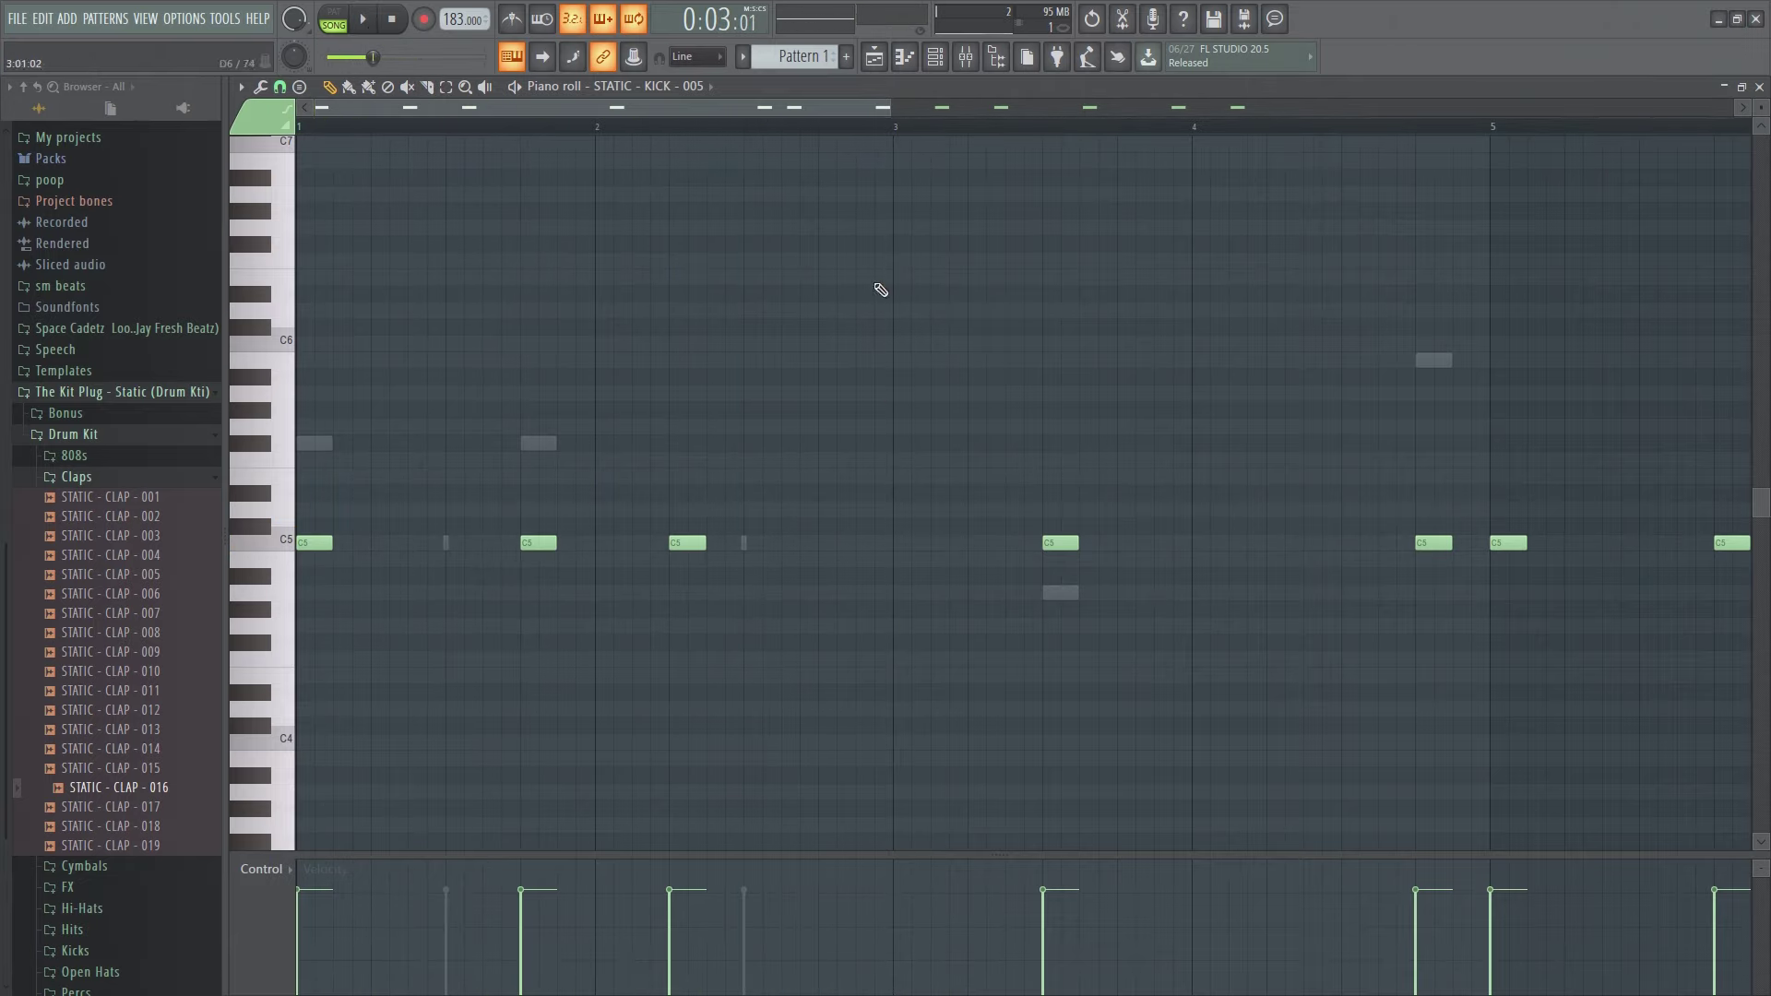
pyautogui.click(332, 21)
pyautogui.press('space')
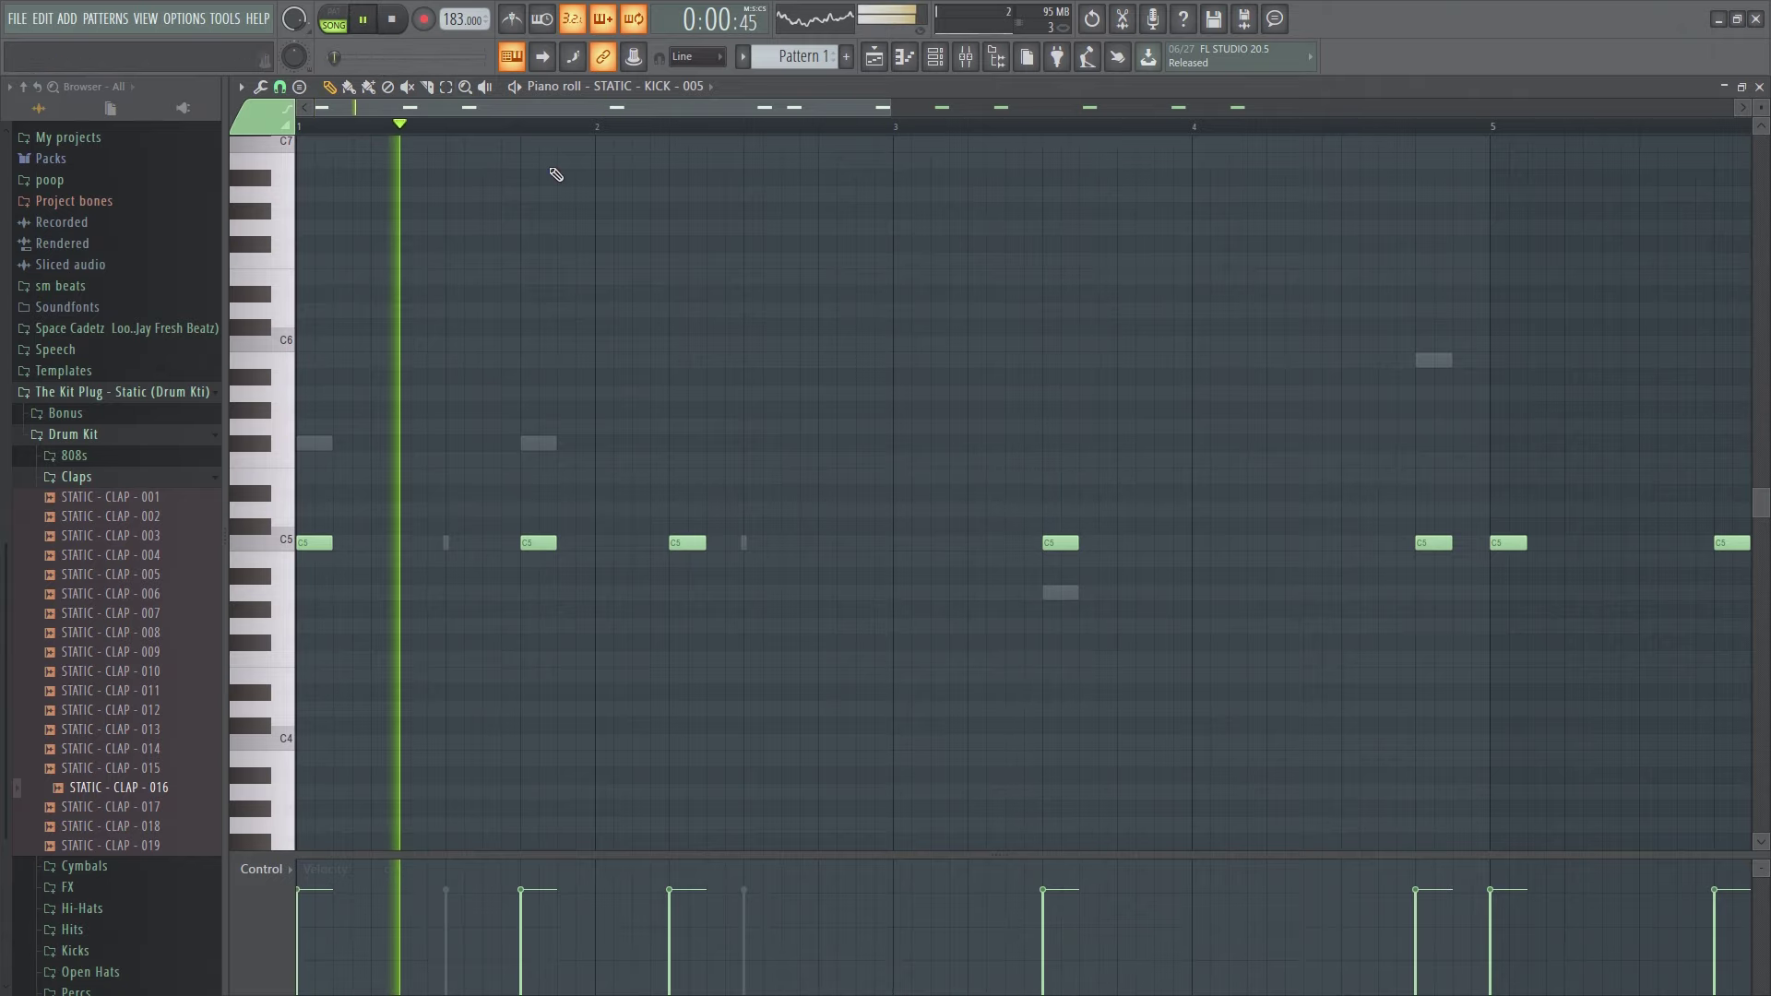
pyautogui.moveTo(1043, 551); pyautogui.dragTo(894, 551)
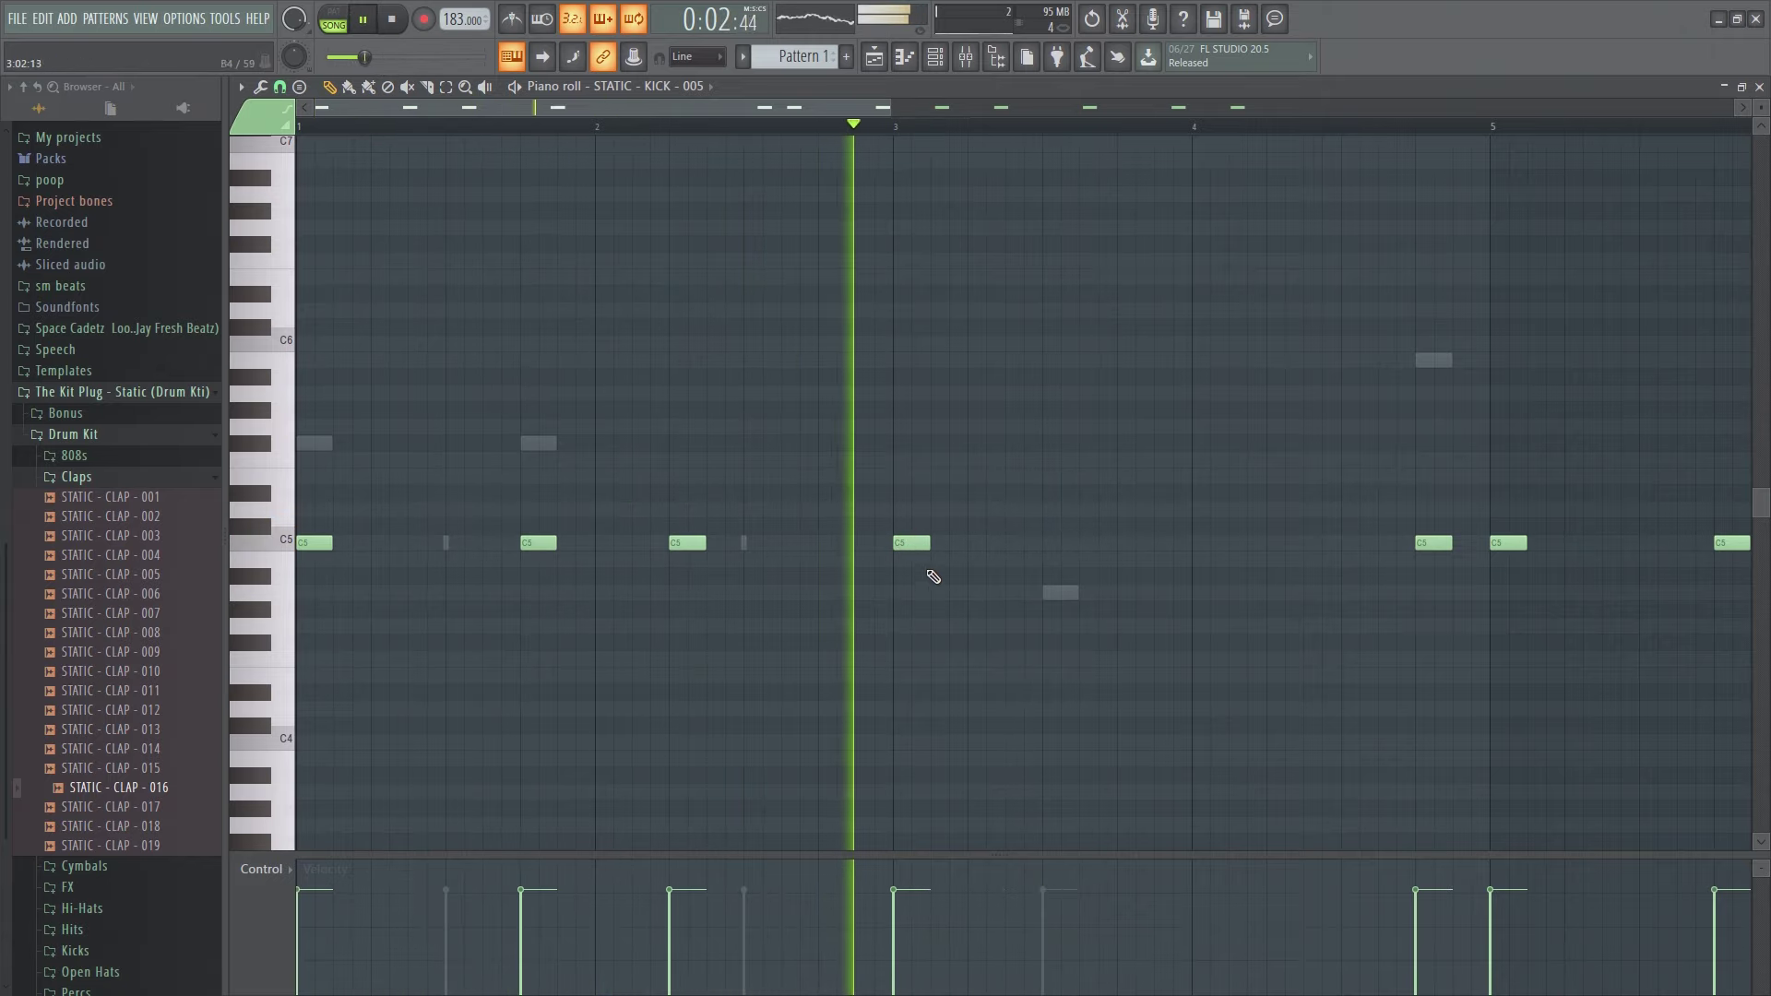
pyautogui.click(1759, 87)
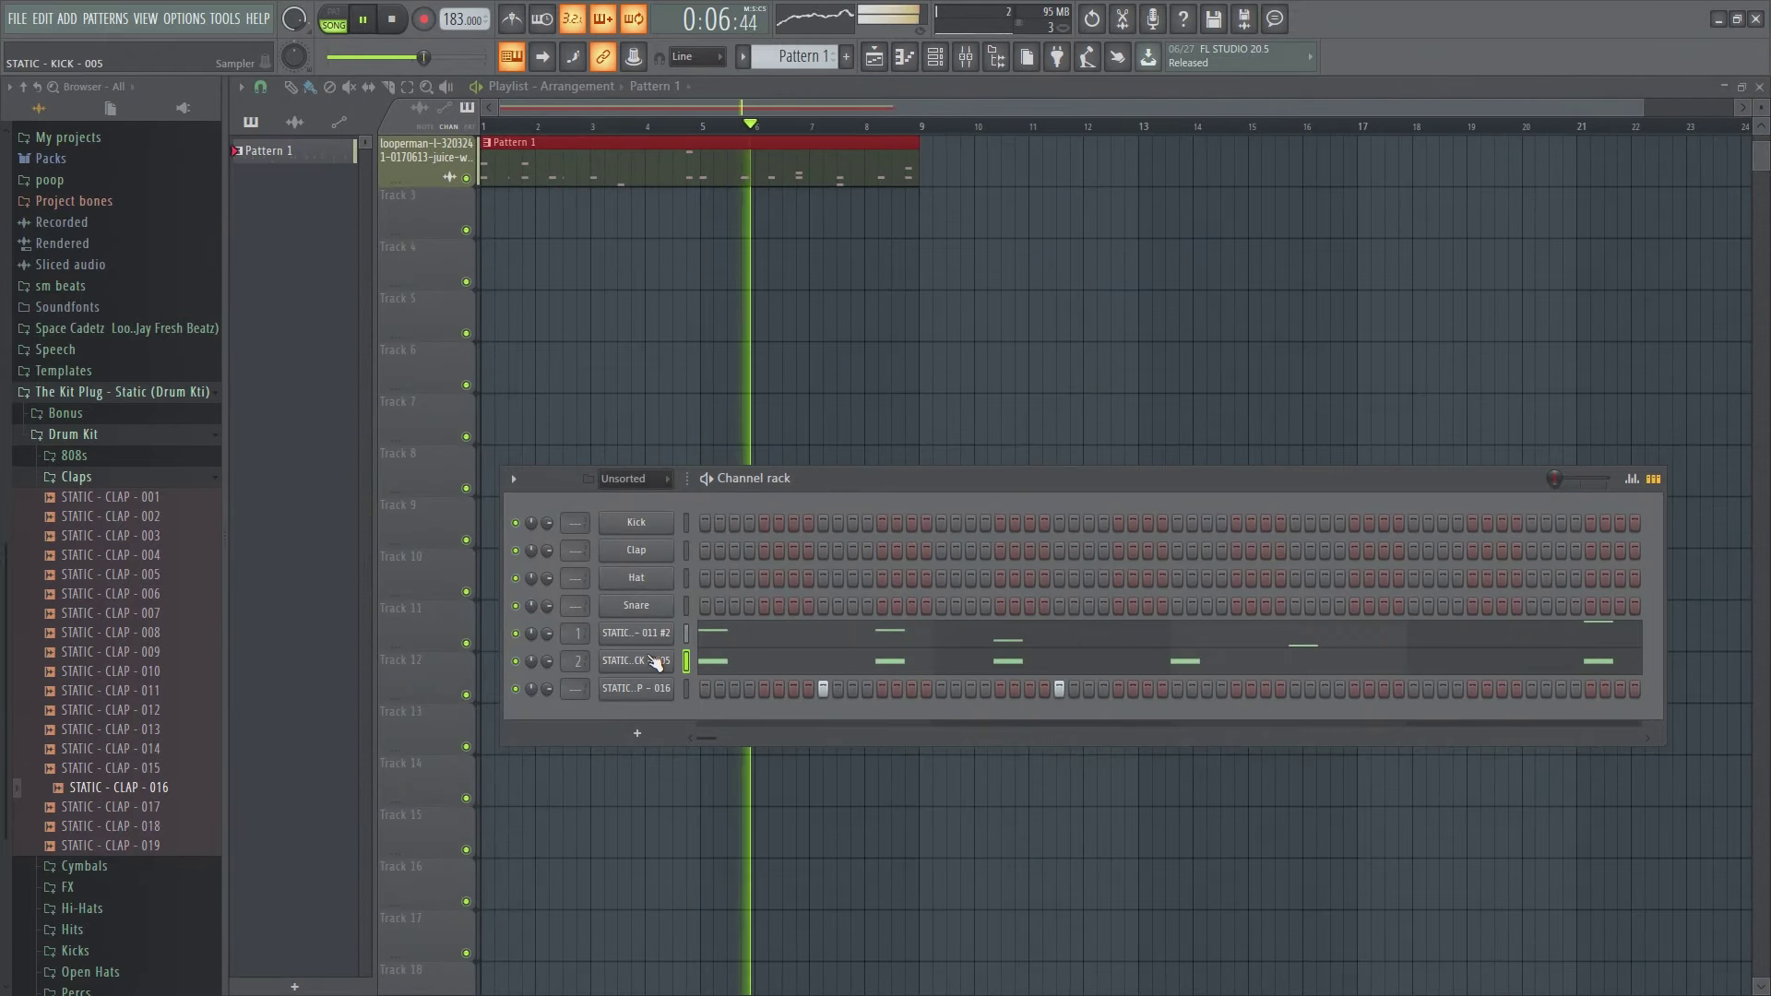
# Move the 808 channel's bar 3 note to the start of the bar so it lines up with the kick.
pyautogui.rightClick(682, 635)
pyautogui.click(712, 635)
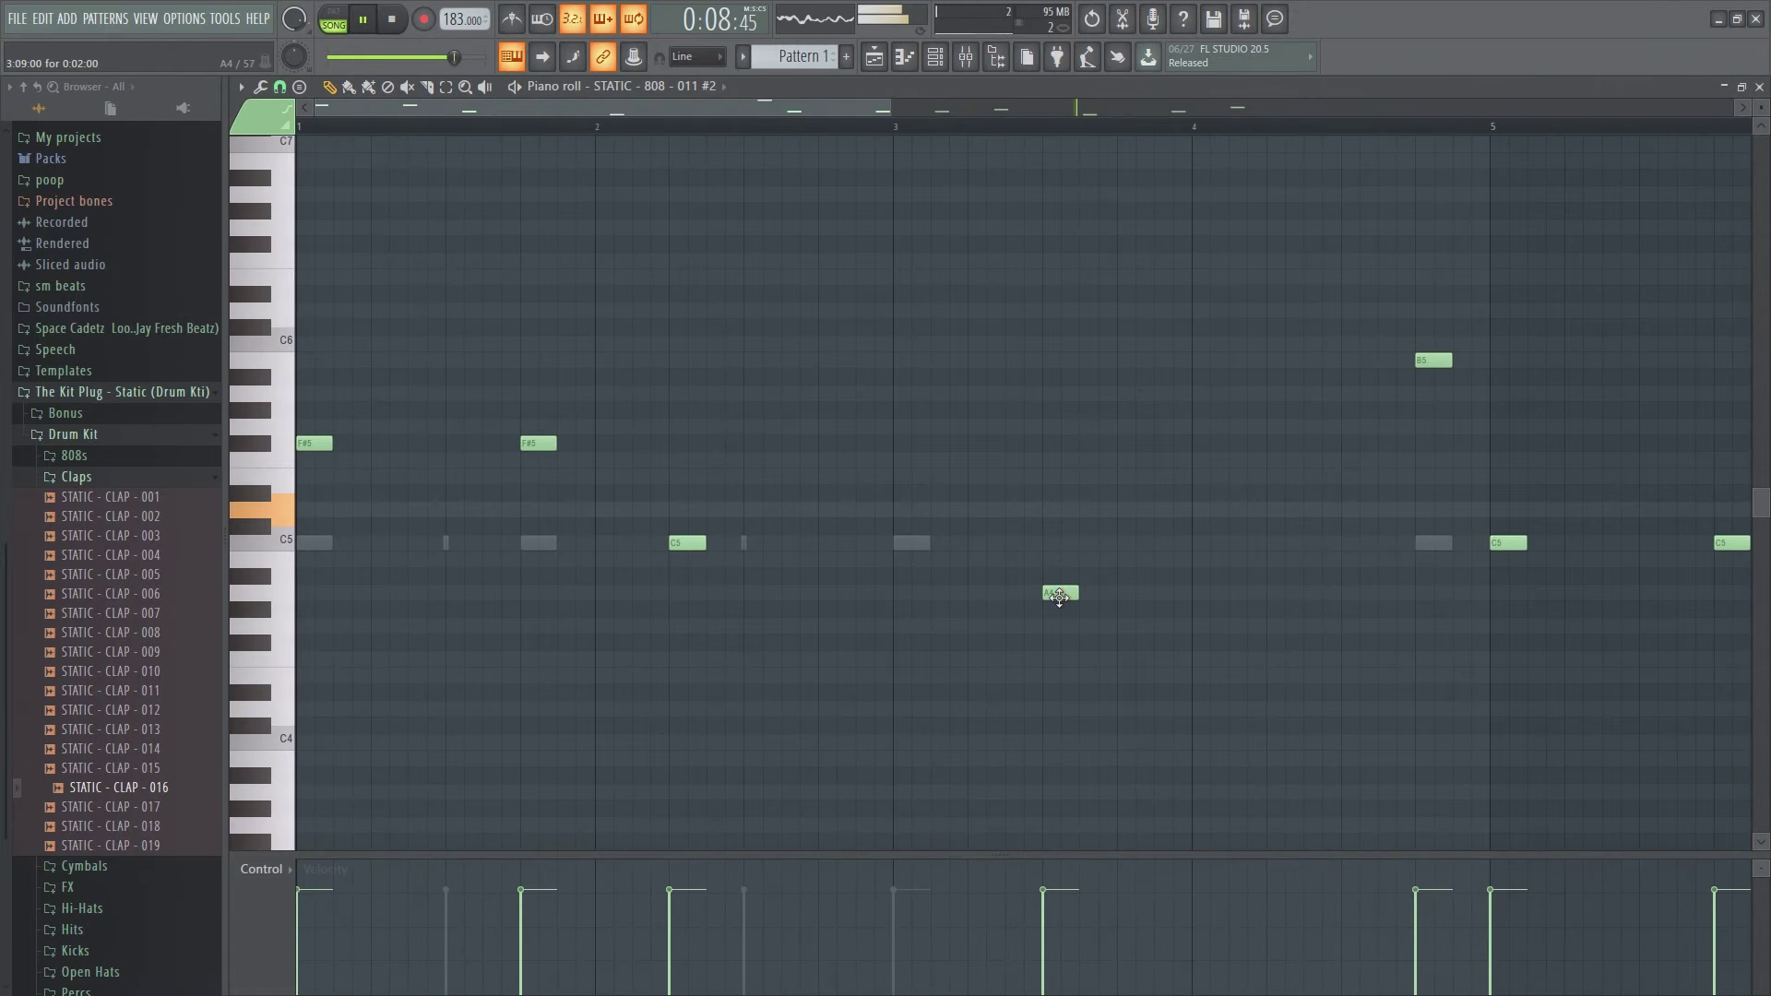
pyautogui.moveTo(1059, 597); pyautogui.dragTo(916, 597)
pyautogui.click(1760, 87)
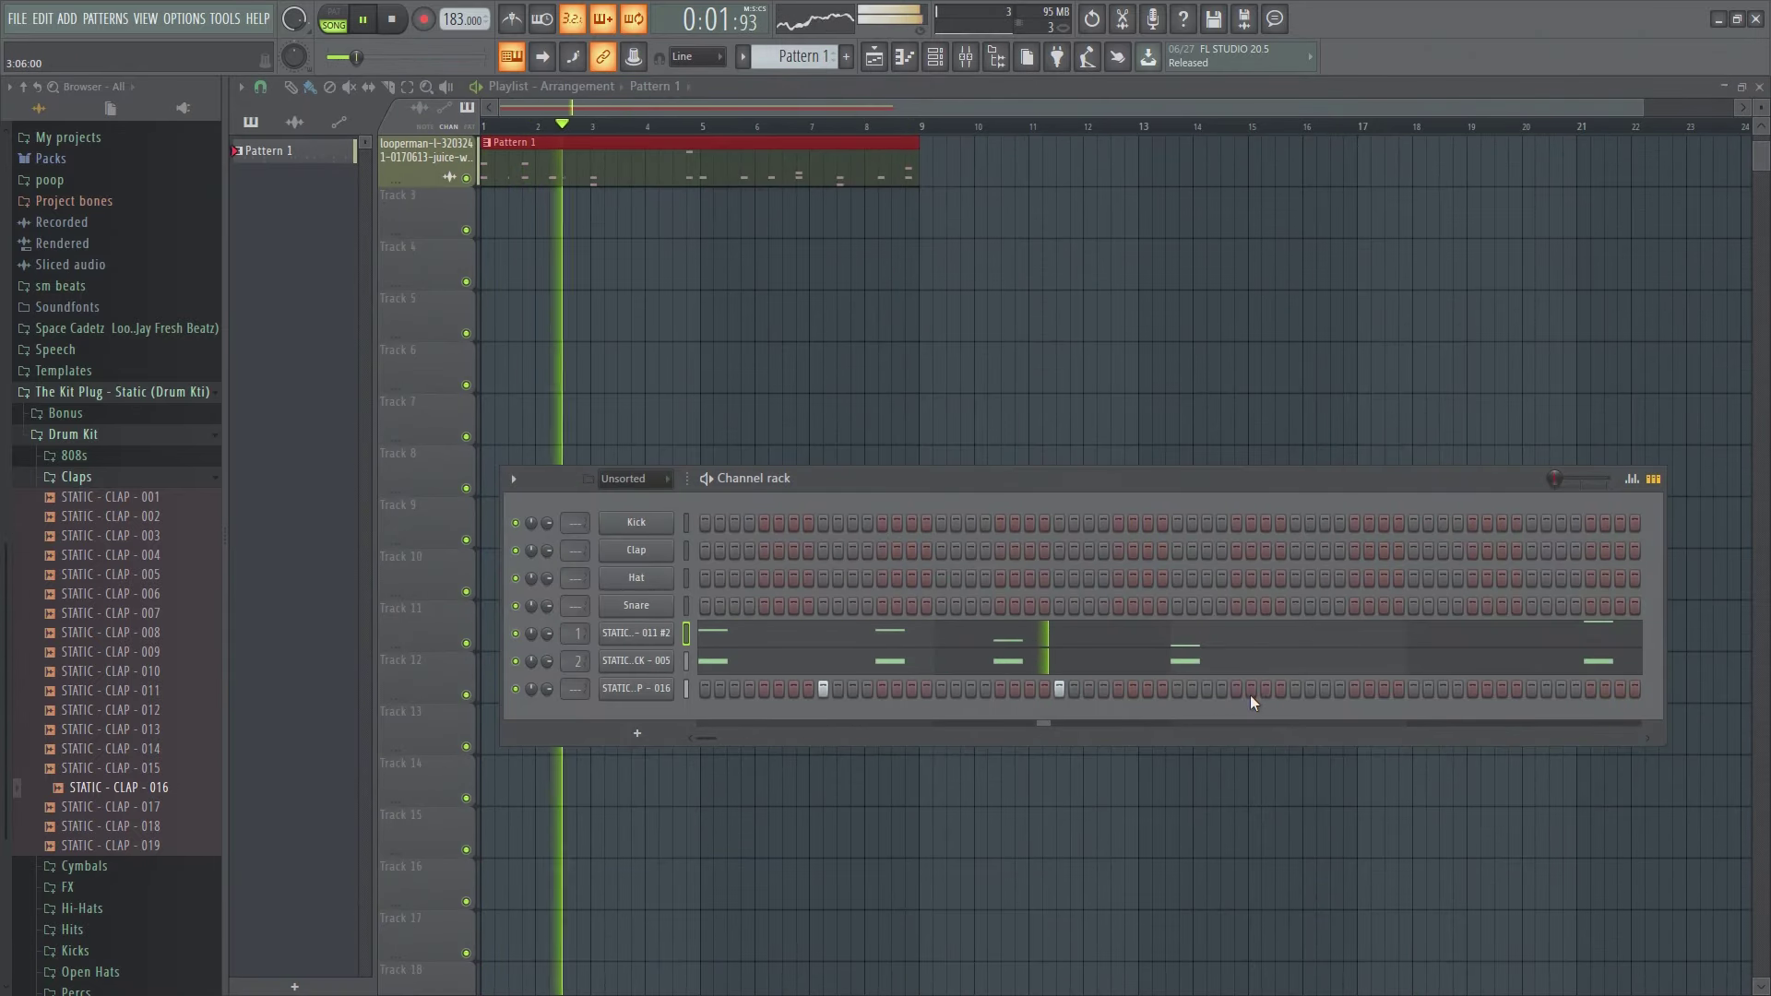
# Add clap hits on steps 41, 51 and 57 while listening to the arrangement.
pyautogui.click(1295, 689)
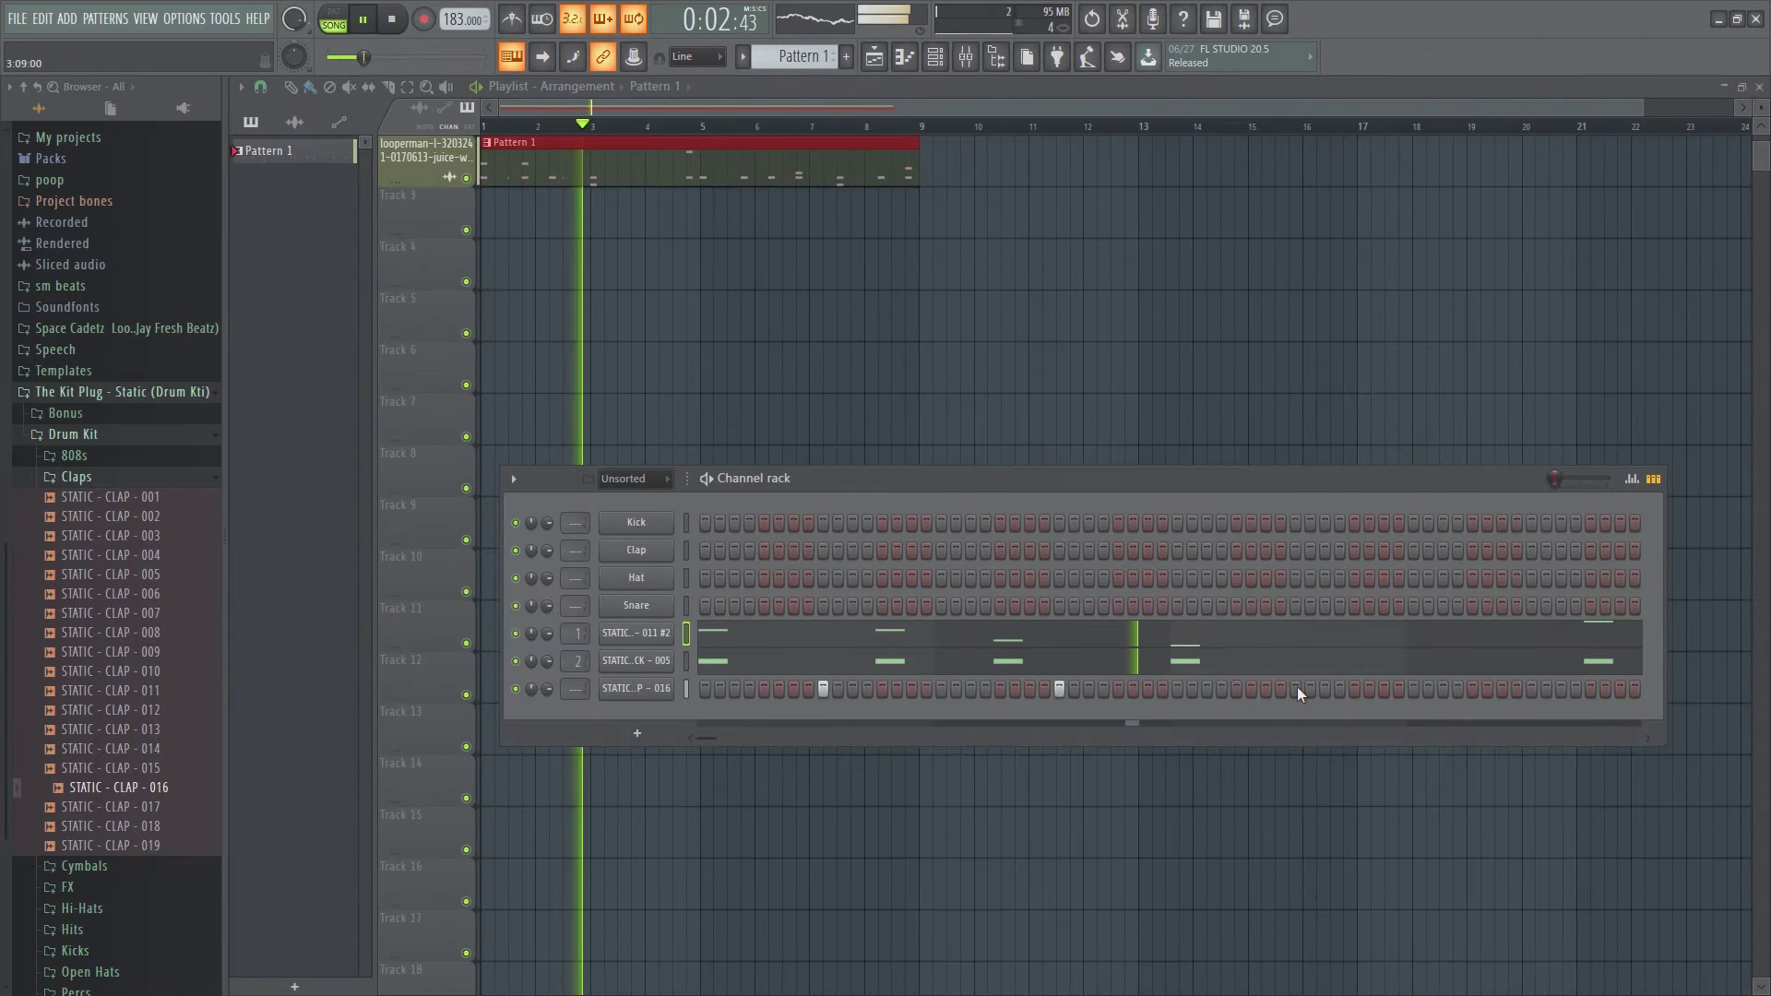
pyautogui.click(1533, 687)
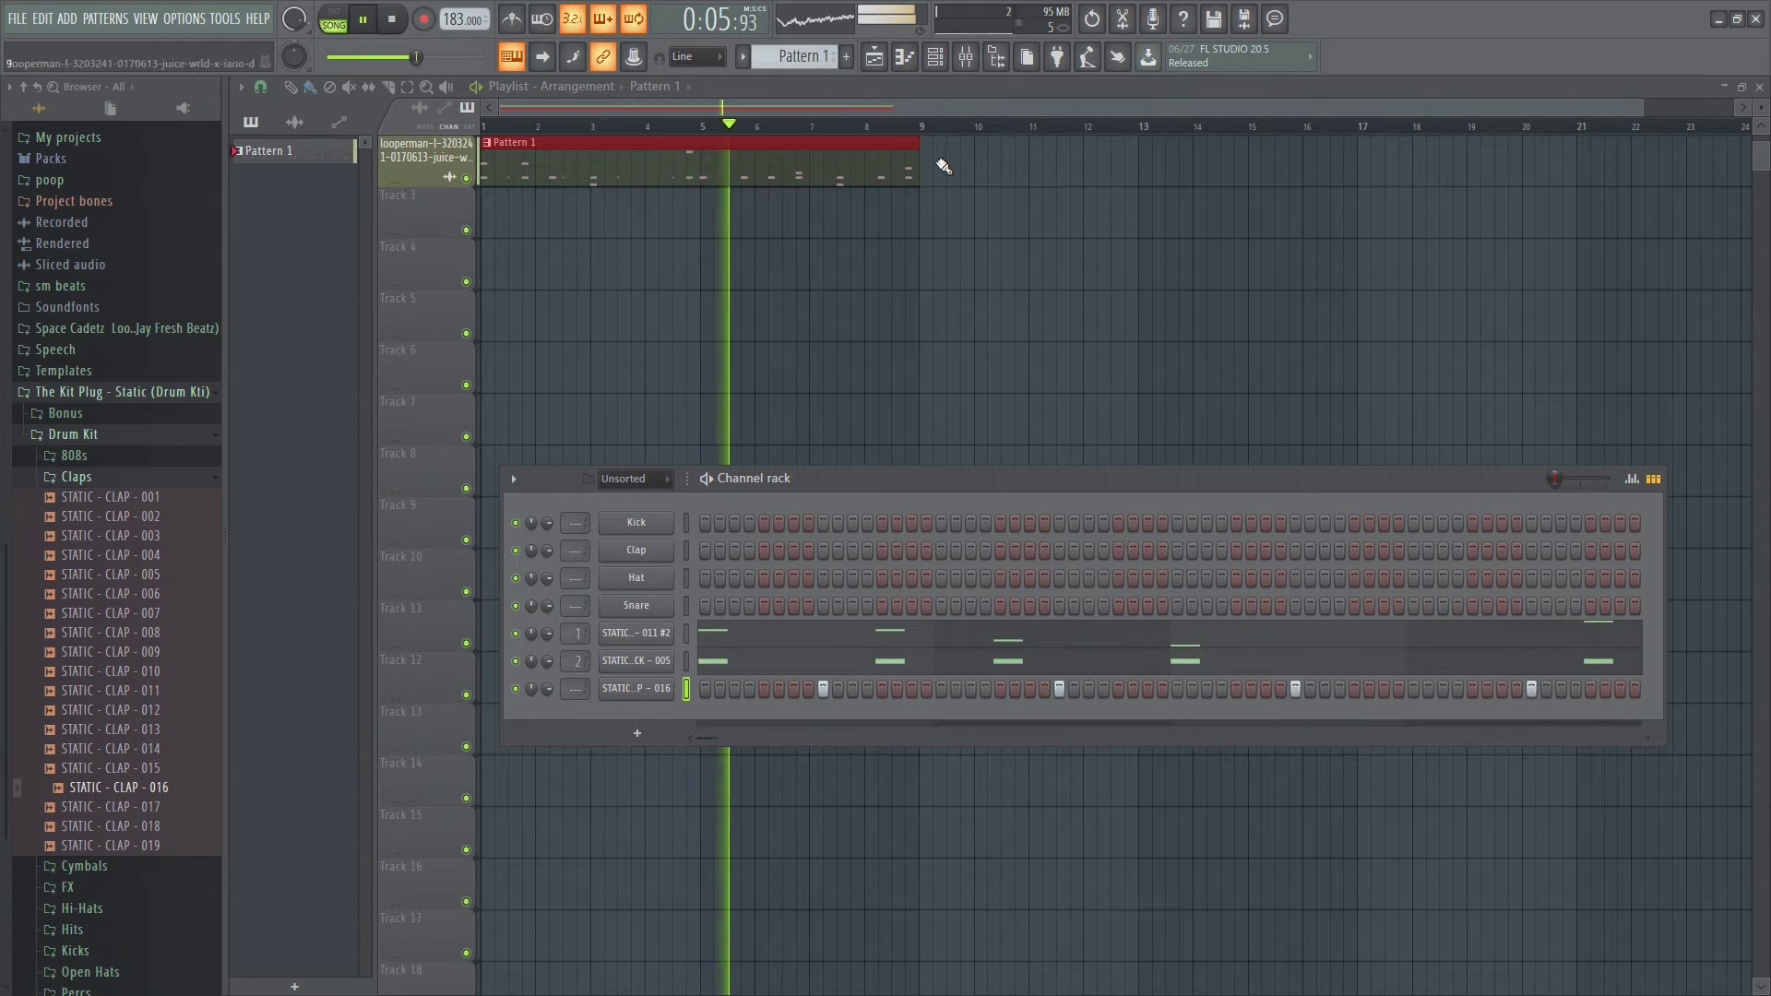
pyautogui.moveTo(1600, 740); pyautogui.dragTo(515, 725)
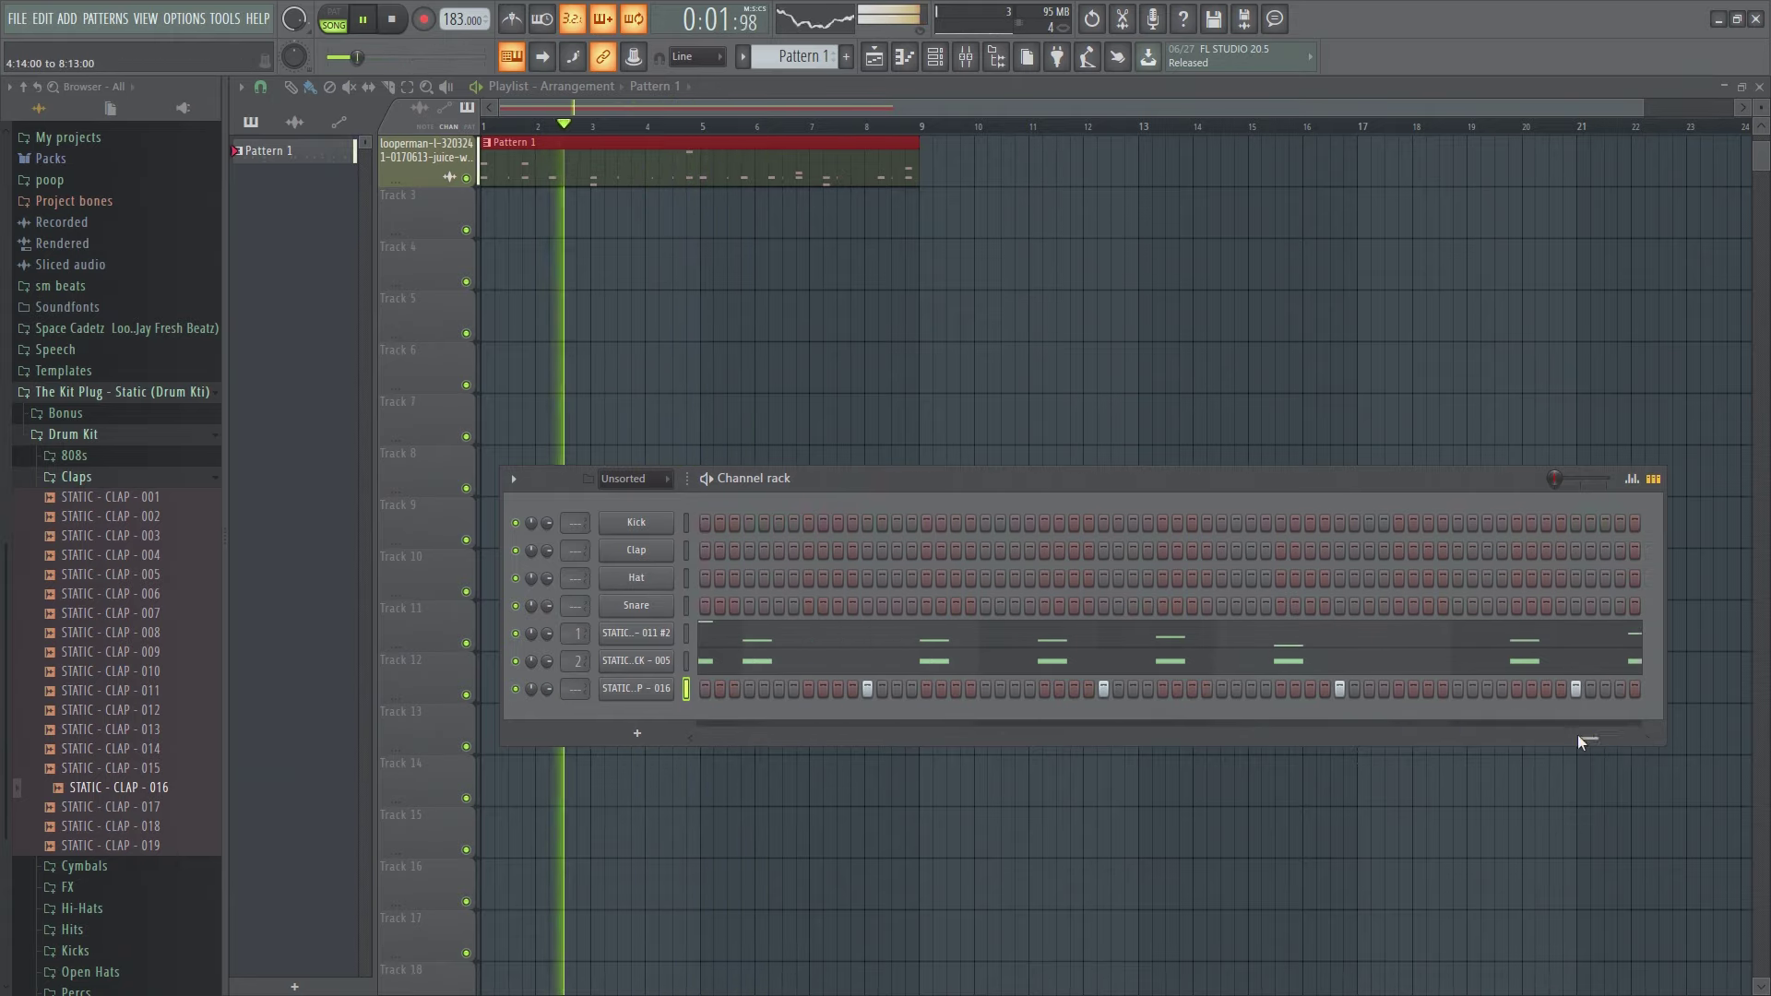
pyautogui.press('space')
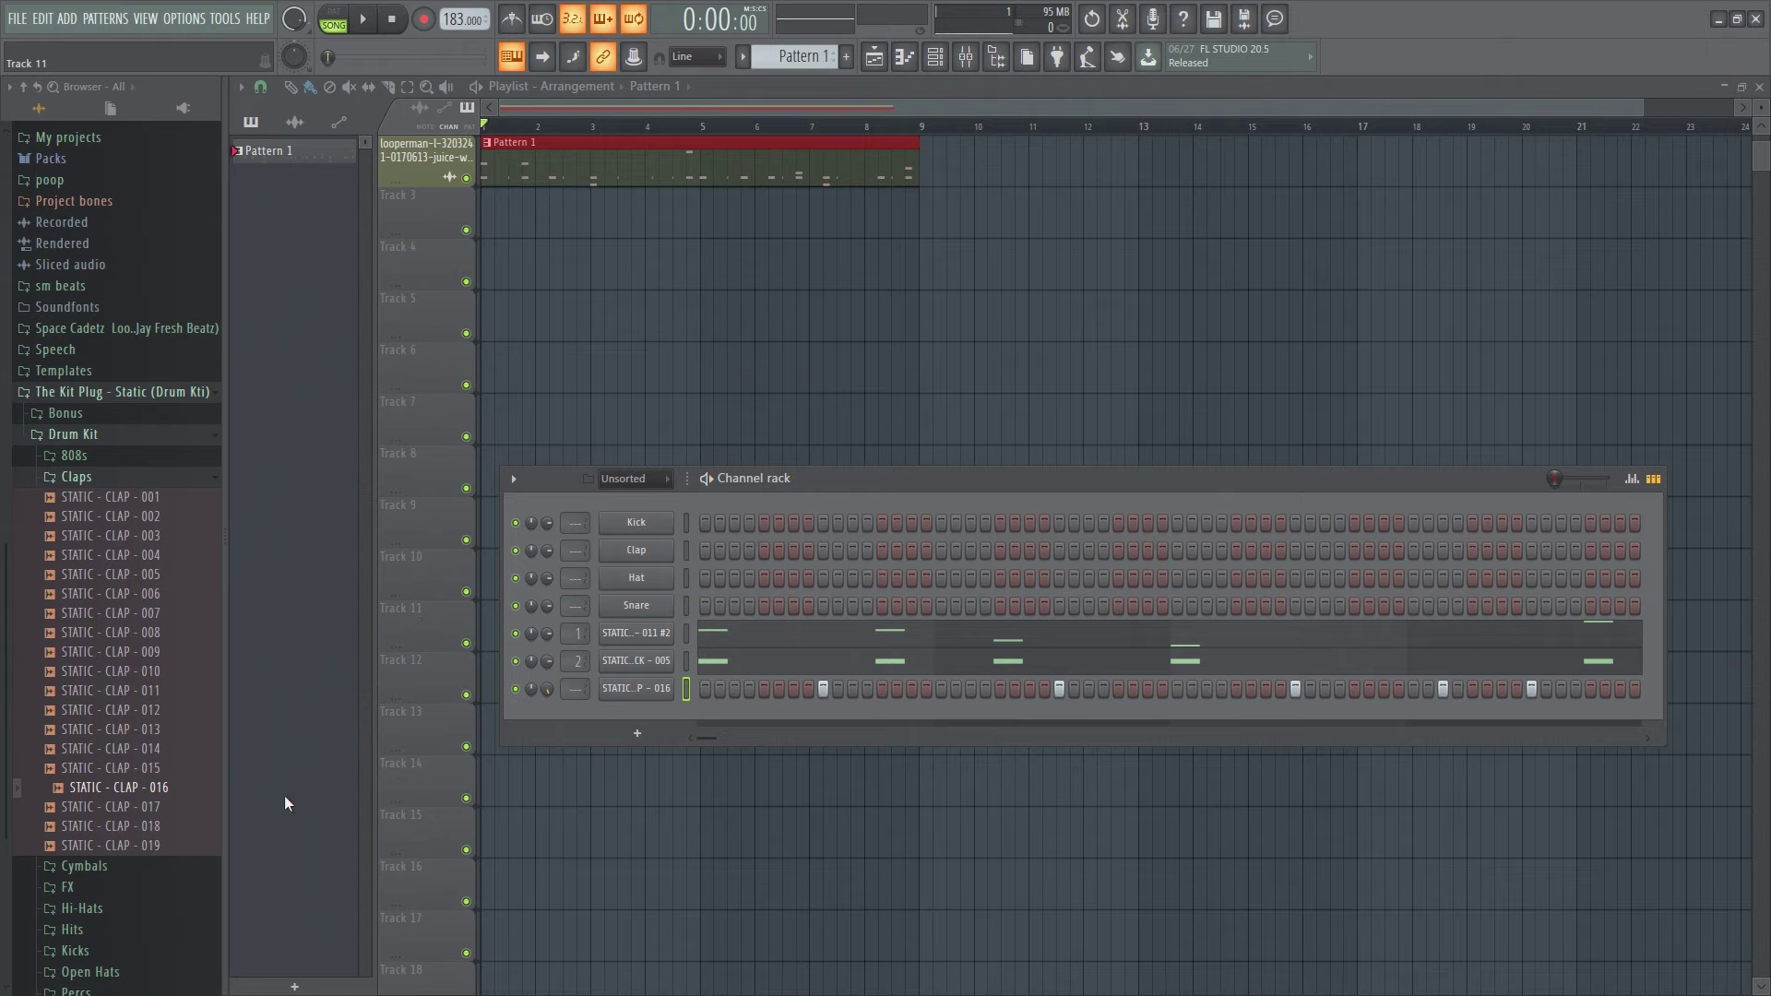
# Audition the kit's snares and load STATIC - SNARE - 018 as a new channel with hits on the same steps as the clap.
pyautogui.scroll(-3, 189, 778)
pyautogui.click(189, 901)
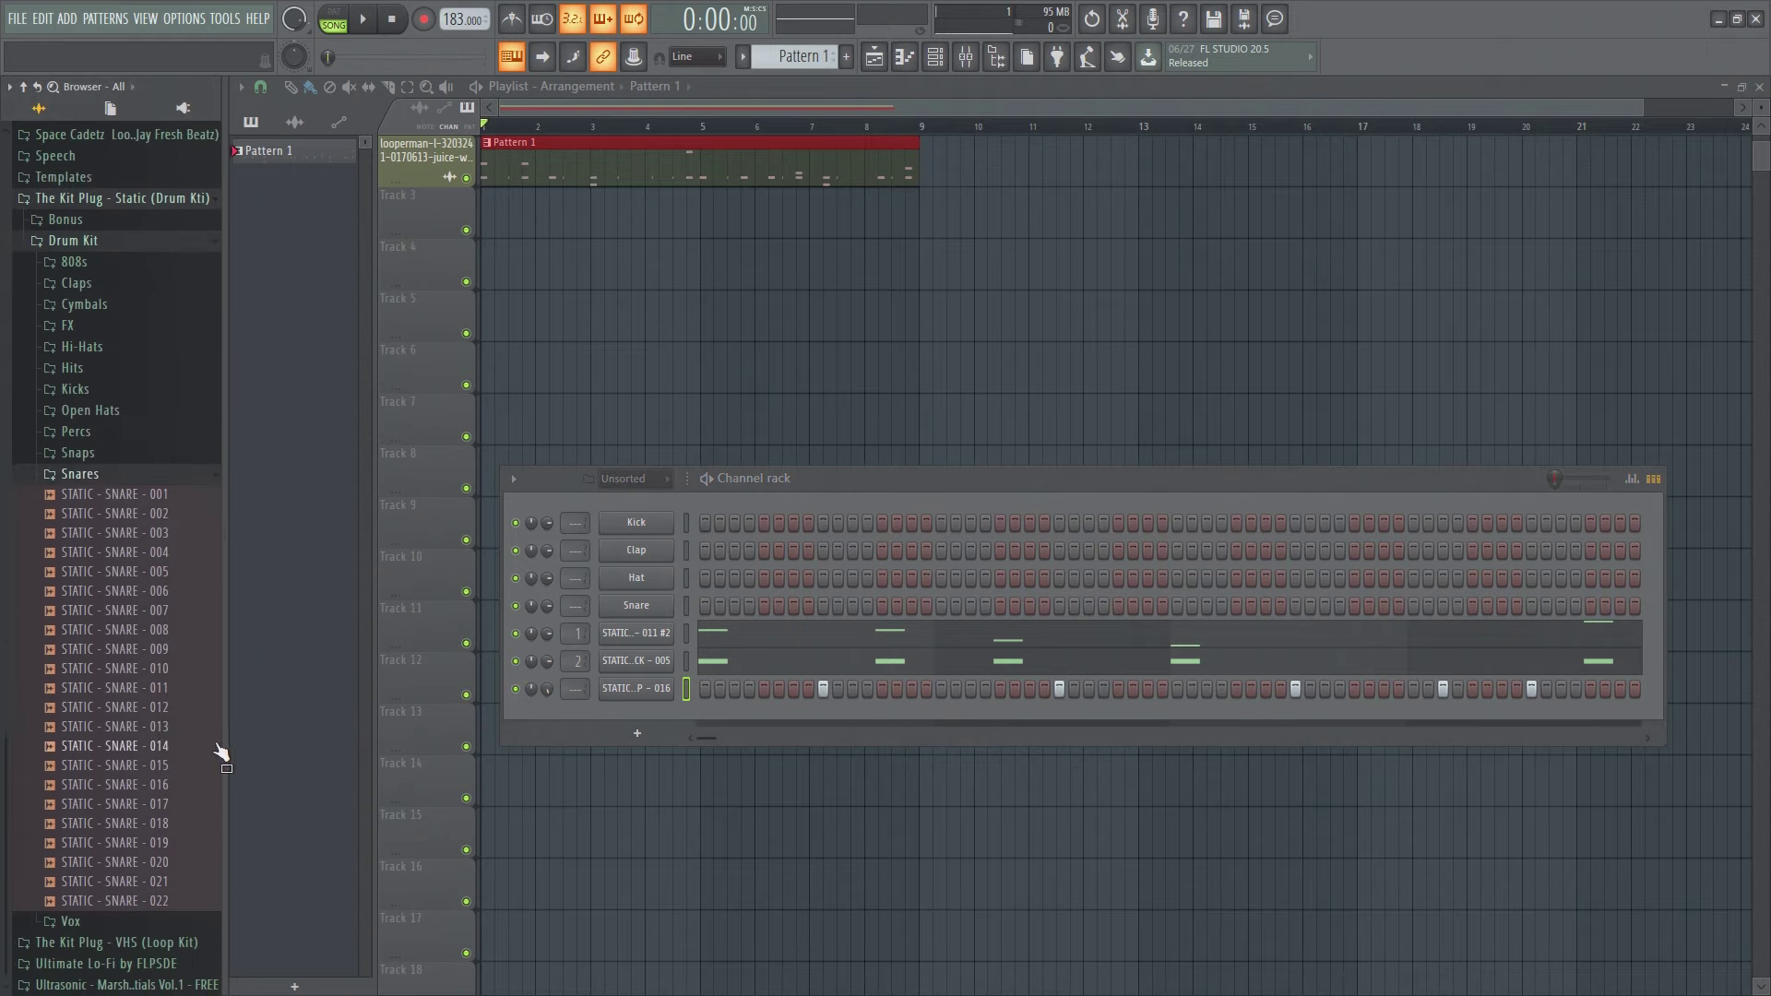
pyautogui.press('space')
pyautogui.press('space')
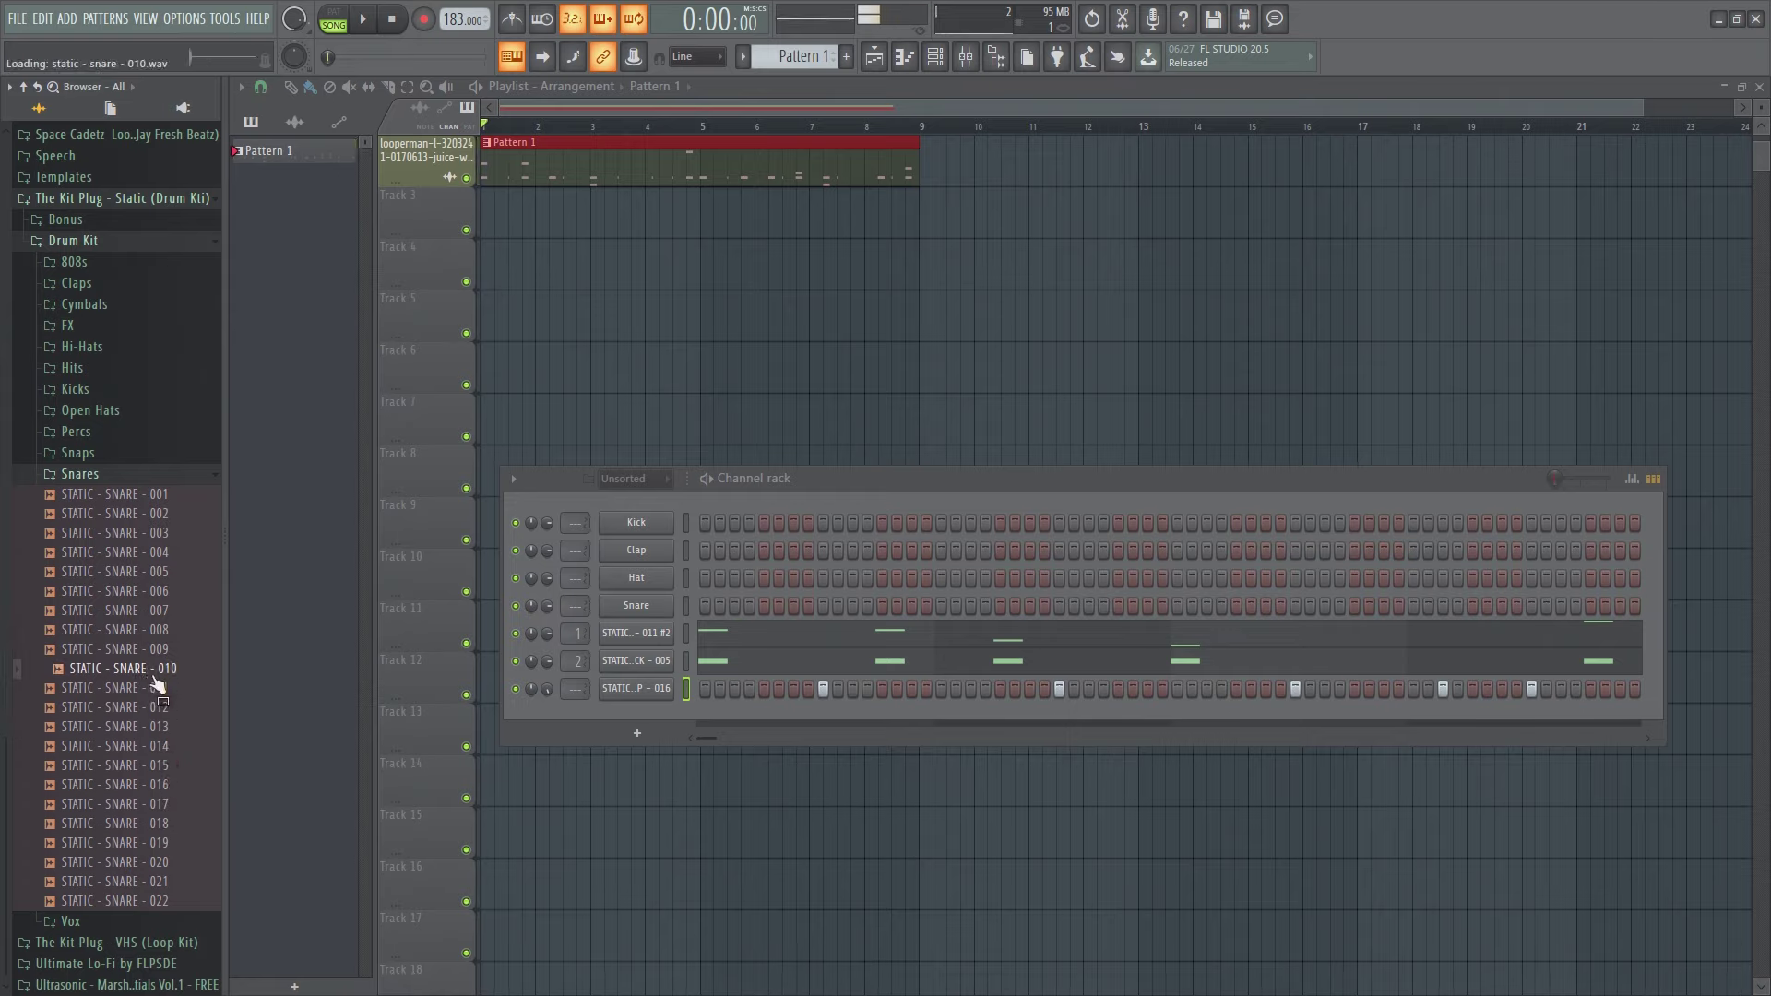
# Audition the kit's hi-hats against the playing arrangement and add STATIC - HH - 014 as a new channel.
pyautogui.scroll(3, 150, 496)
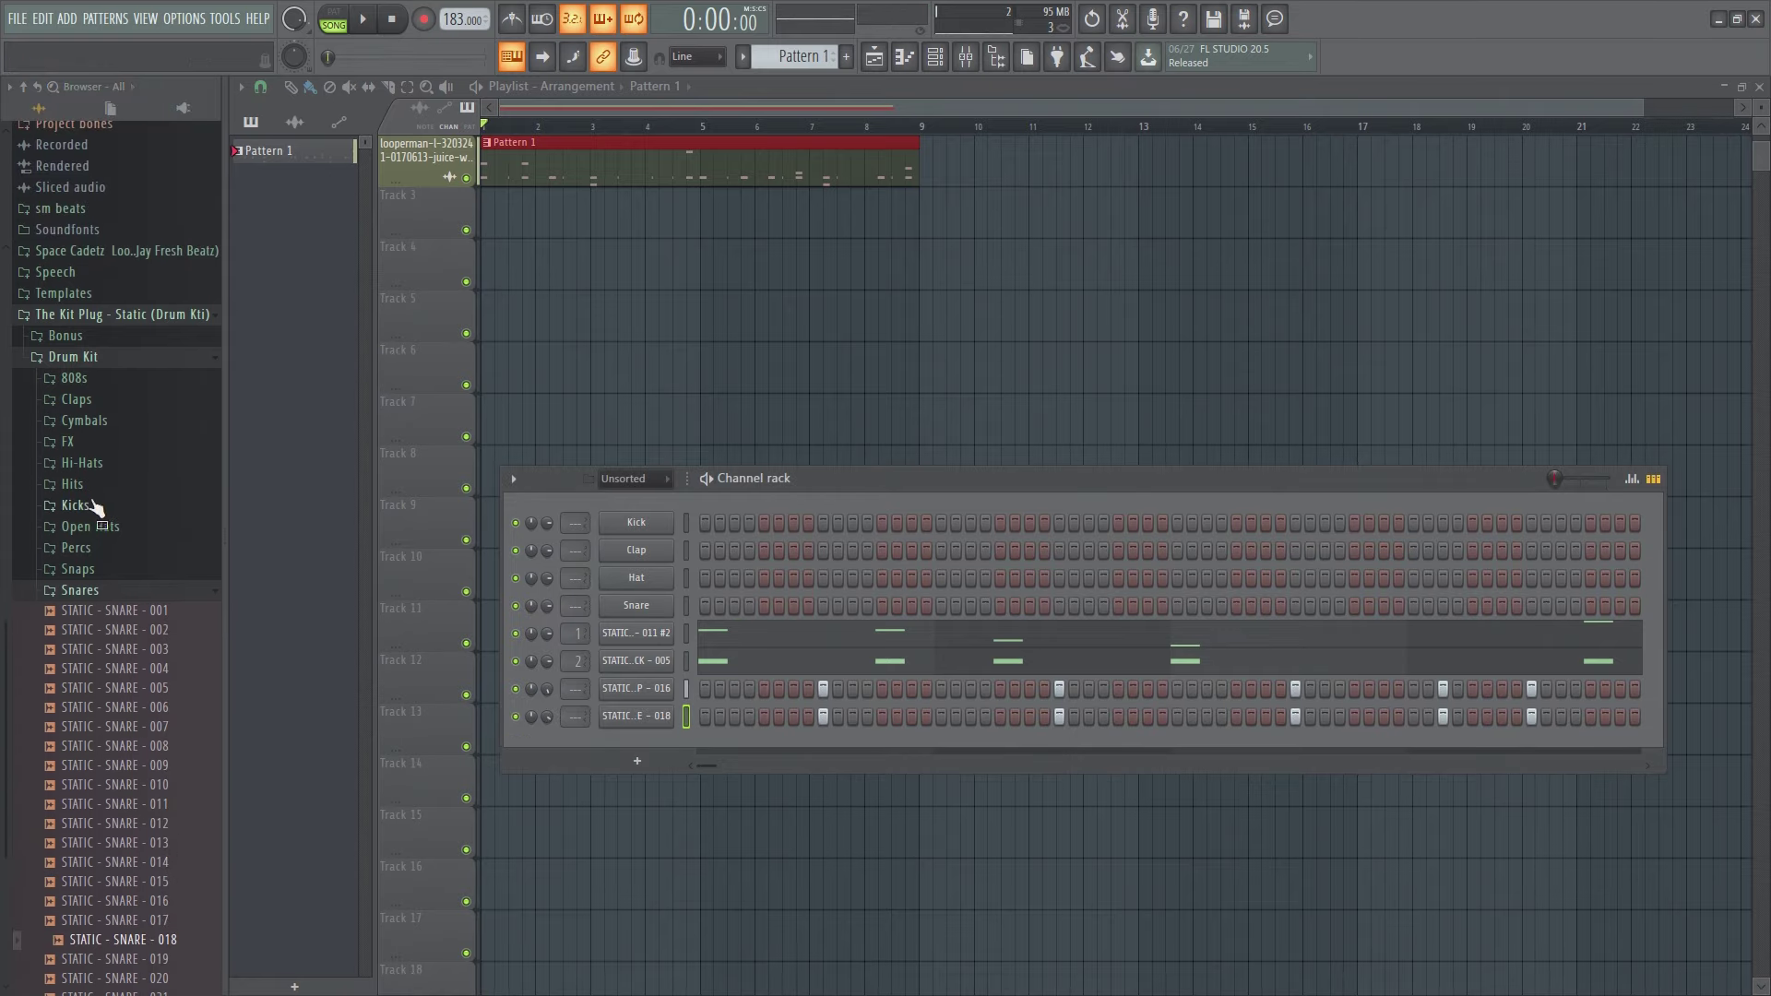
pyautogui.click(96, 463)
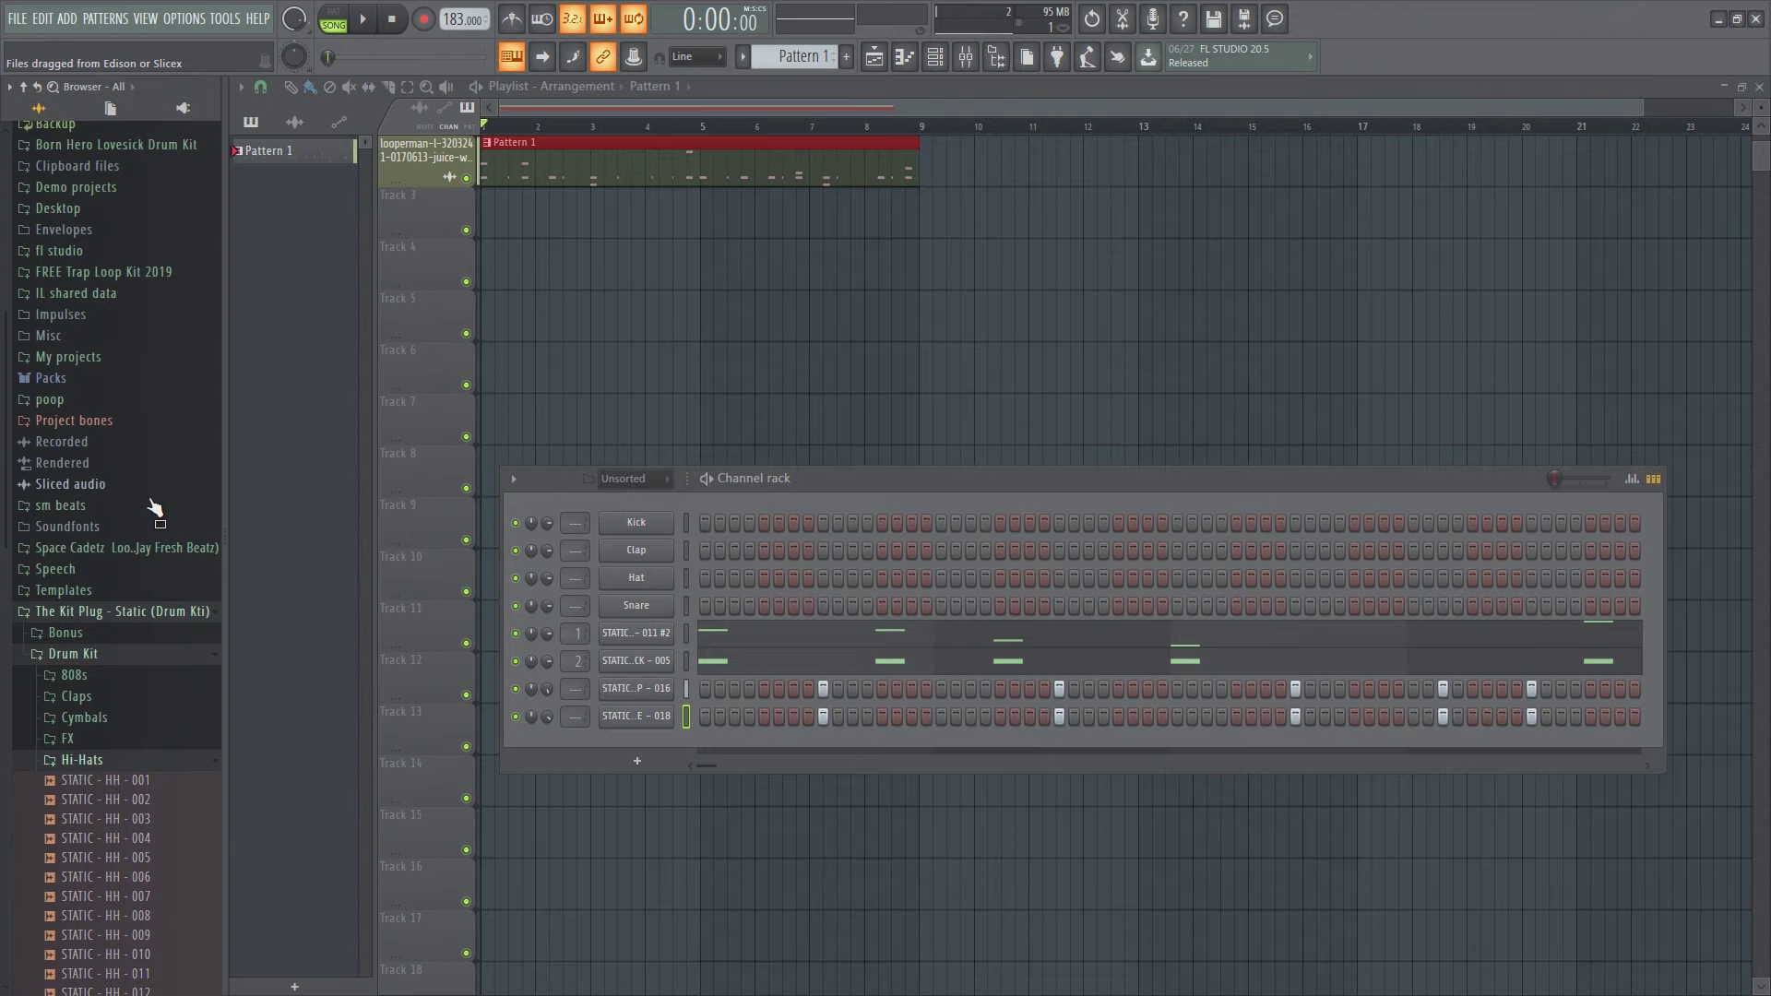
pyautogui.scroll(-7, 139, 784)
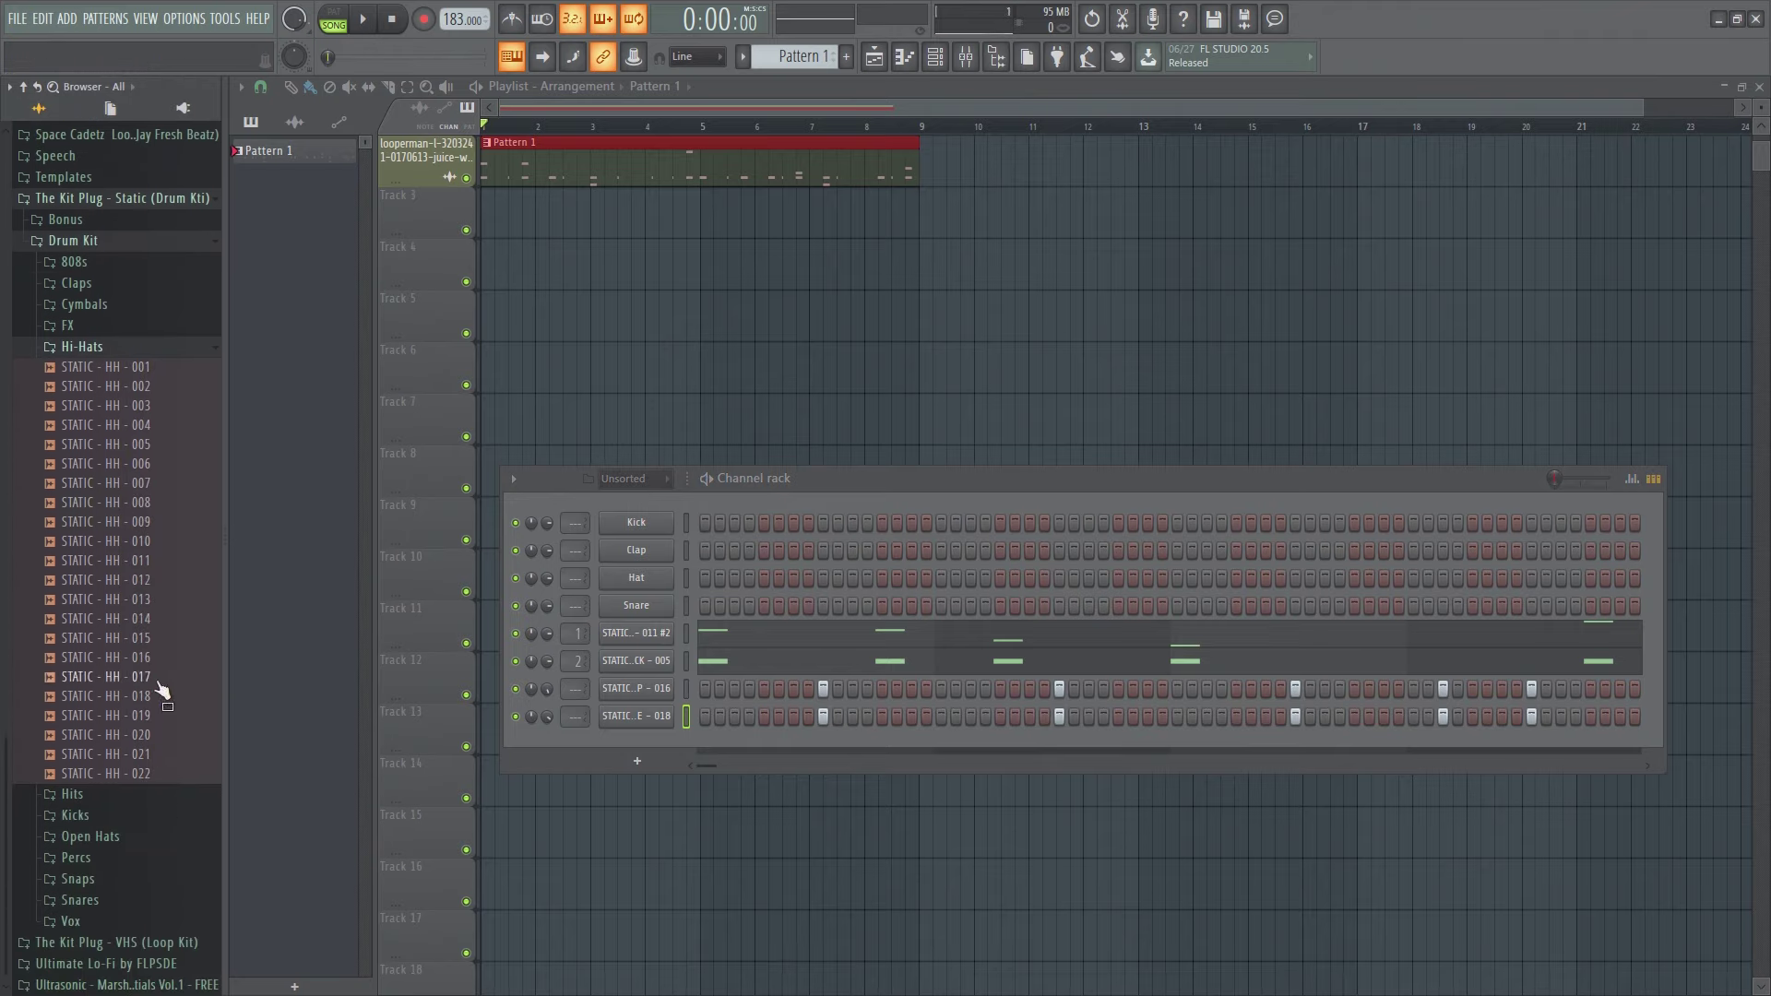
pyautogui.press('space')
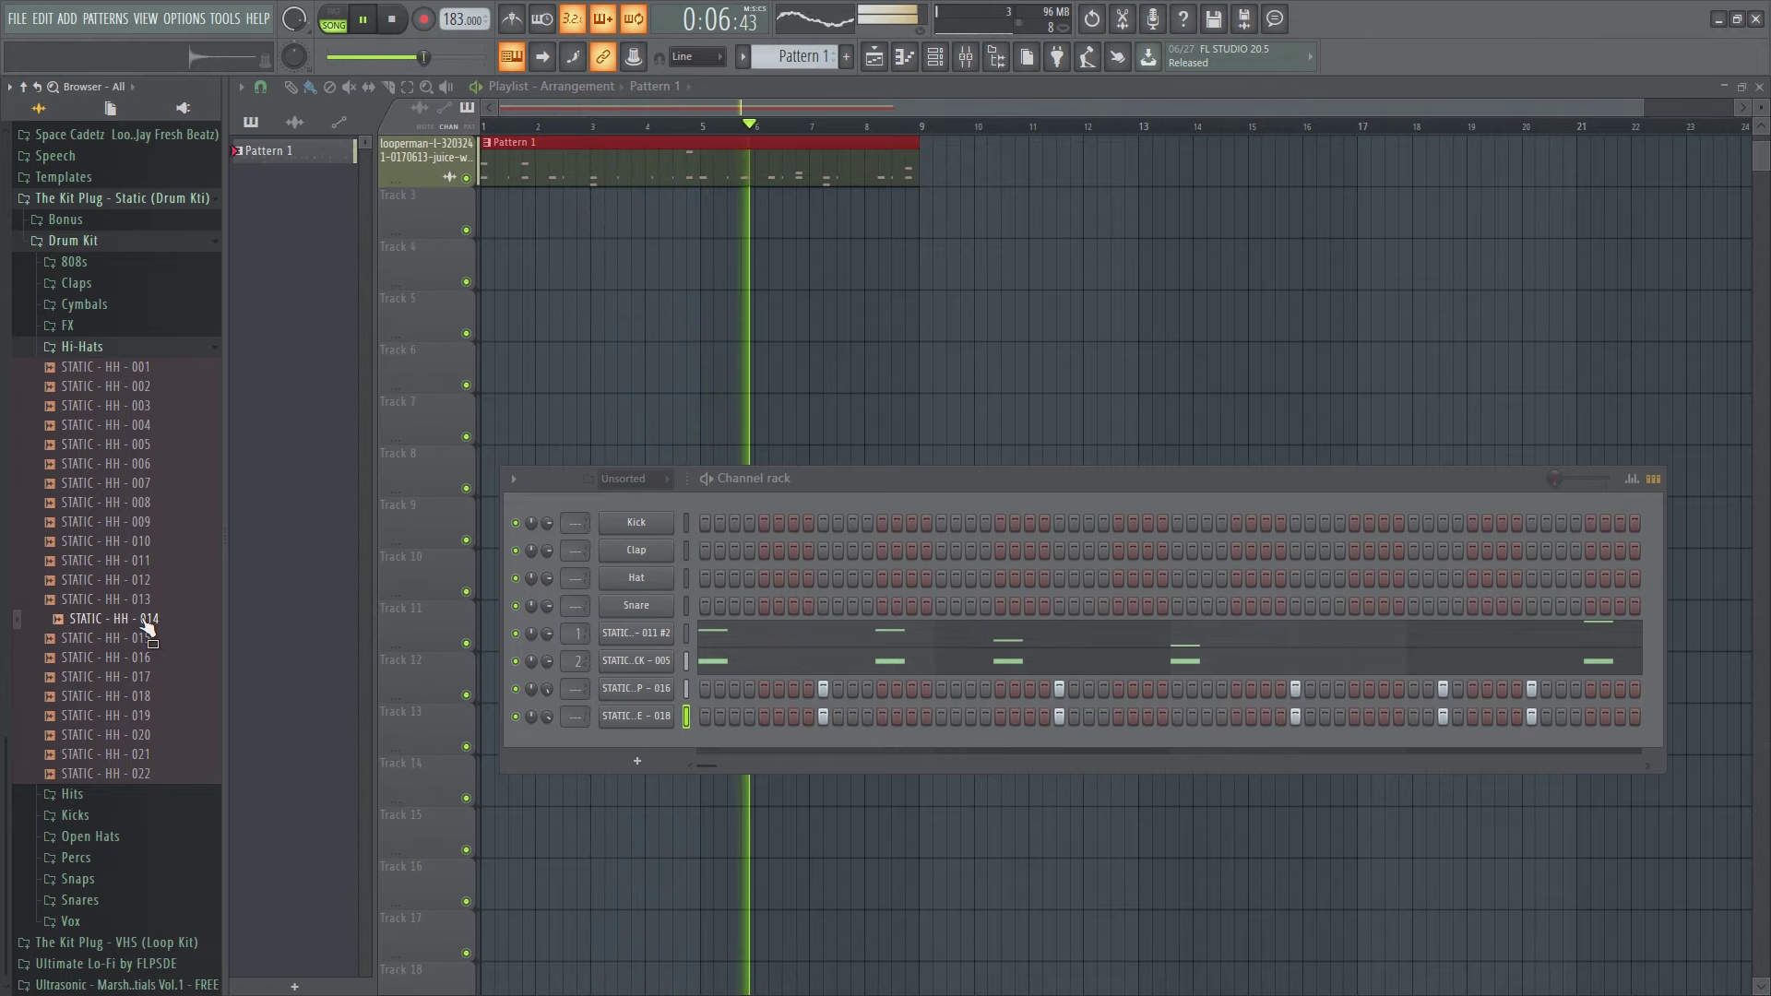
pyautogui.press('space')
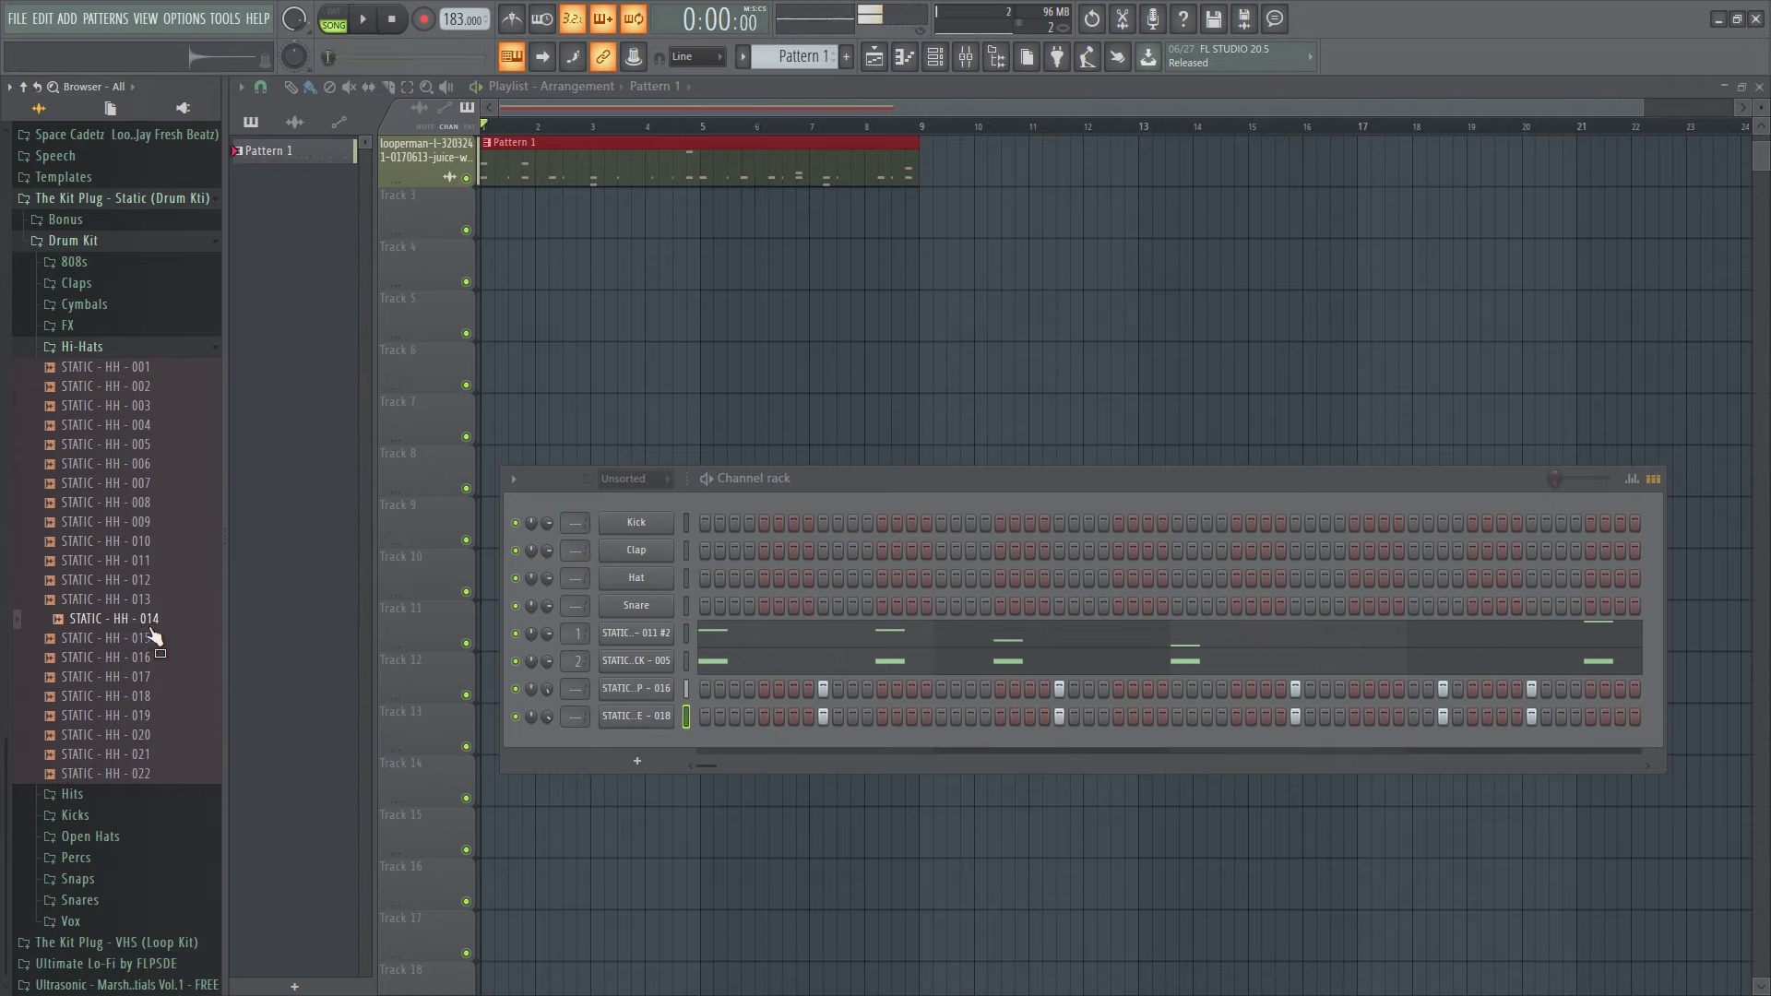
pyautogui.press('space')
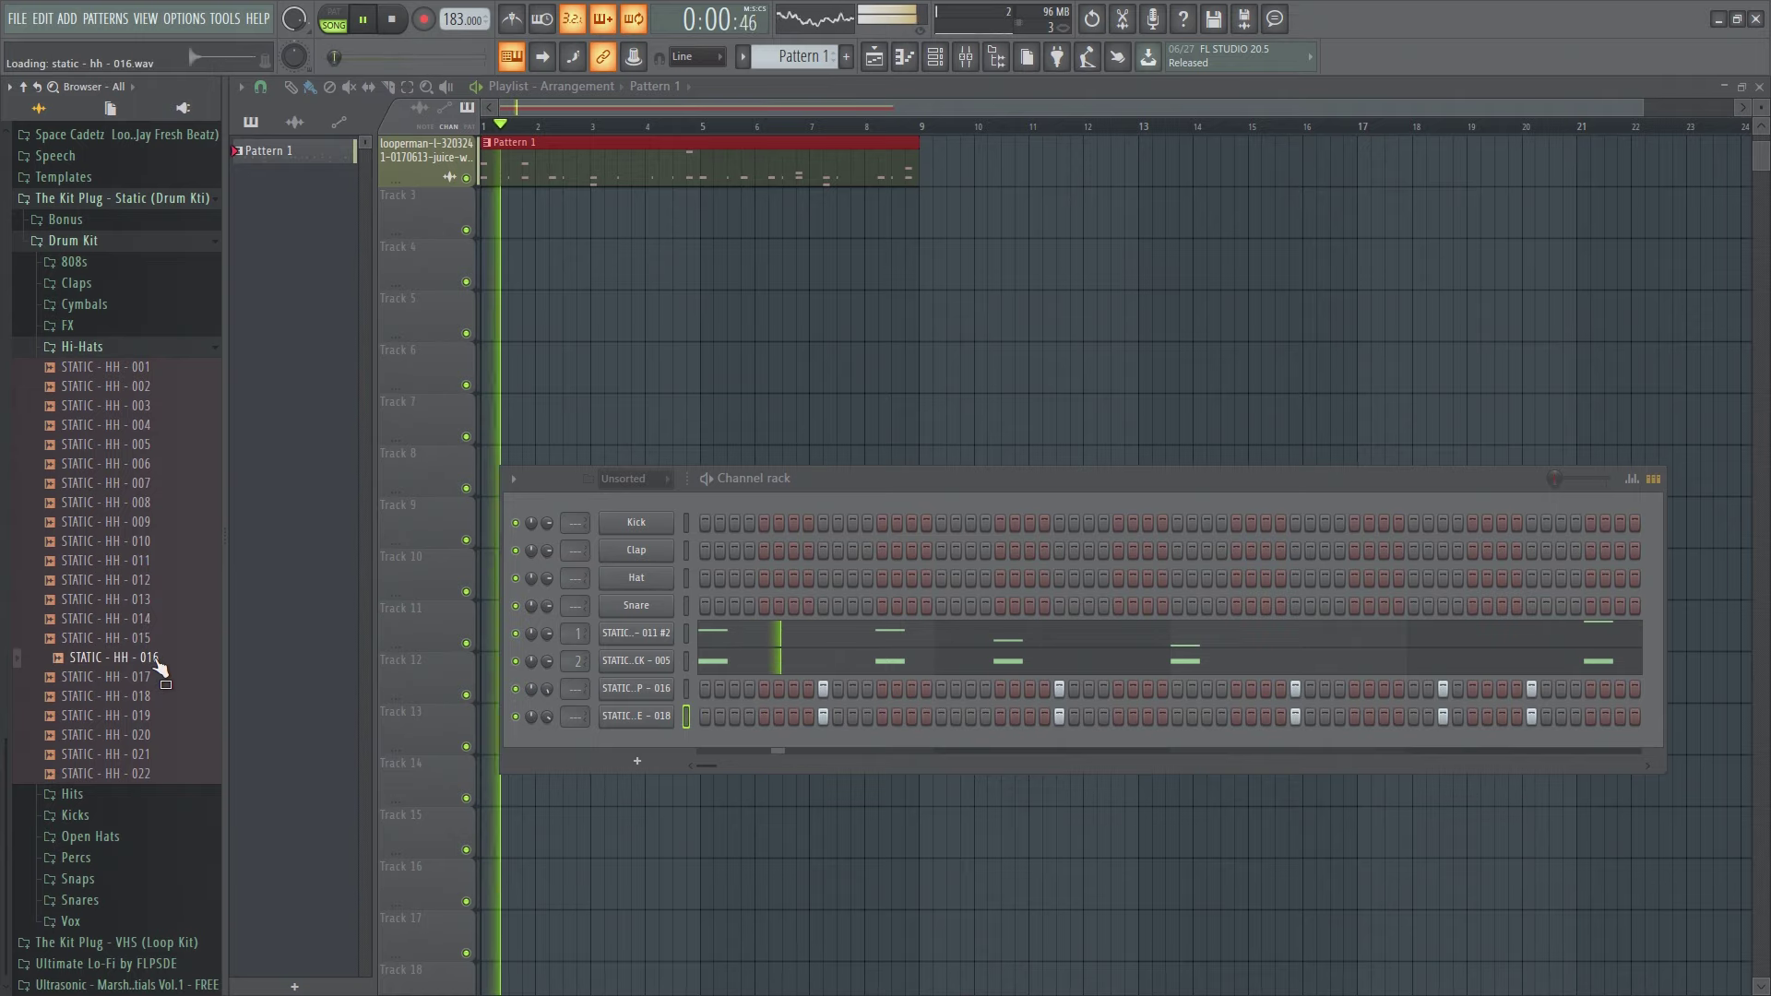
pyautogui.click(148, 561)
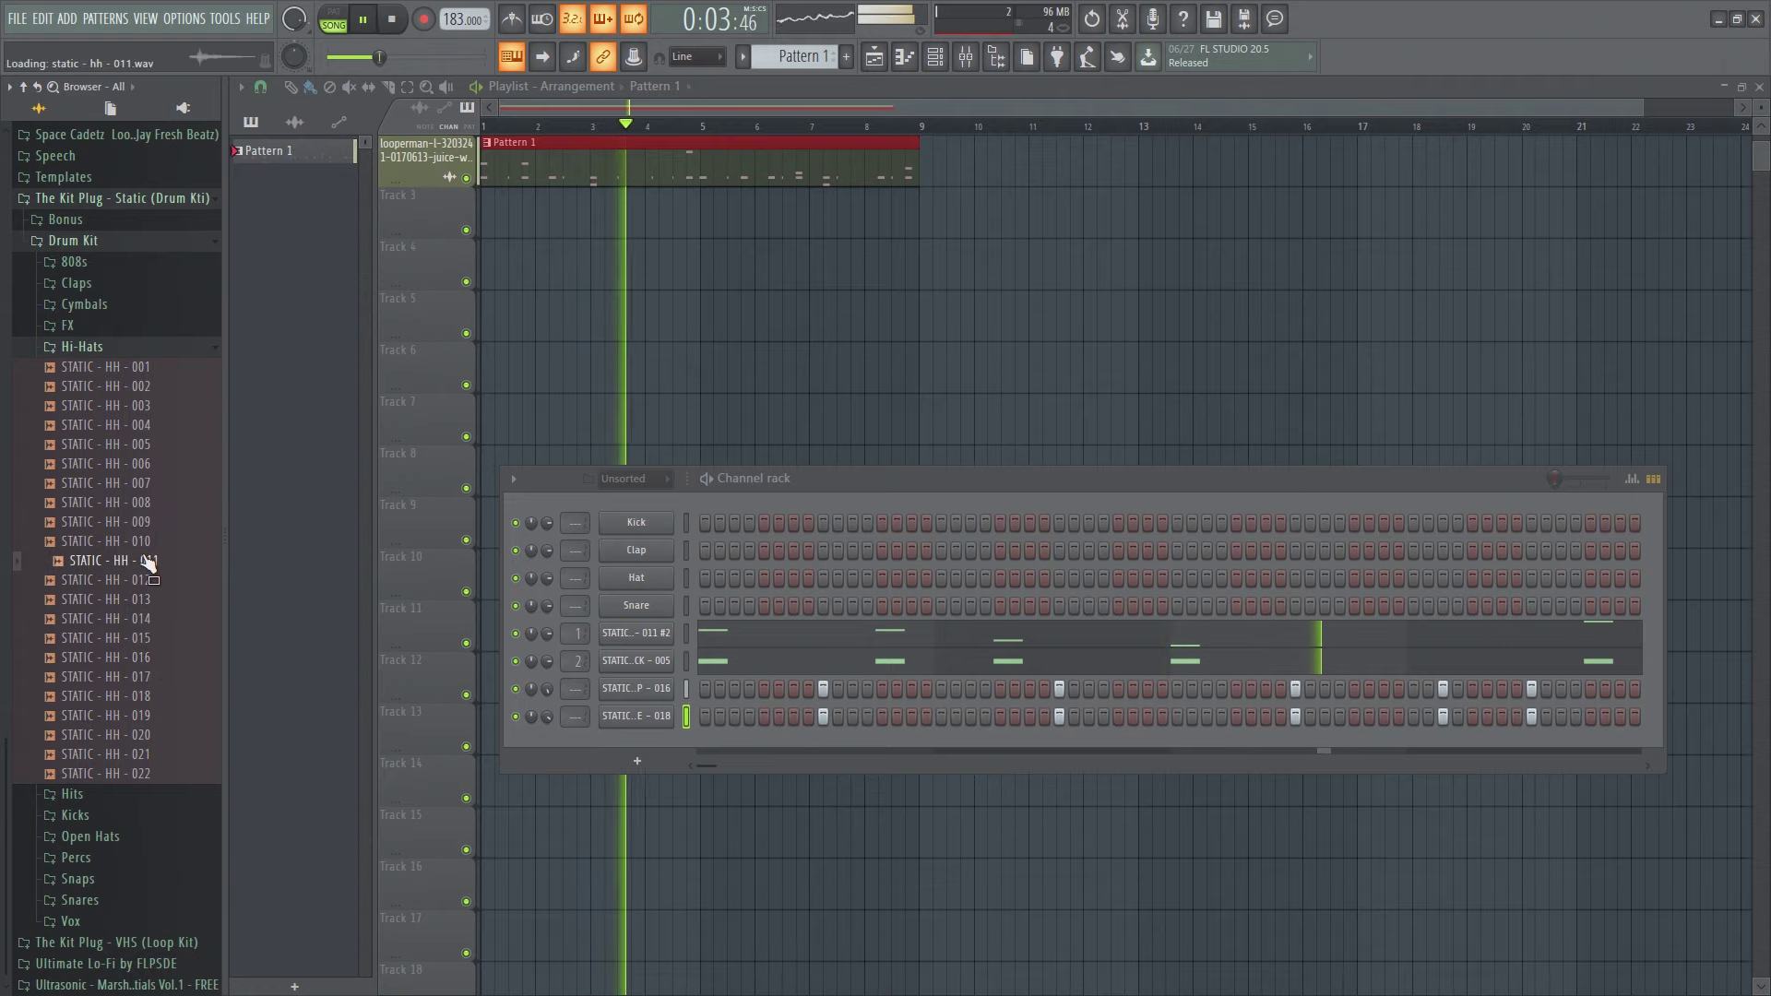
pyautogui.click(145, 639)
pyautogui.click(147, 619)
pyautogui.moveTo(147, 619); pyautogui.dragTo(664, 752)
pyautogui.press('space')
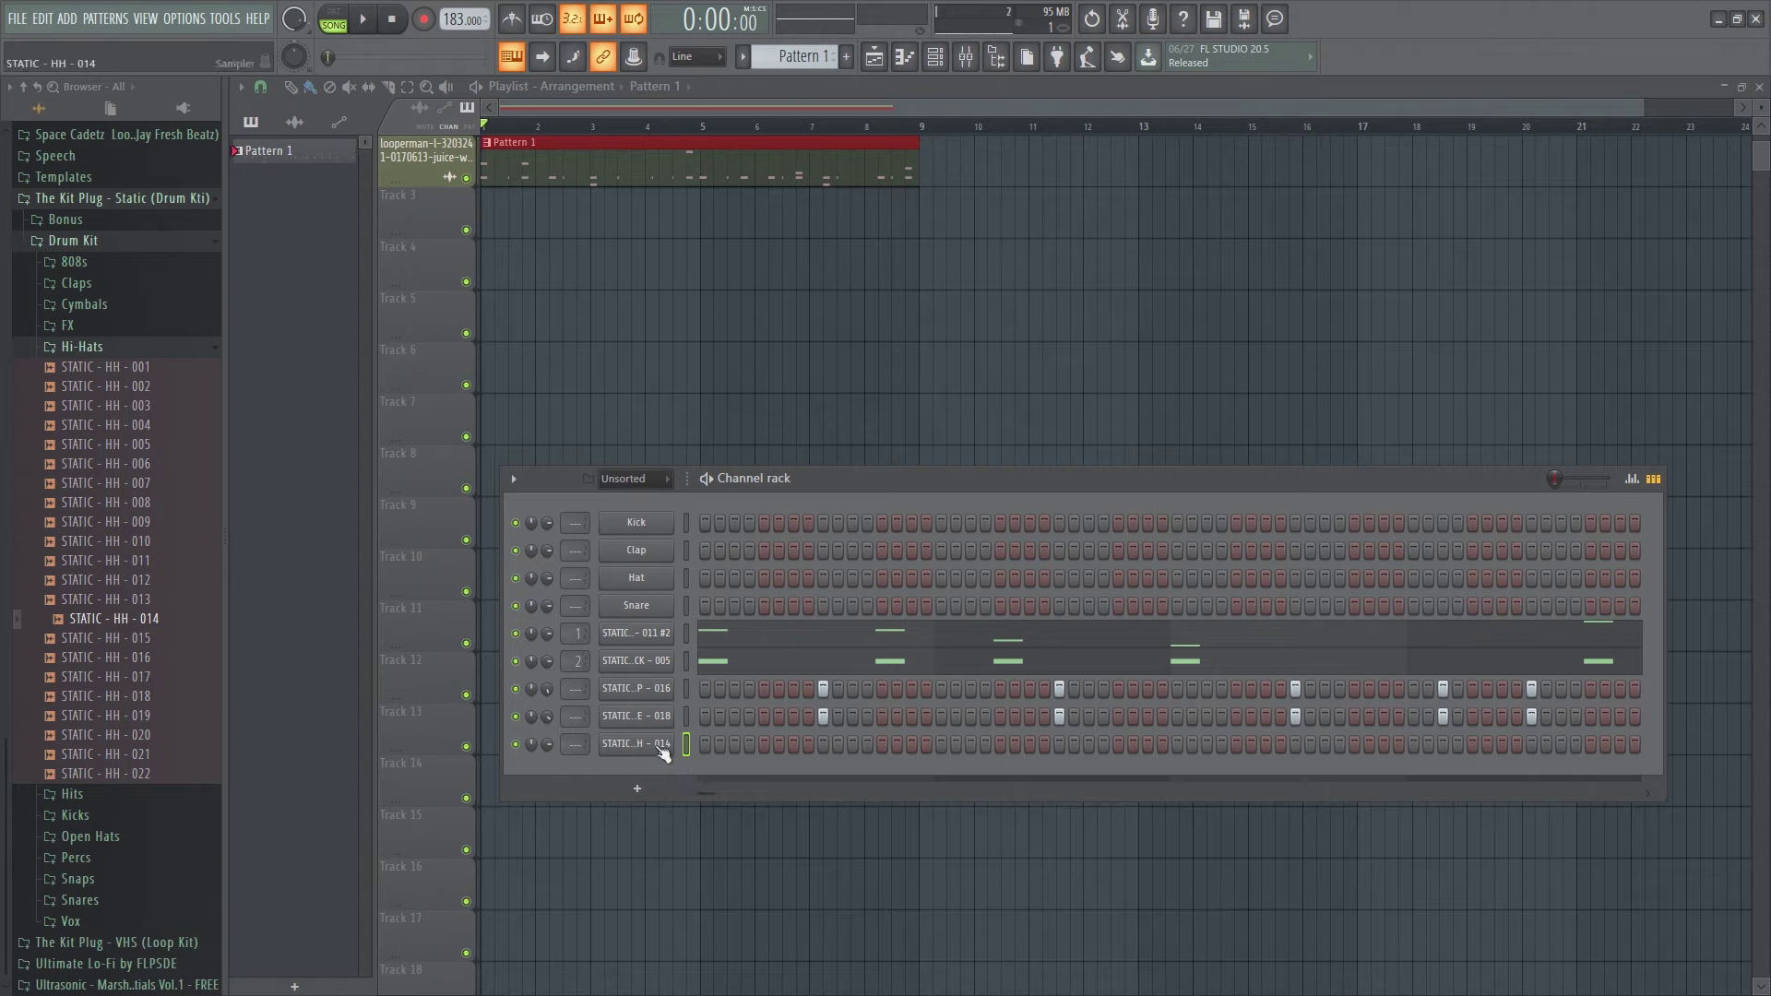
# Fill the hi-hat channel on every 2 steps and play the arrangement to check it.
pyautogui.rightClick(635, 745)
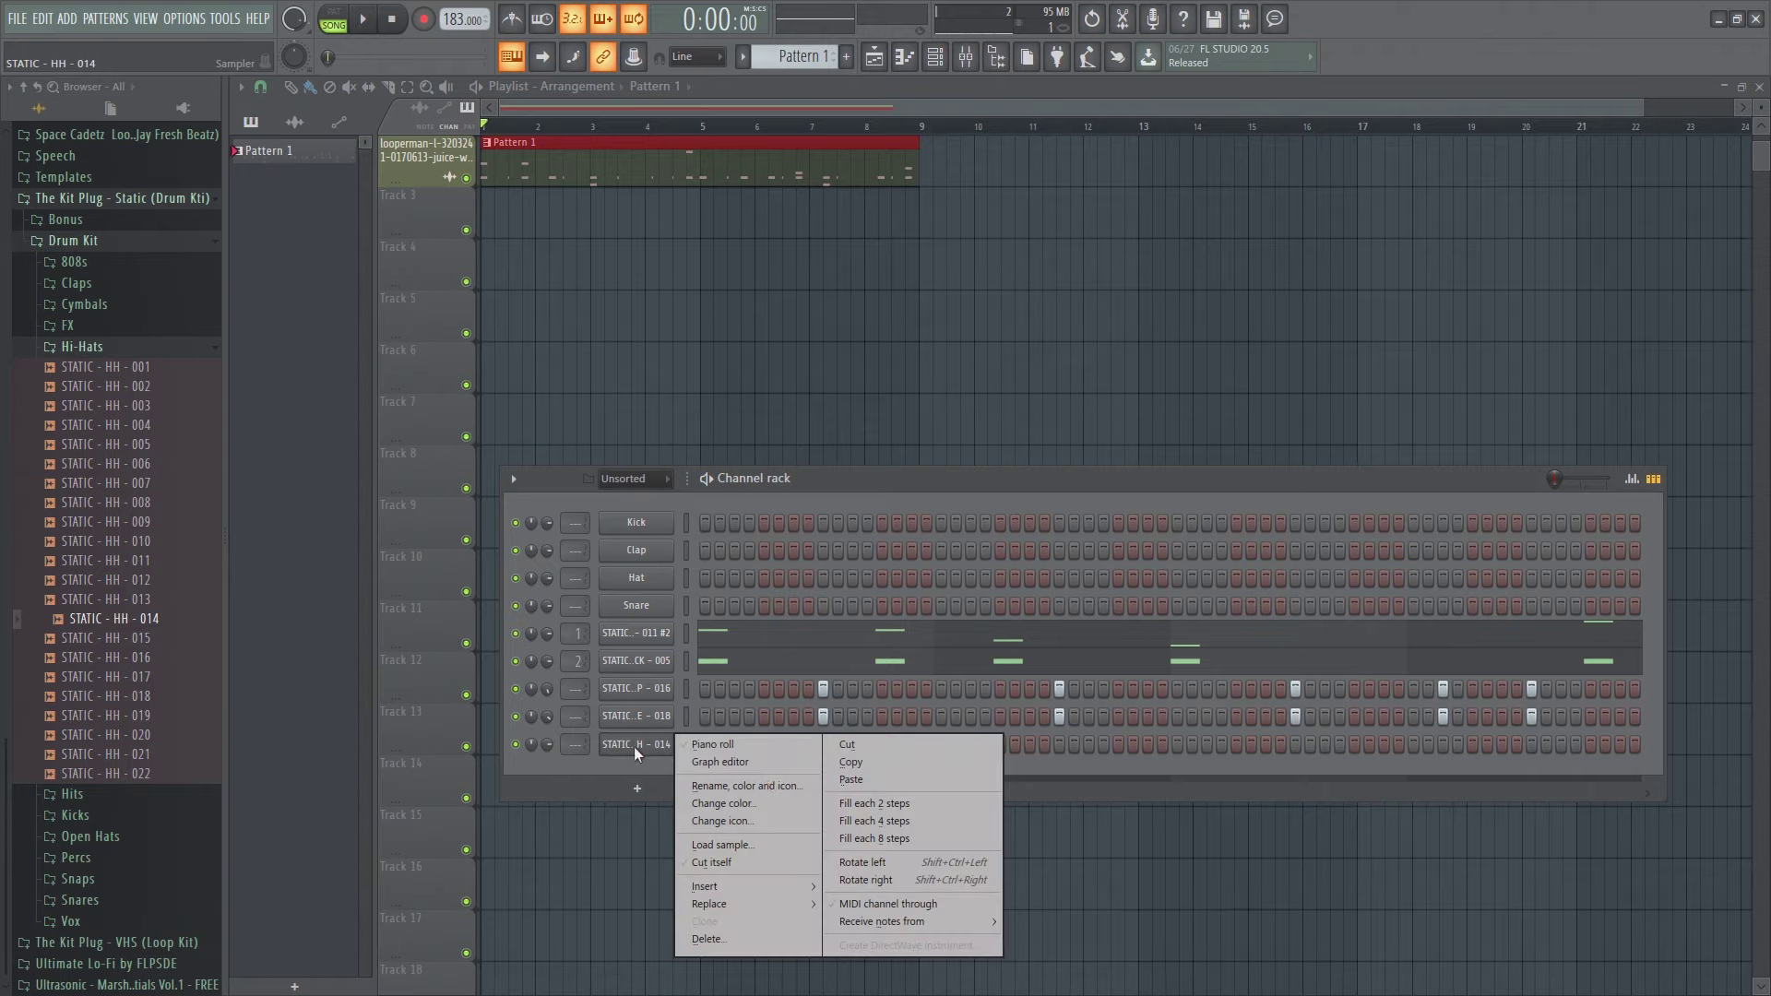
pyautogui.click(882, 804)
pyautogui.press('space')
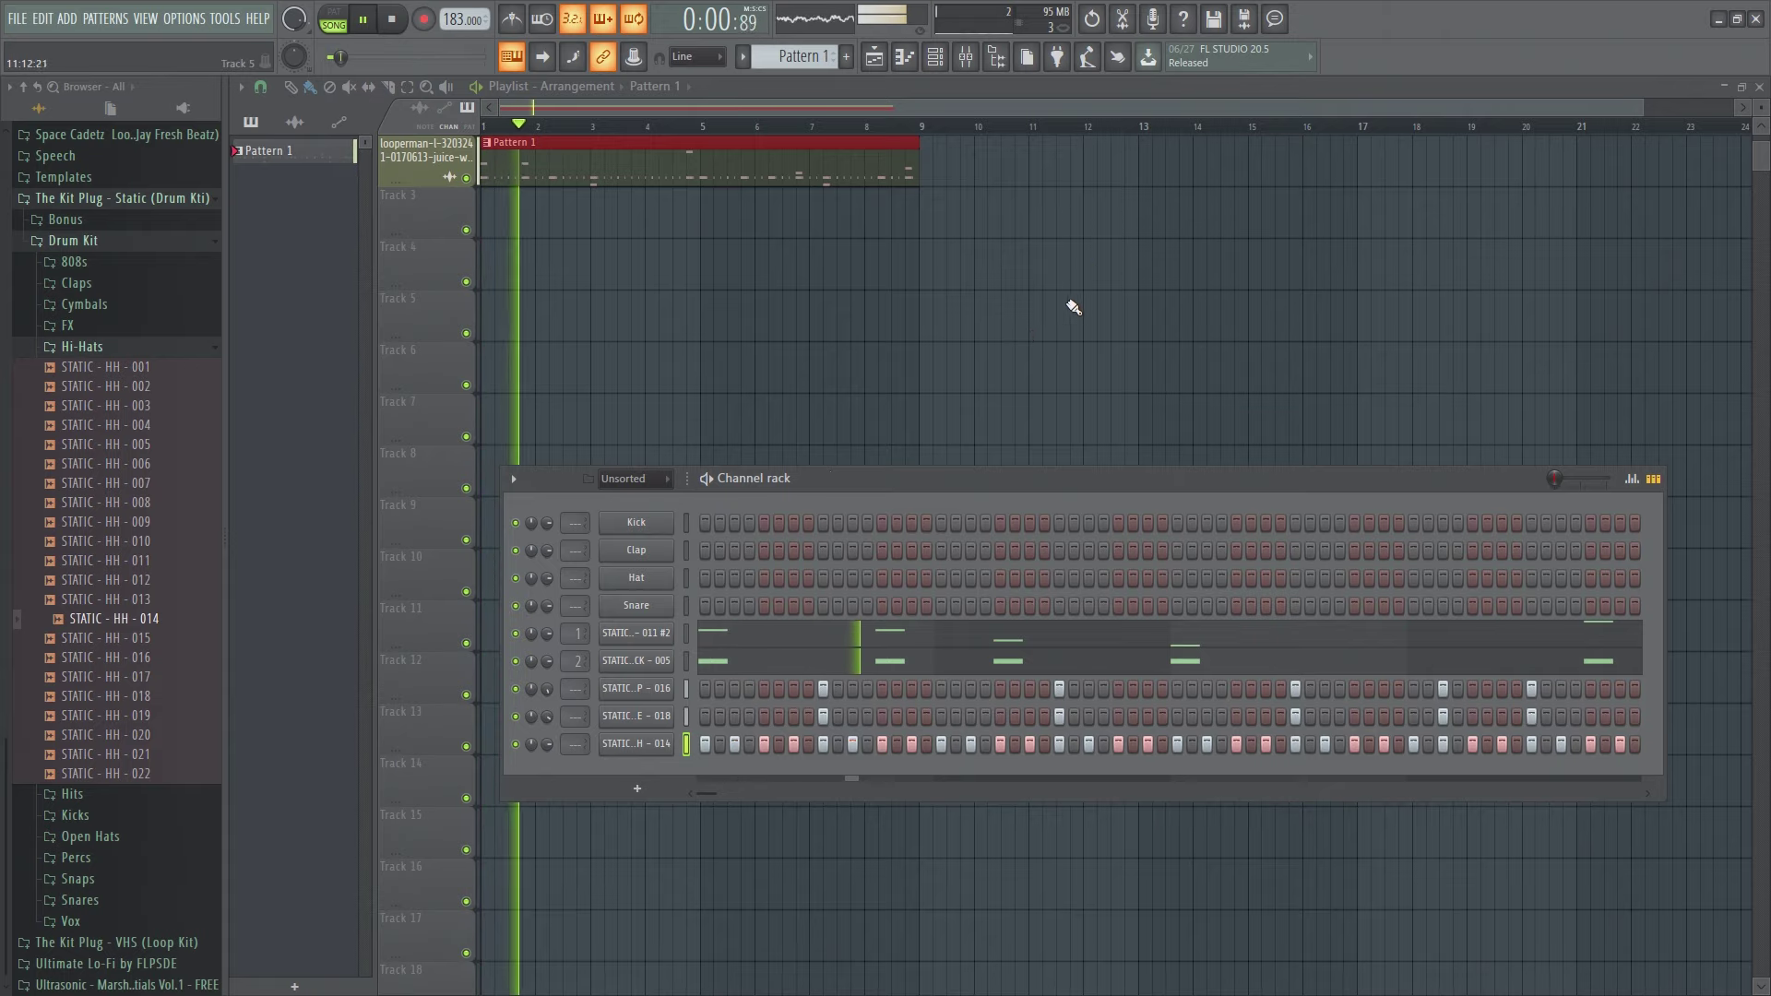
pyautogui.press('space')
pyautogui.press('space')
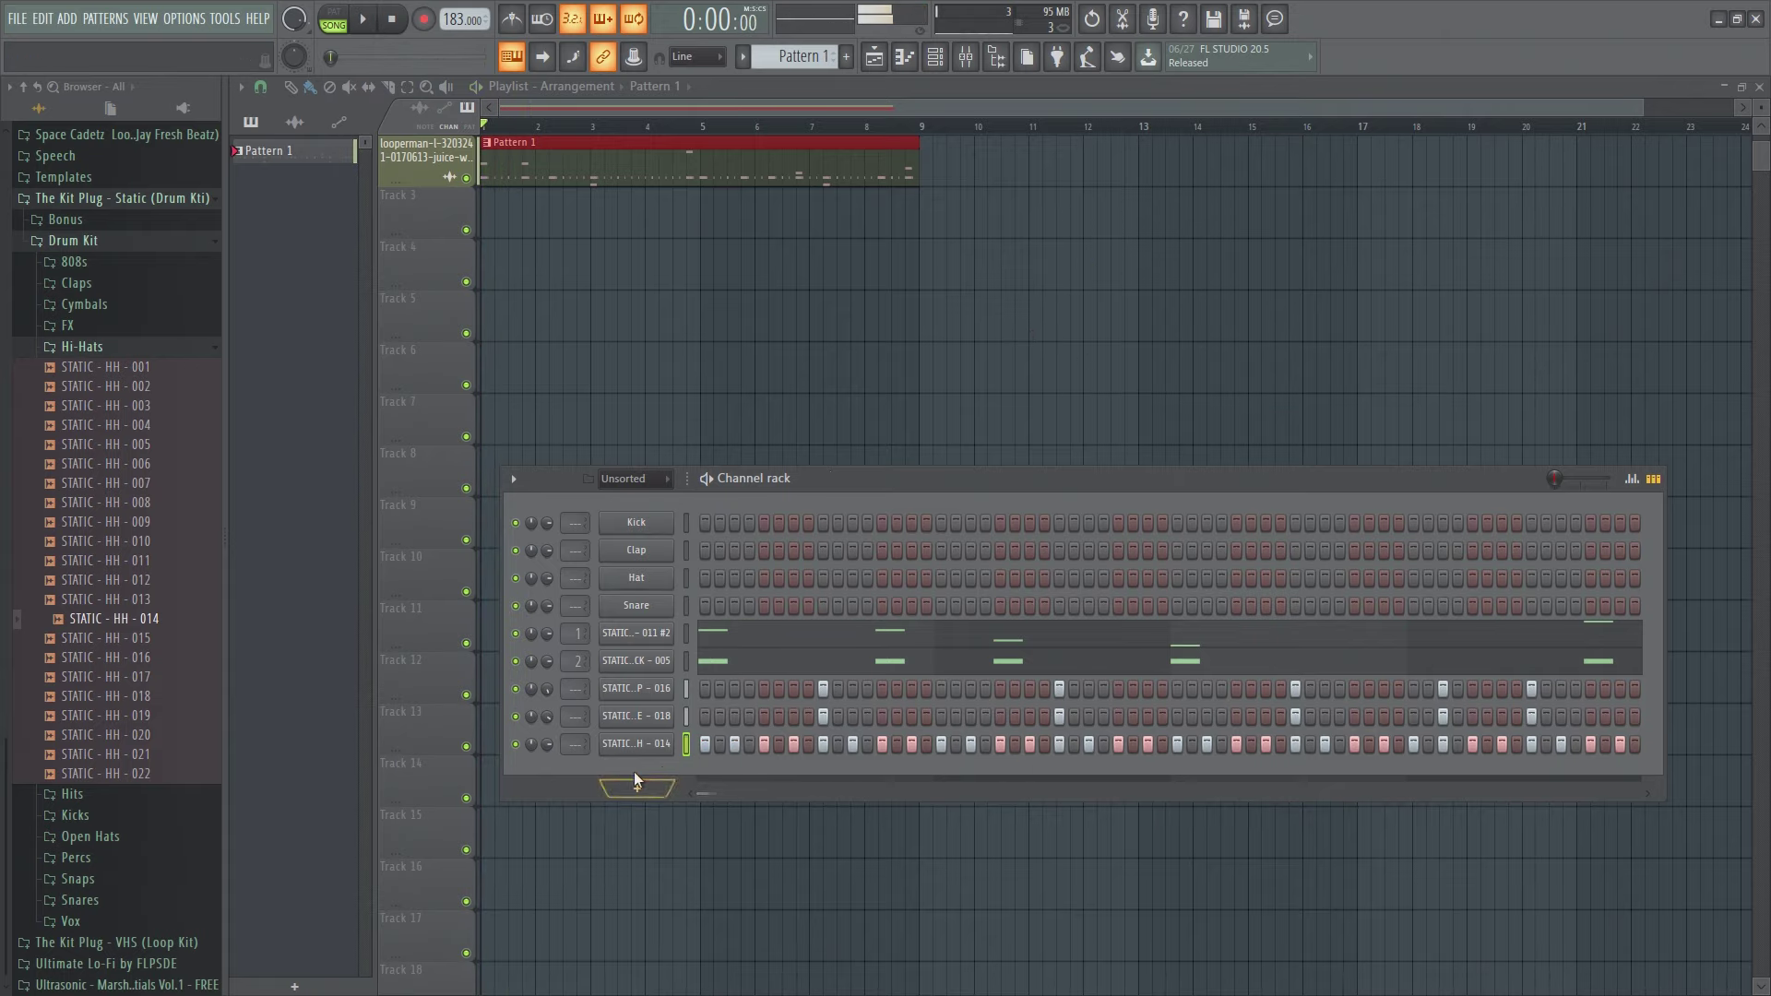
# Open the STATIC - HH - 014 channel in the piano roll and add an extra C5 hit between its first two notes while replaying the opening.
pyautogui.rightClick(671, 744)
pyautogui.click(745, 745)
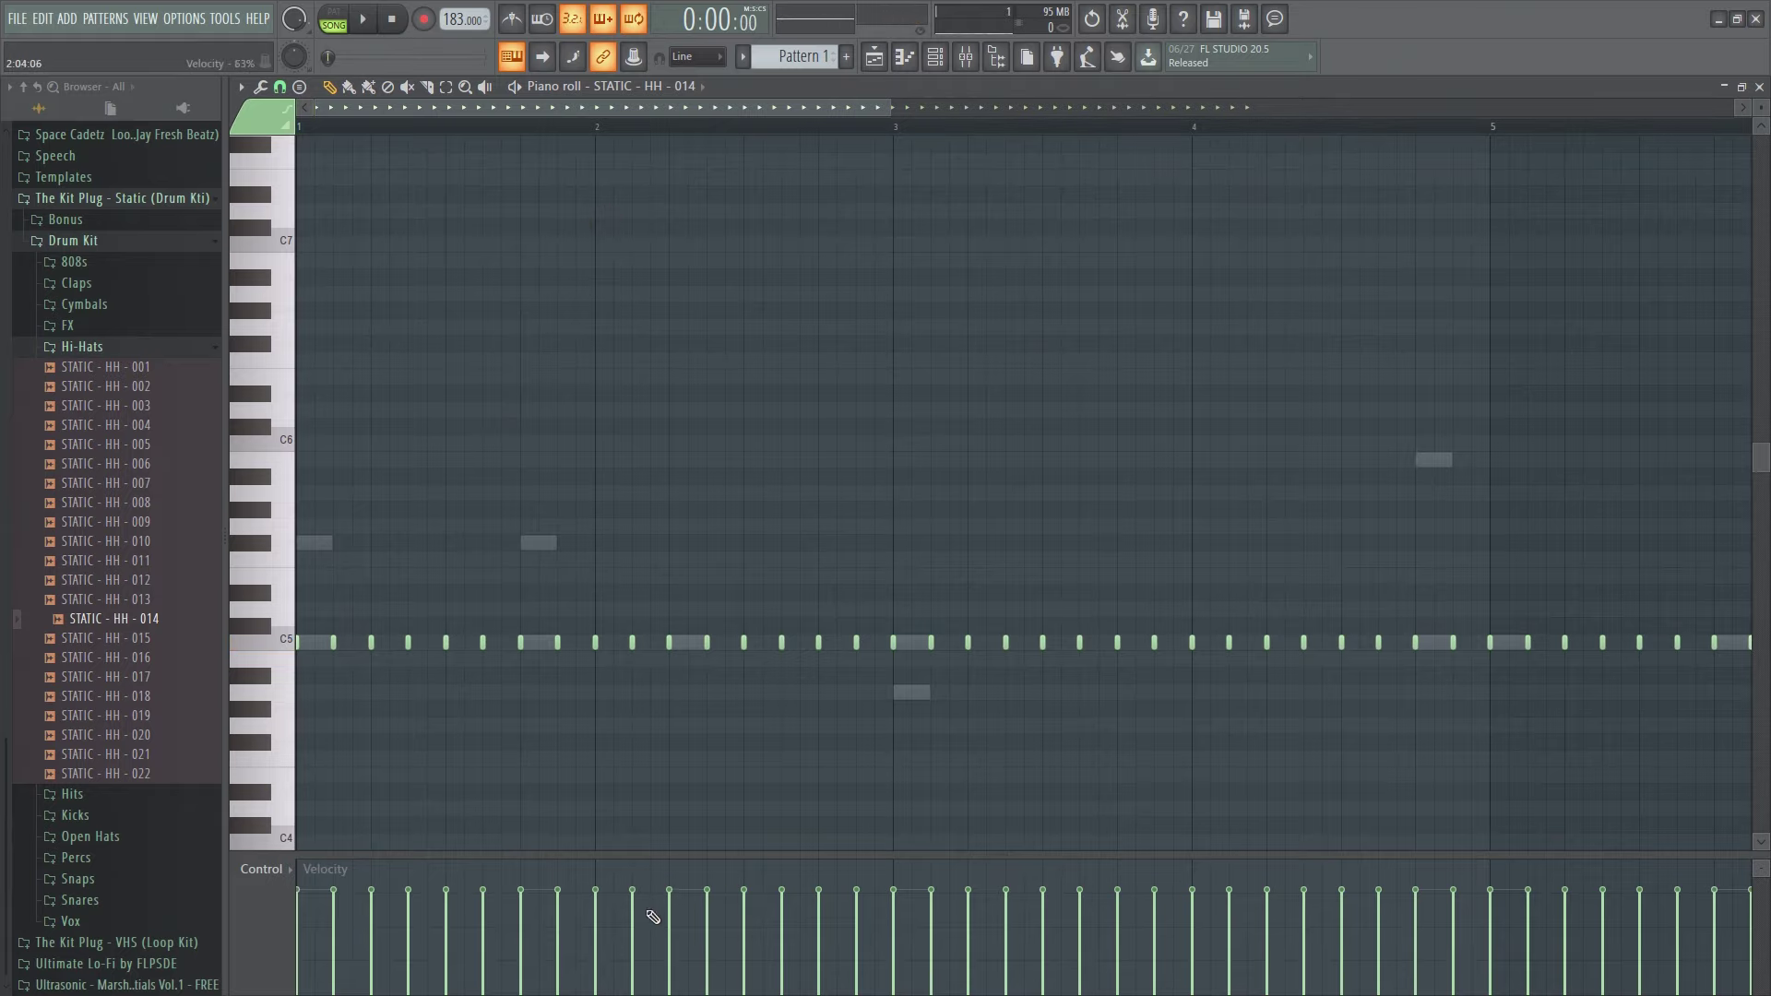
pyautogui.press('space')
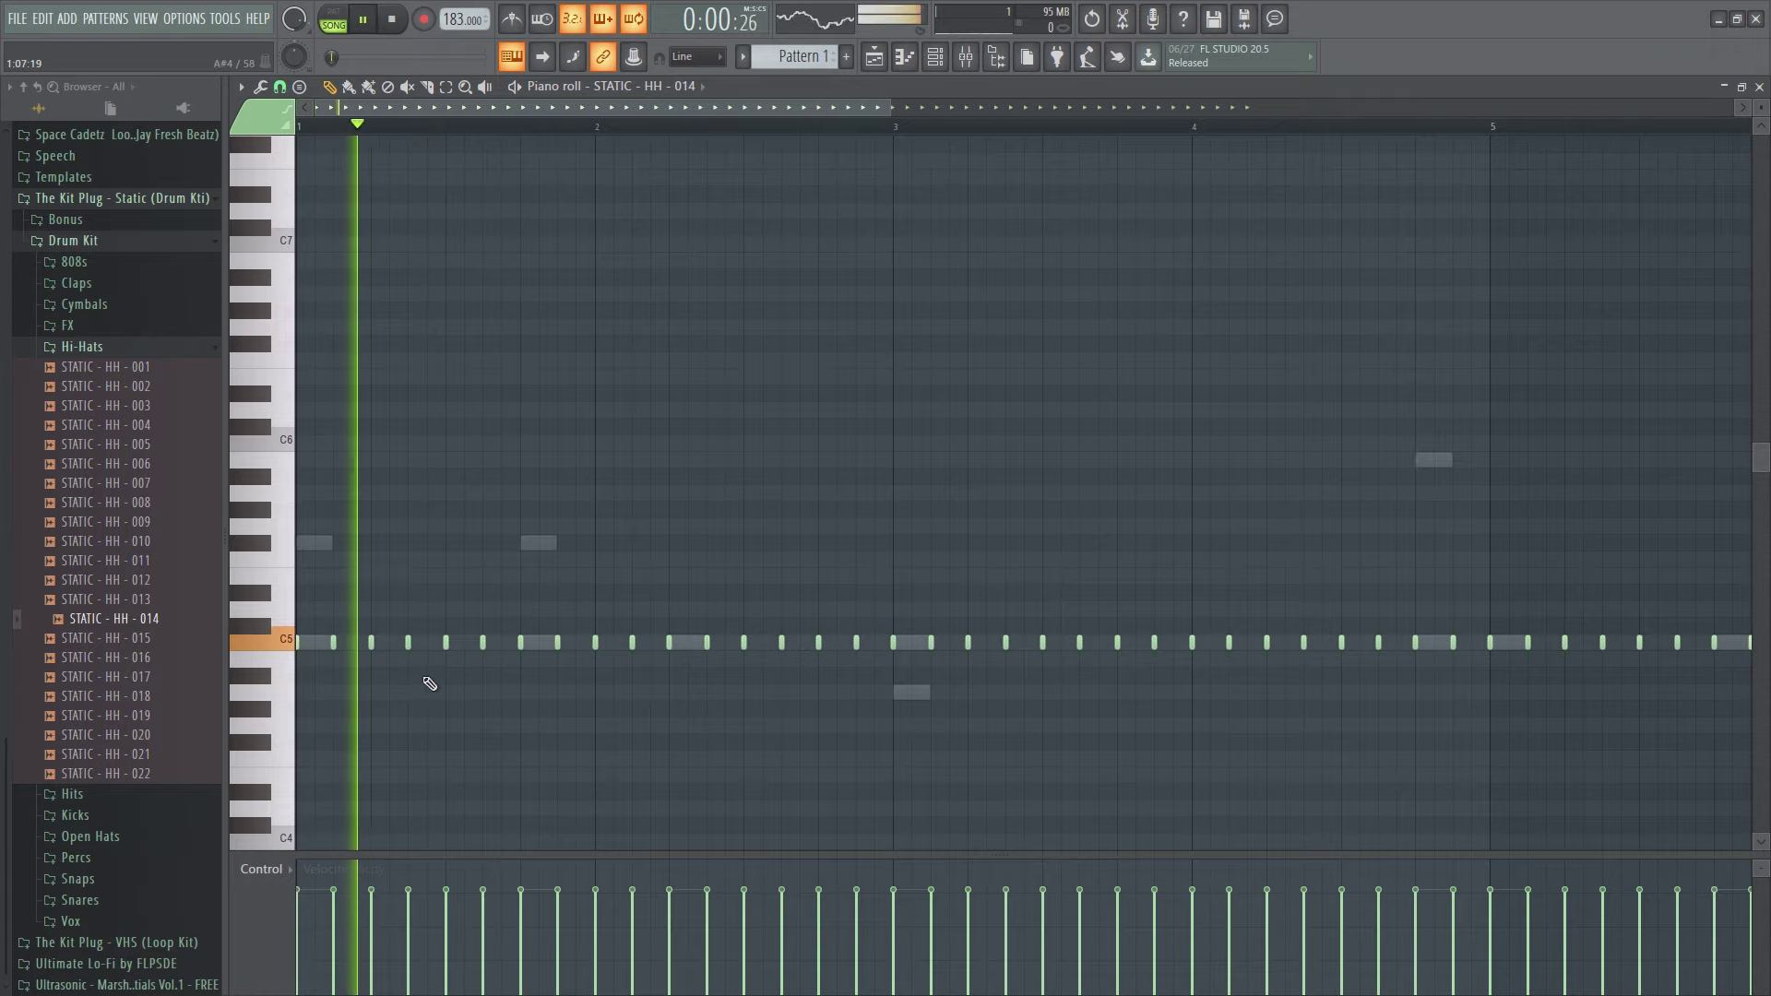
pyautogui.press('space')
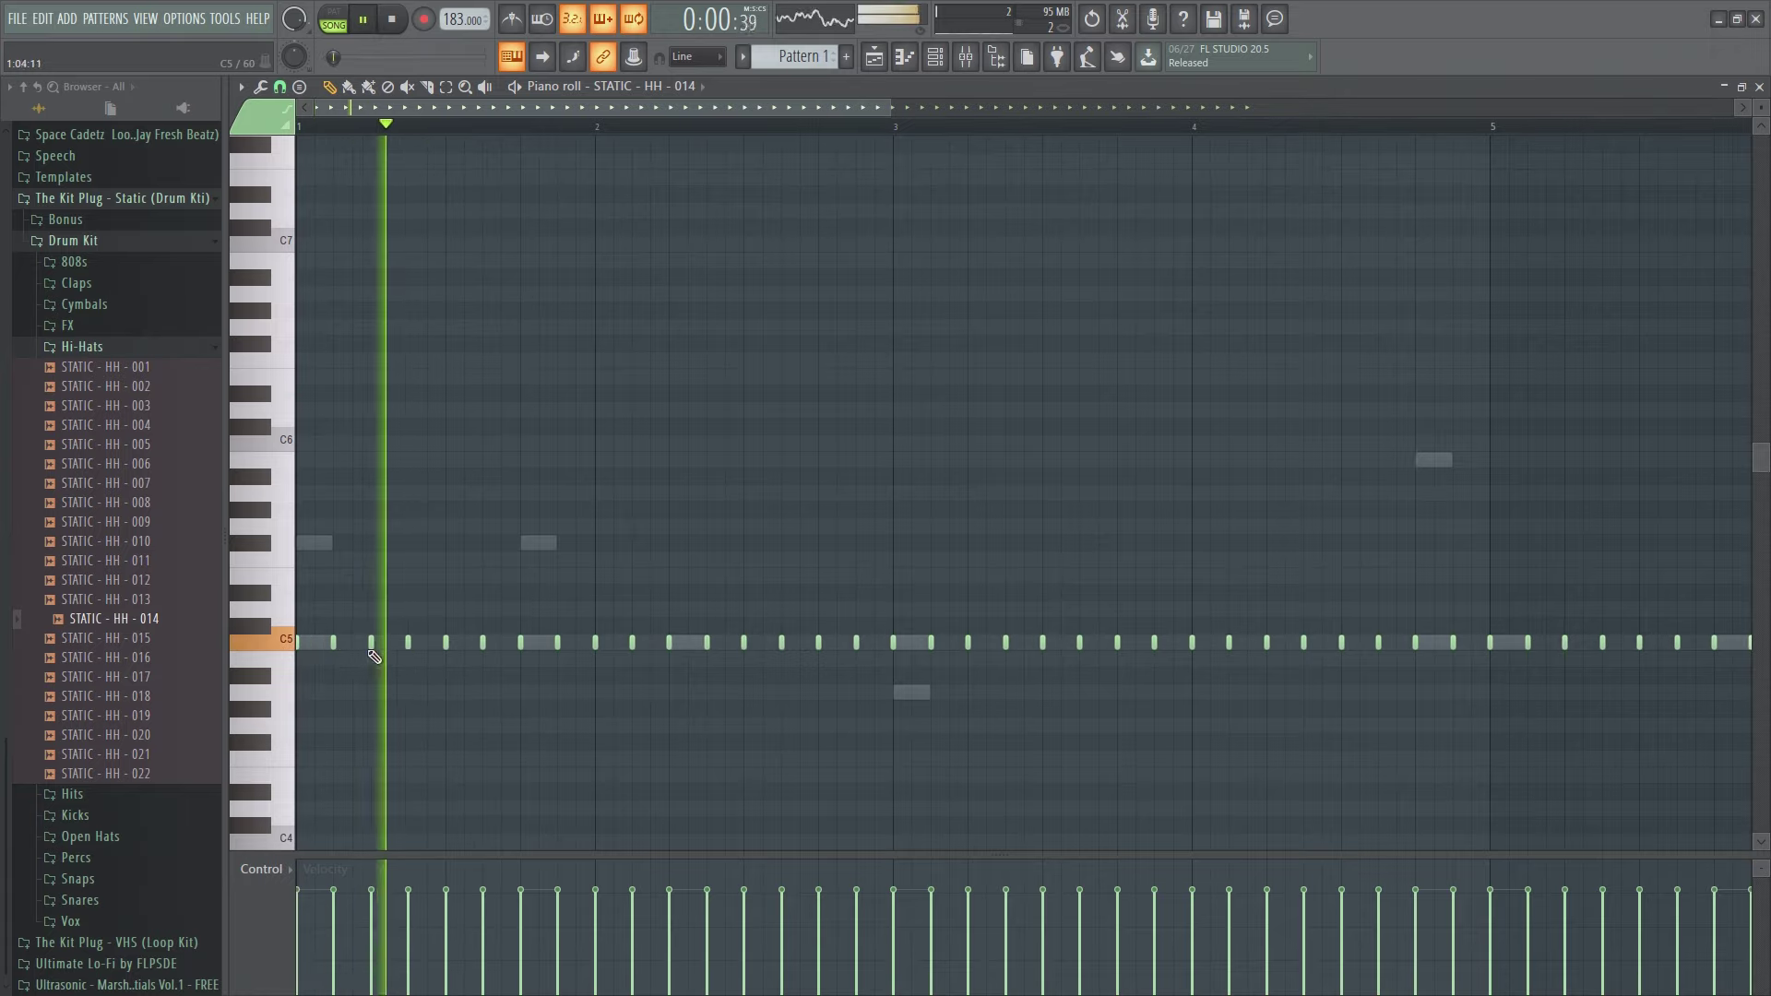
pyautogui.press('space')
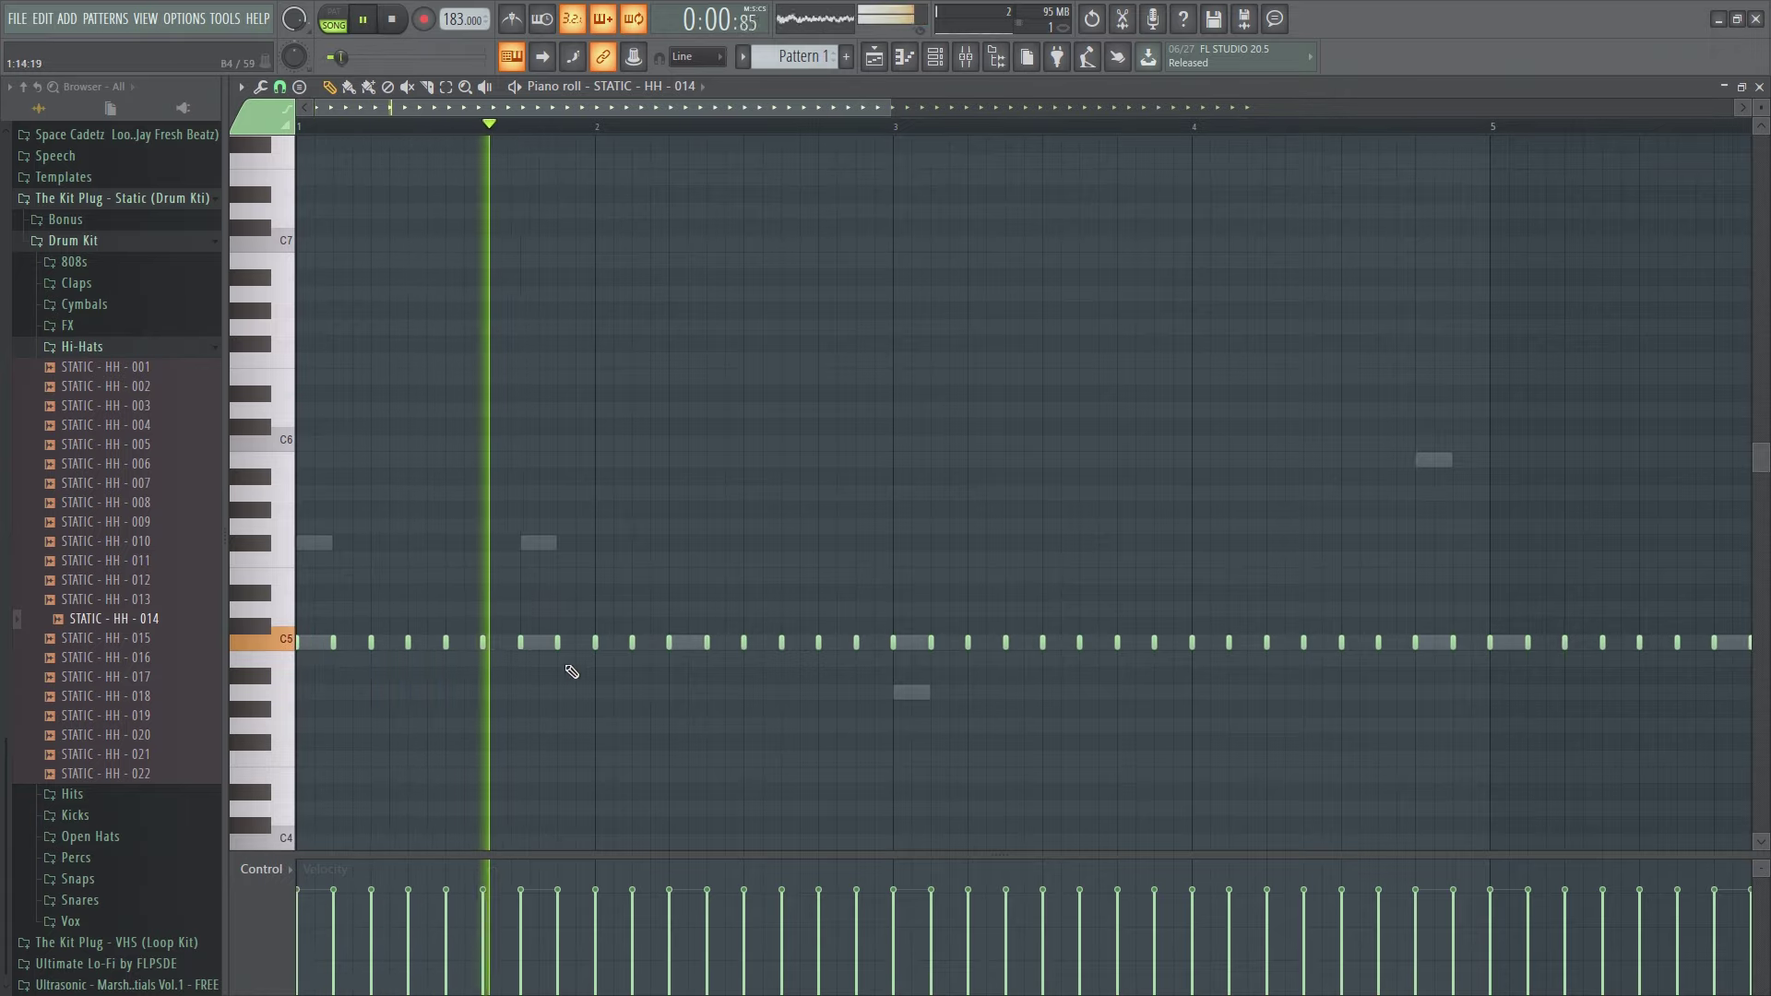
pyautogui.press('space')
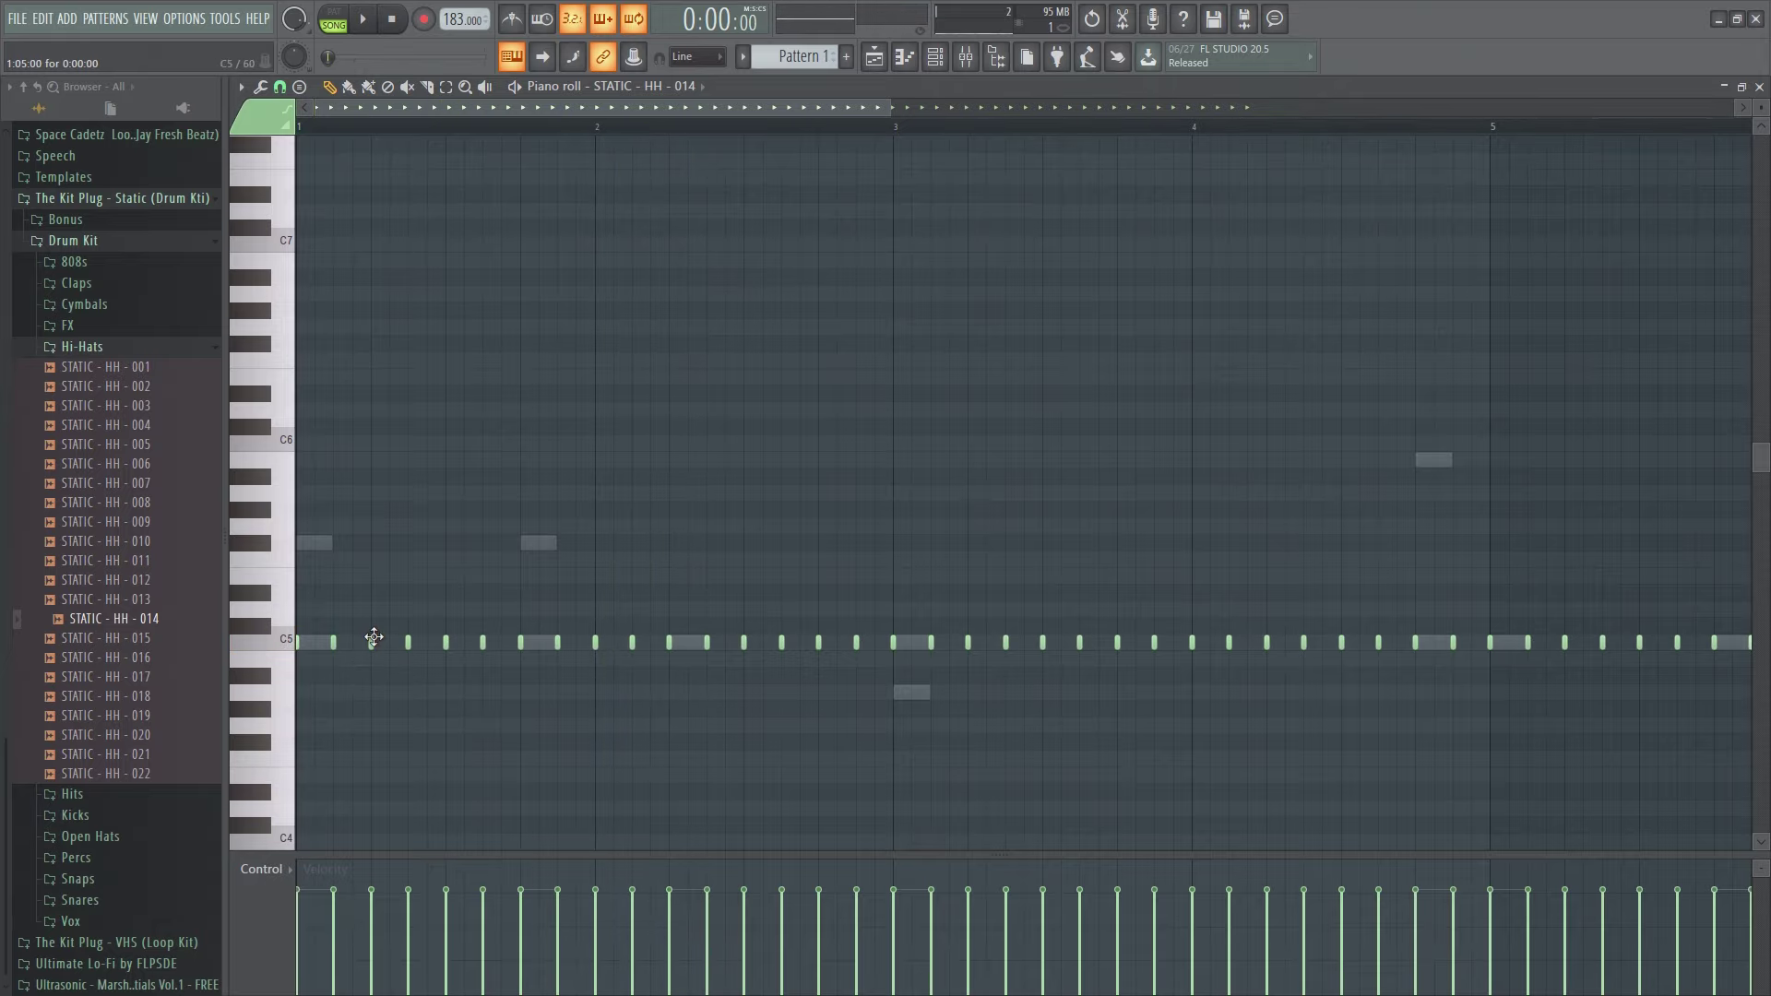
pyautogui.press('space')
pyautogui.press('space')
pyautogui.press('space')
pyautogui.press('space')
pyautogui.press('space')
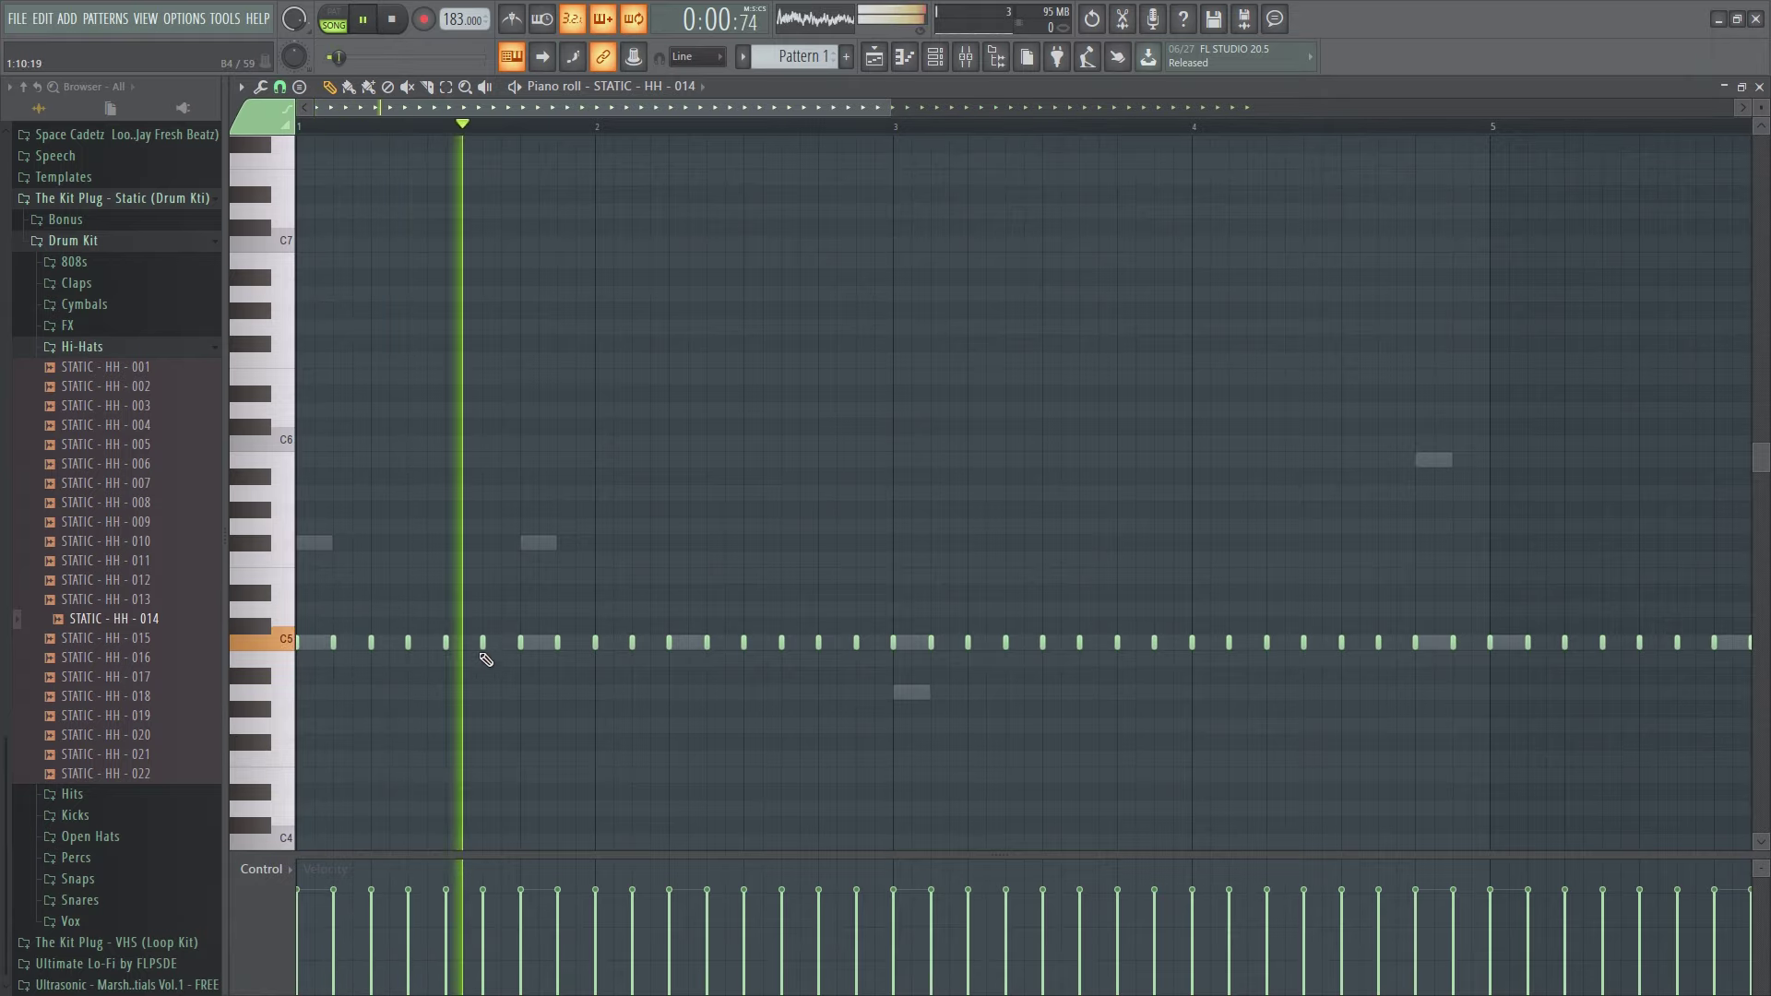
pyautogui.press('space')
# Add extra C5 hi-hat hits on steps 6 and 8 of bar 2, replaying the arrangement to check the hi-hat pattern.
pyautogui.press('space')
pyautogui.press('space')
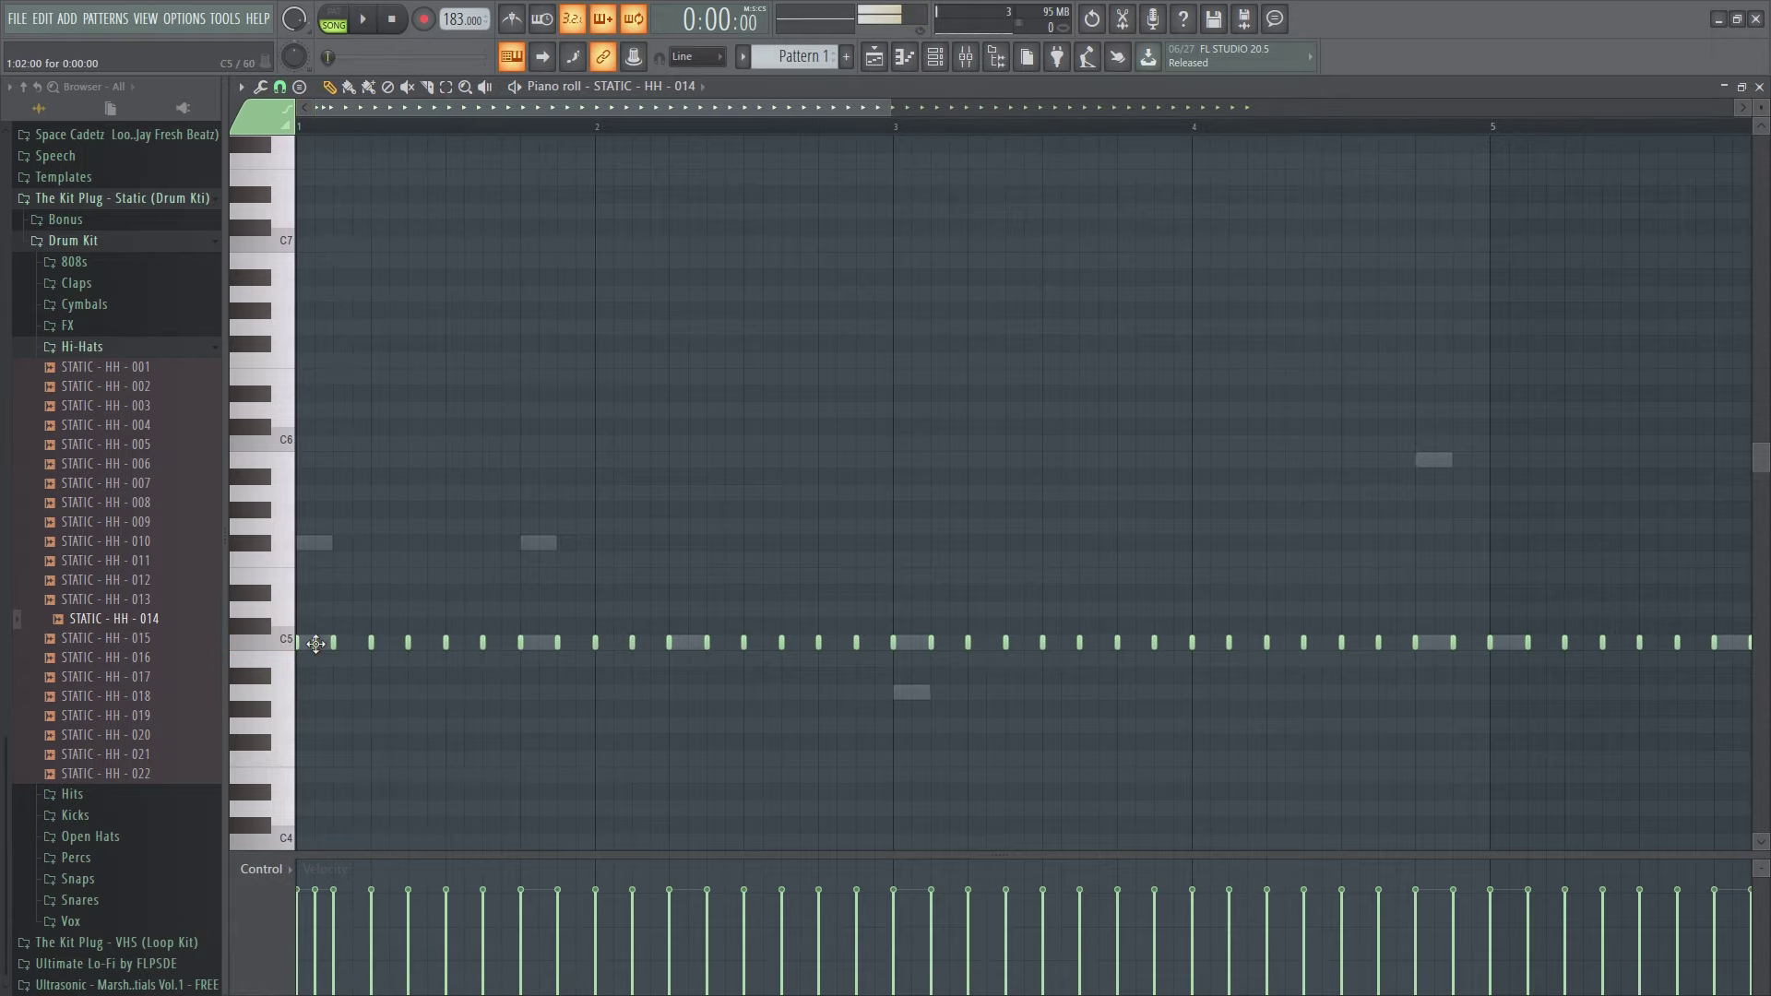
pyautogui.press('space')
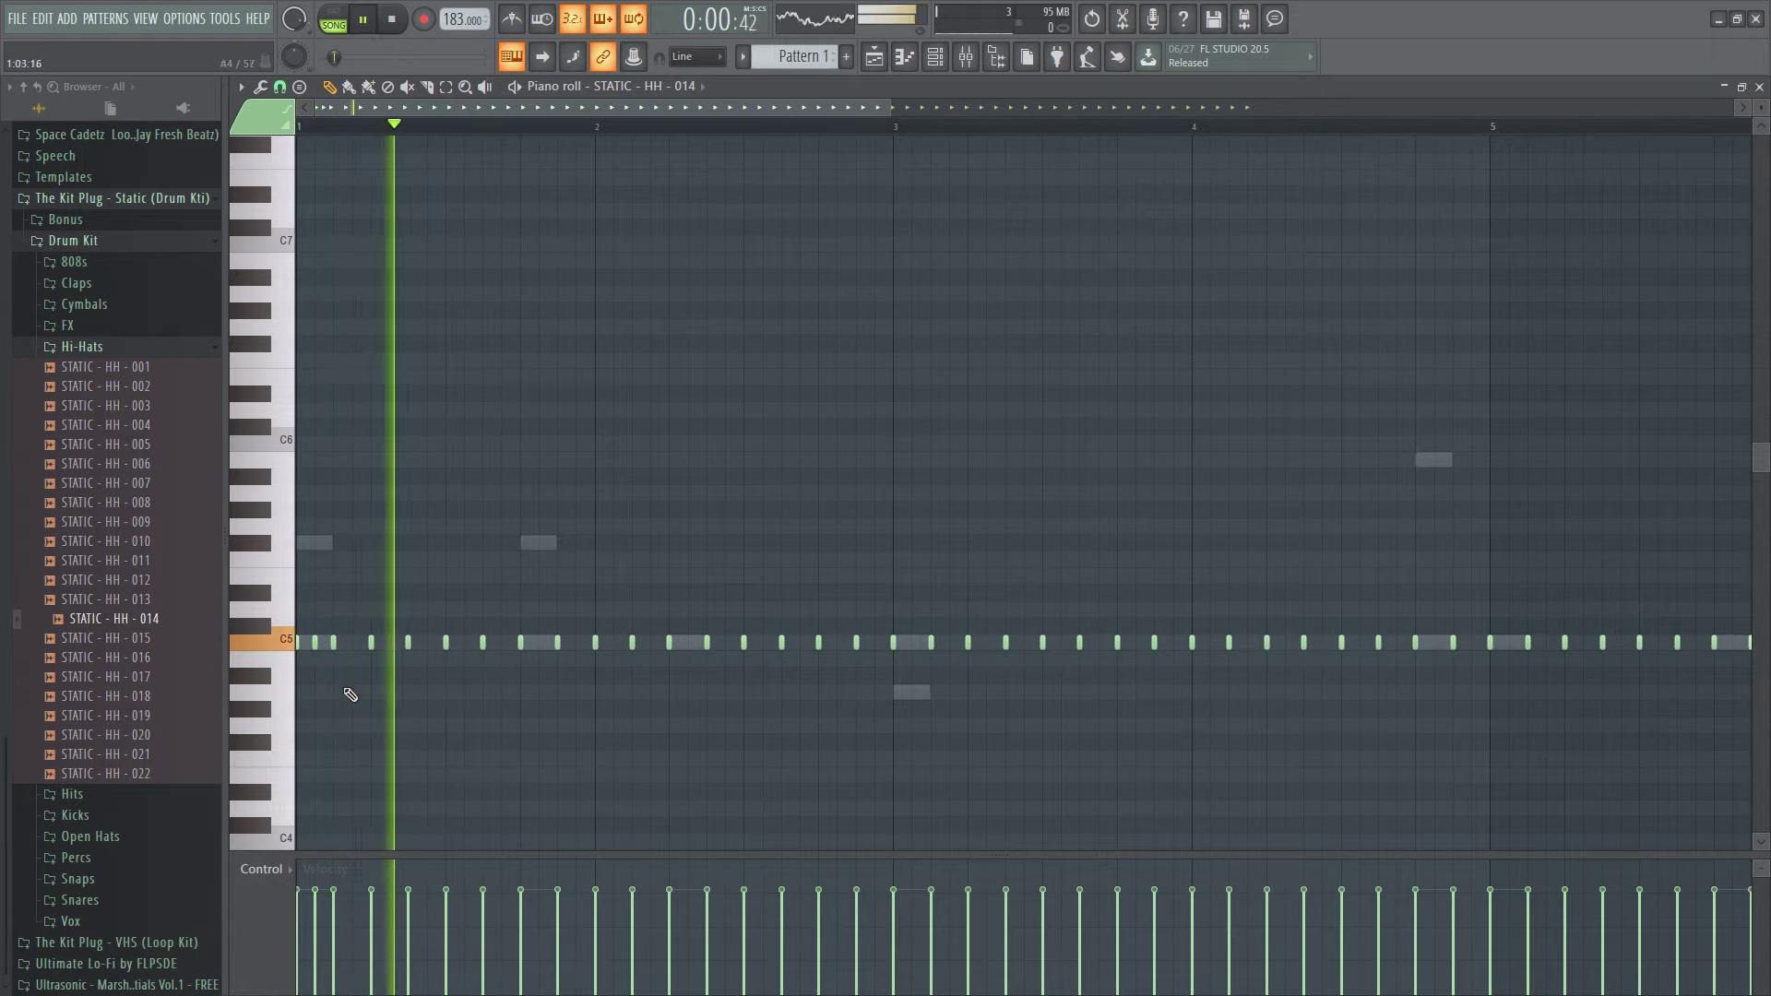
pyautogui.click(688, 642)
pyautogui.click(725, 642)
pyautogui.press('space')
pyautogui.press('space')
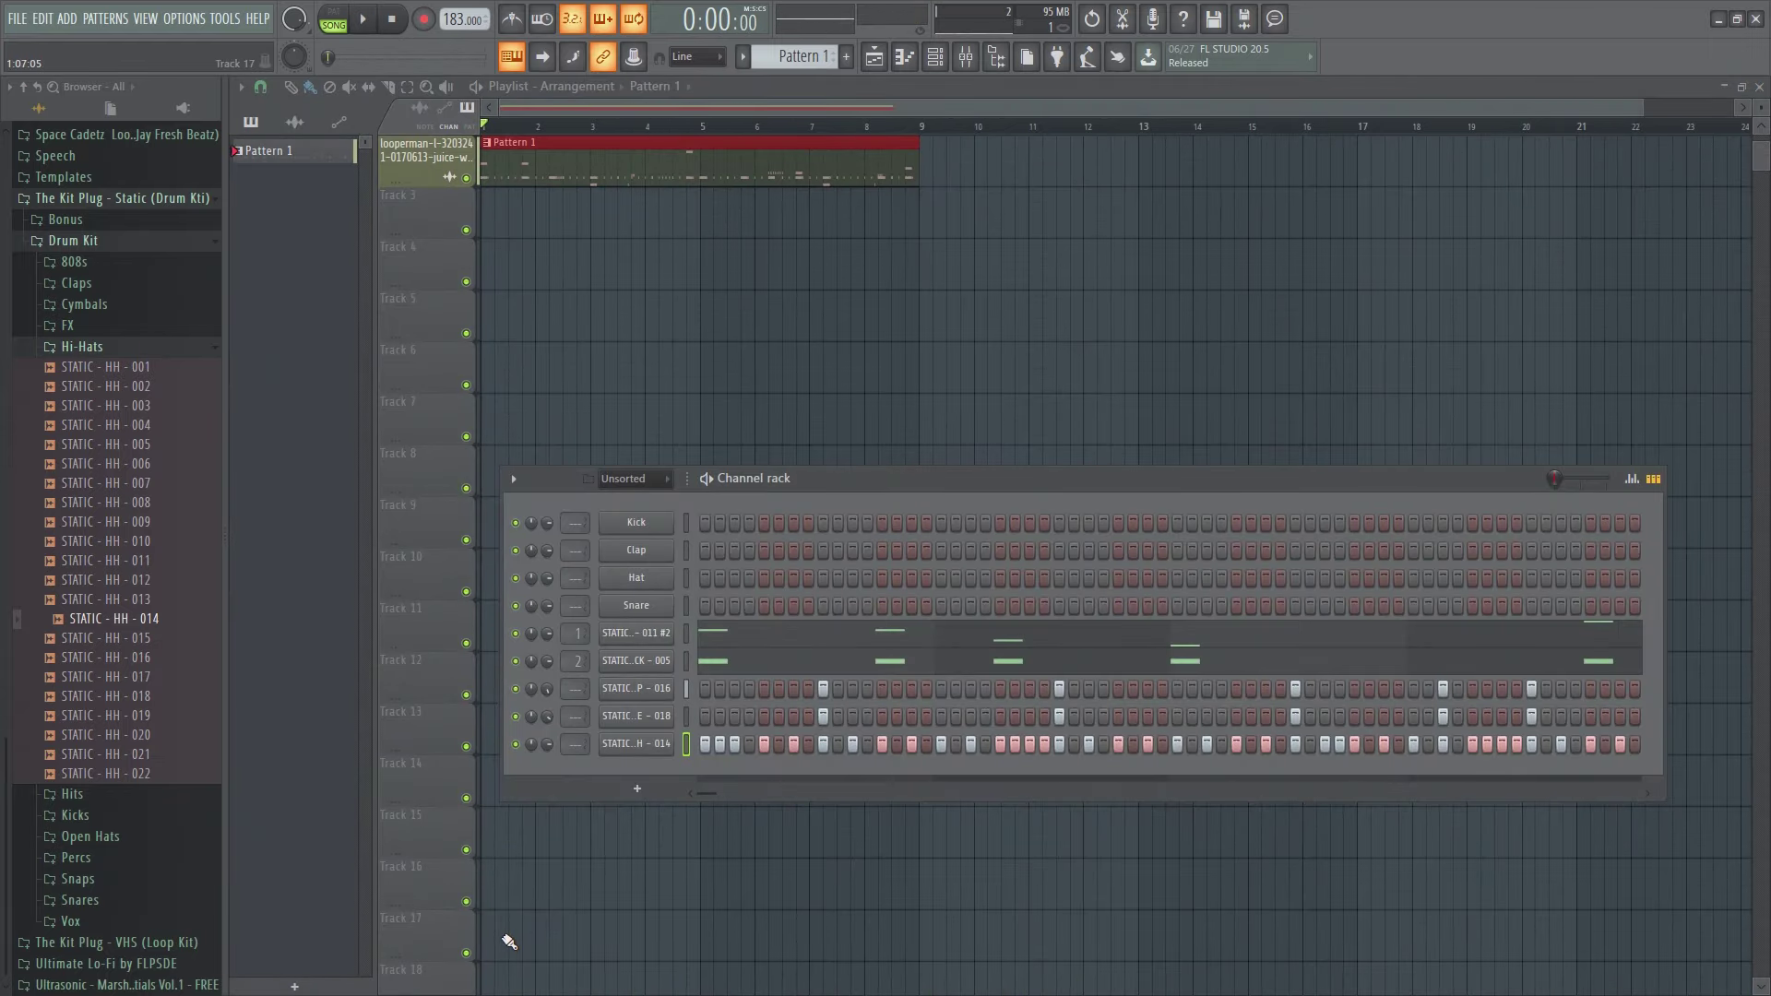
pyautogui.press('space')
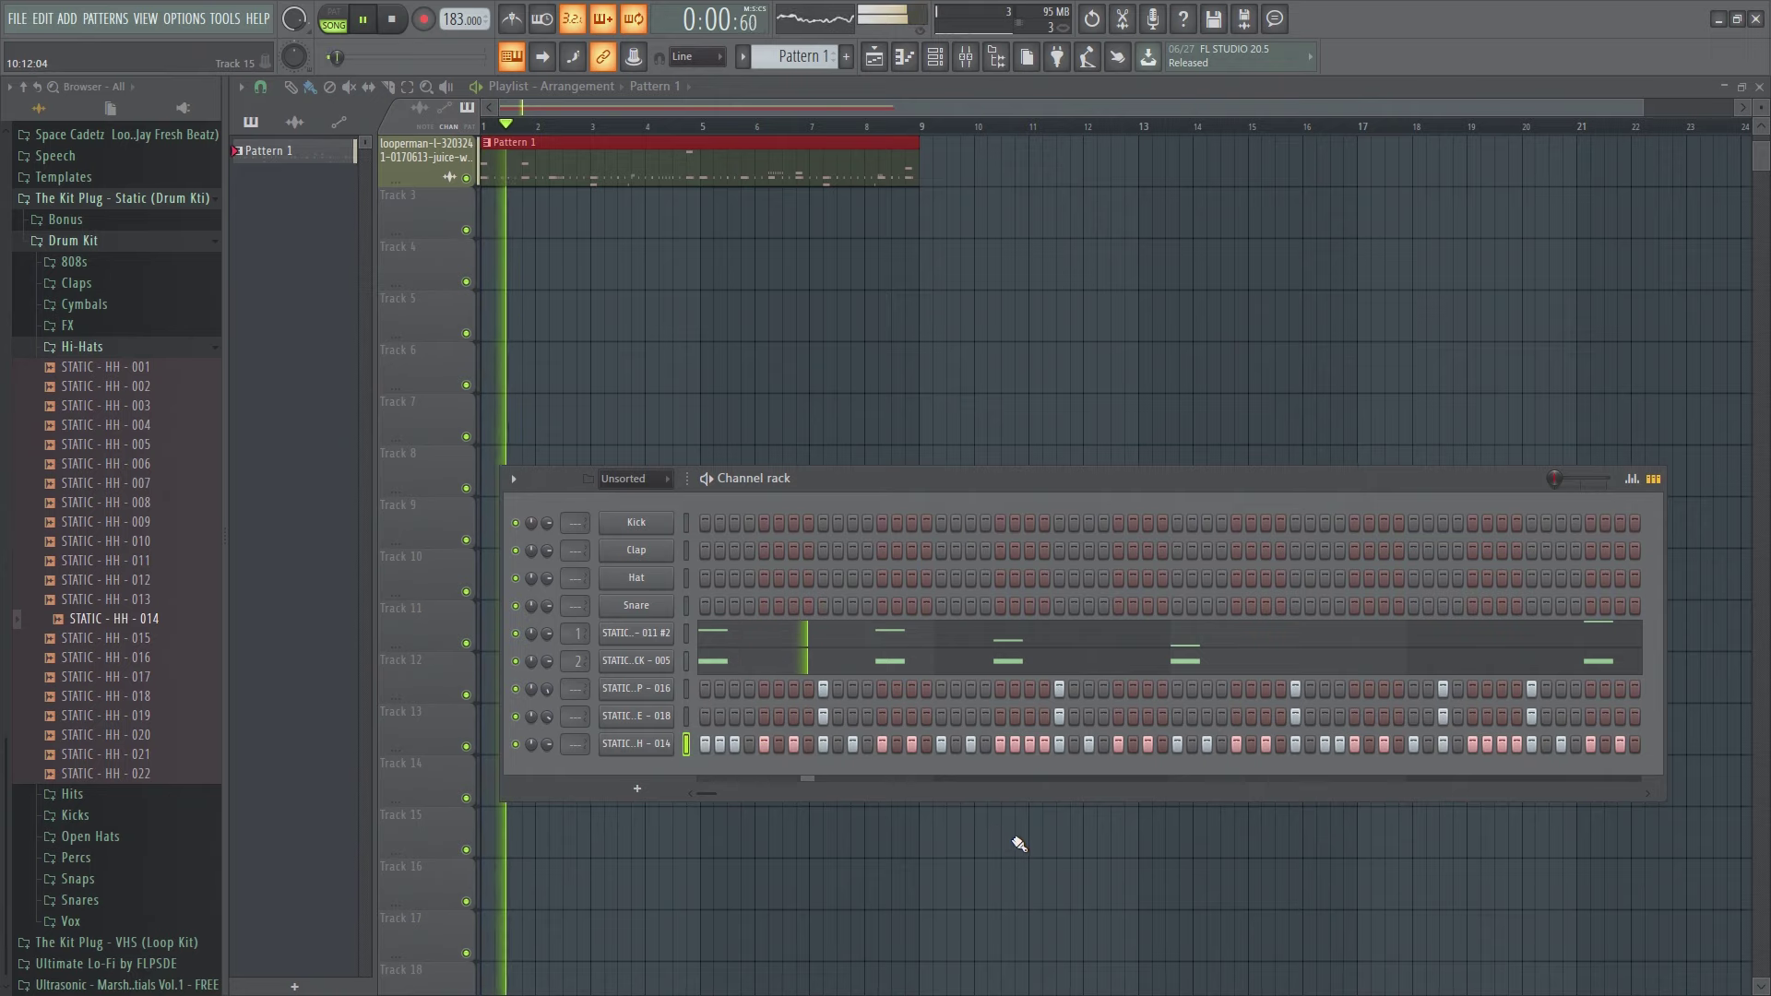
pyautogui.scroll(1, 1016, 839)
pyautogui.press('space')
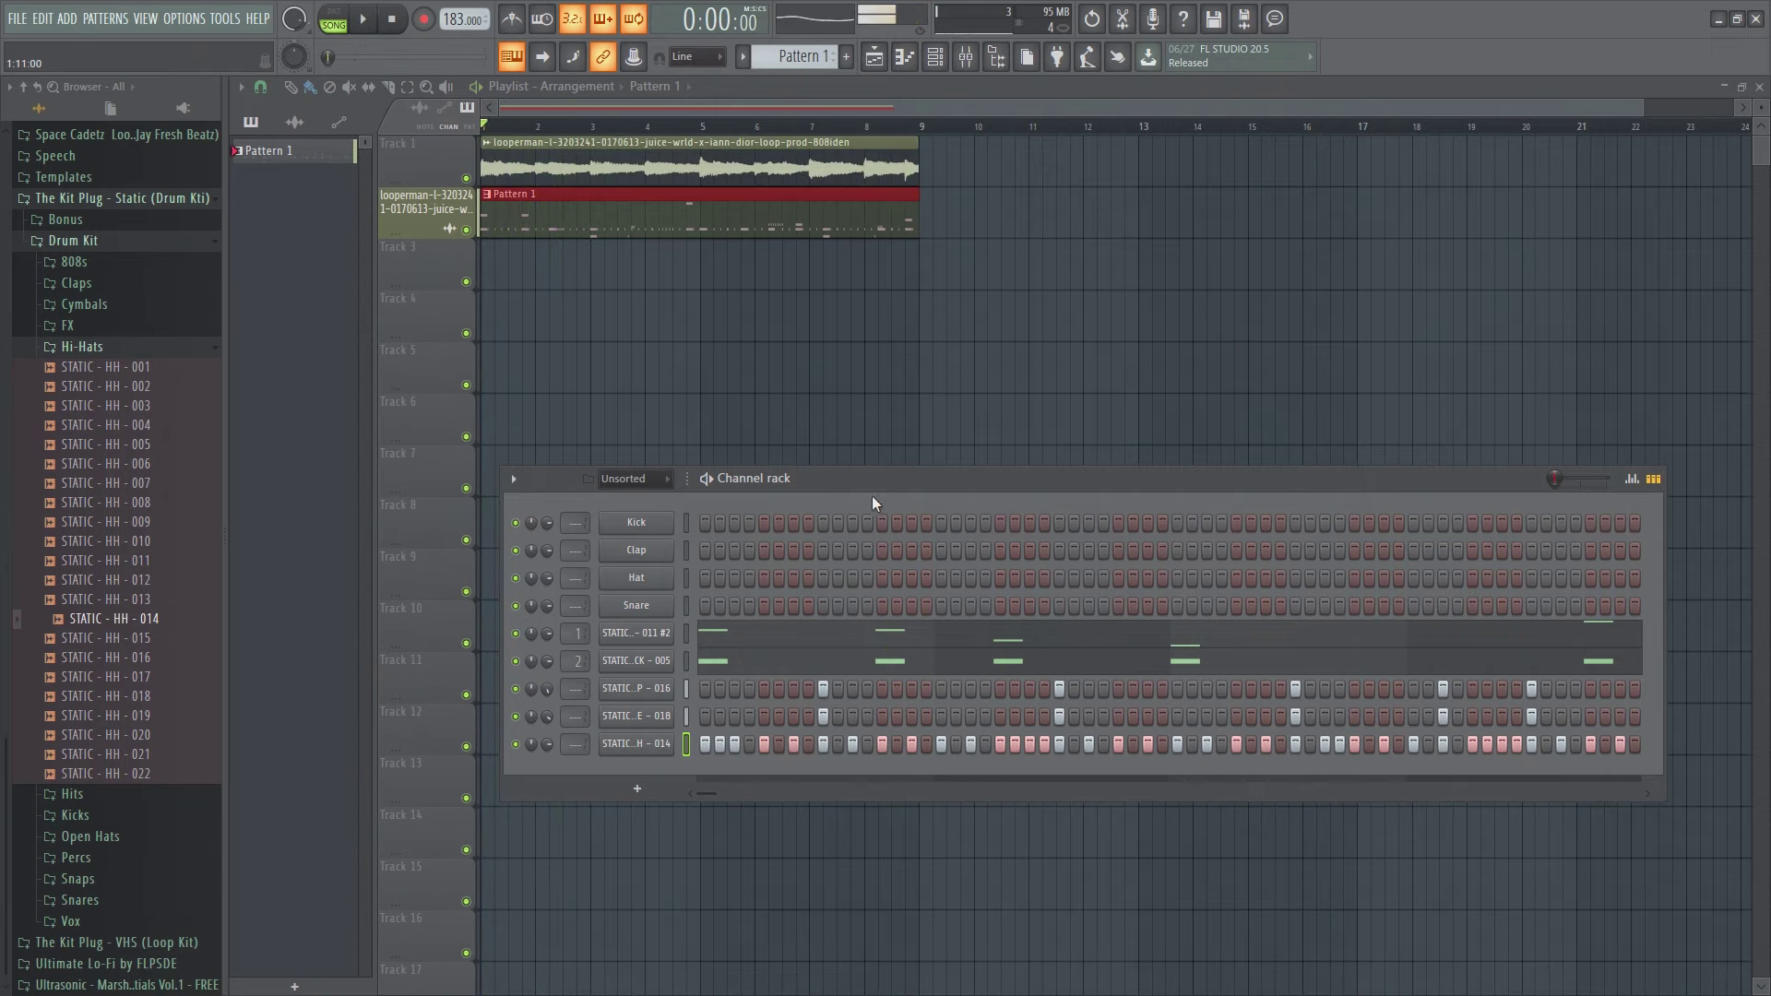
pyautogui.press('space')
pyautogui.press('space')
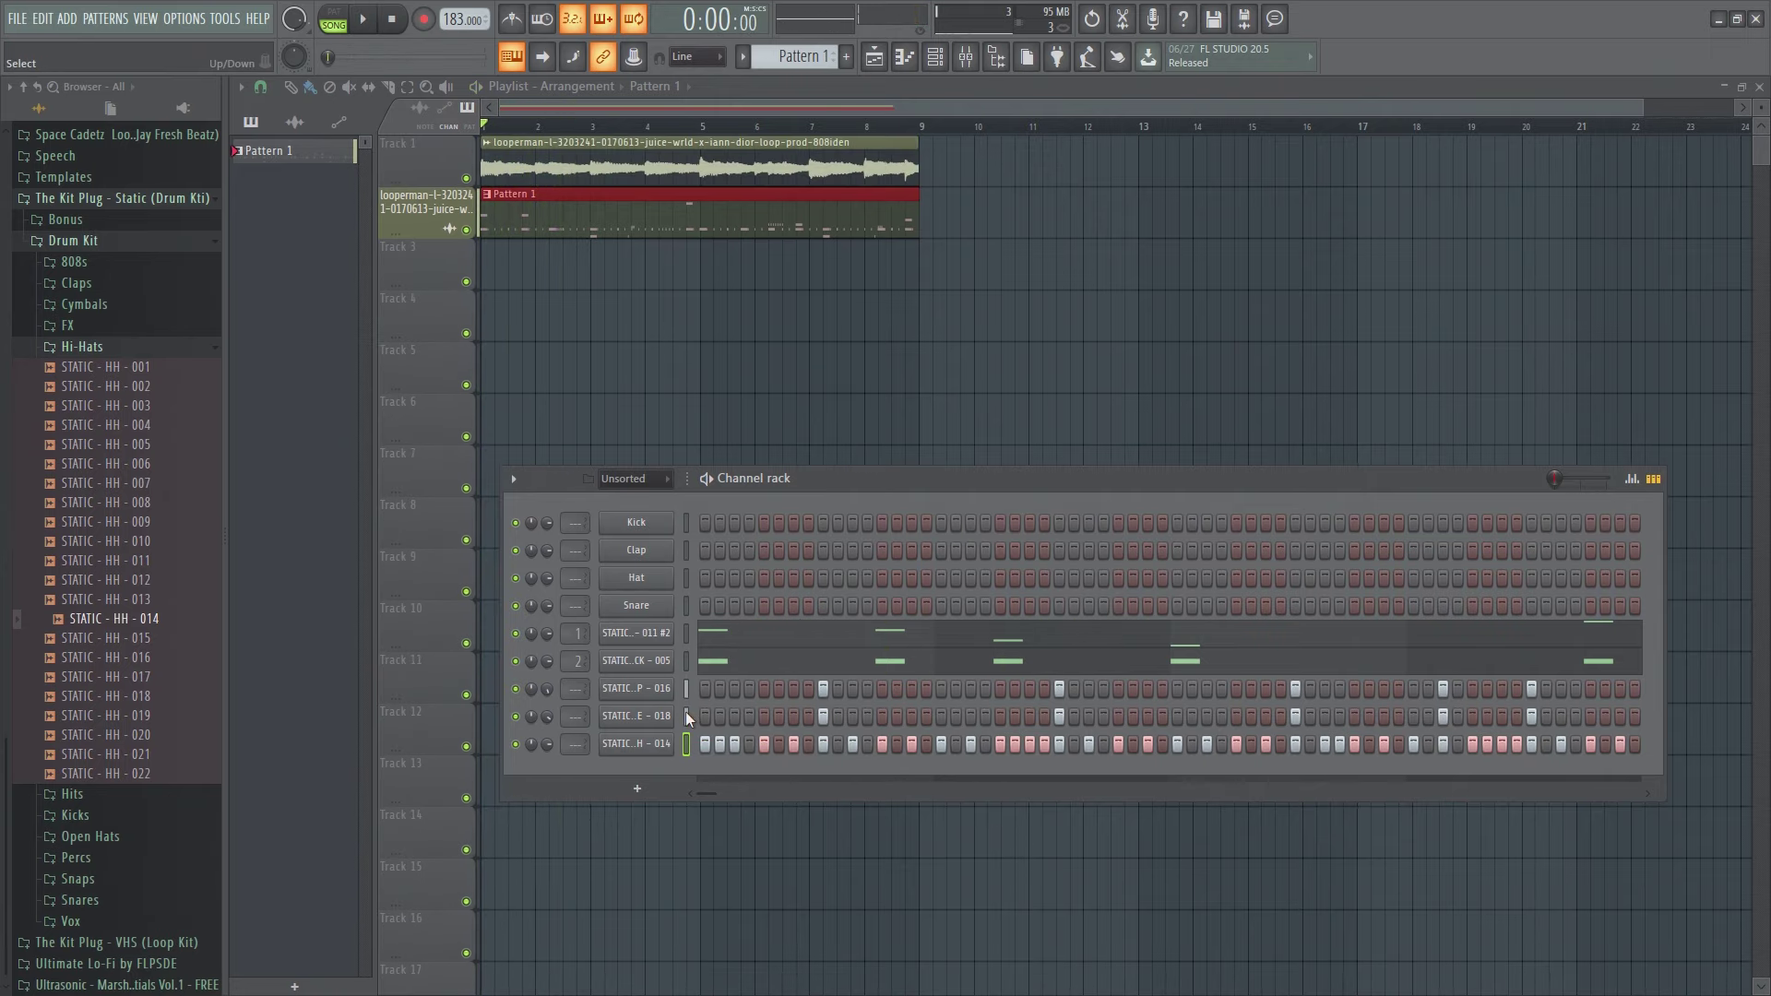
pyautogui.rightClick(653, 661)
pyautogui.click(694, 628)
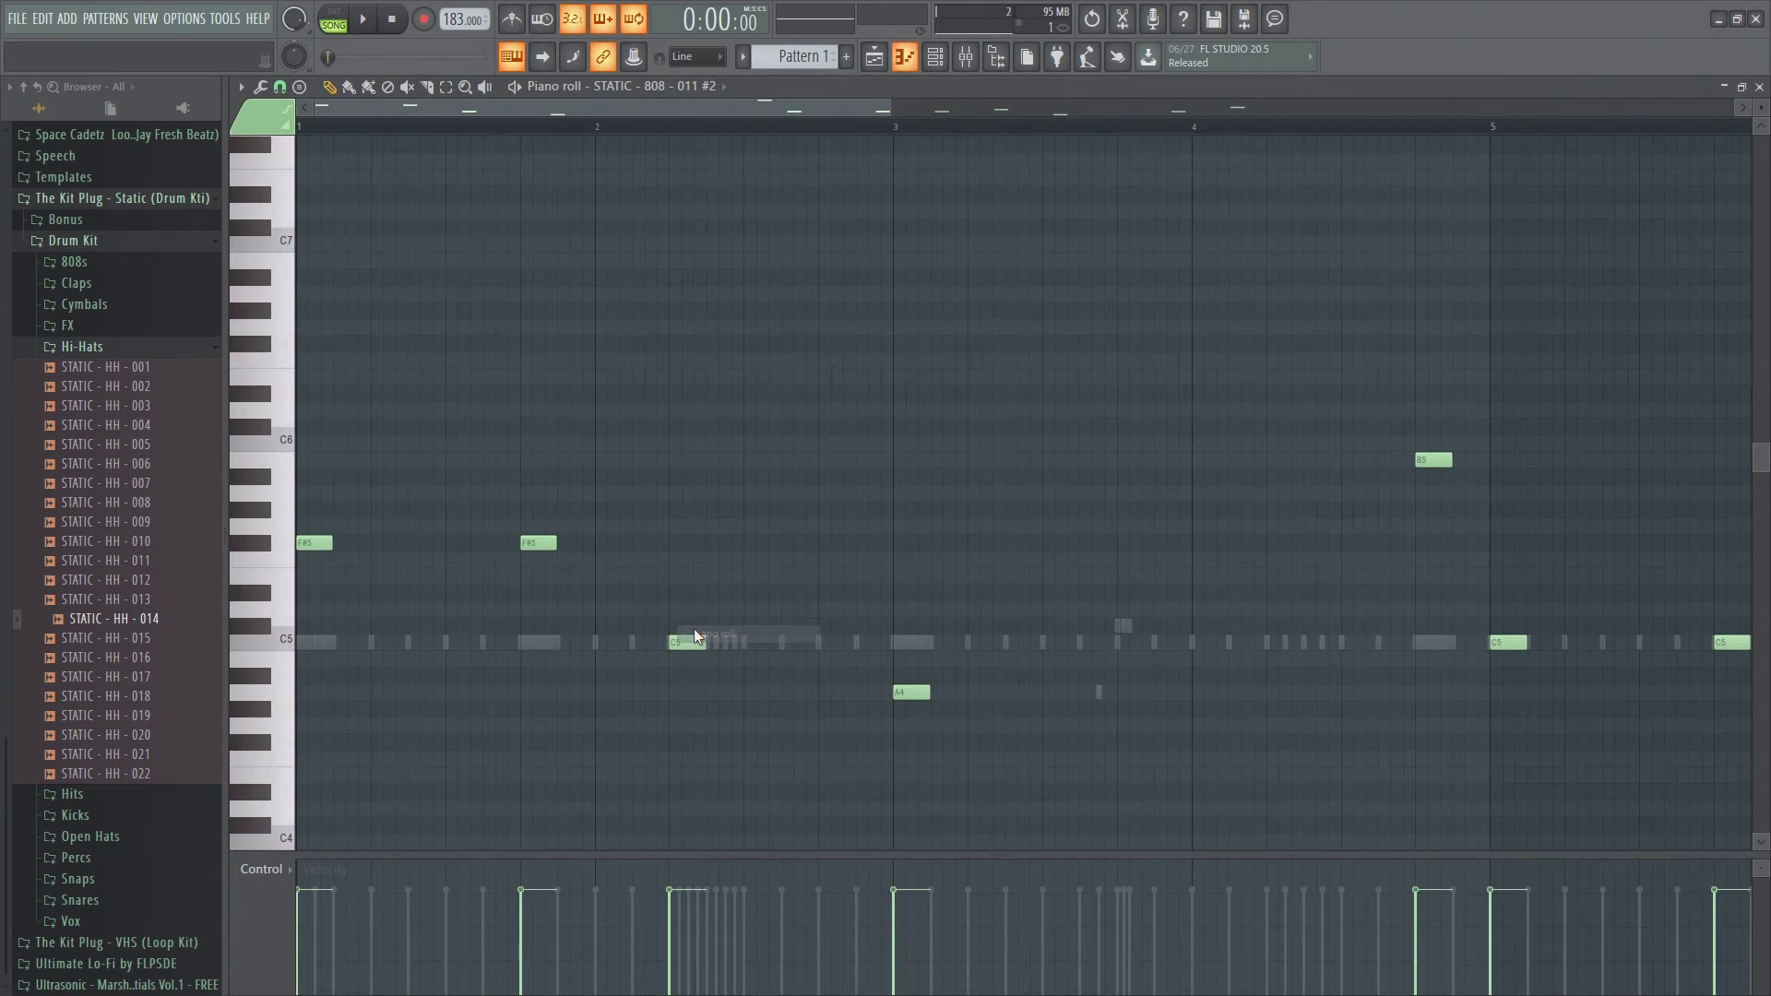
pyautogui.press('space')
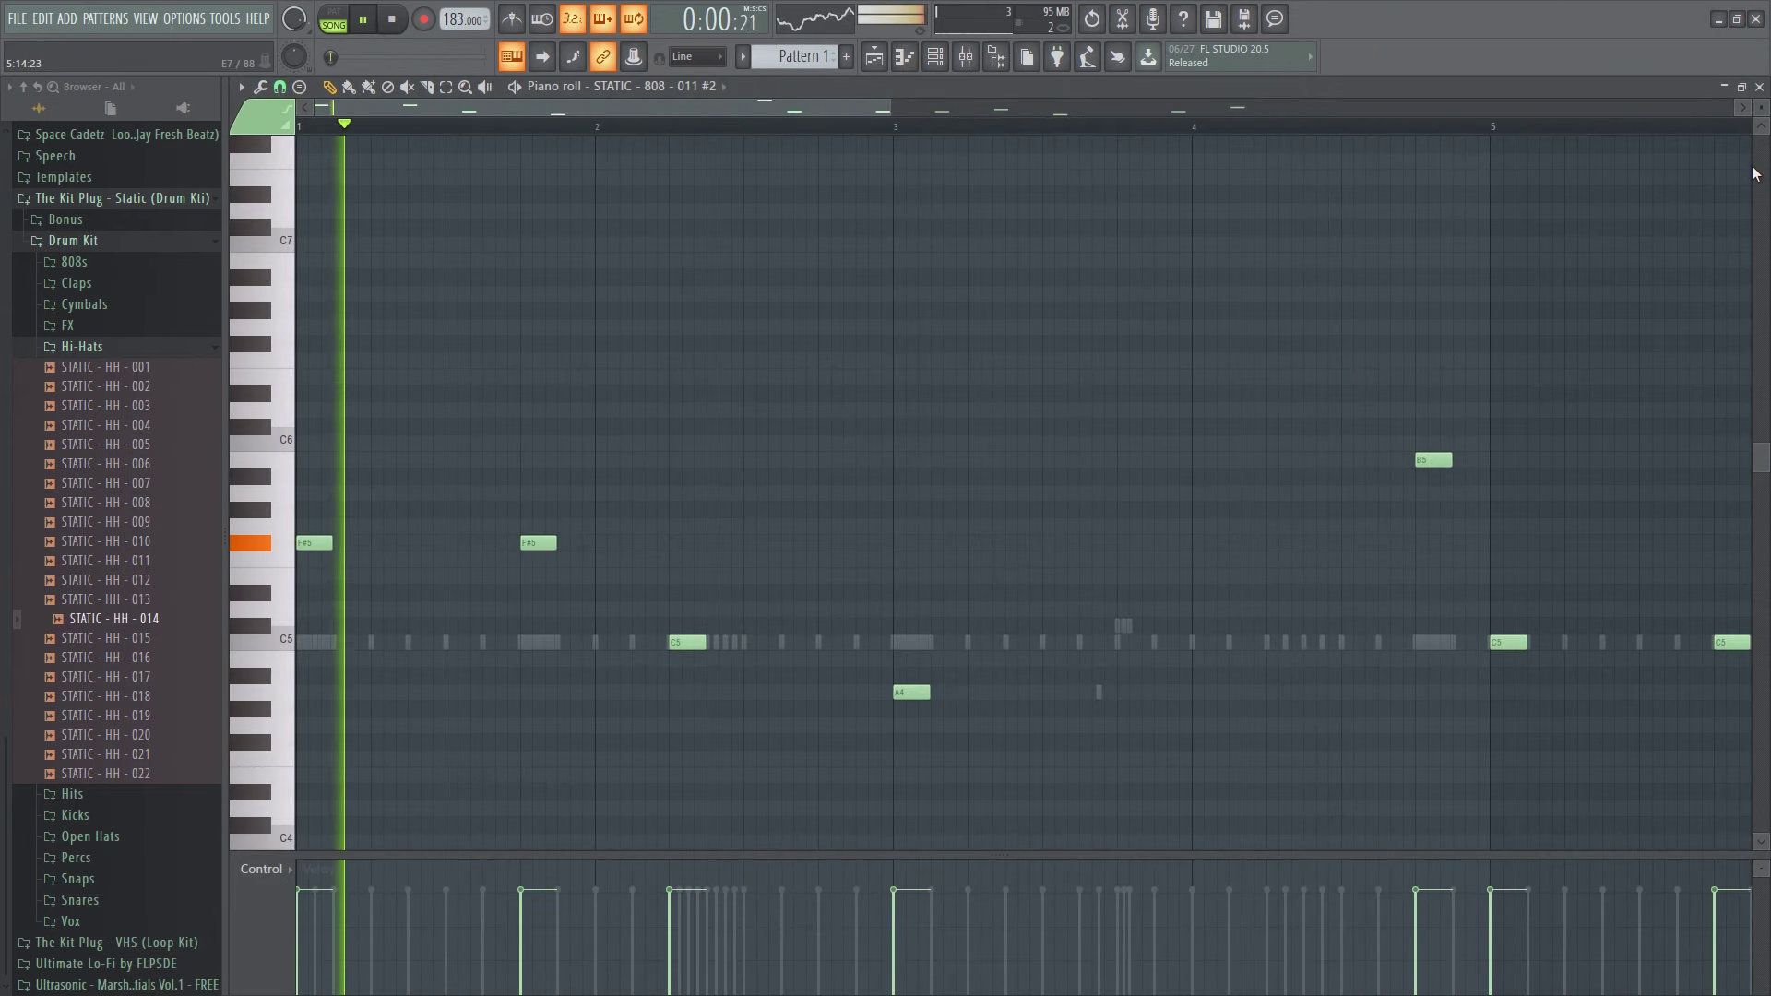
pyautogui.press('space')
pyautogui.click(1758, 87)
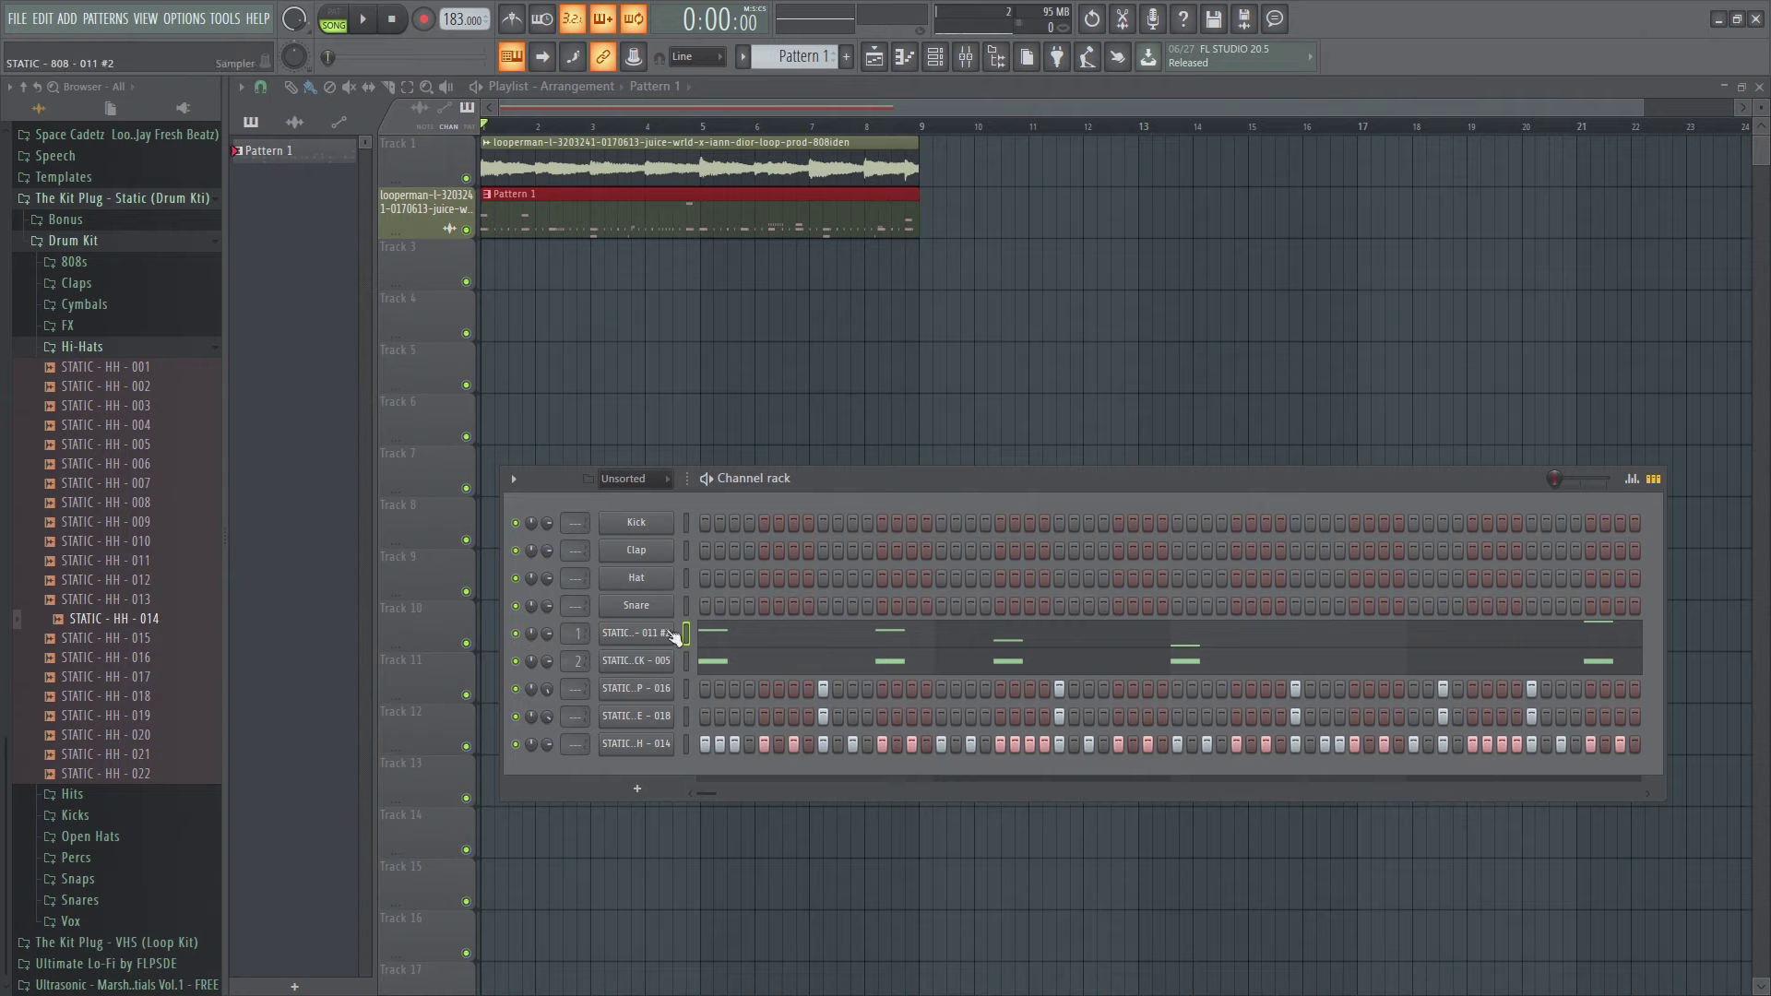
# Open the STATIC - KICK - 005 channel in the piano roll and add a C5 kick at about step 7 of bar 1 during playback.
pyautogui.rightClick(671, 651)
pyautogui.click(692, 660)
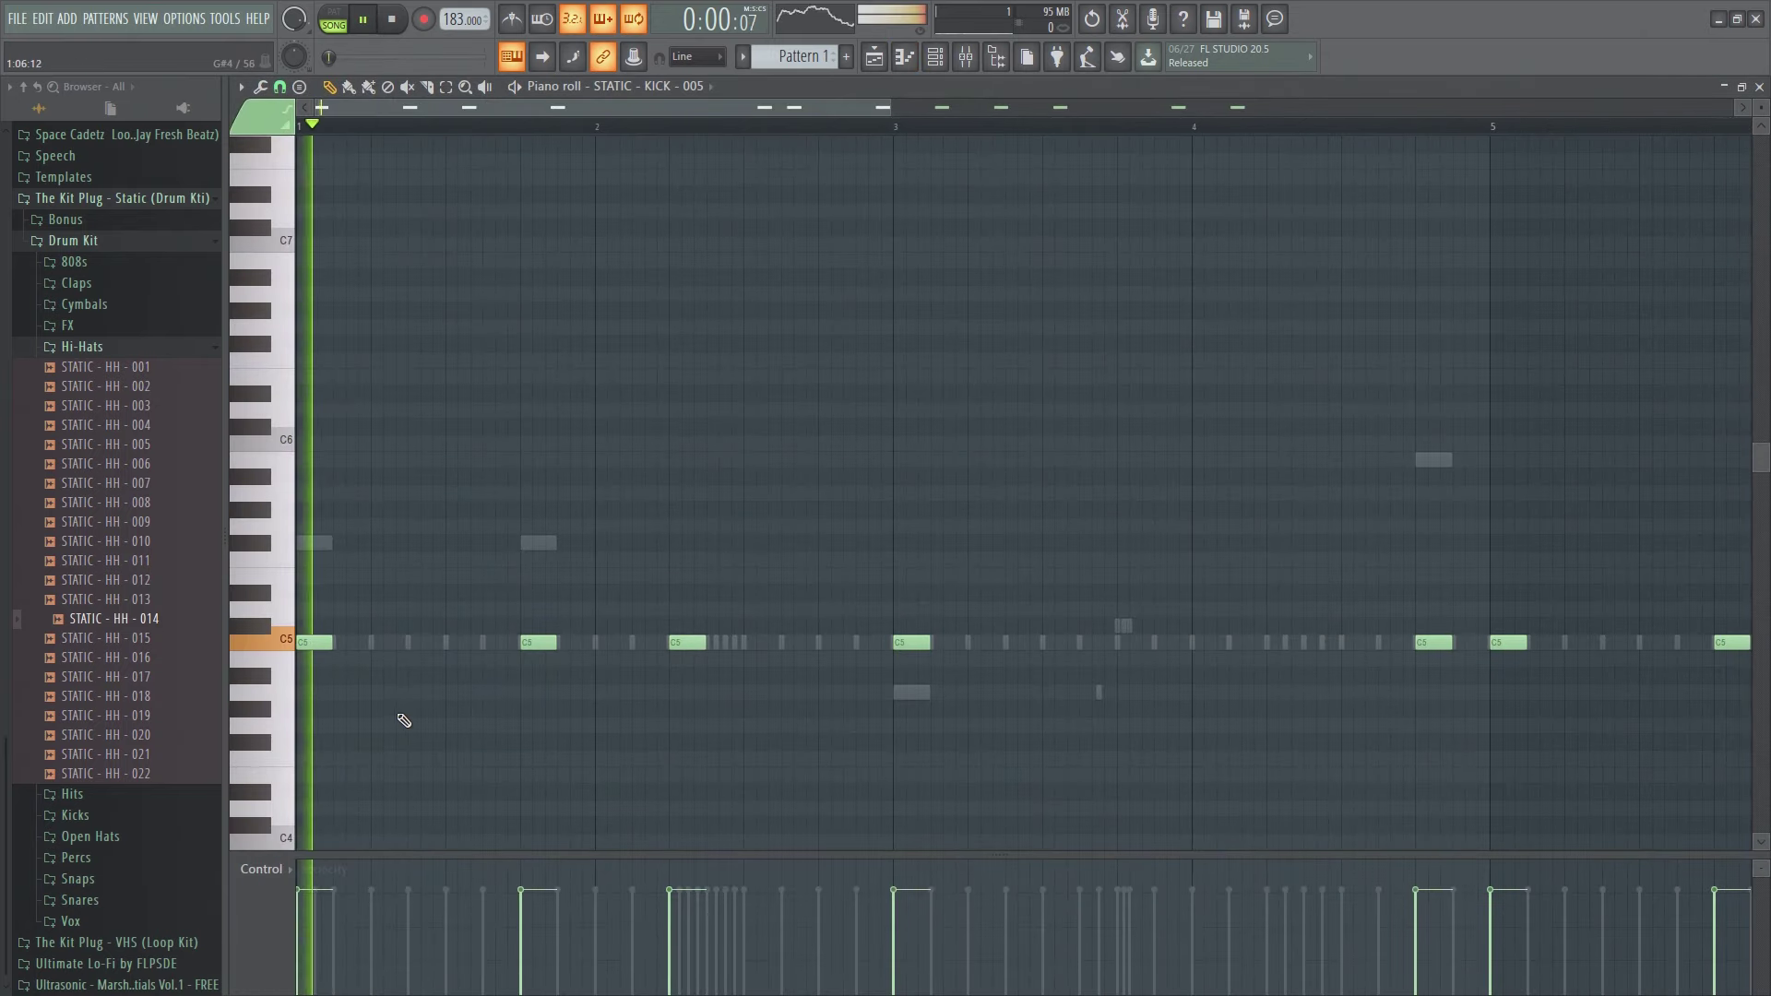
pyautogui.scroll(1, 405, 721)
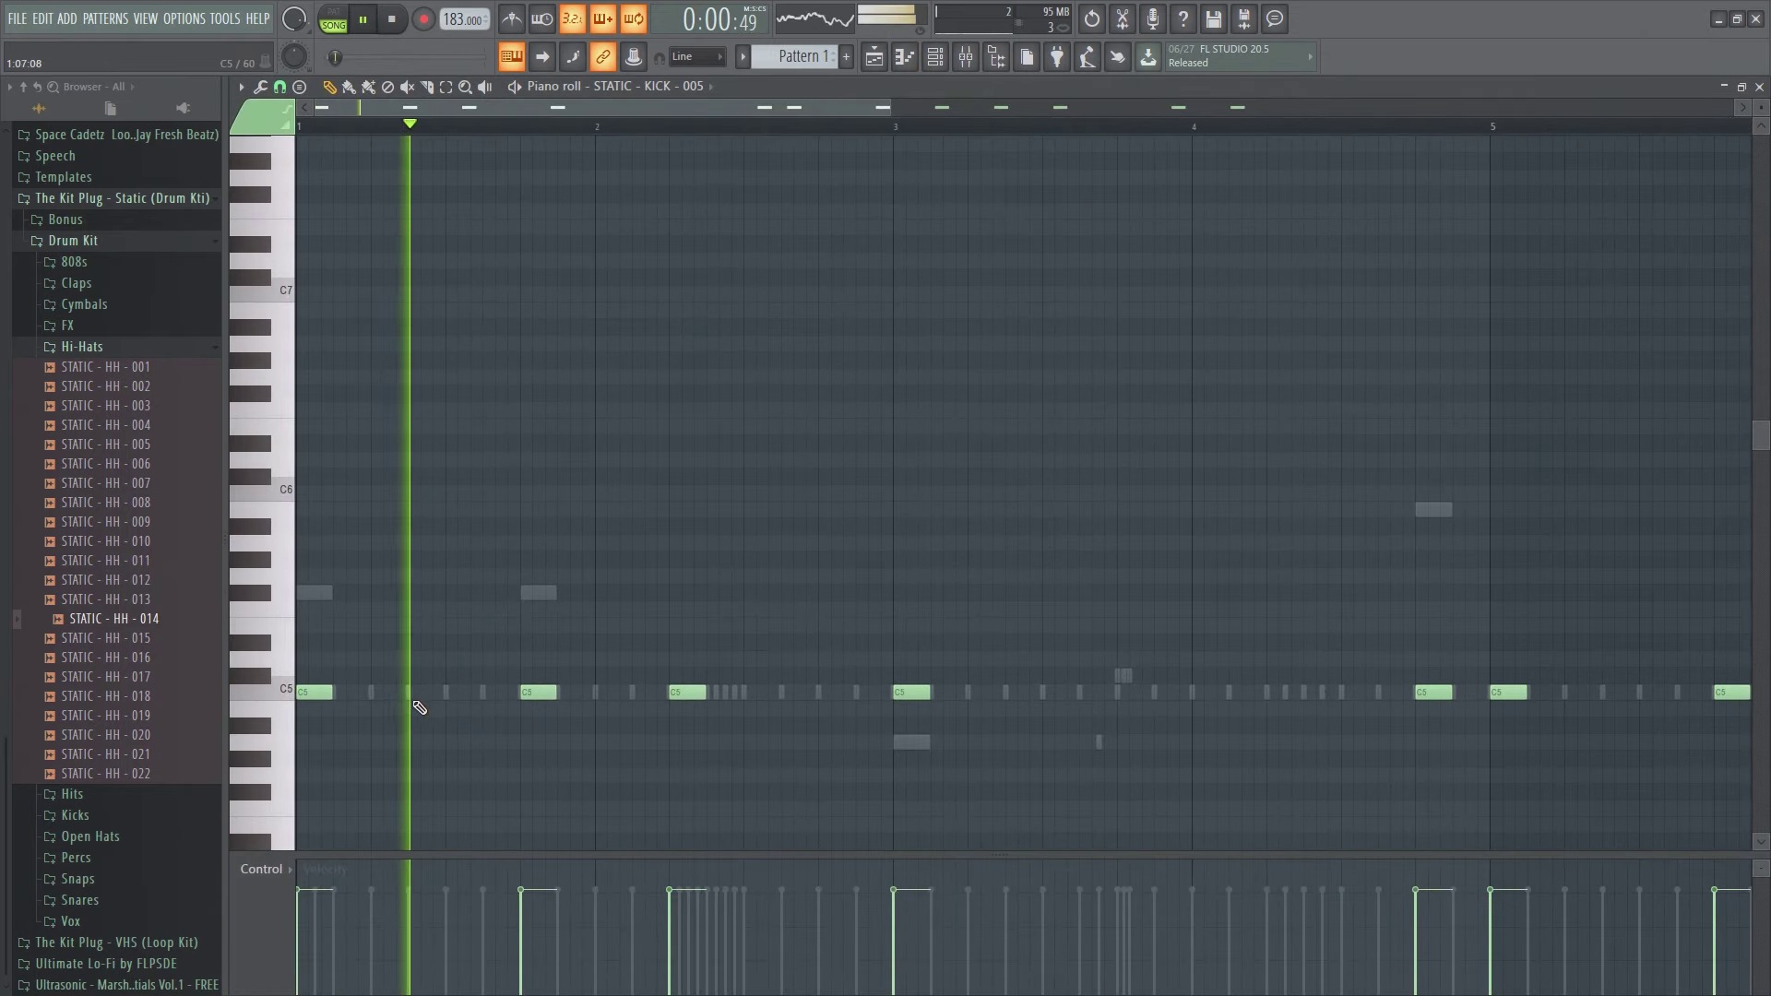
pyautogui.click(373, 693)
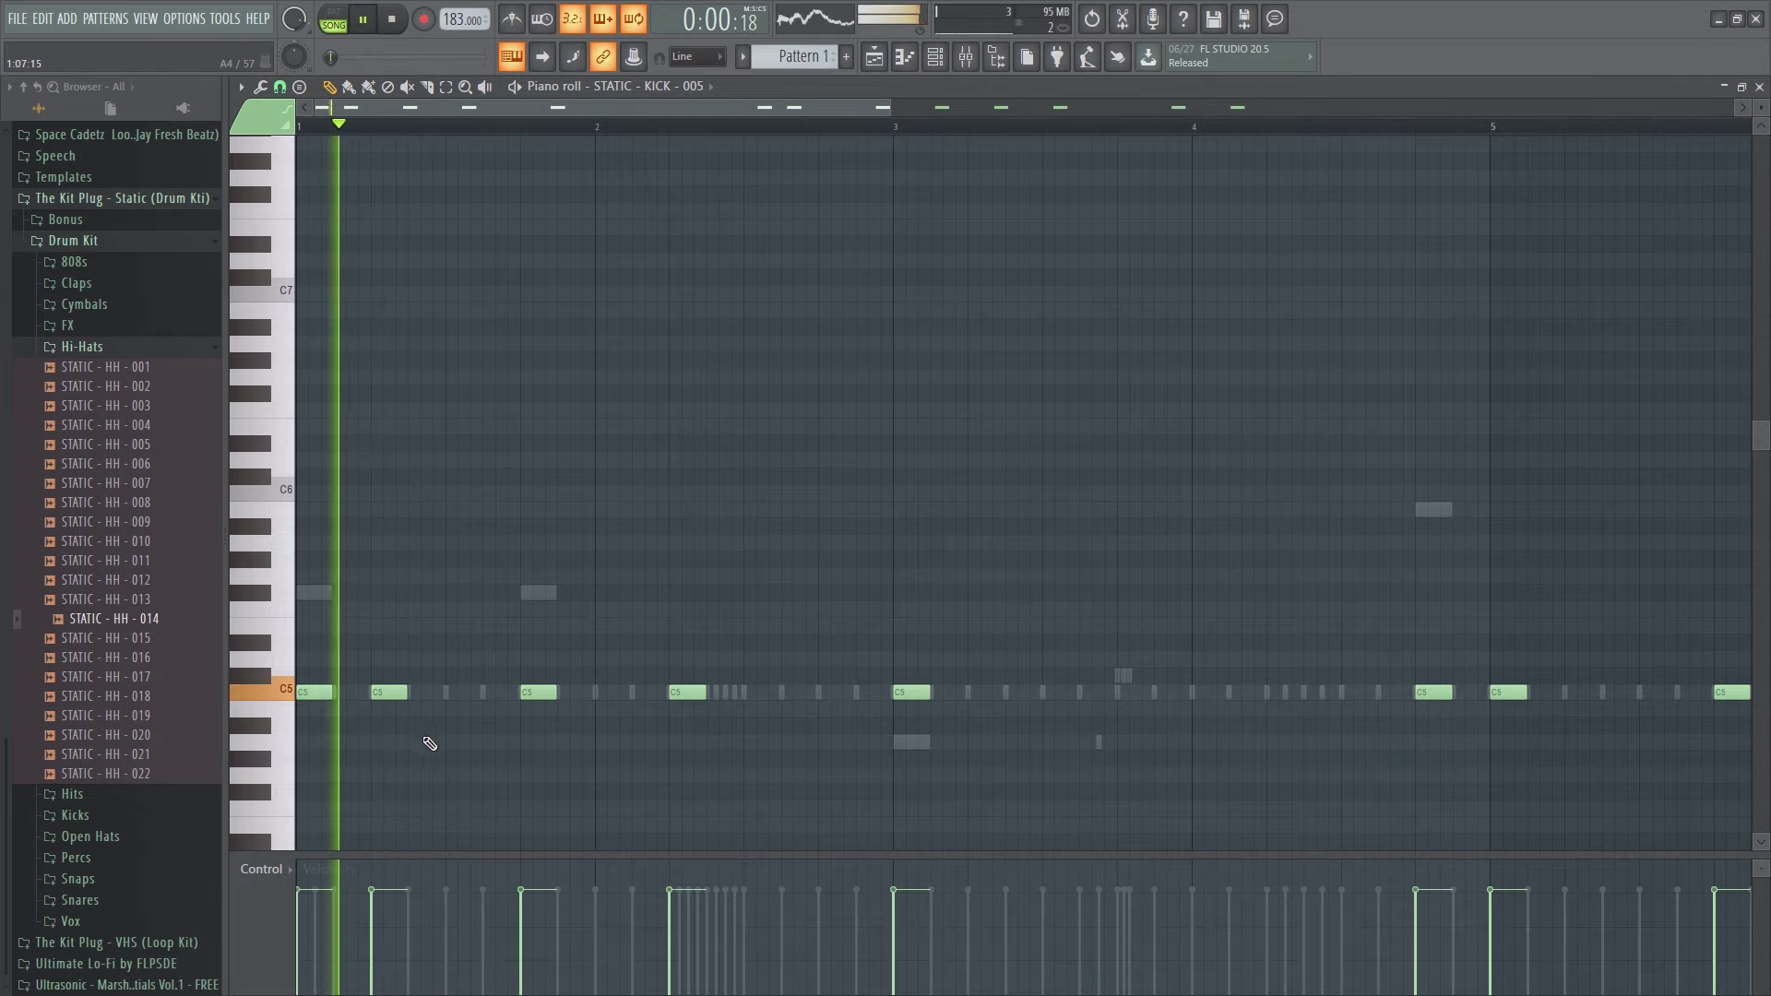
pyautogui.moveTo(377, 693); pyautogui.dragTo(422, 694)
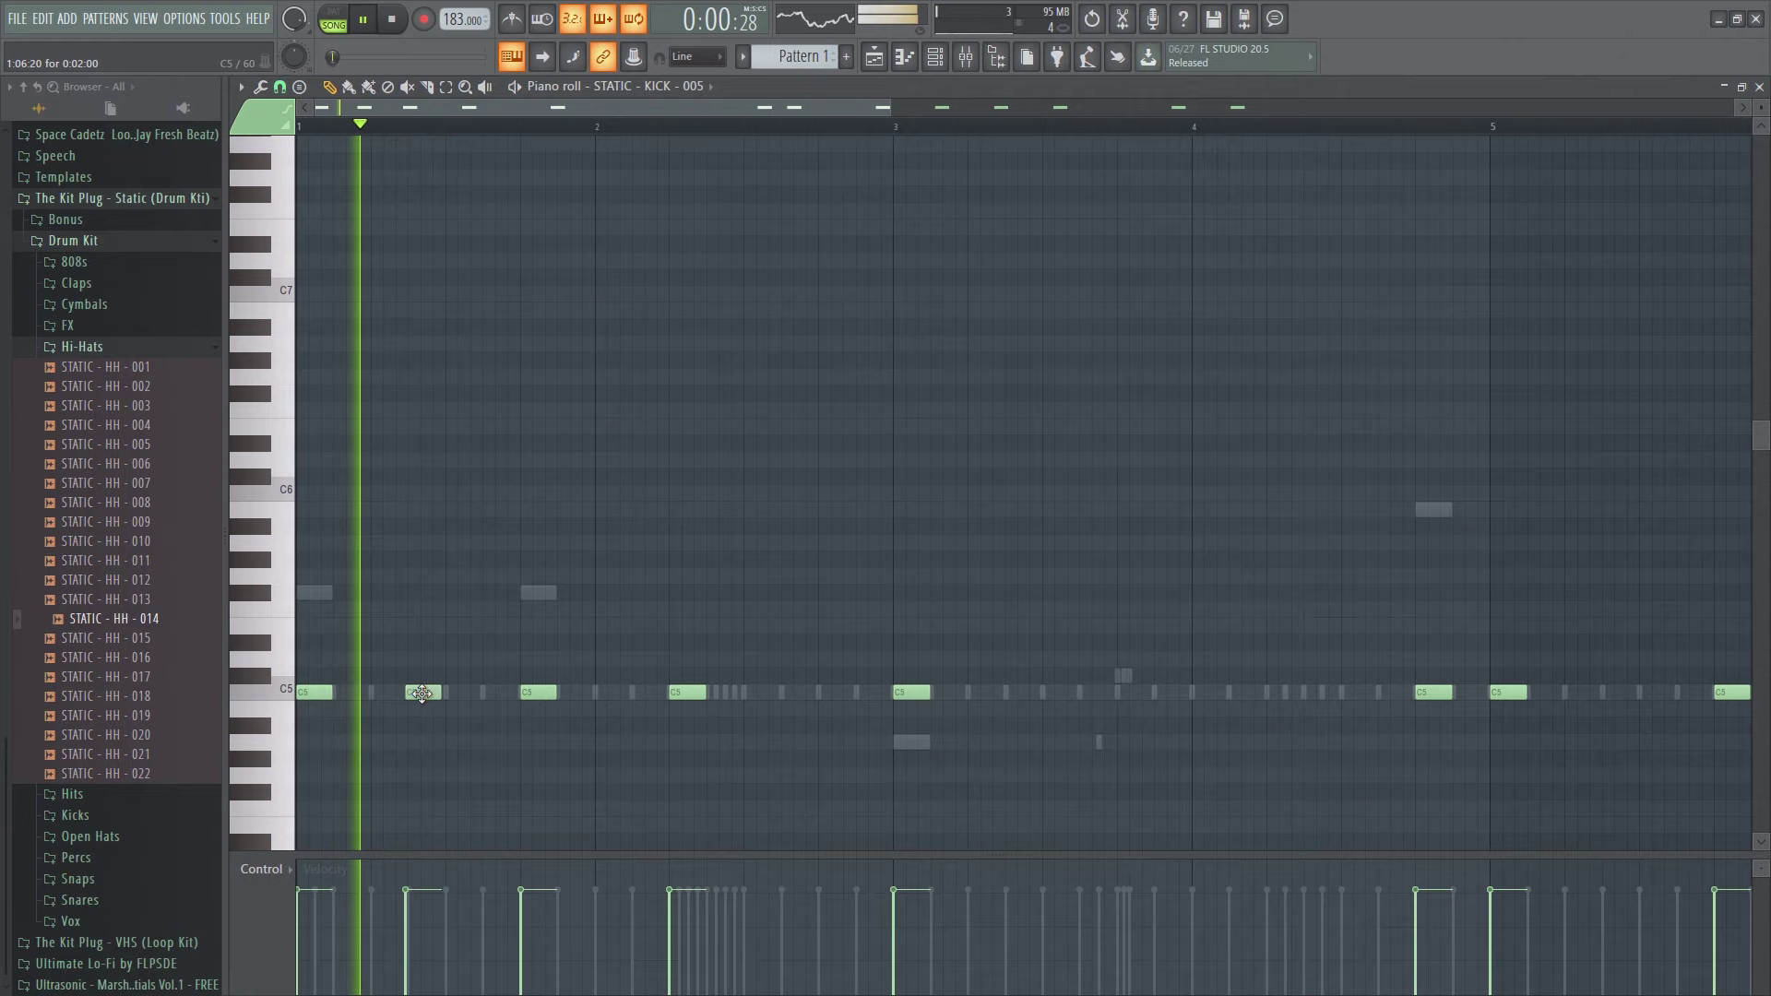
pyautogui.press('space')
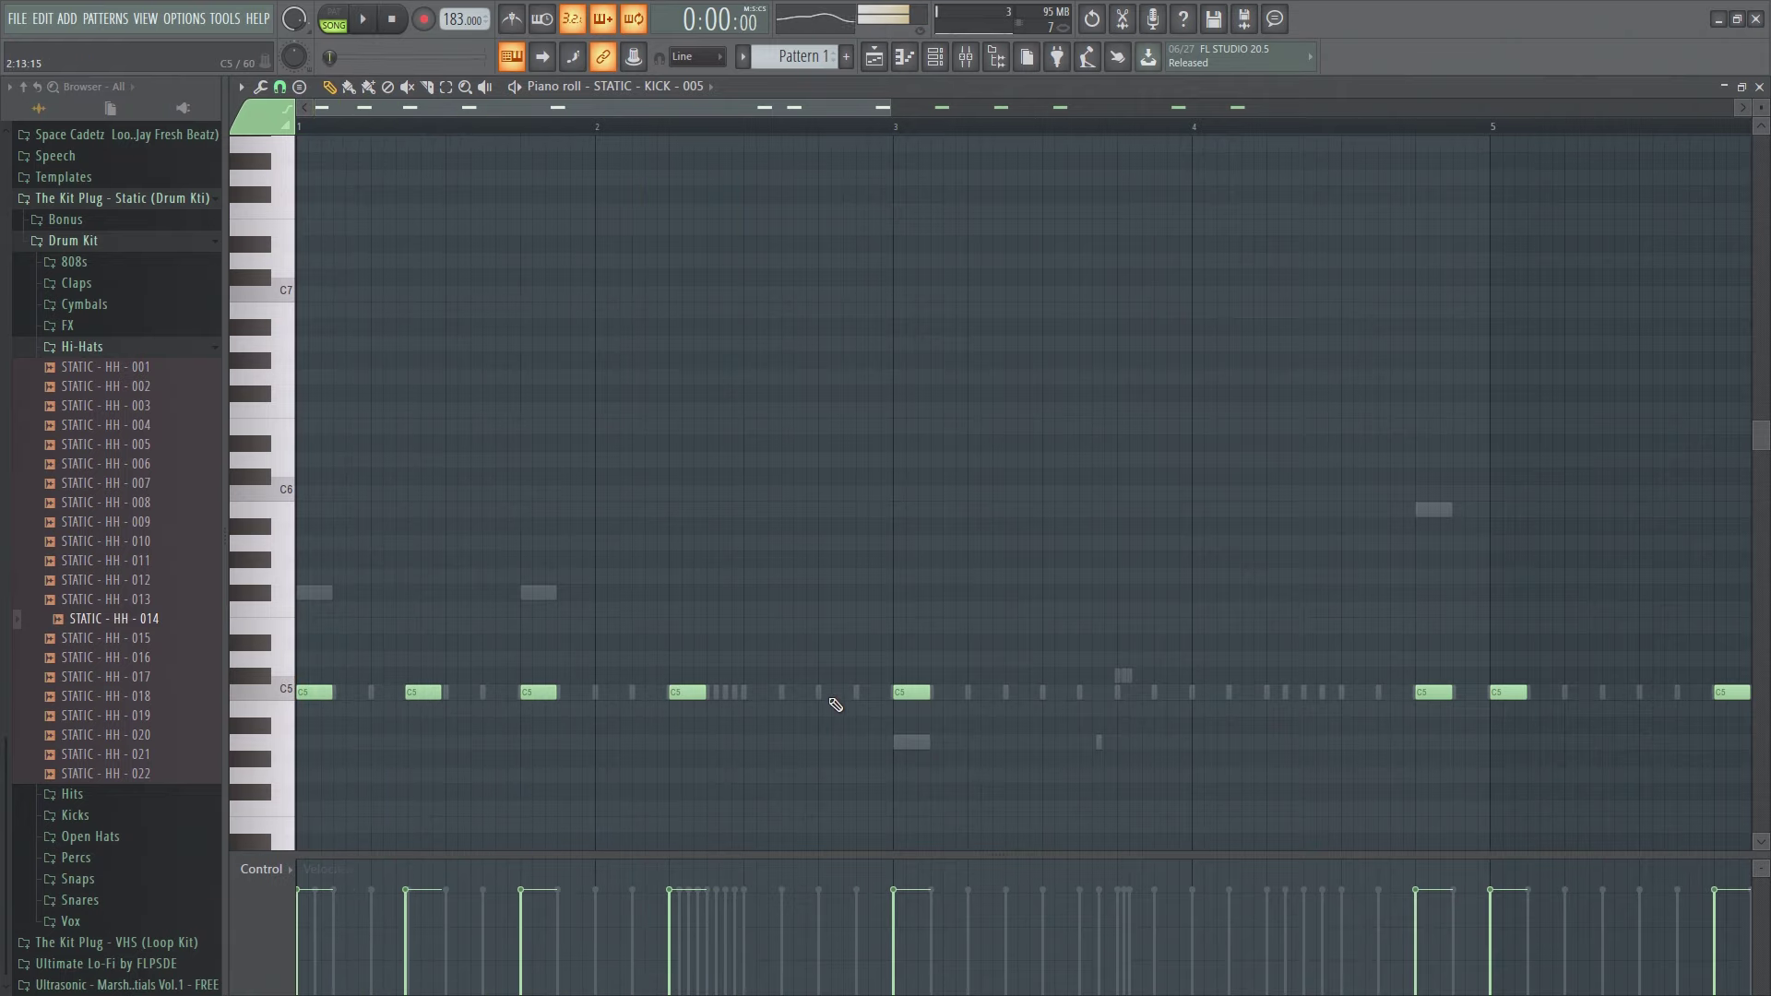
# Try an extra C5 kick in the second half of bar 2 against playback and delete it again.
pyautogui.click(785, 693)
pyautogui.press('space')
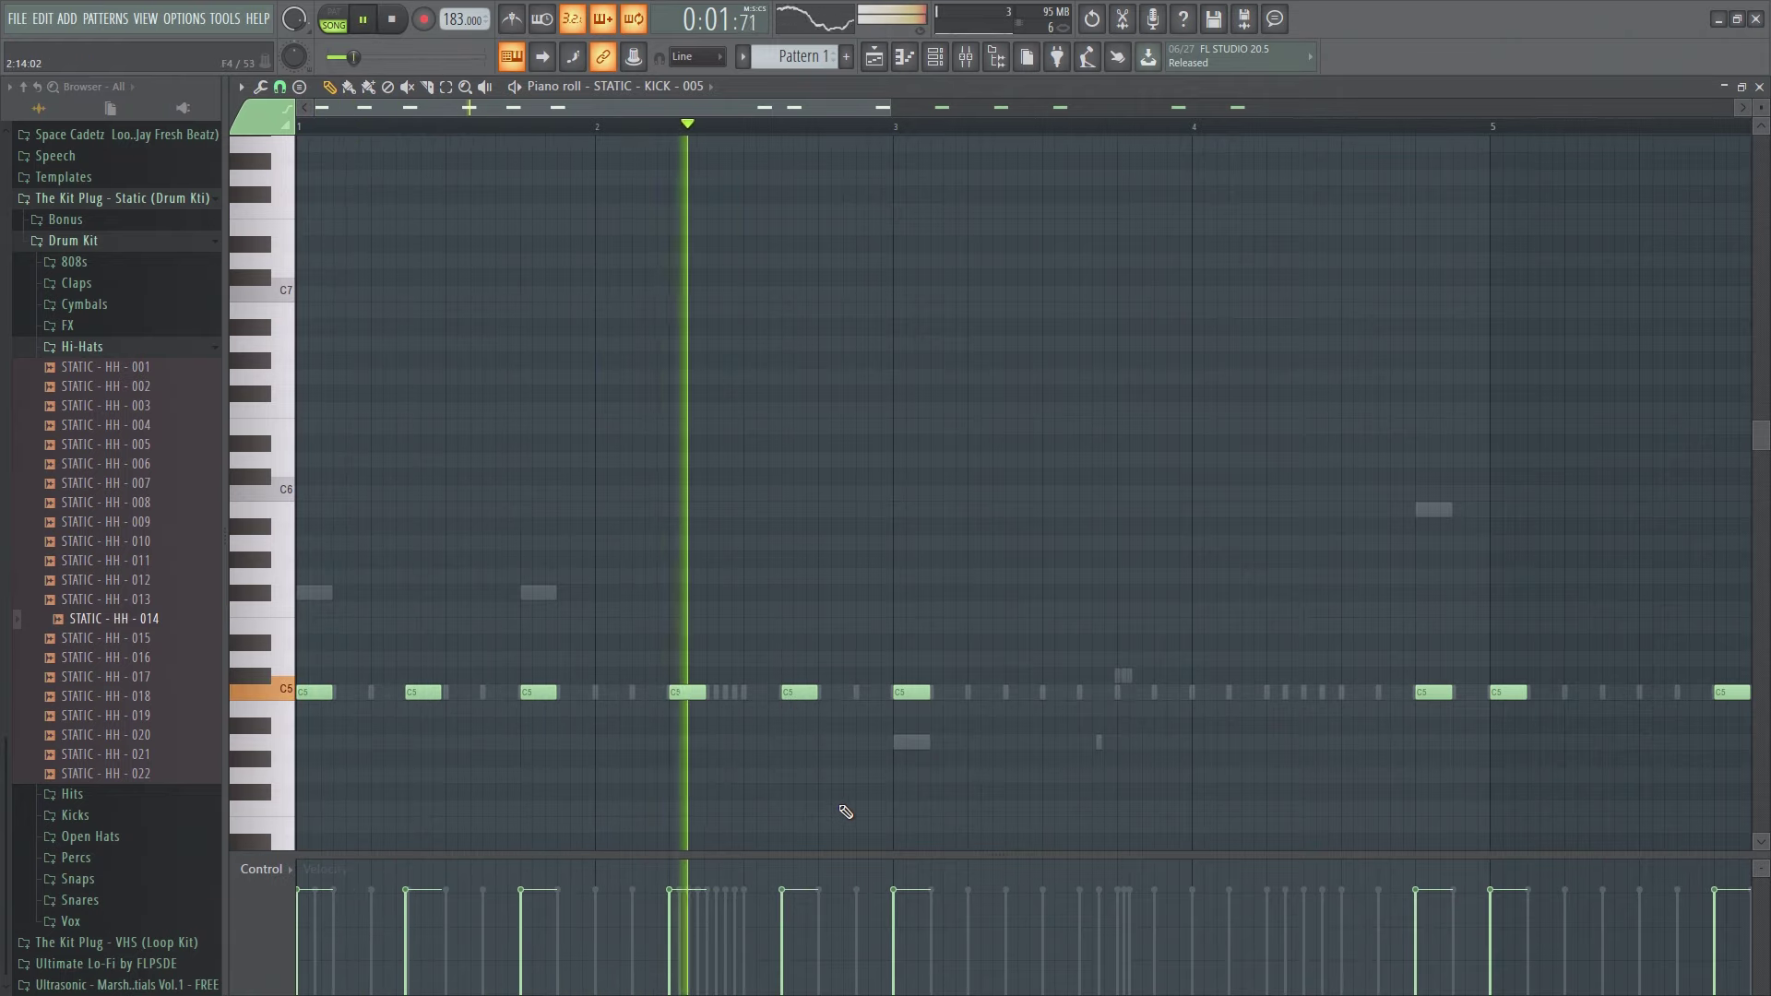
pyautogui.press('space')
pyautogui.rightClick(795, 692)
pyautogui.press('space')
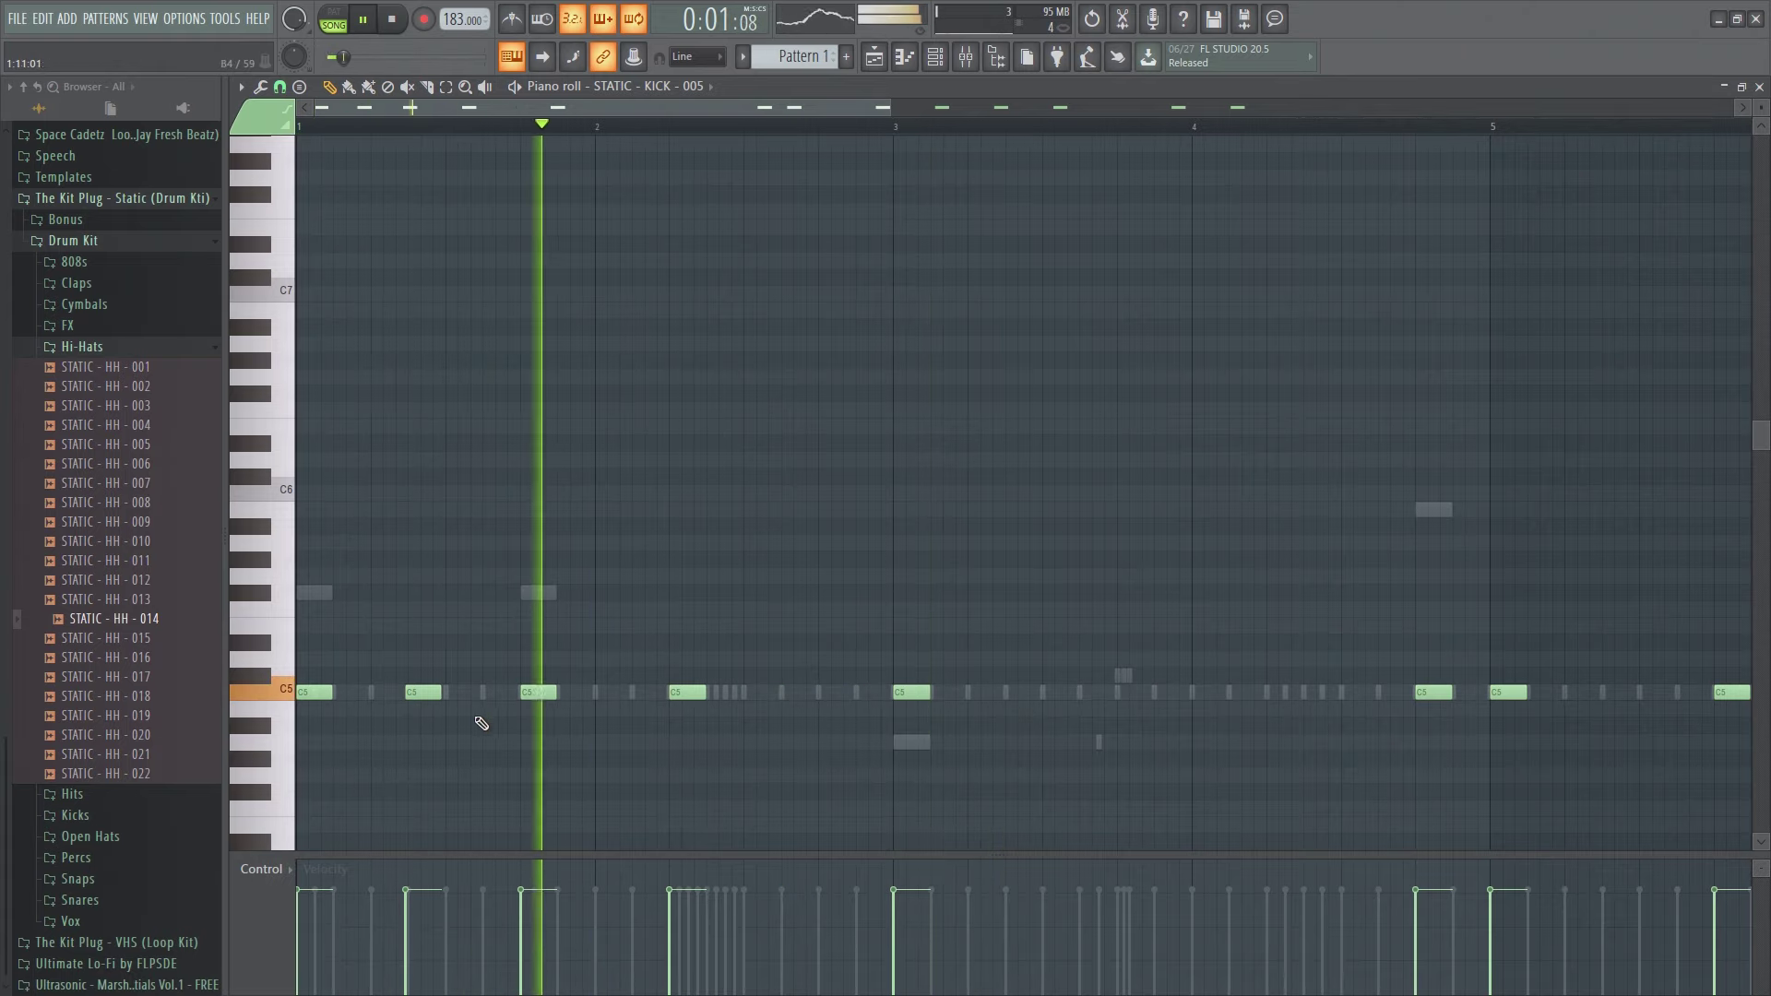
# Finish the kick pattern with further hits on steps 39, 45 and 53 and play the arrangement to check it.
pyautogui.moveTo(420, 693); pyautogui.dragTo(422, 695)
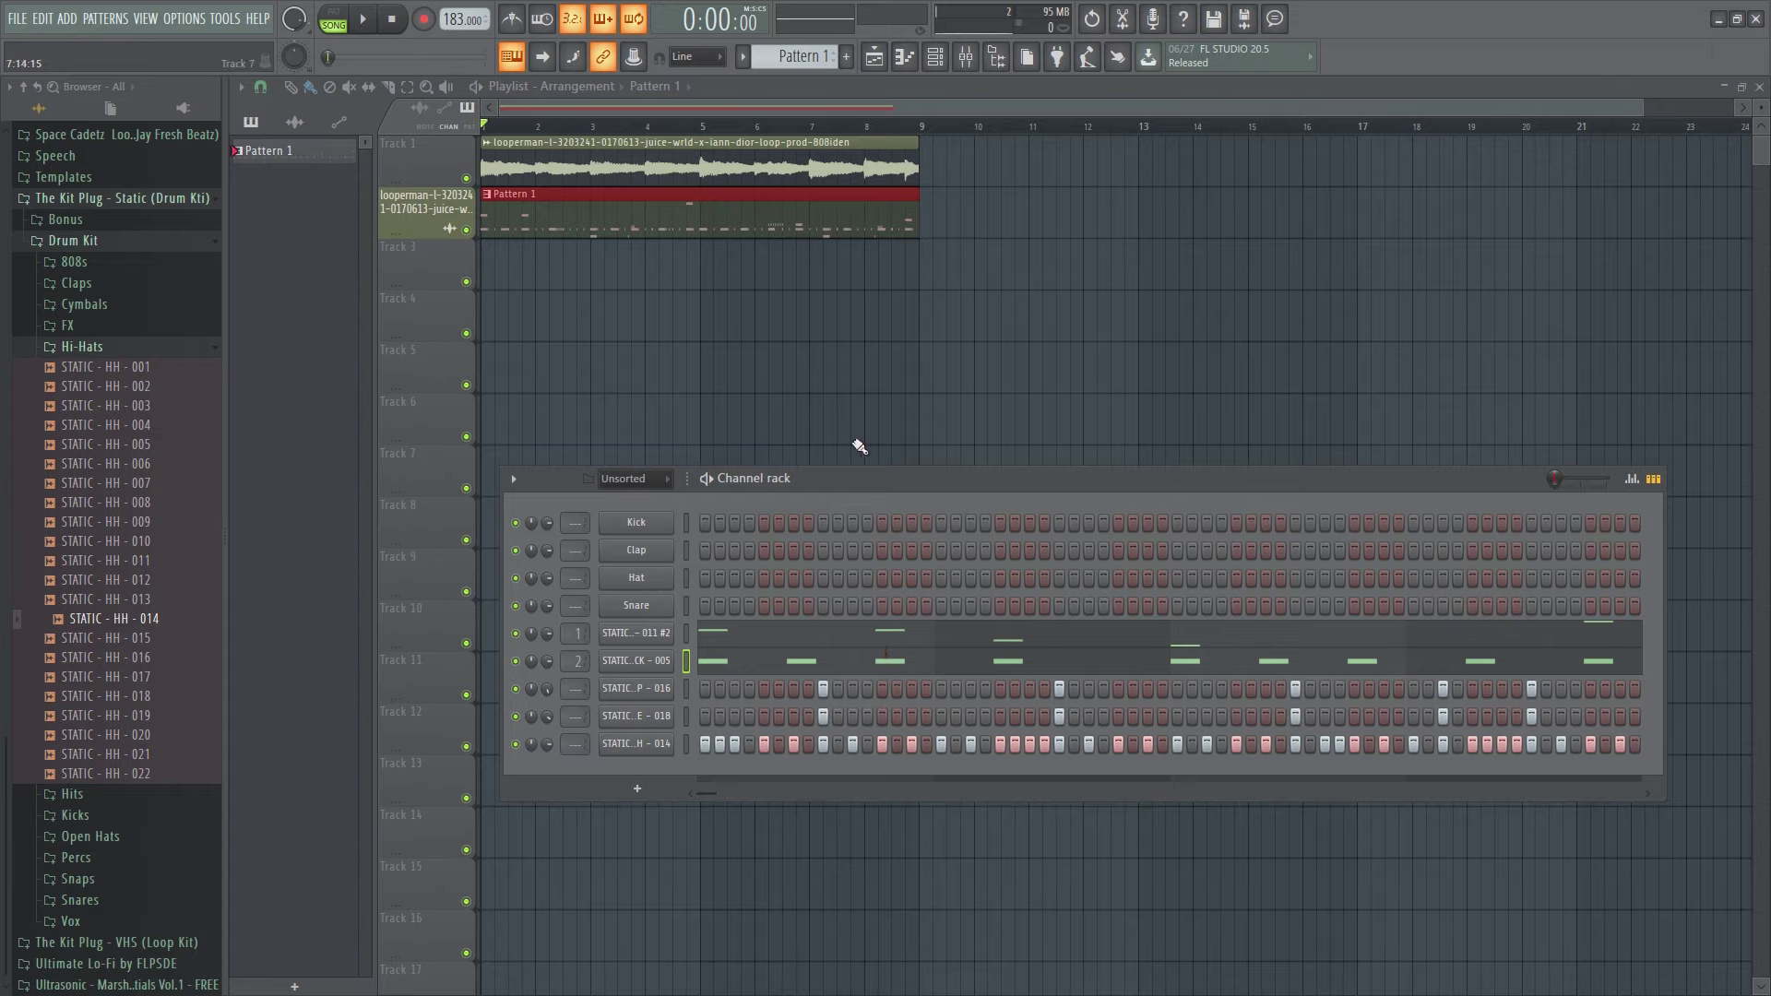
pyautogui.click(368, 20)
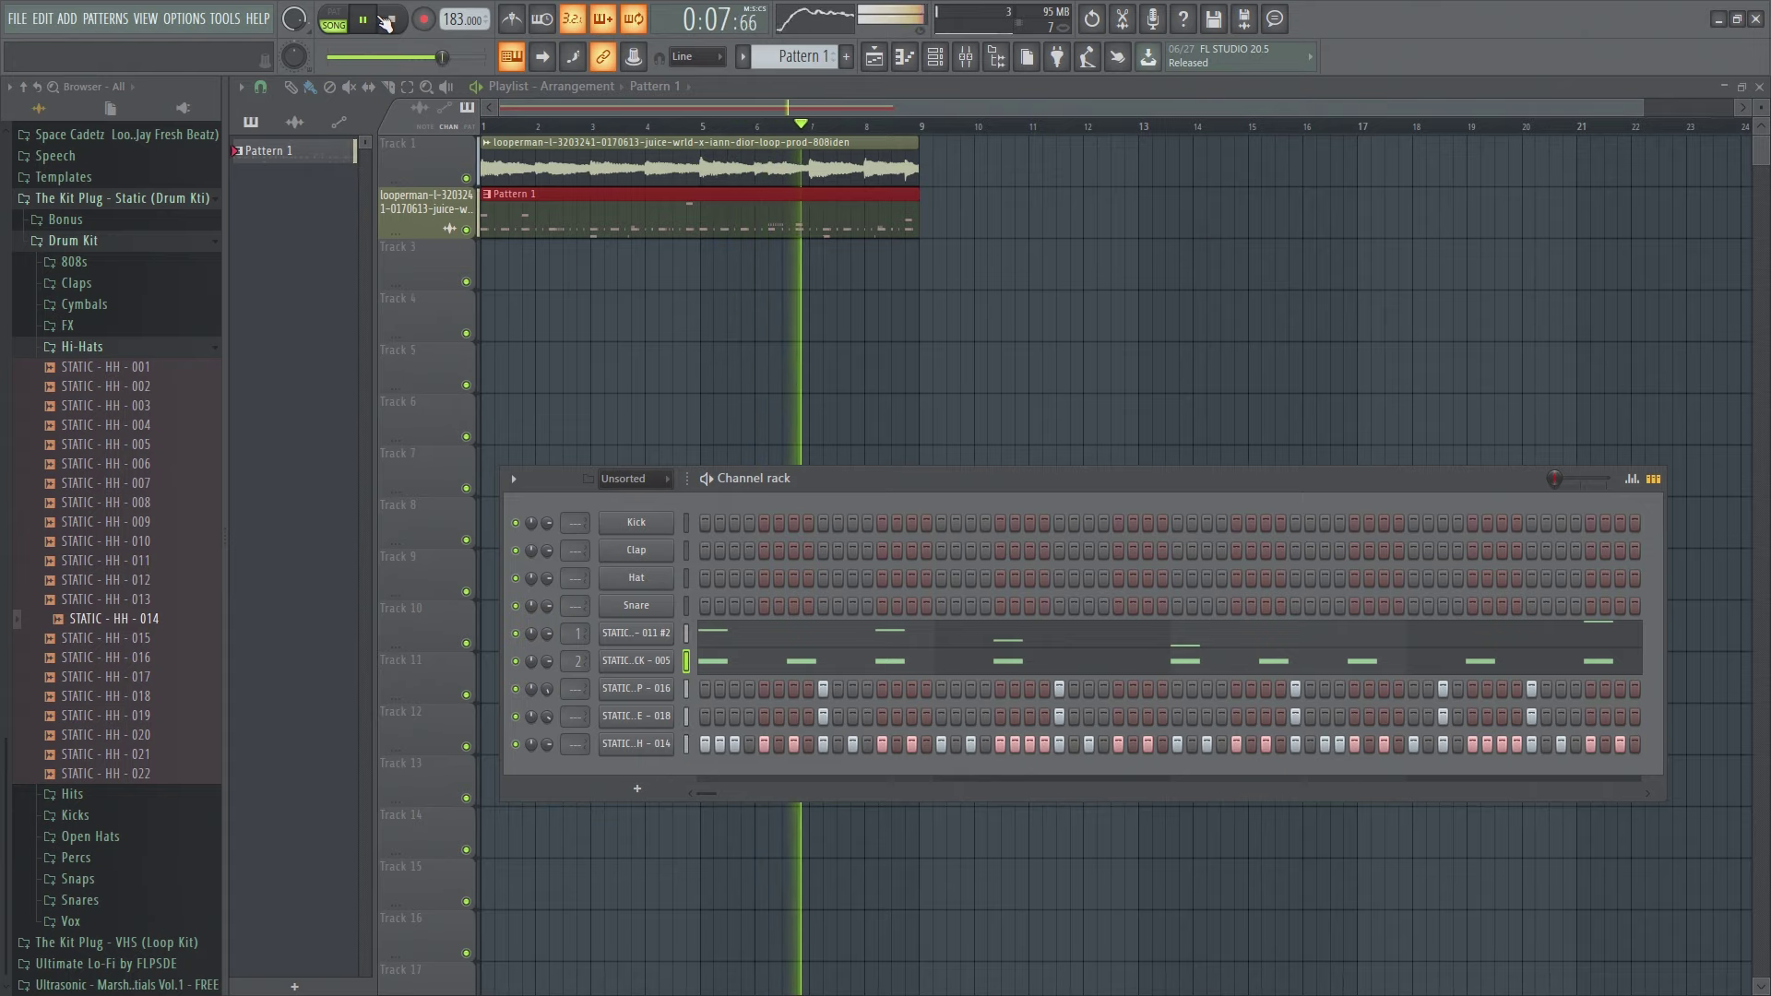
pyautogui.click(388, 19)
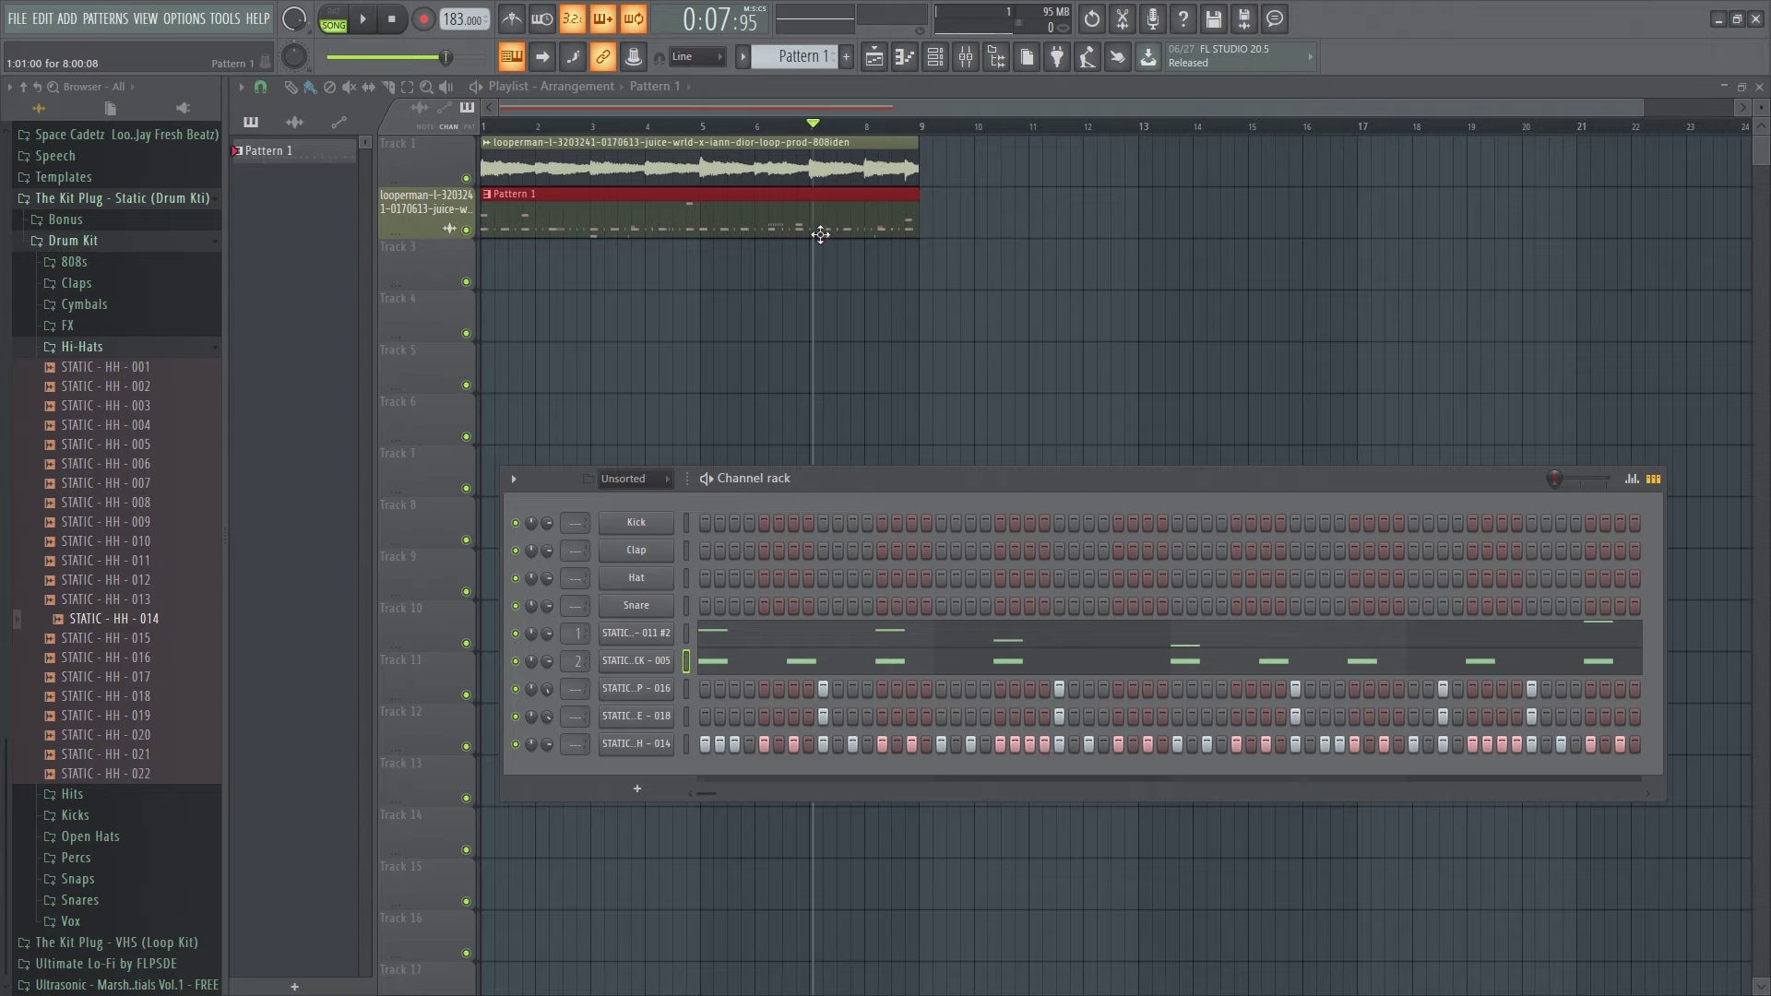
# Replace the Pattern 1 clip on track 2 with a new empty Pattern 2 clip as long as the eight-bar loop.
pyautogui.rightClick(678, 227)
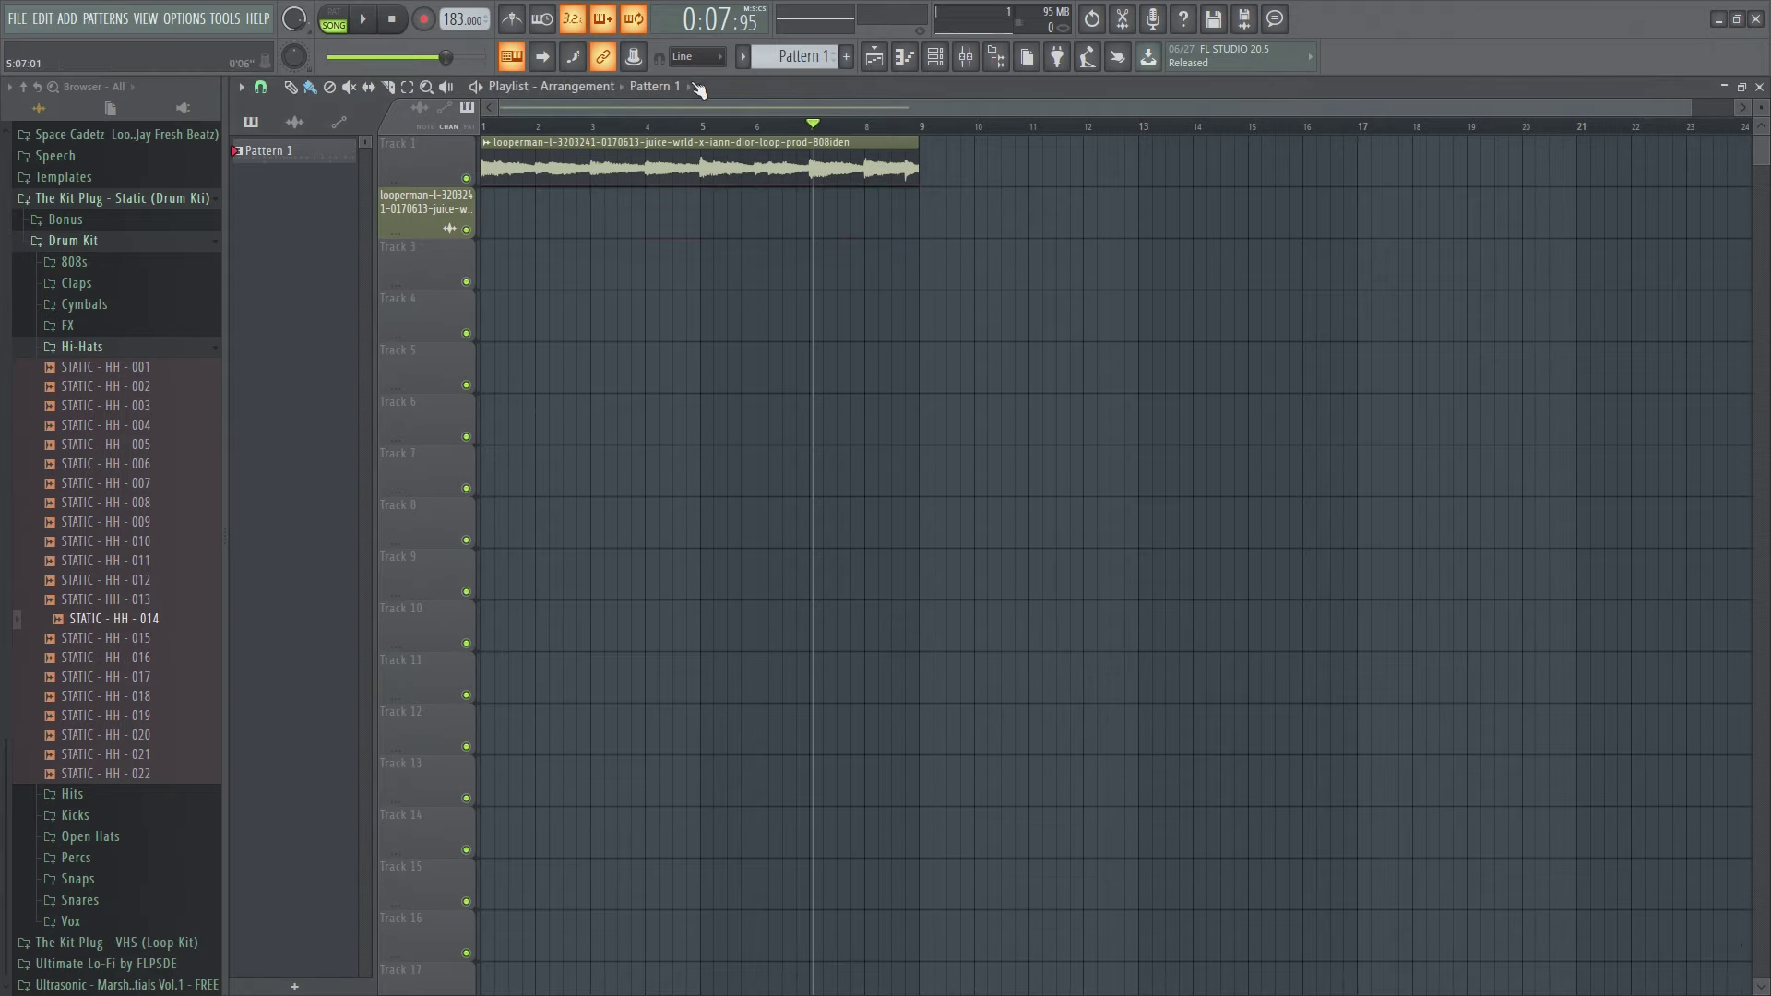
pyautogui.moveTo(820, 59); pyautogui.dragTo(820, 48)
pyautogui.click(534, 250)
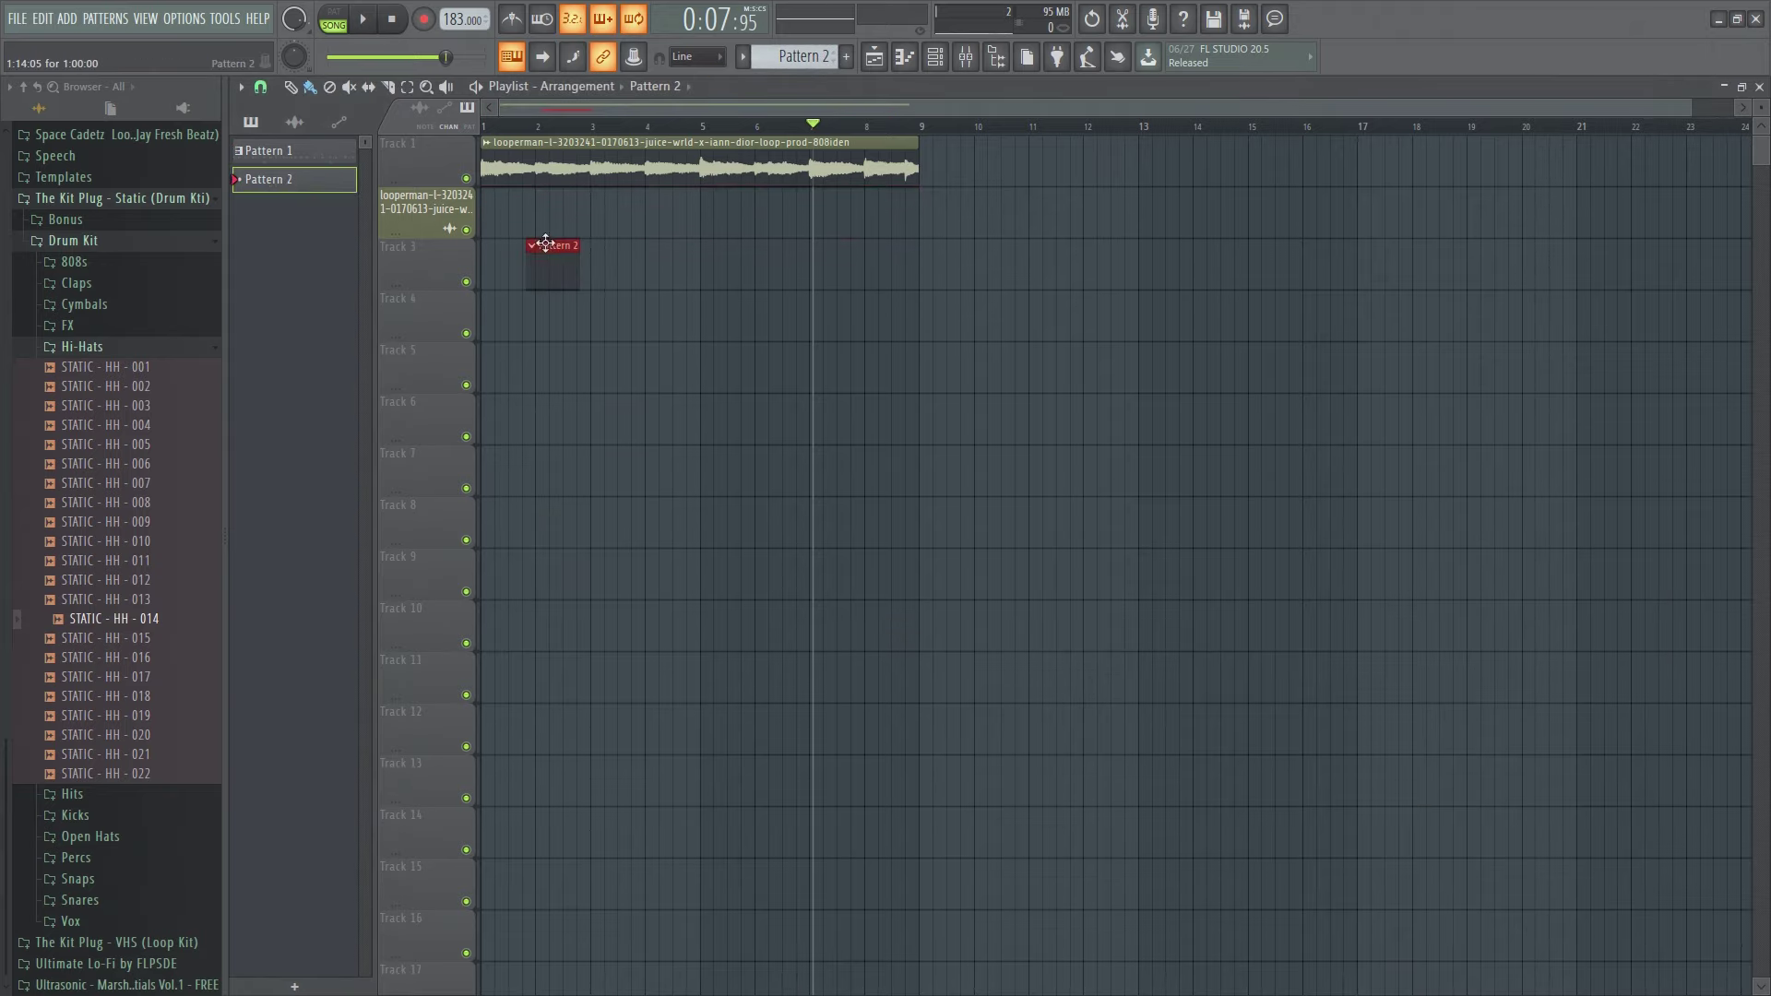
pyautogui.moveTo(544, 243); pyautogui.dragTo(837, 226)
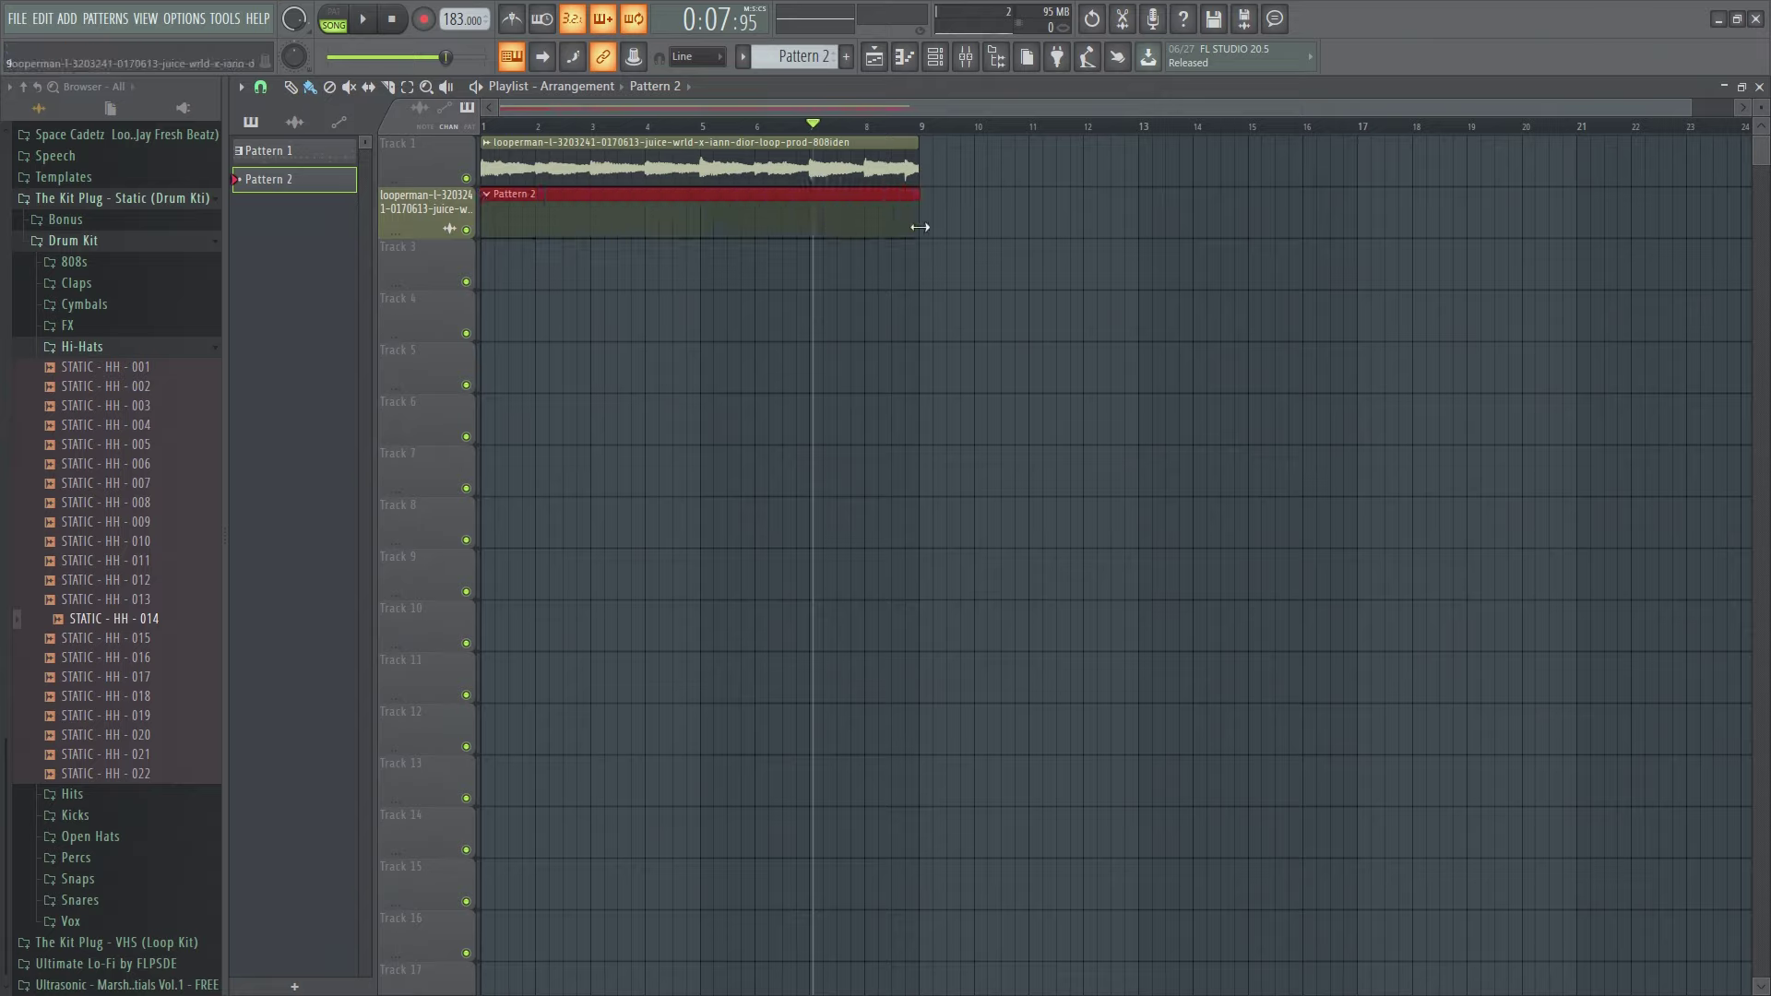
pyautogui.rightClick(973, 228)
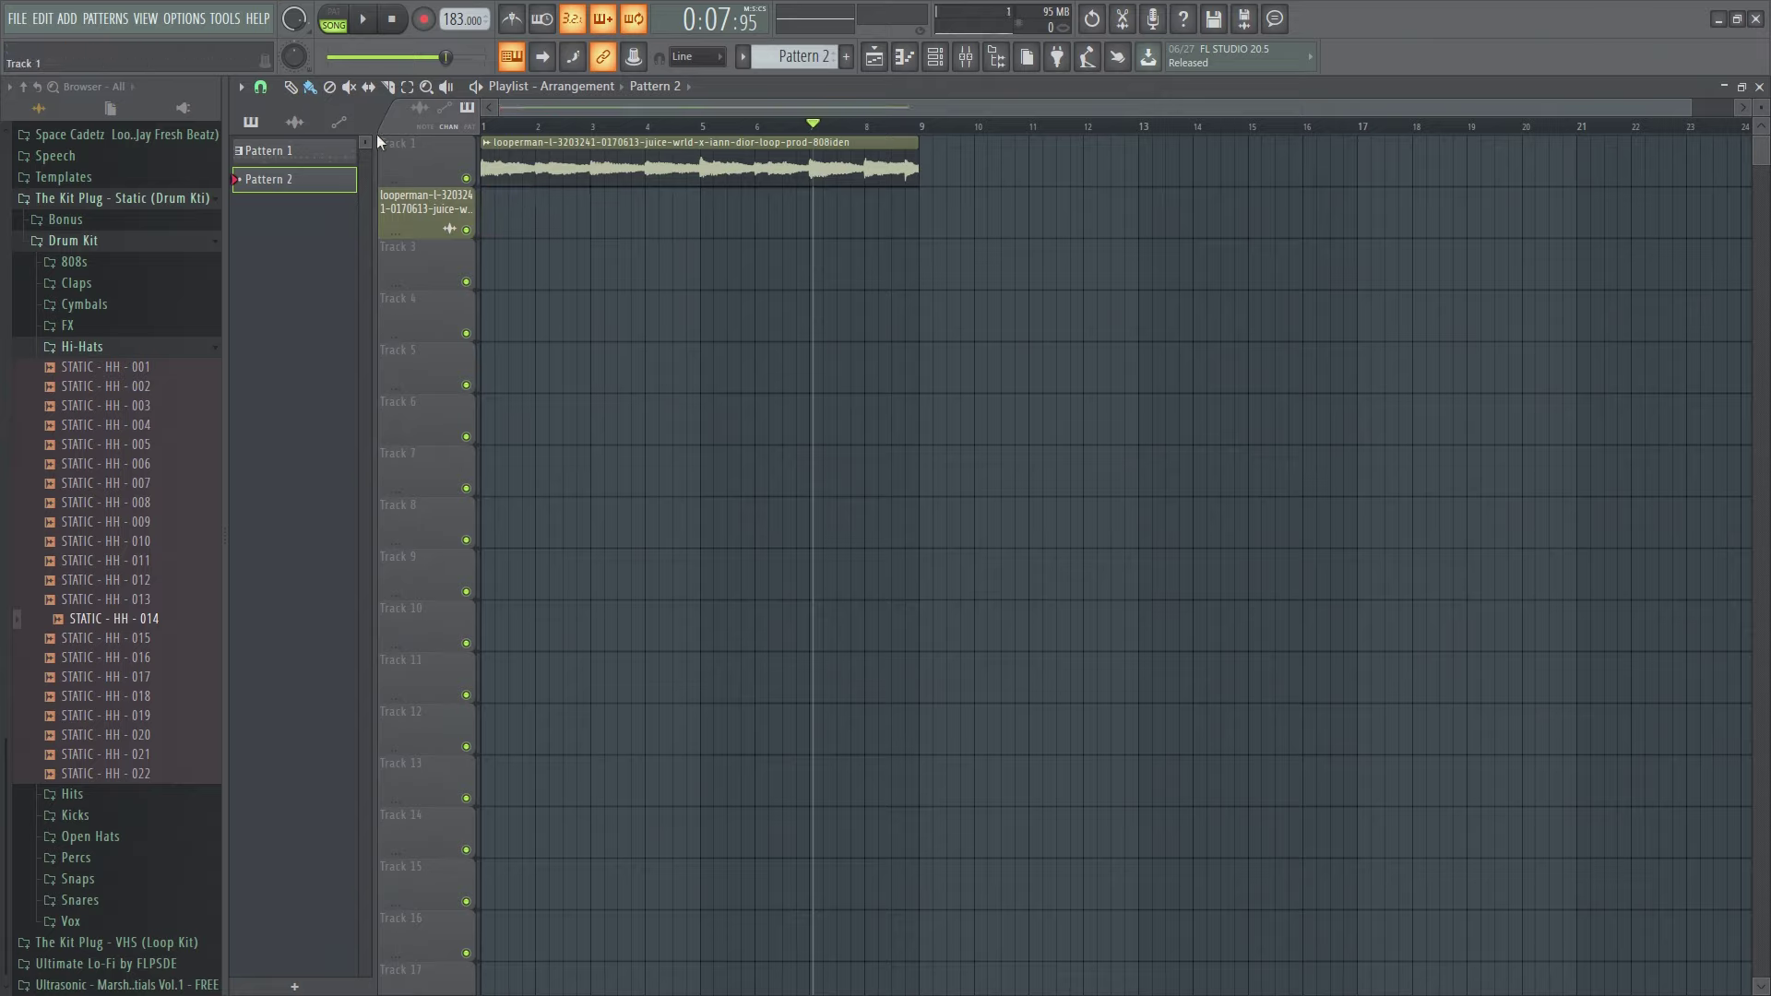
pyautogui.click(265, 88)
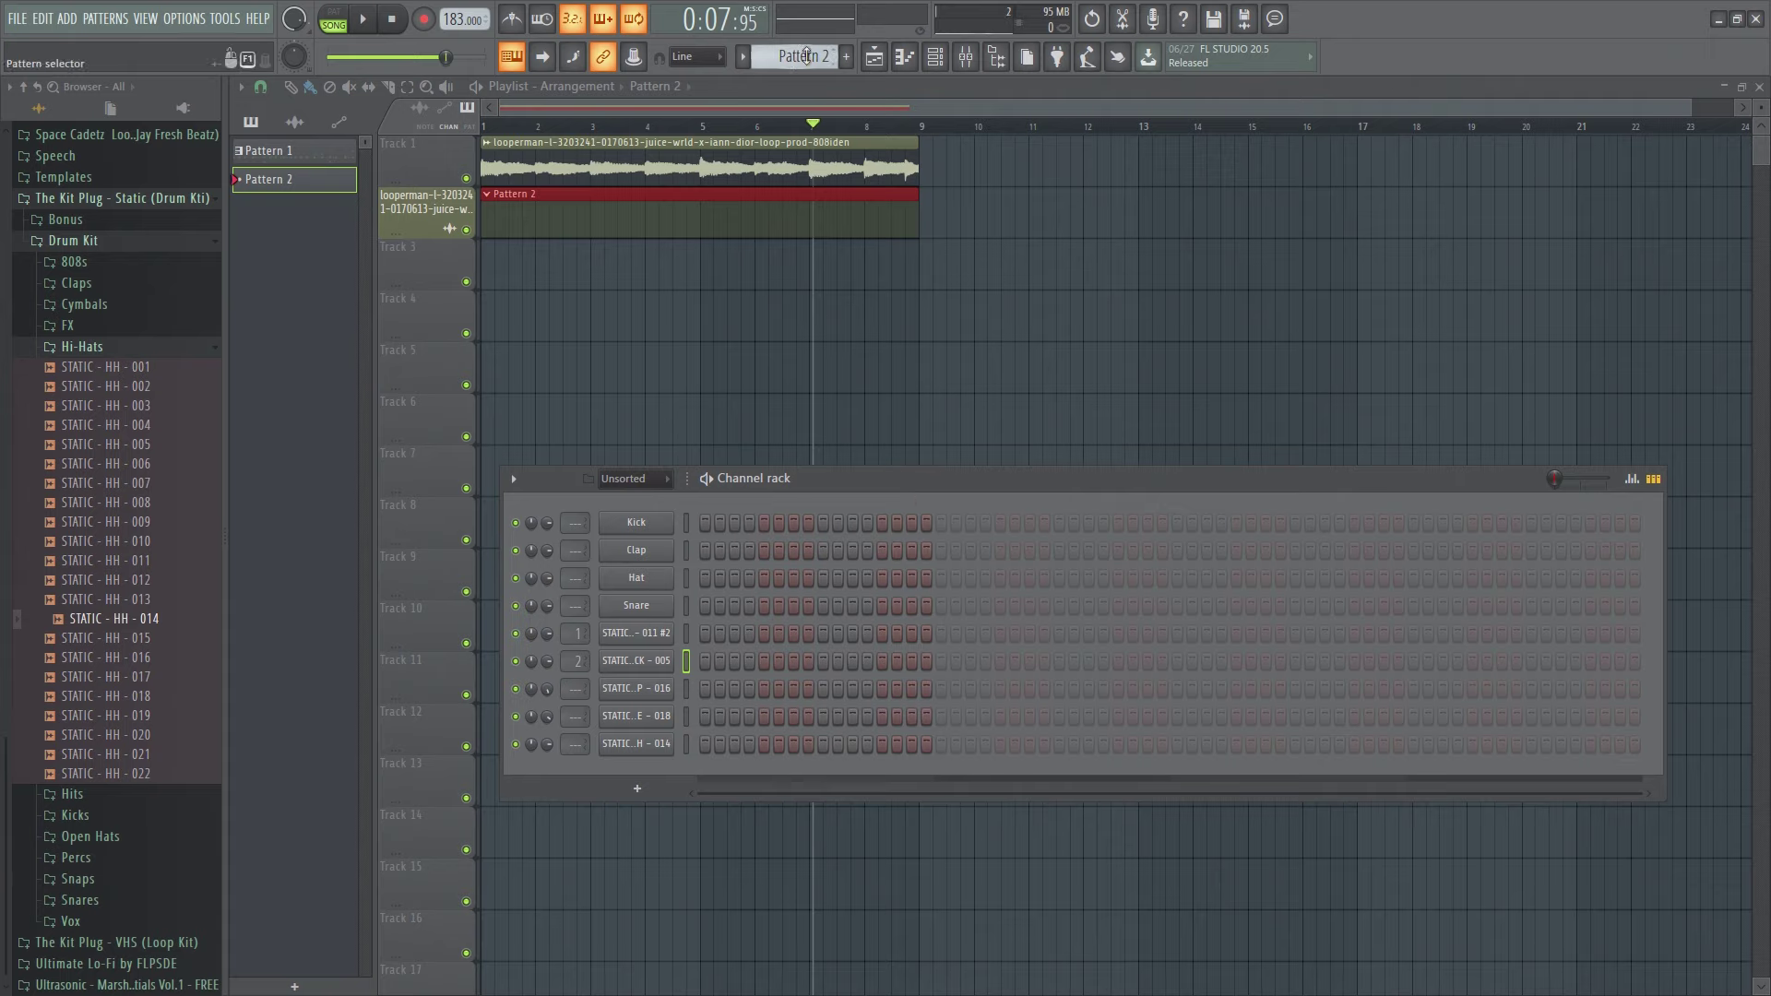
# Switch back to Pattern 1 and open the options of the STATIC - 808 - 011 #2 channel.
pyautogui.moveTo(795, 56); pyautogui.dragTo(795, 72)
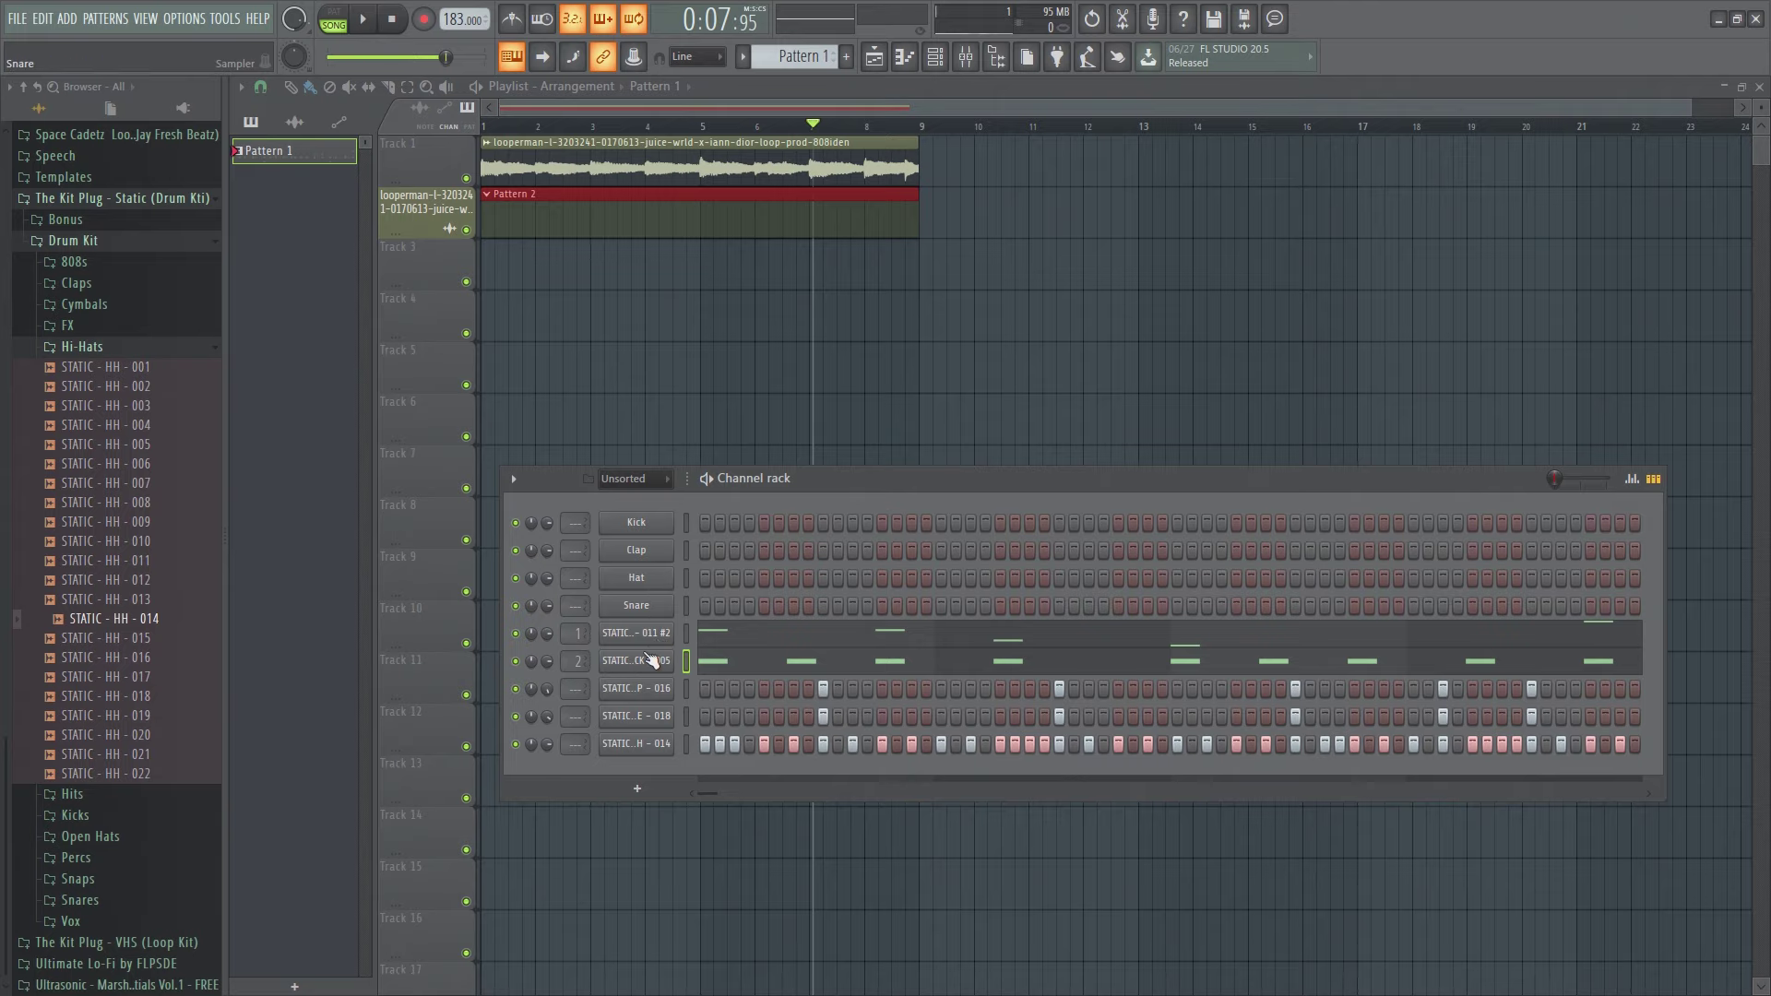
pyautogui.rightClick(650, 629)
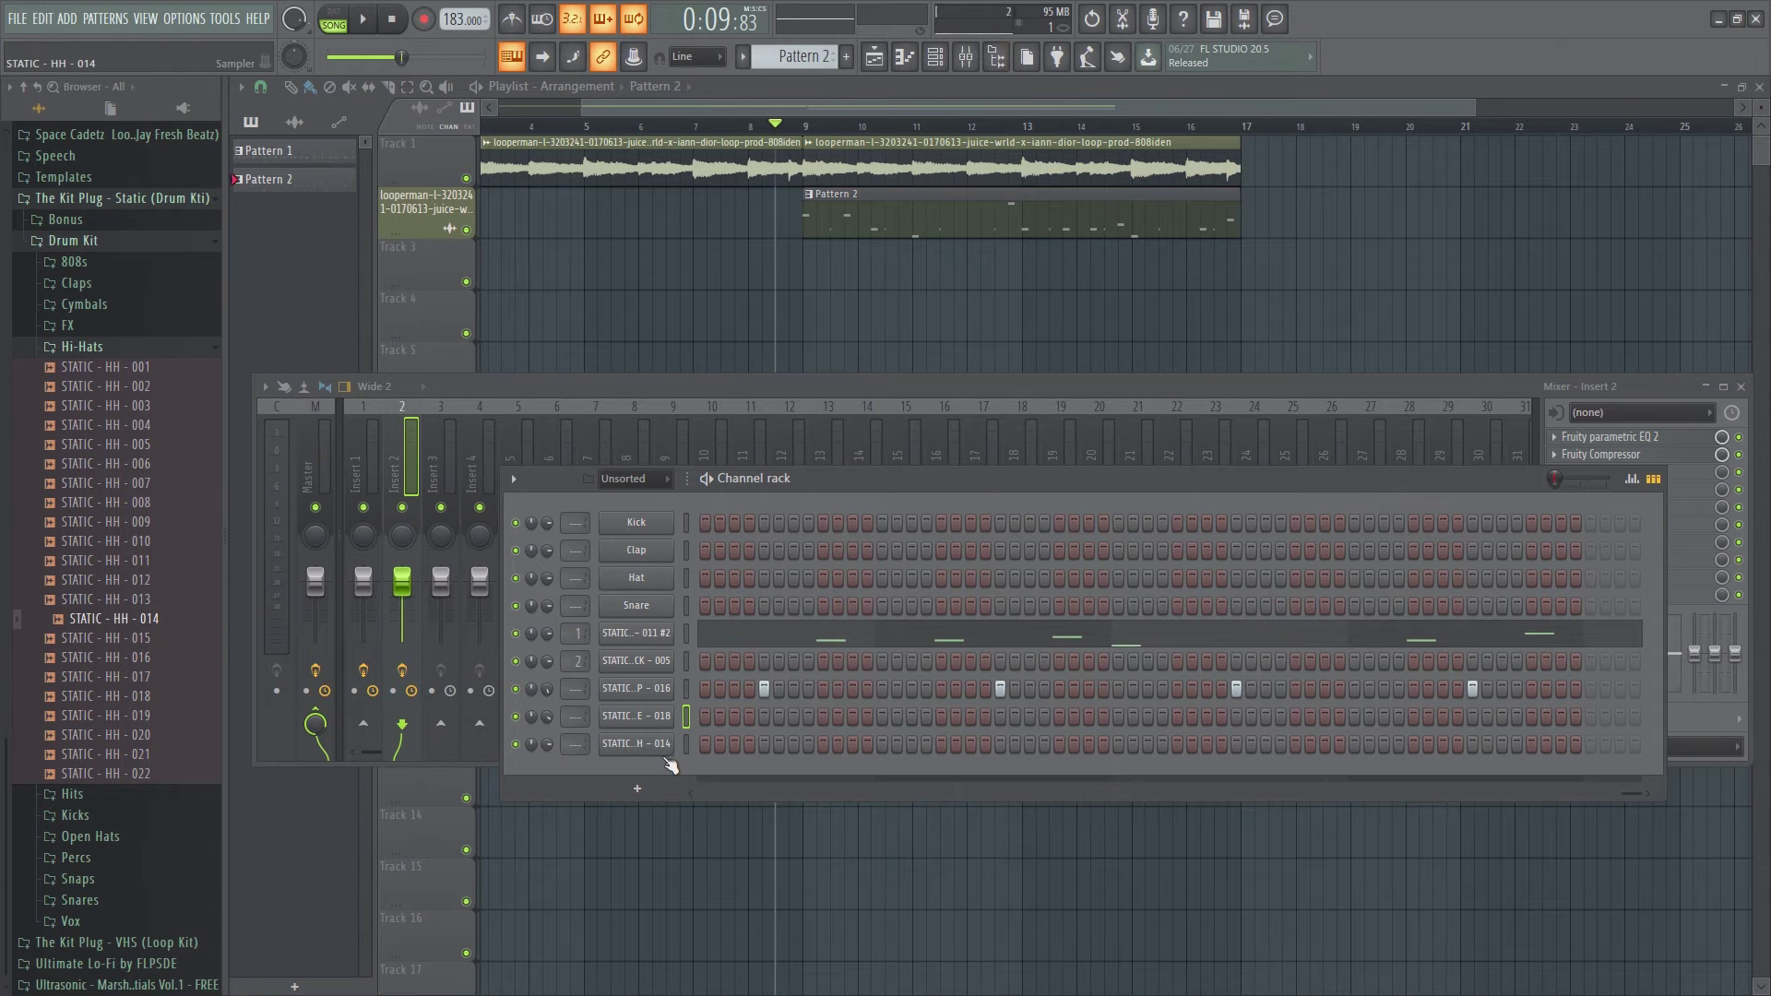
# Route the clap channel (016) to mixer insert 3 and load Fruity Love Philter in that insert's first effect slot.
pyautogui.scroll(1, 578, 688)
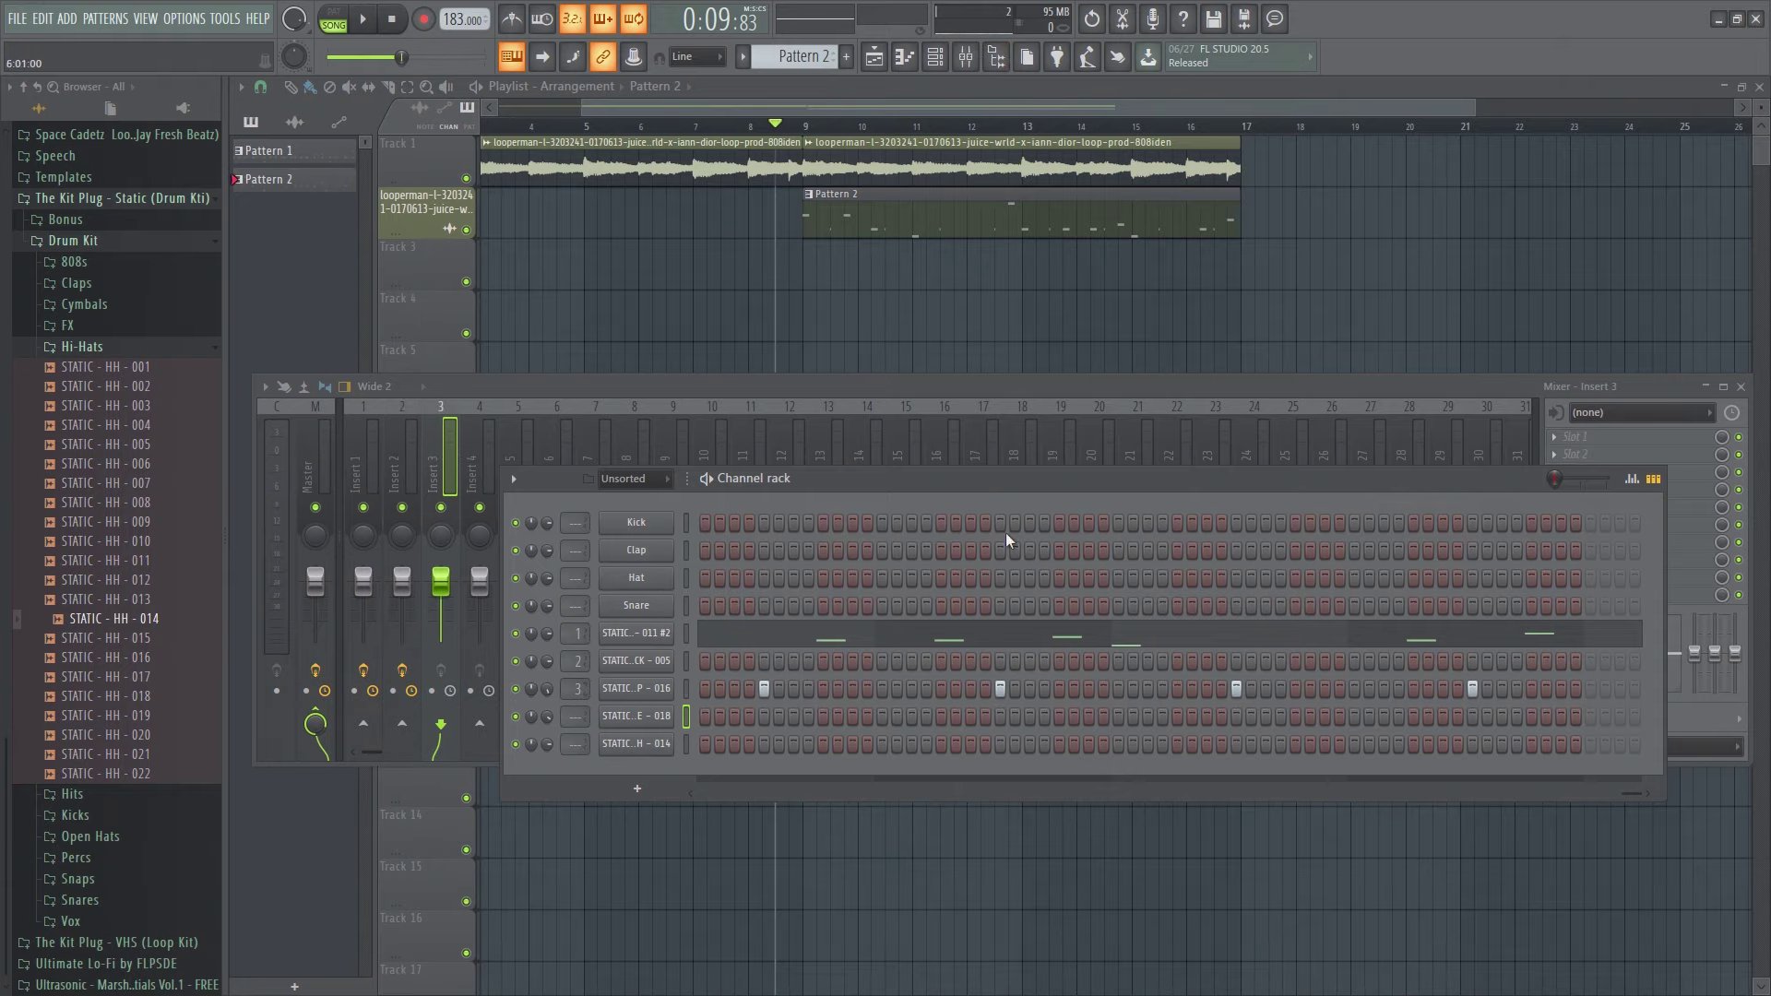
pyautogui.moveTo(1606, 375); pyautogui.dragTo(1622, 348)
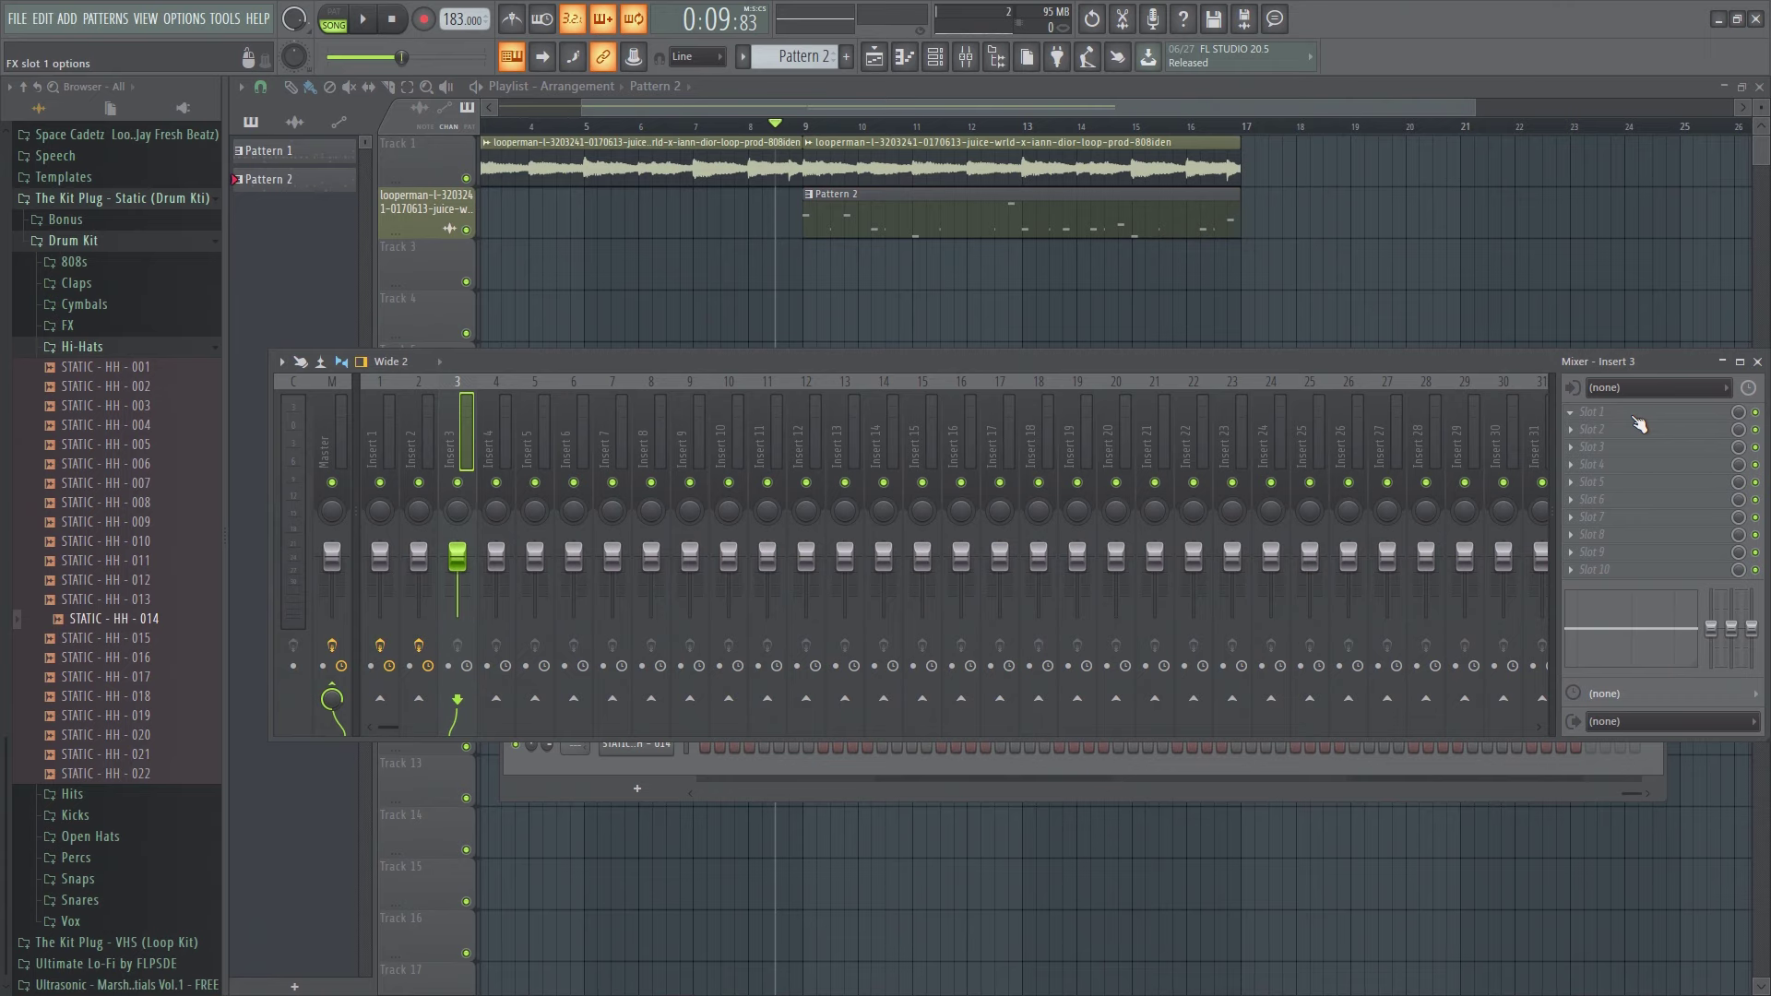
pyautogui.click(1637, 417)
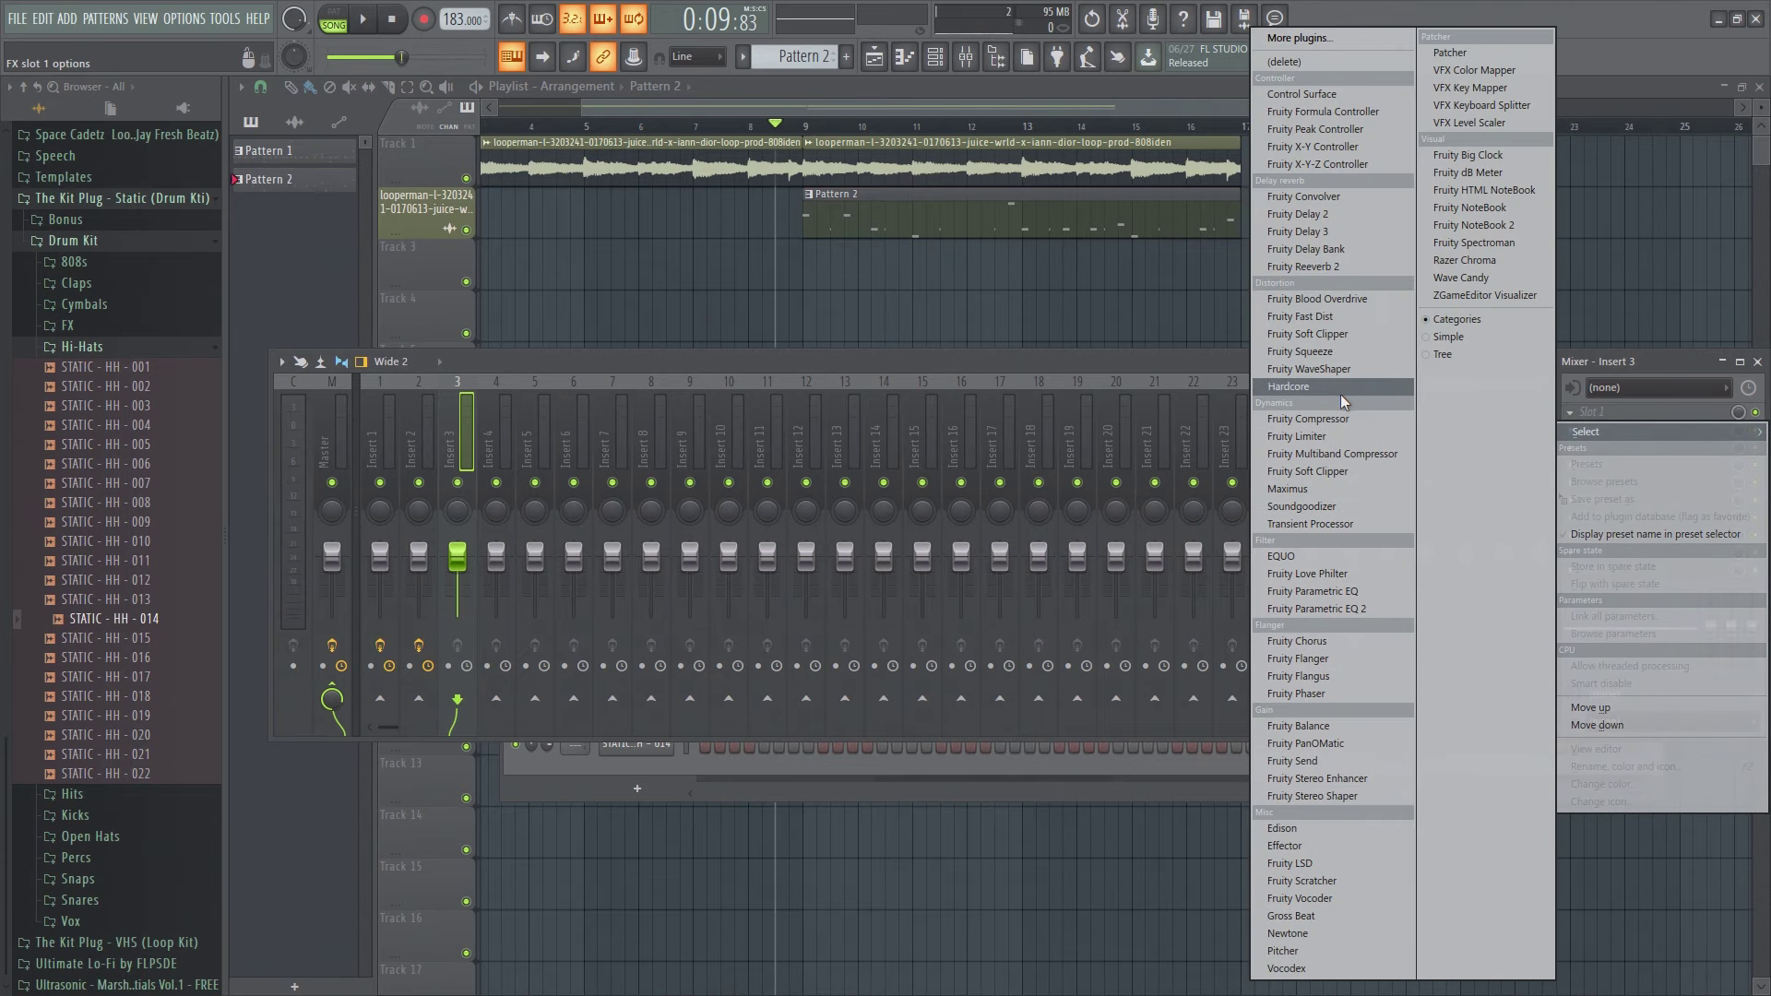
pyautogui.click(1332, 573)
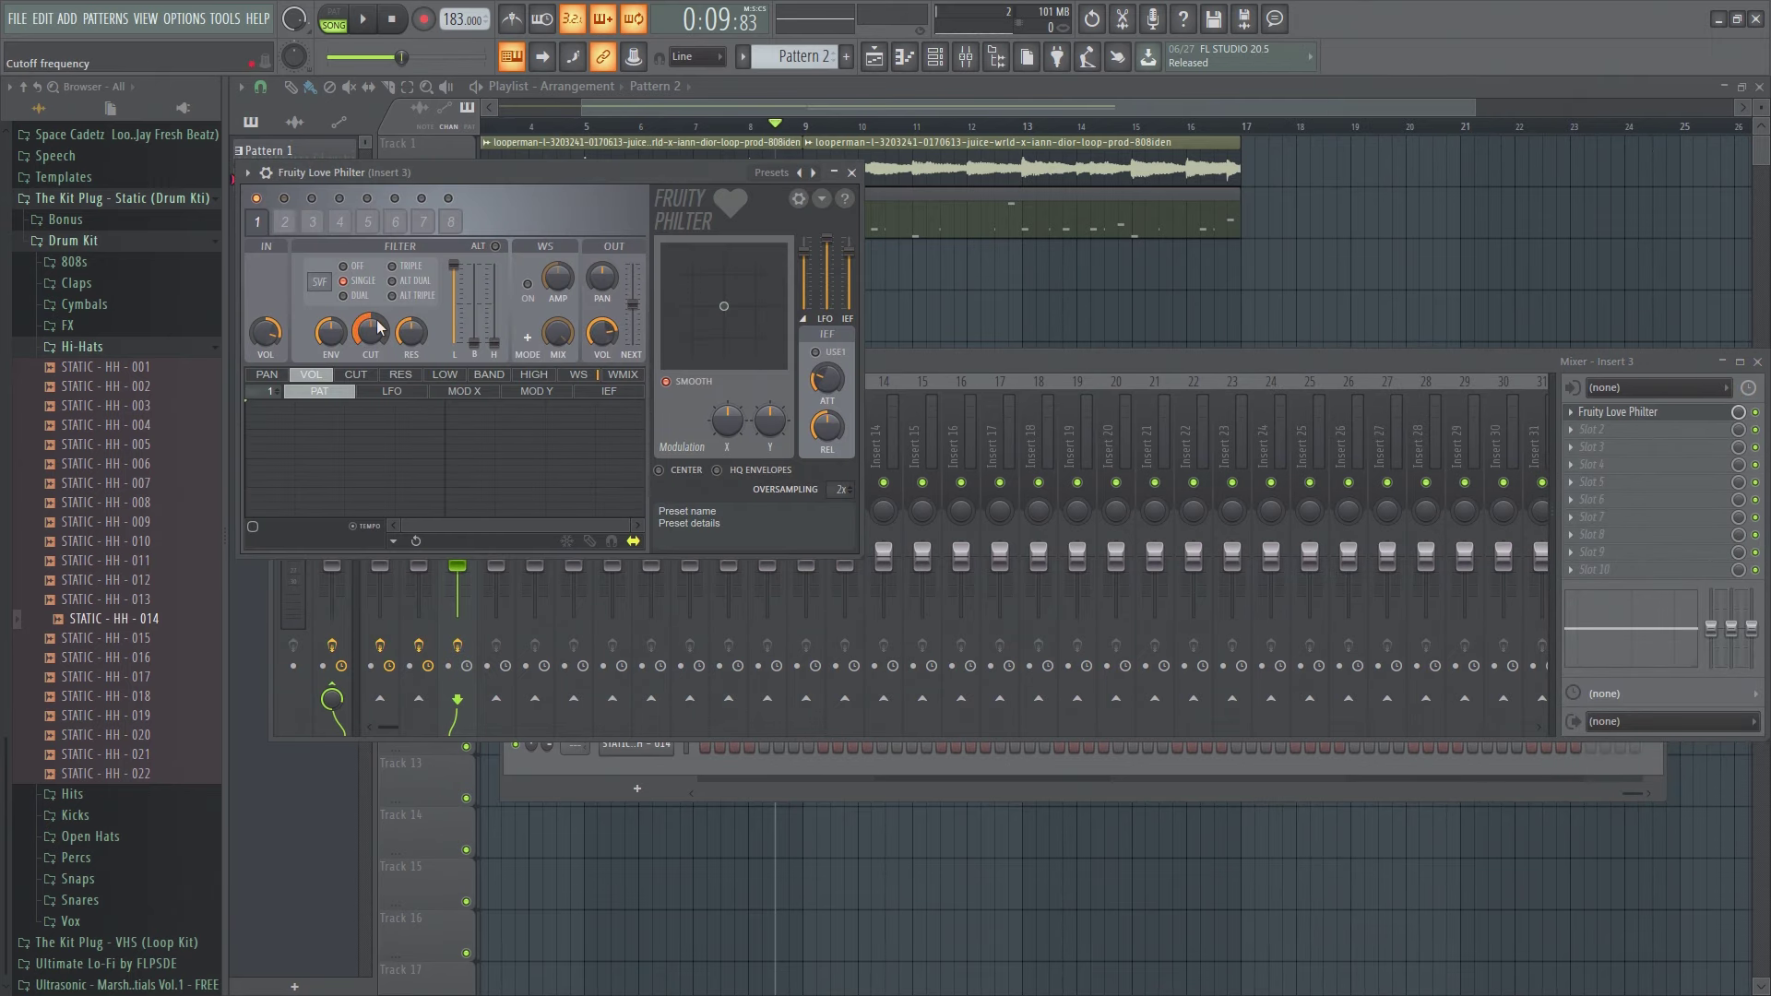
# Create an automation clip for the Love Philter's filter 1 cutoff frequency and close the plugin and mixer.
pyautogui.rightClick(379, 328)
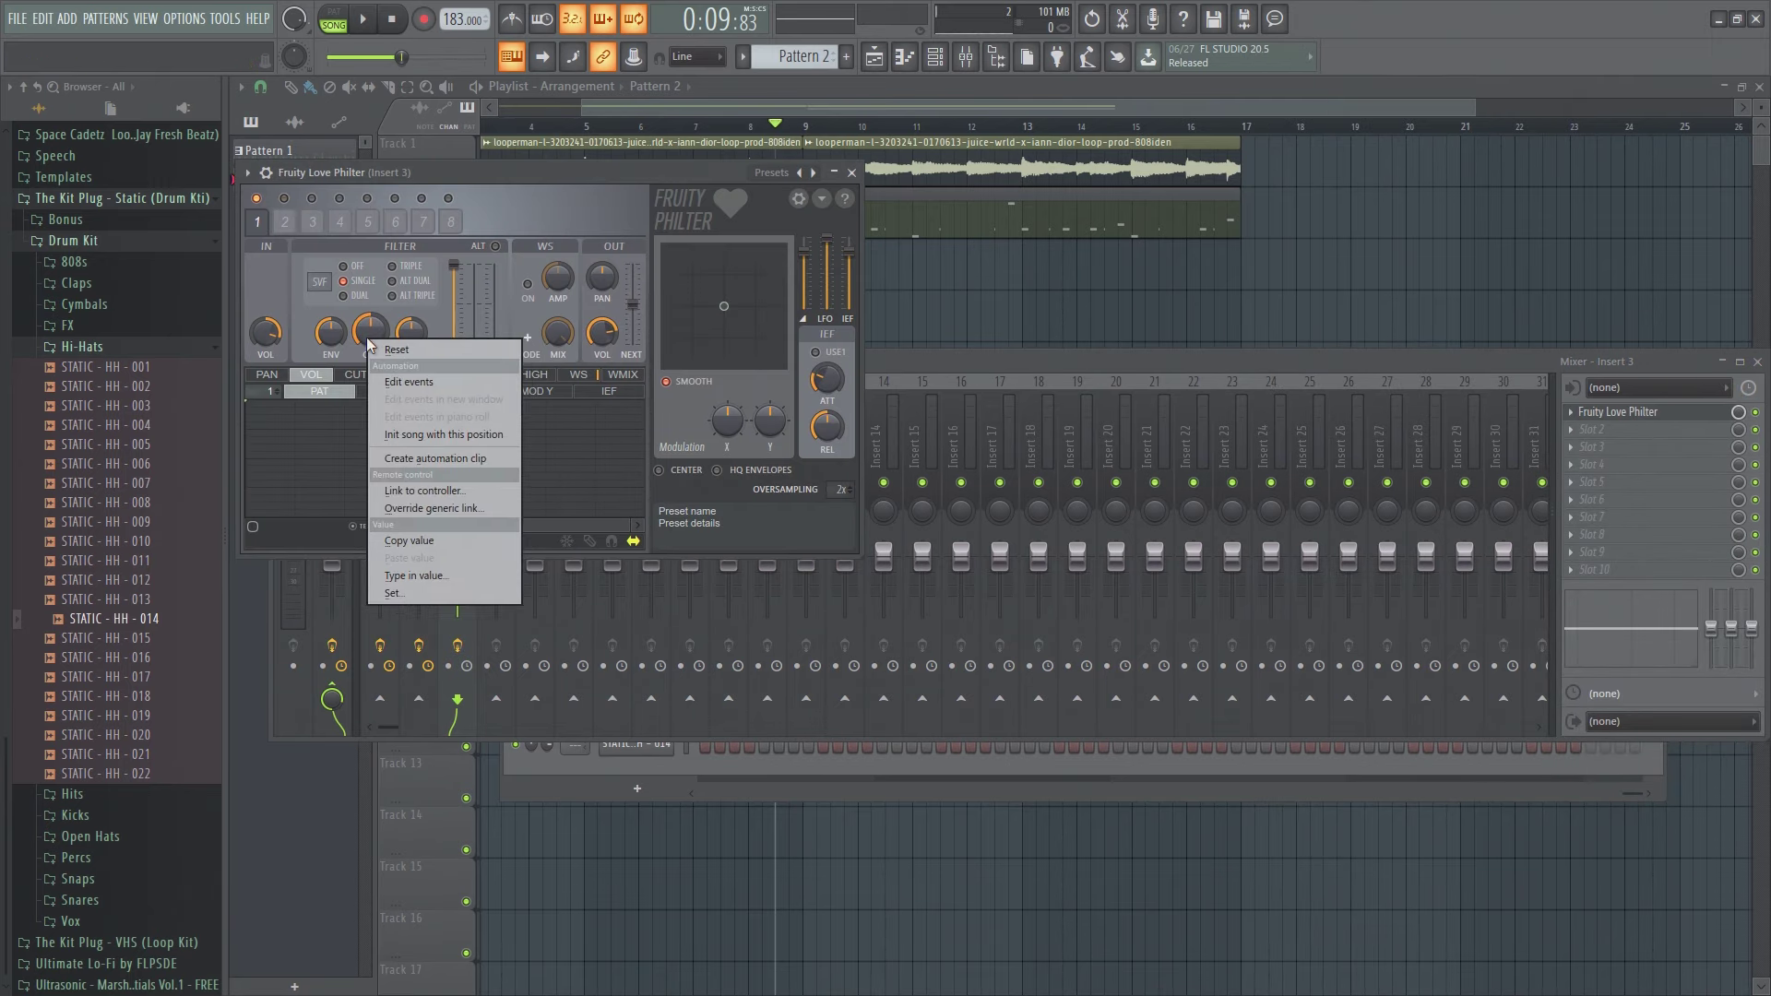
pyautogui.click(426, 441)
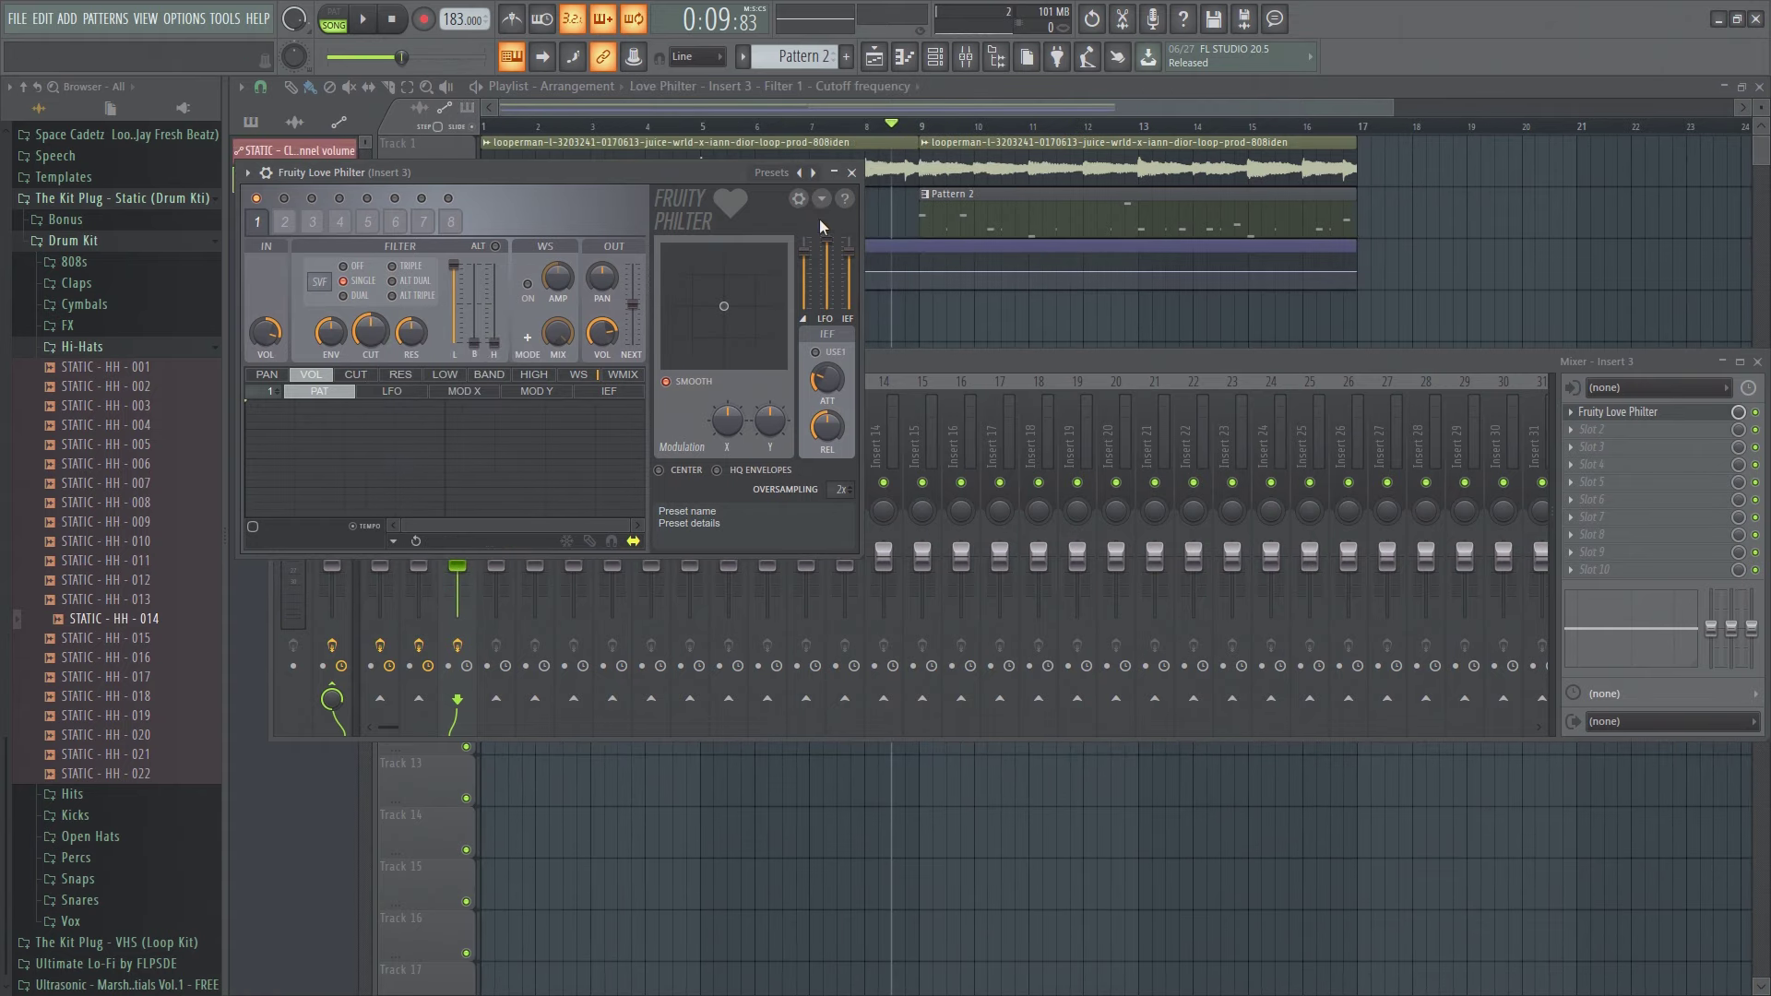
pyautogui.click(851, 174)
pyautogui.click(1758, 361)
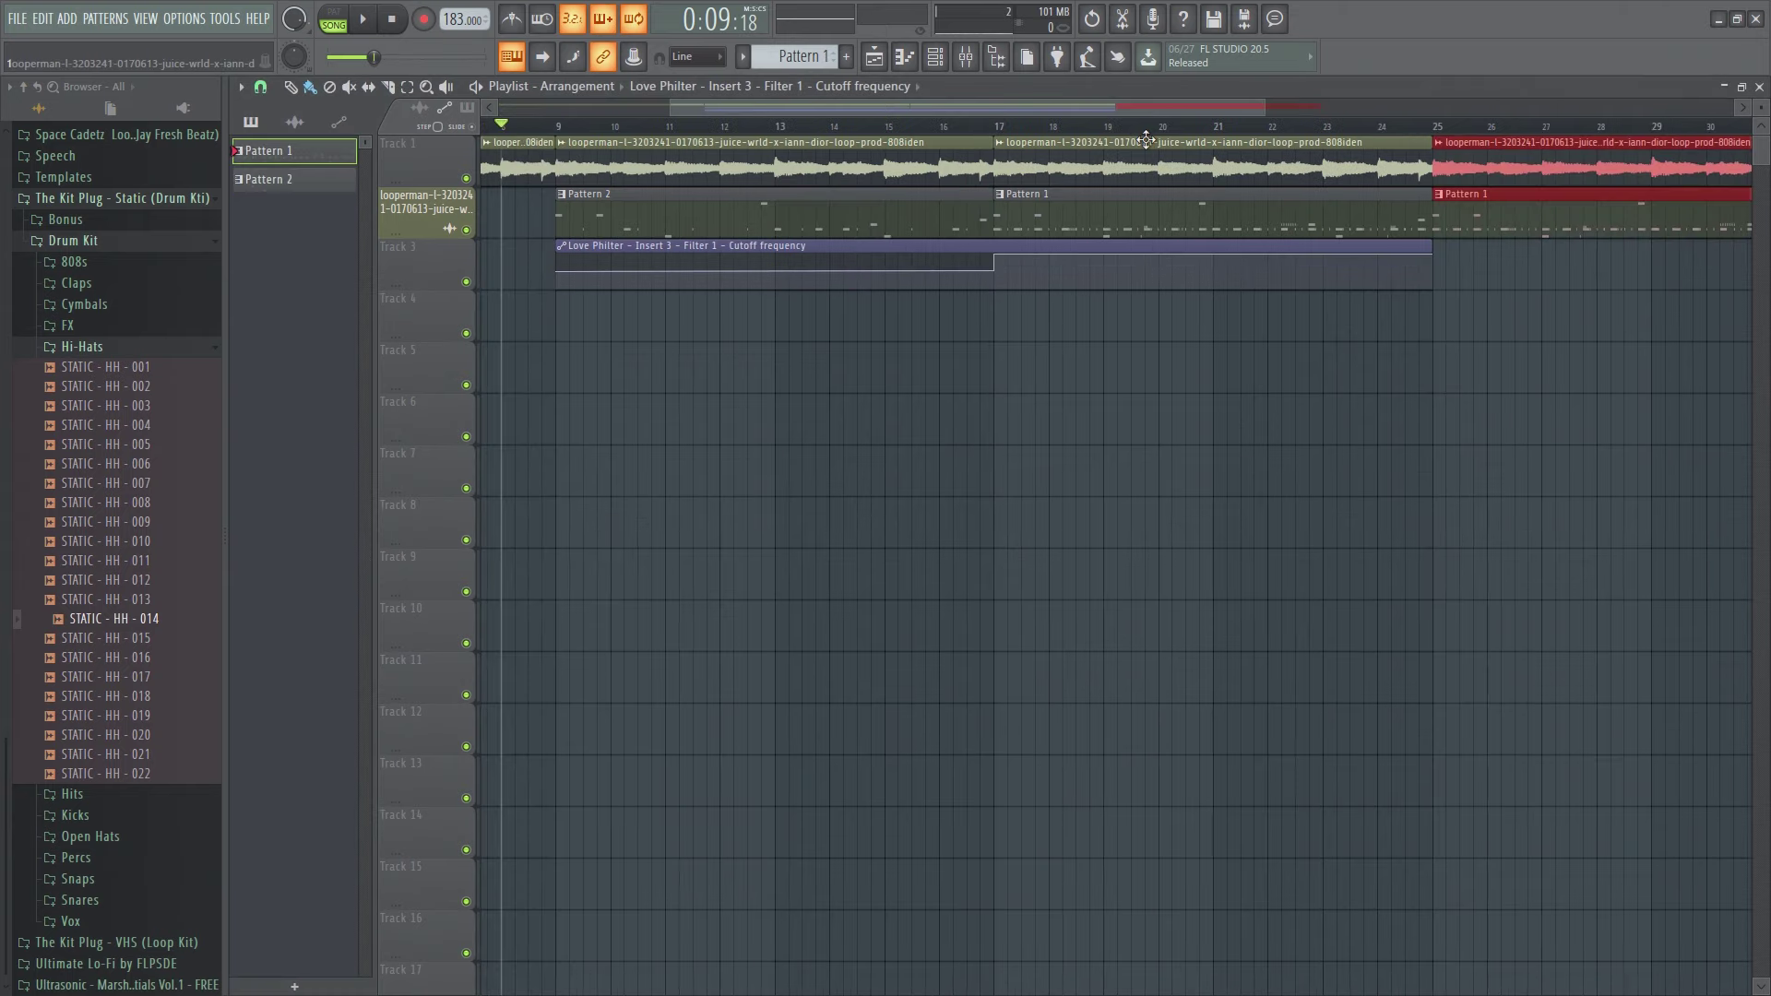
# Play the arrangement from the start and from about bar 6 to check the filter cutoff change between Pattern 2 and Pattern 1.
pyautogui.moveTo(1218, 113); pyautogui.dragTo(1736, 113)
pyautogui.press('space')
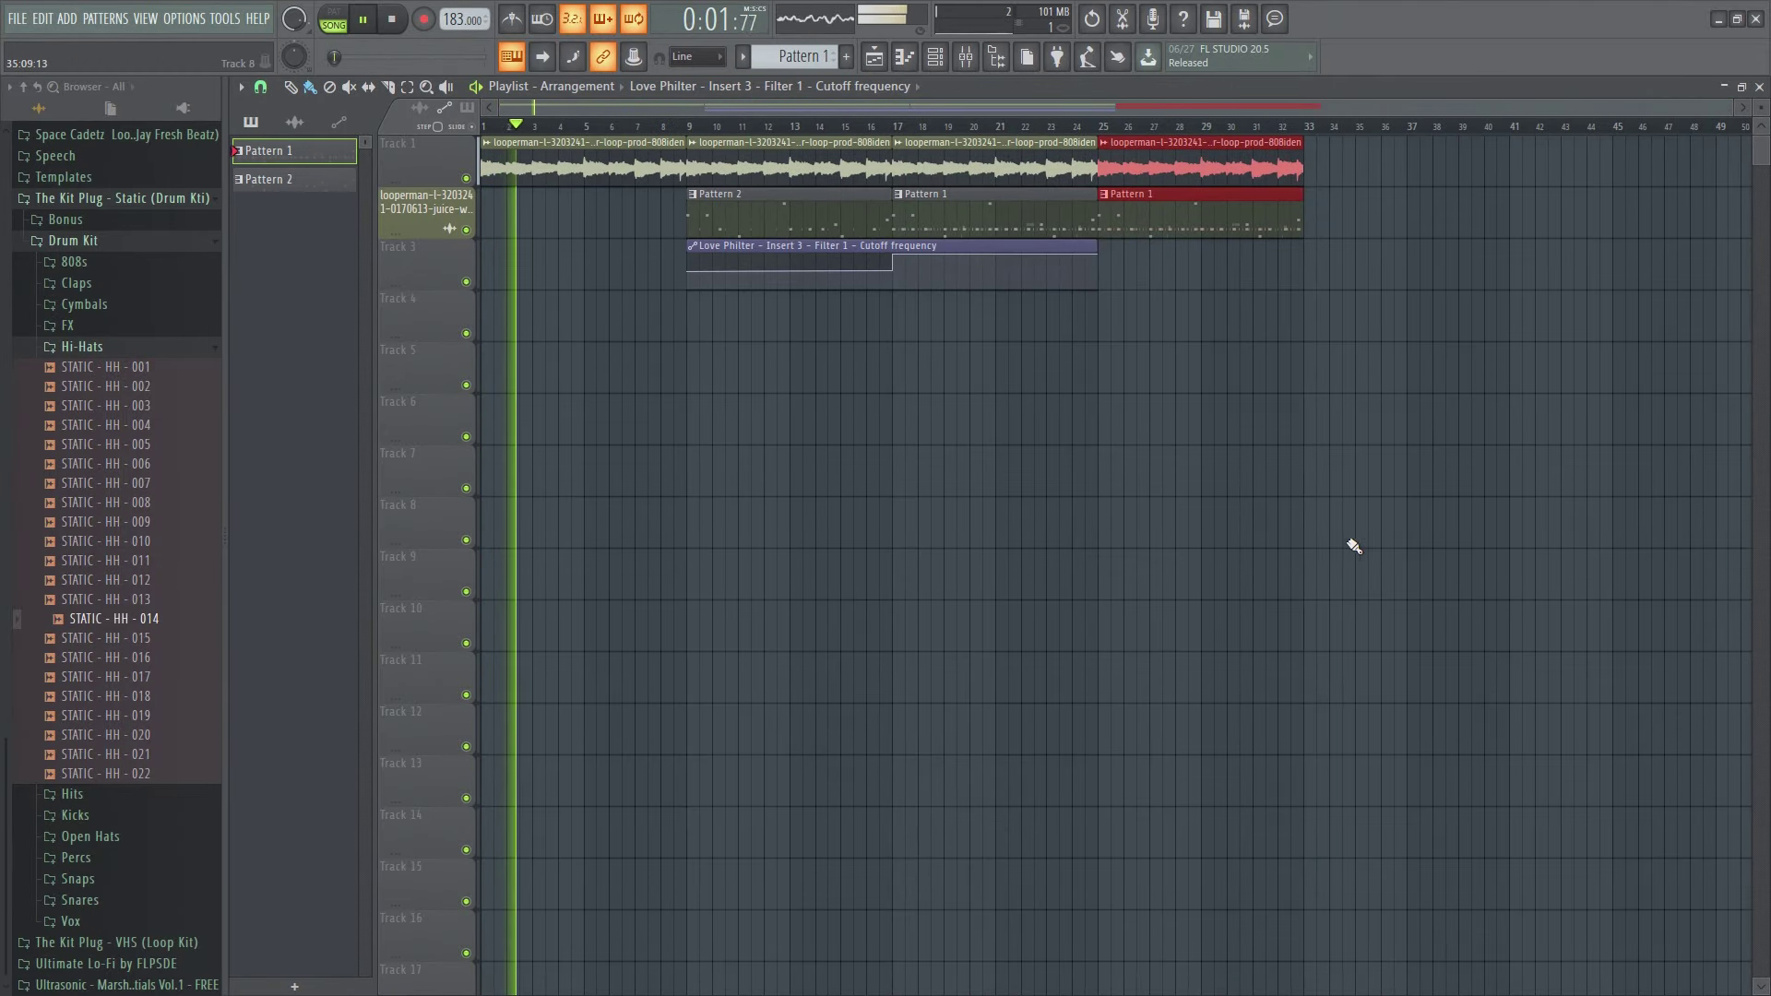
pyautogui.press('space')
pyautogui.press('space')
pyautogui.press('space')
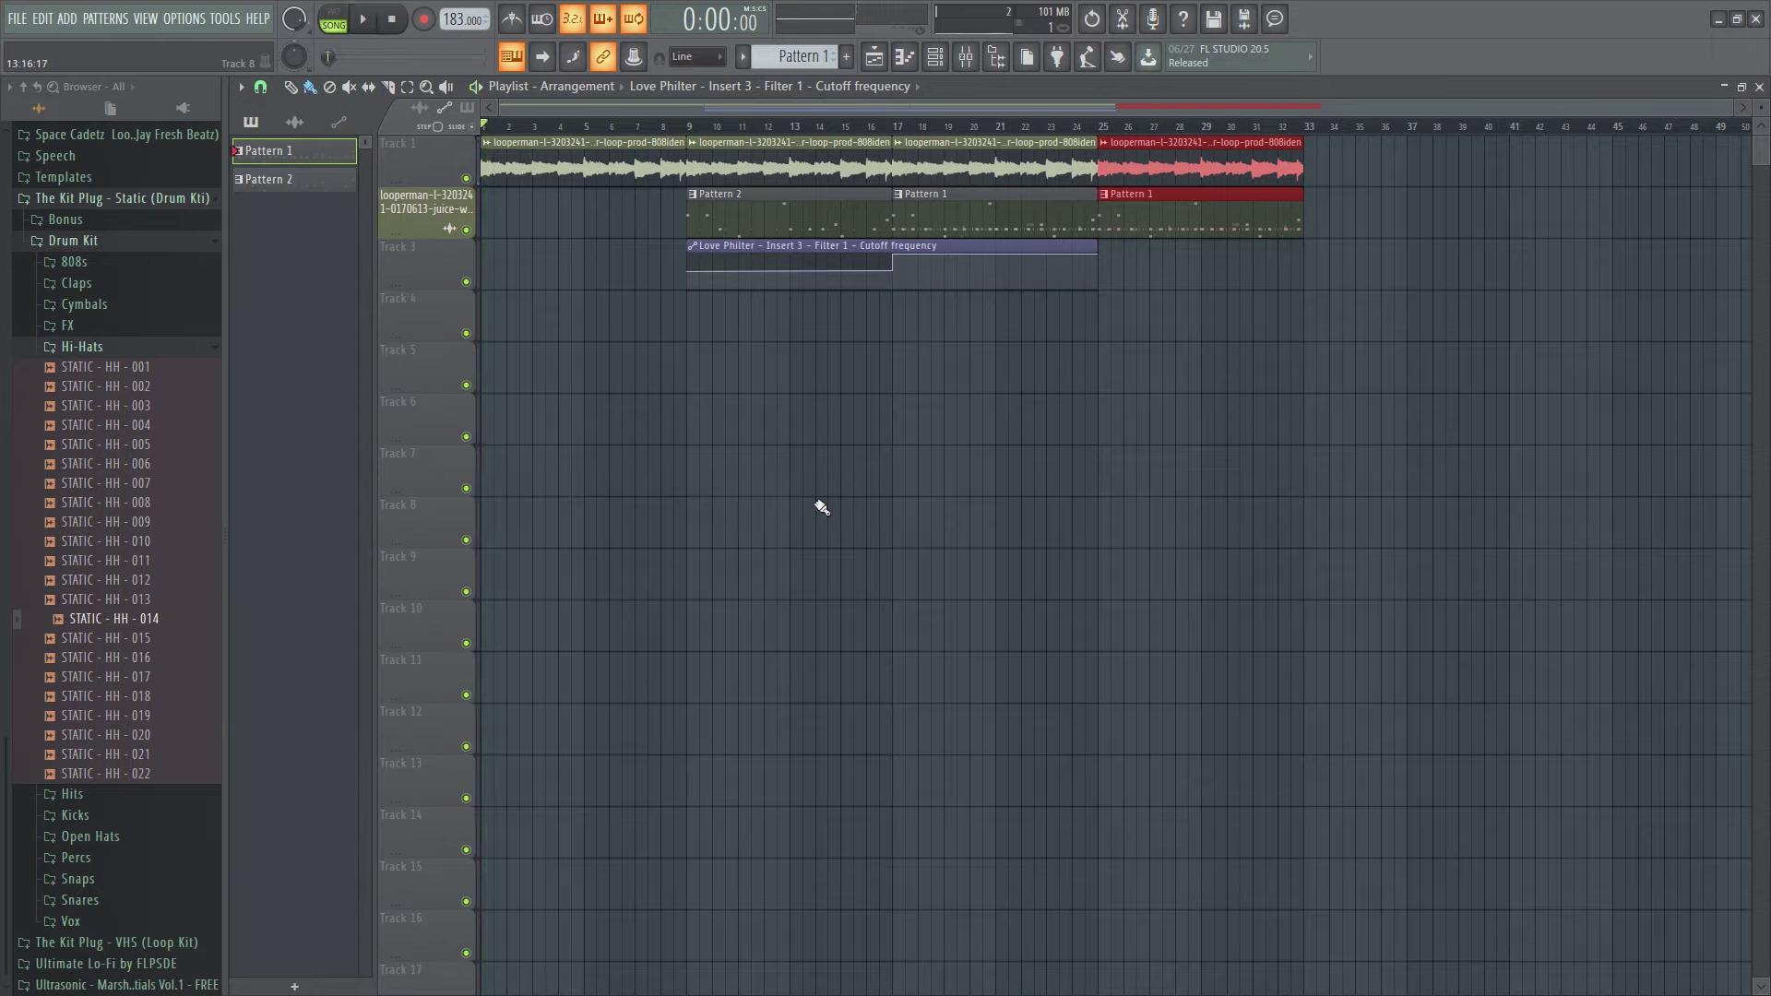
pyautogui.press('space')
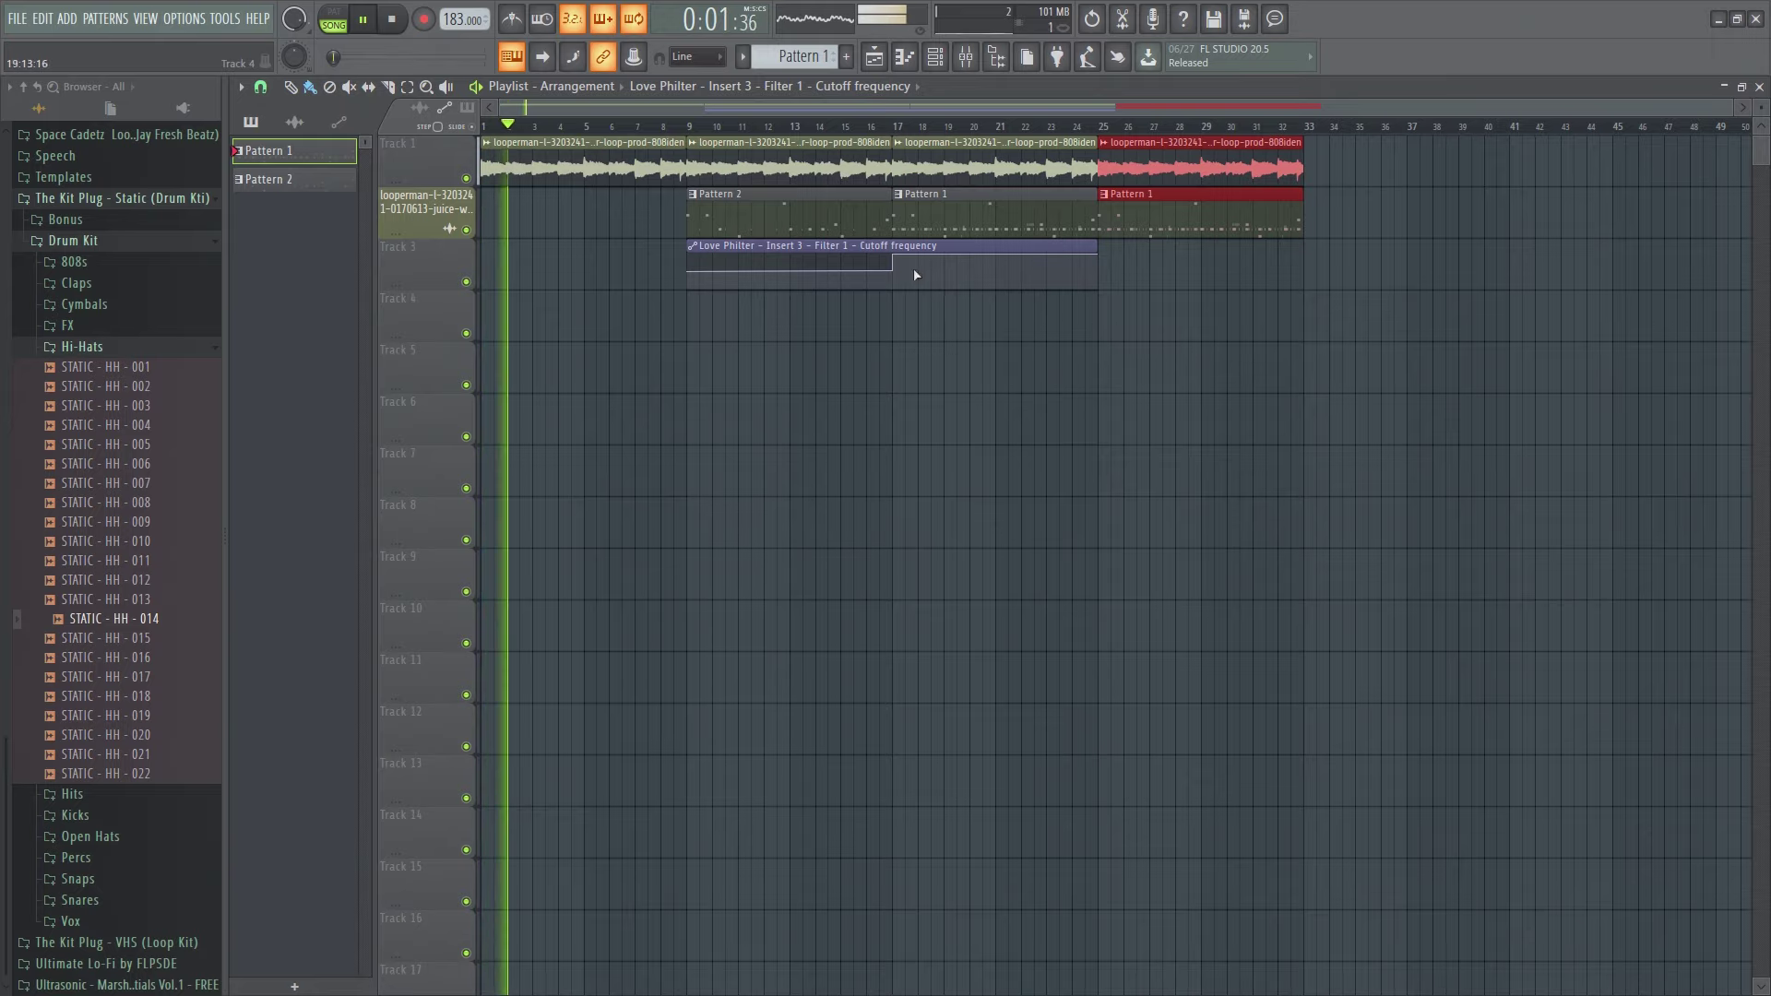
pyautogui.click(609, 127)
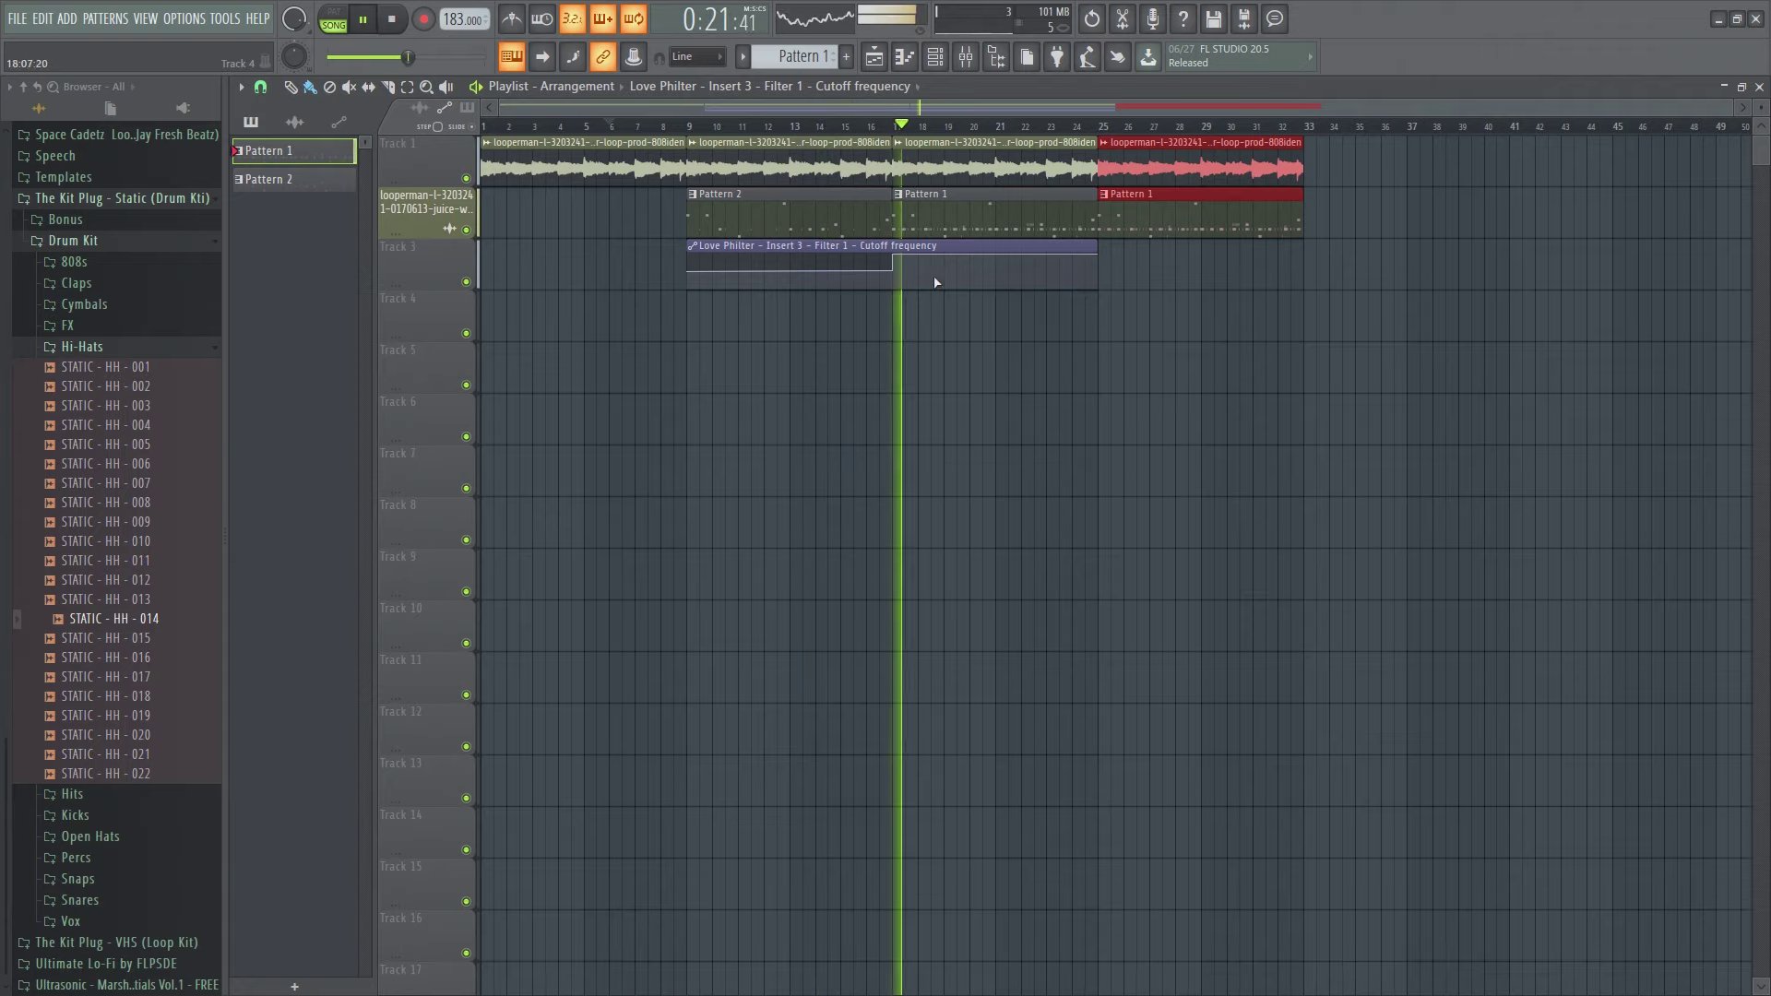
pyautogui.press('space')
pyautogui.press('F6')
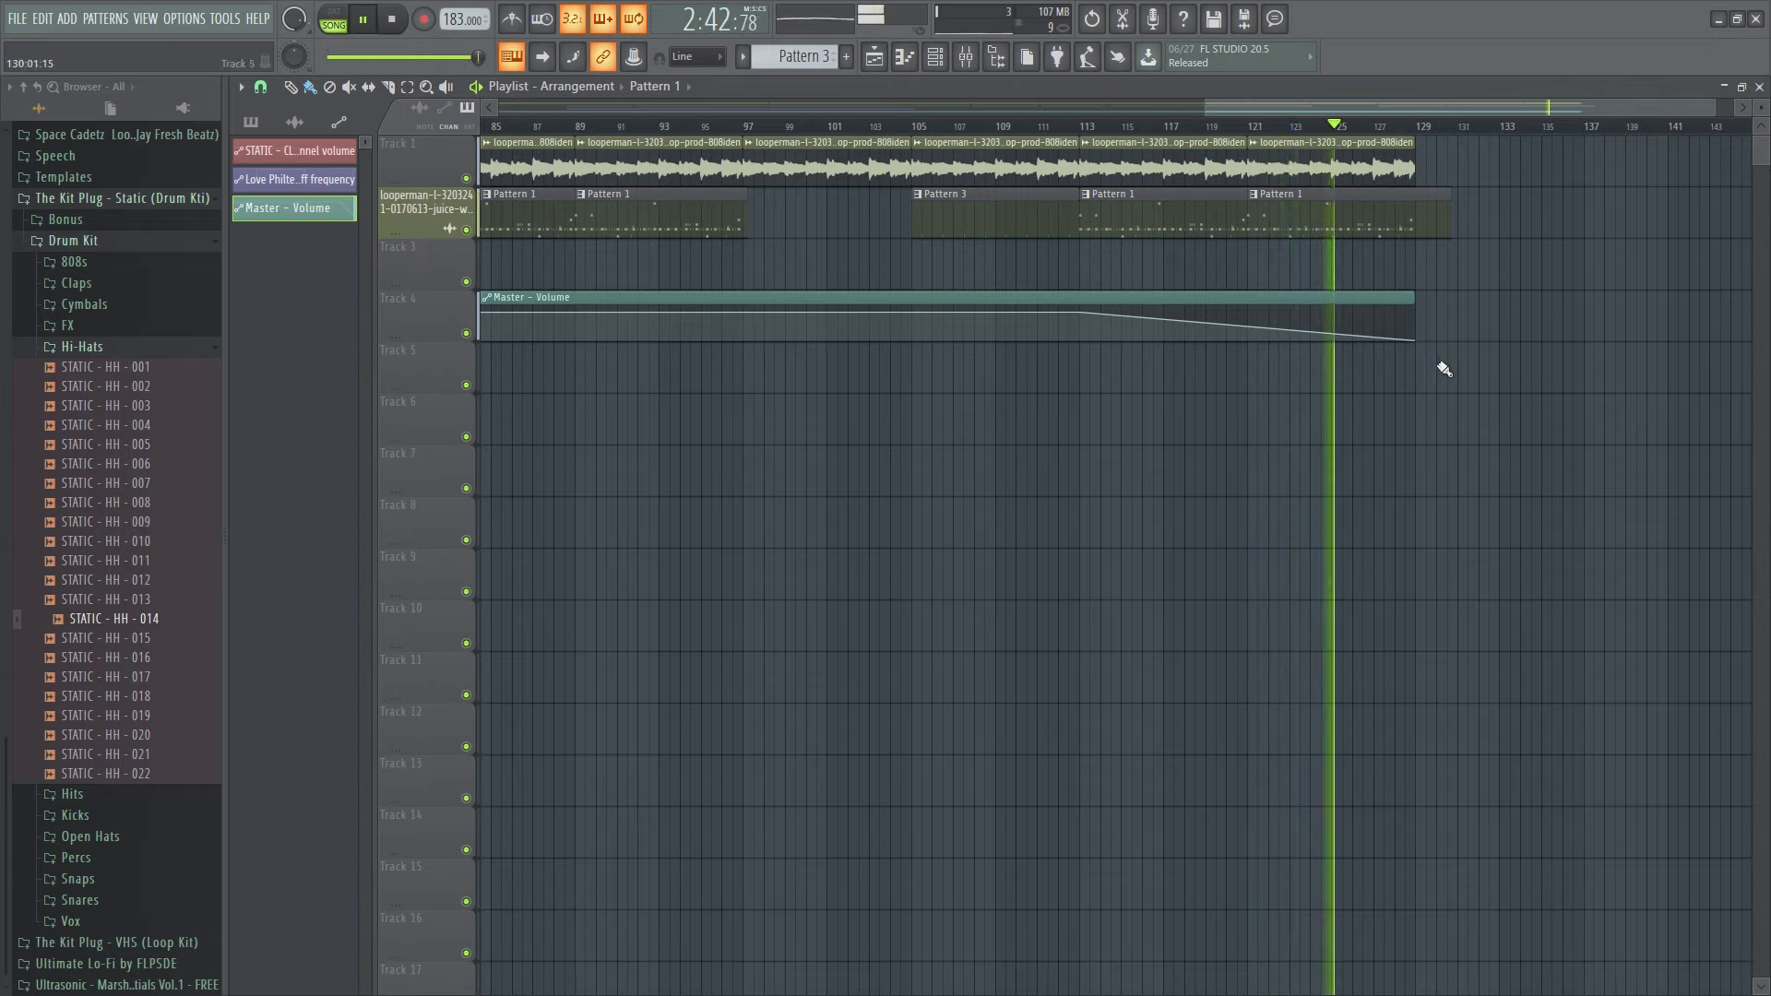
# Spot-check the last third of the arrangement from about bars 89, 97 and 103, including the Pattern 3 section and the master volume fade.
pyautogui.moveTo(1369, 128); pyautogui.dragTo(546, 155)
pyautogui.press('space')
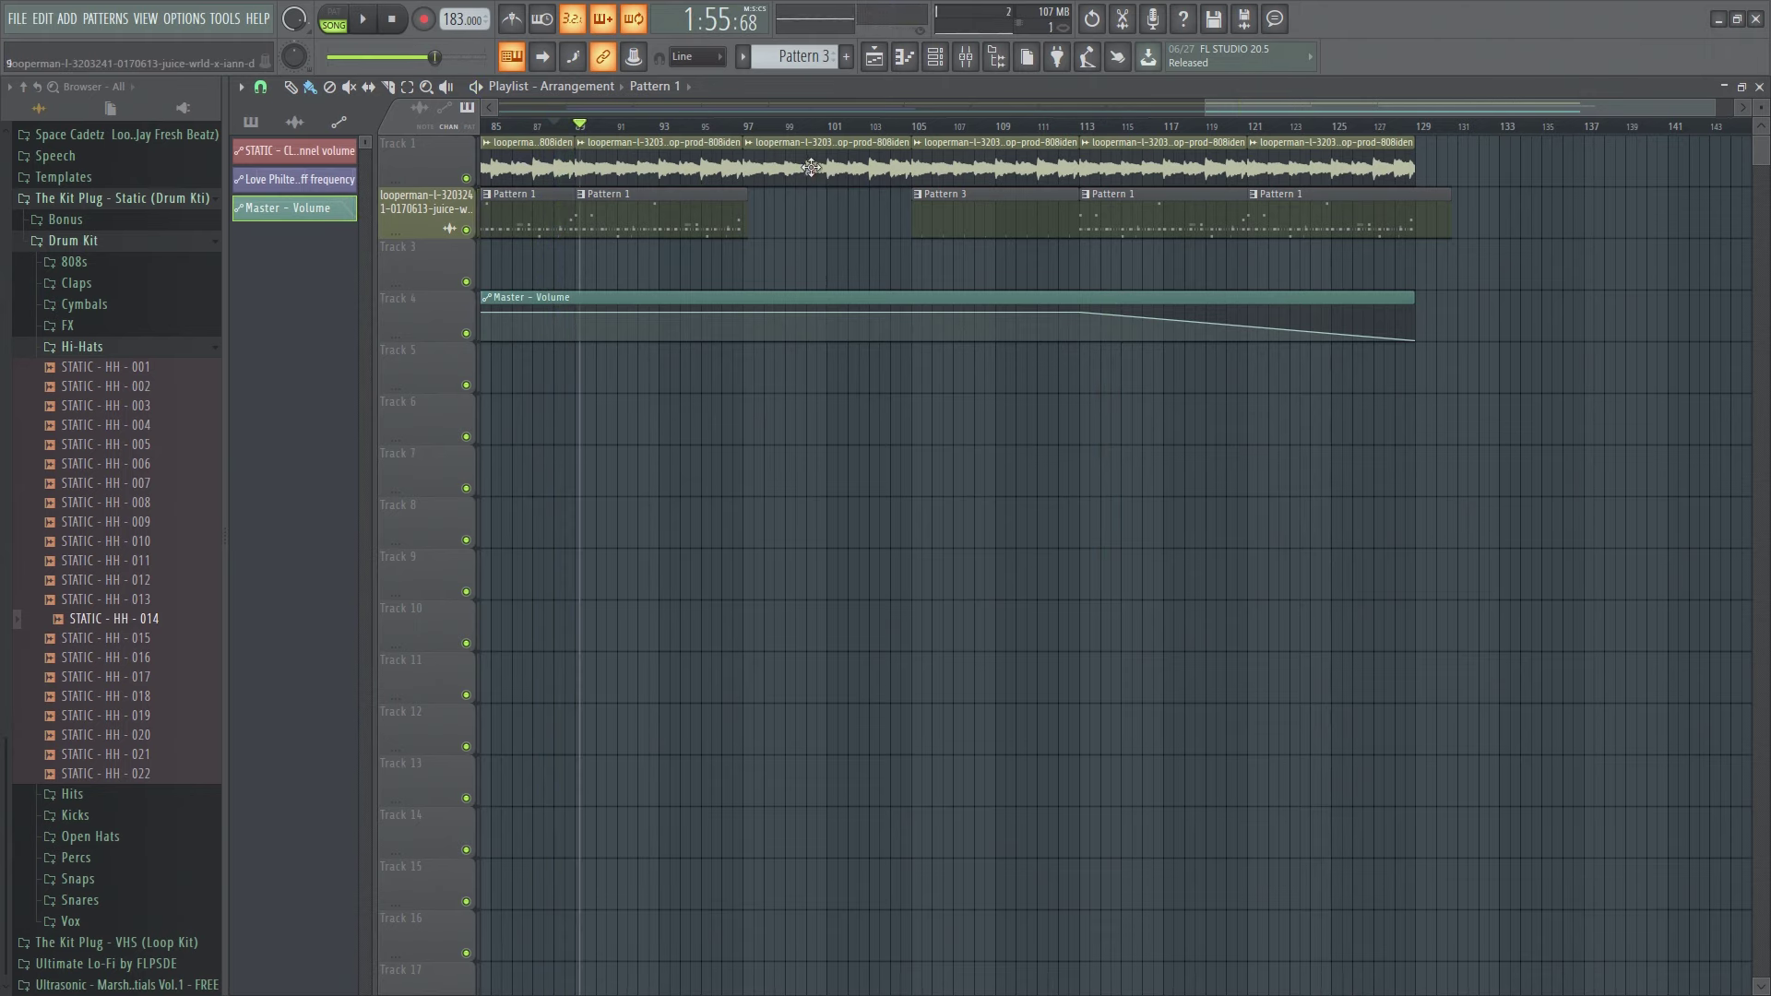
pyautogui.moveTo(730, 128); pyautogui.dragTo(754, 147)
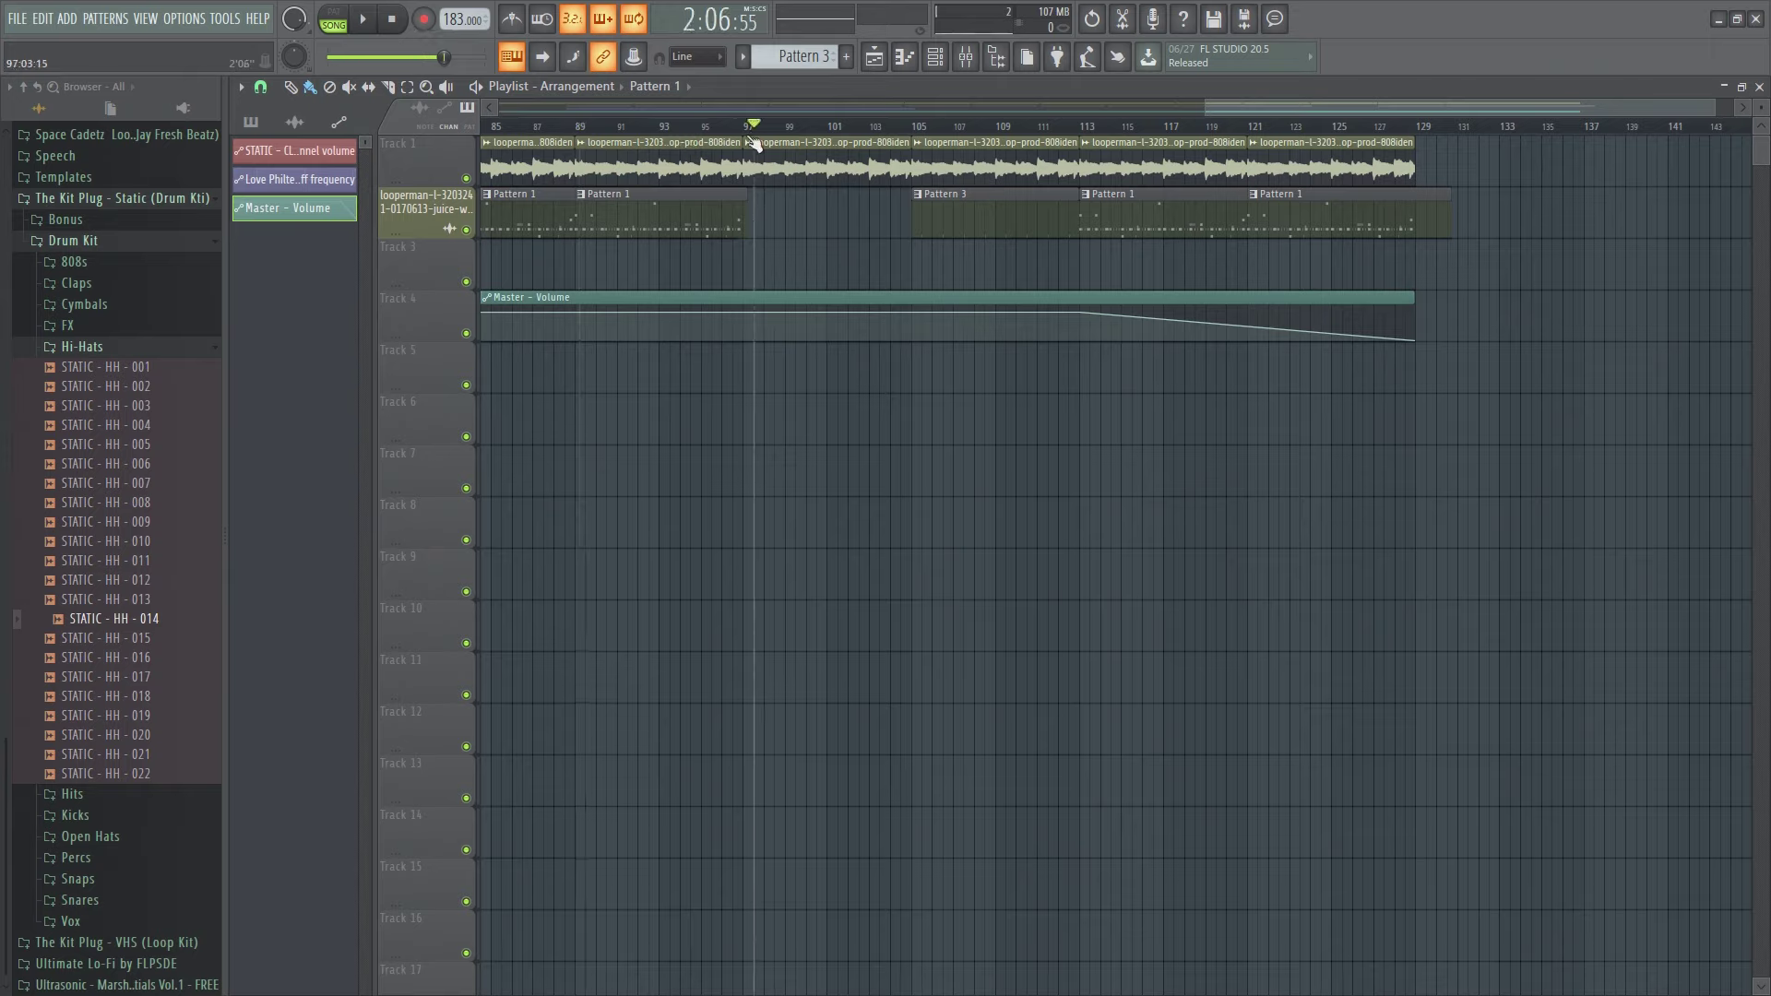
pyautogui.press('space')
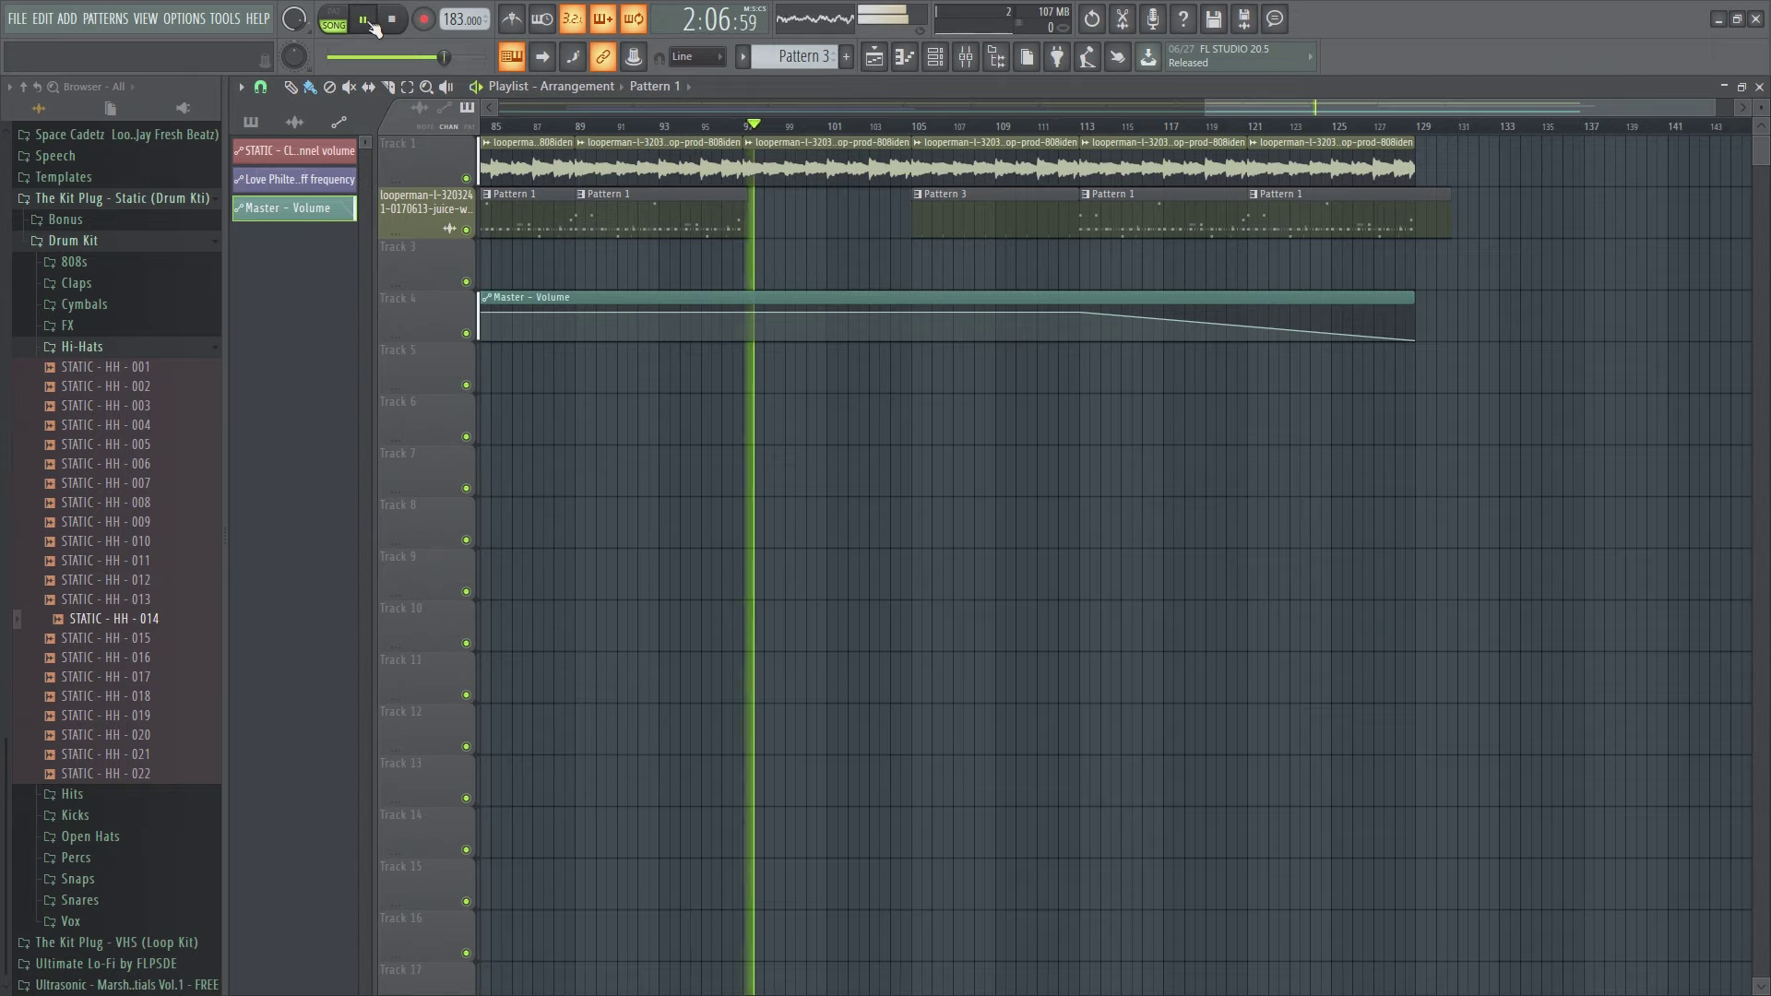
pyautogui.click(883, 129)
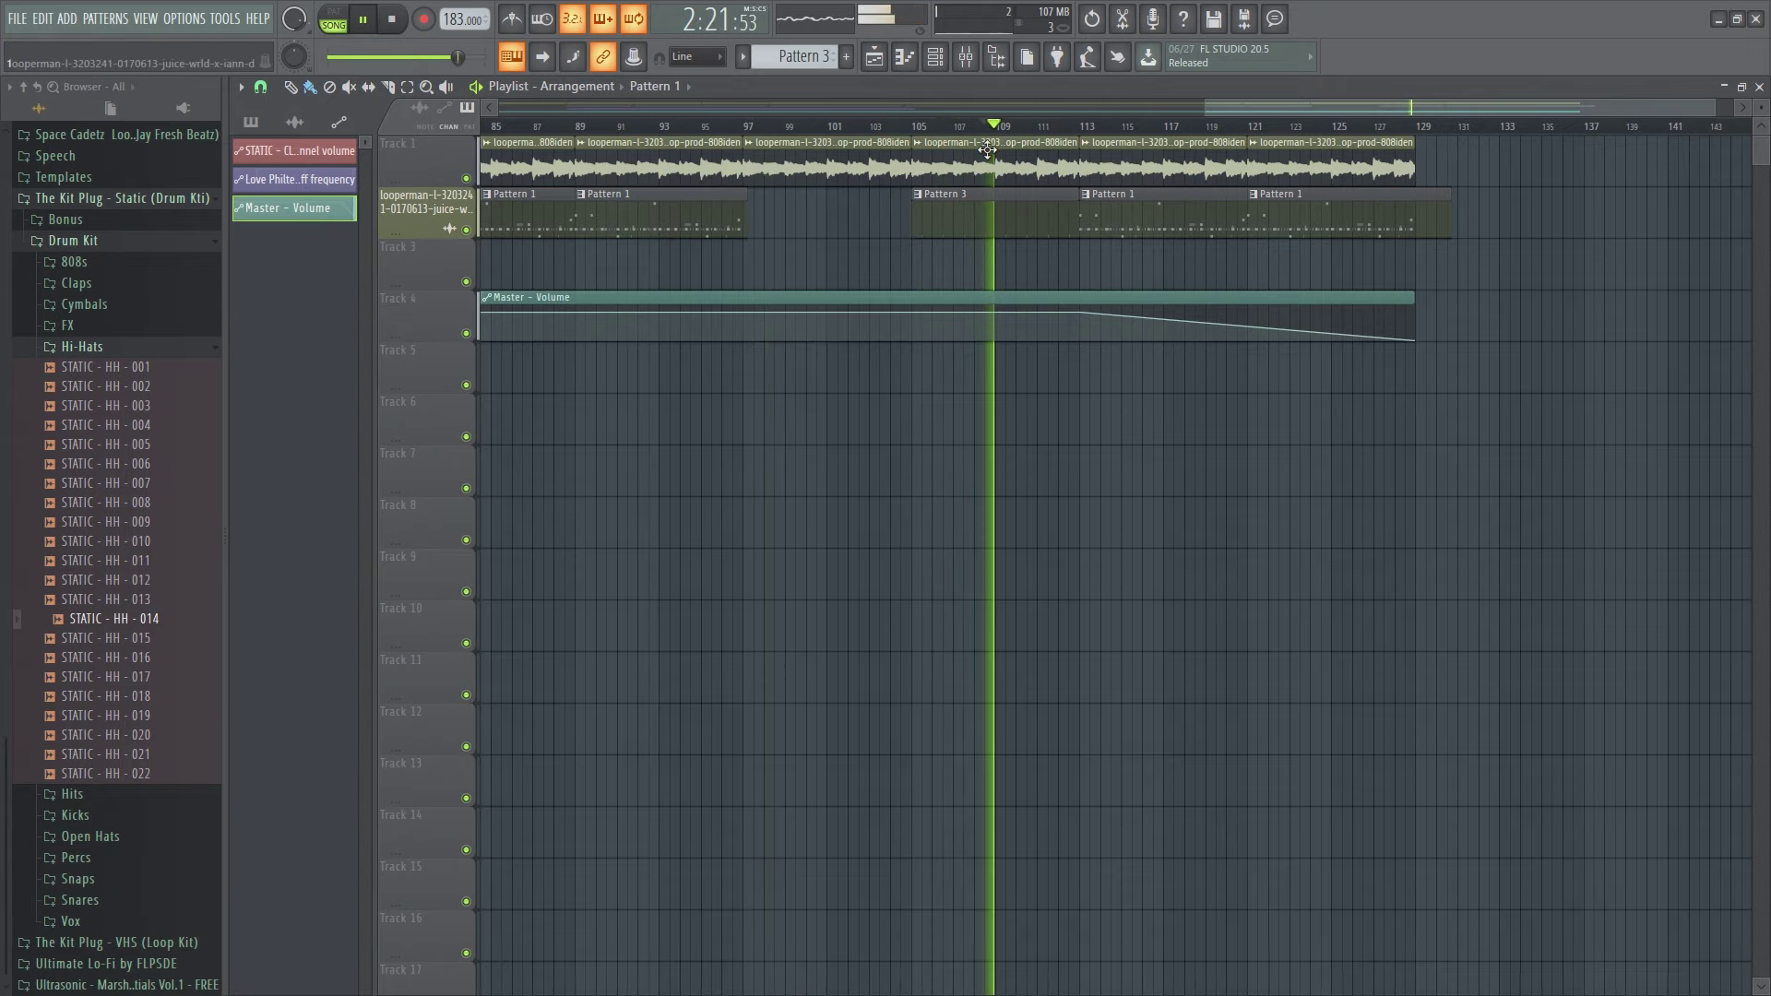
pyautogui.press('space')
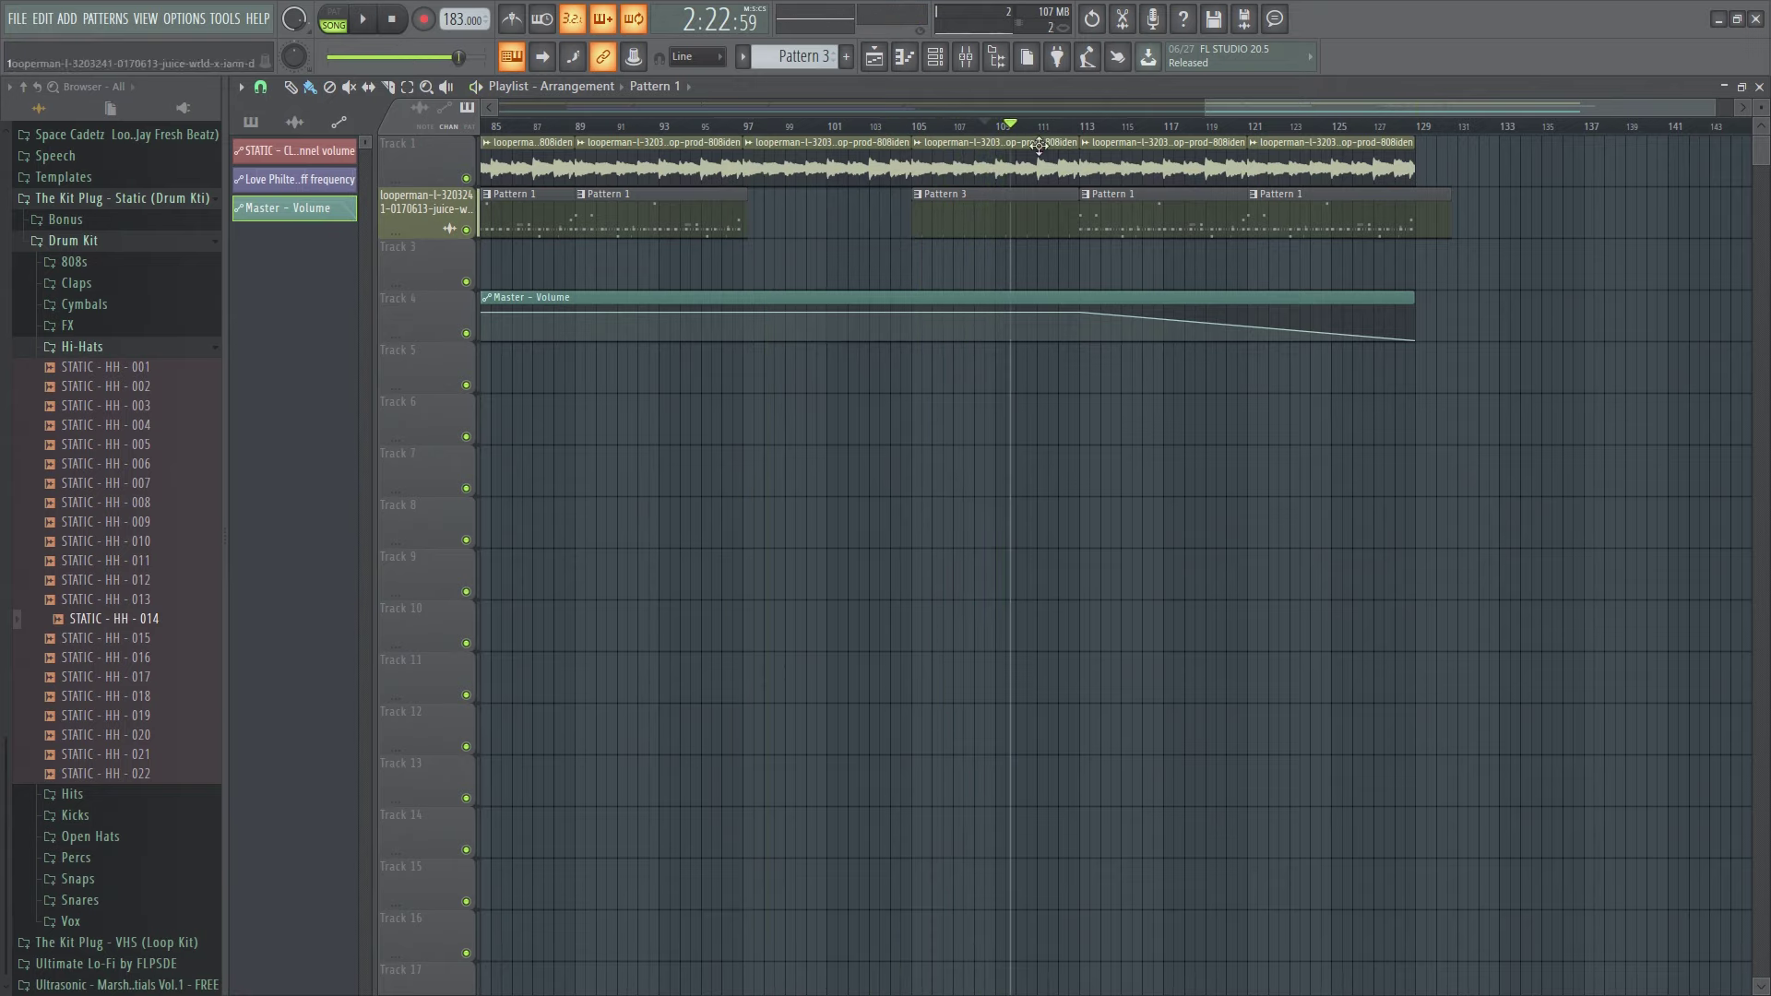
pyautogui.moveTo(1021, 131); pyautogui.dragTo(1144, 152)
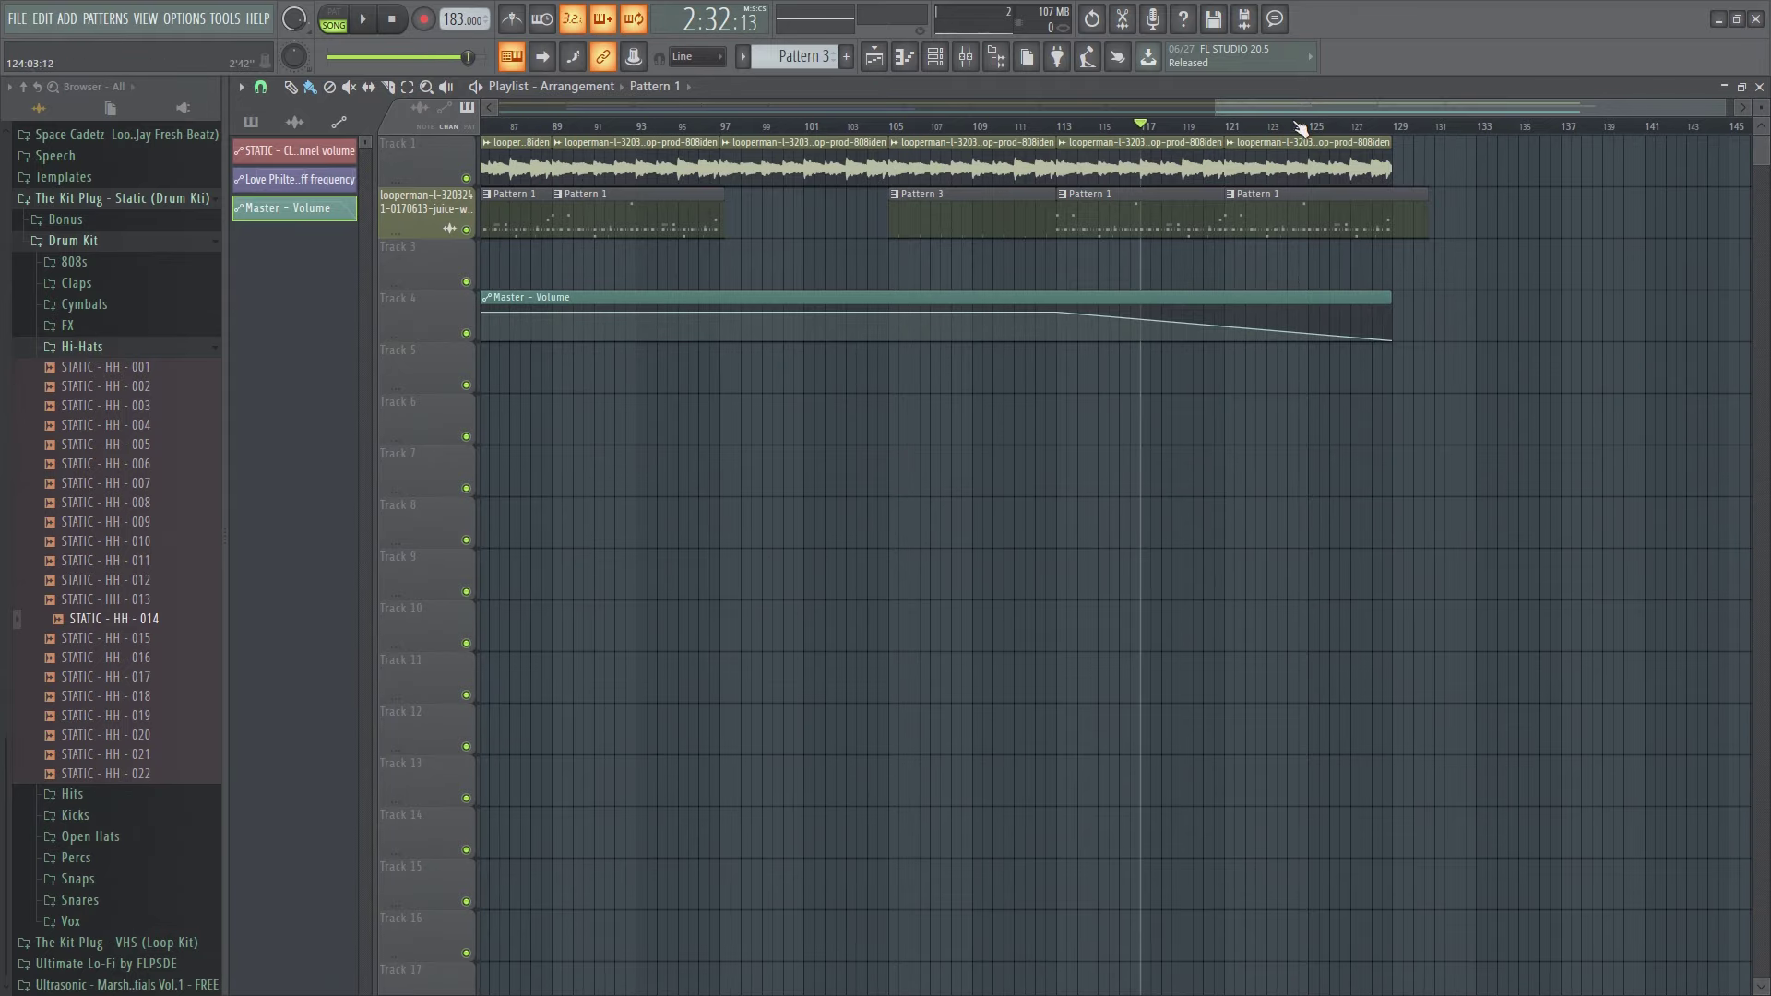
# Bring the whole arrangement into view and return the playhead to the start of the song.
pyautogui.moveTo(1301, 108); pyautogui.dragTo(585, 108)
pyautogui.moveTo(1005, 109); pyautogui.dragTo(1155, 139)
pyautogui.moveTo(738, 127); pyautogui.dragTo(369, 141)
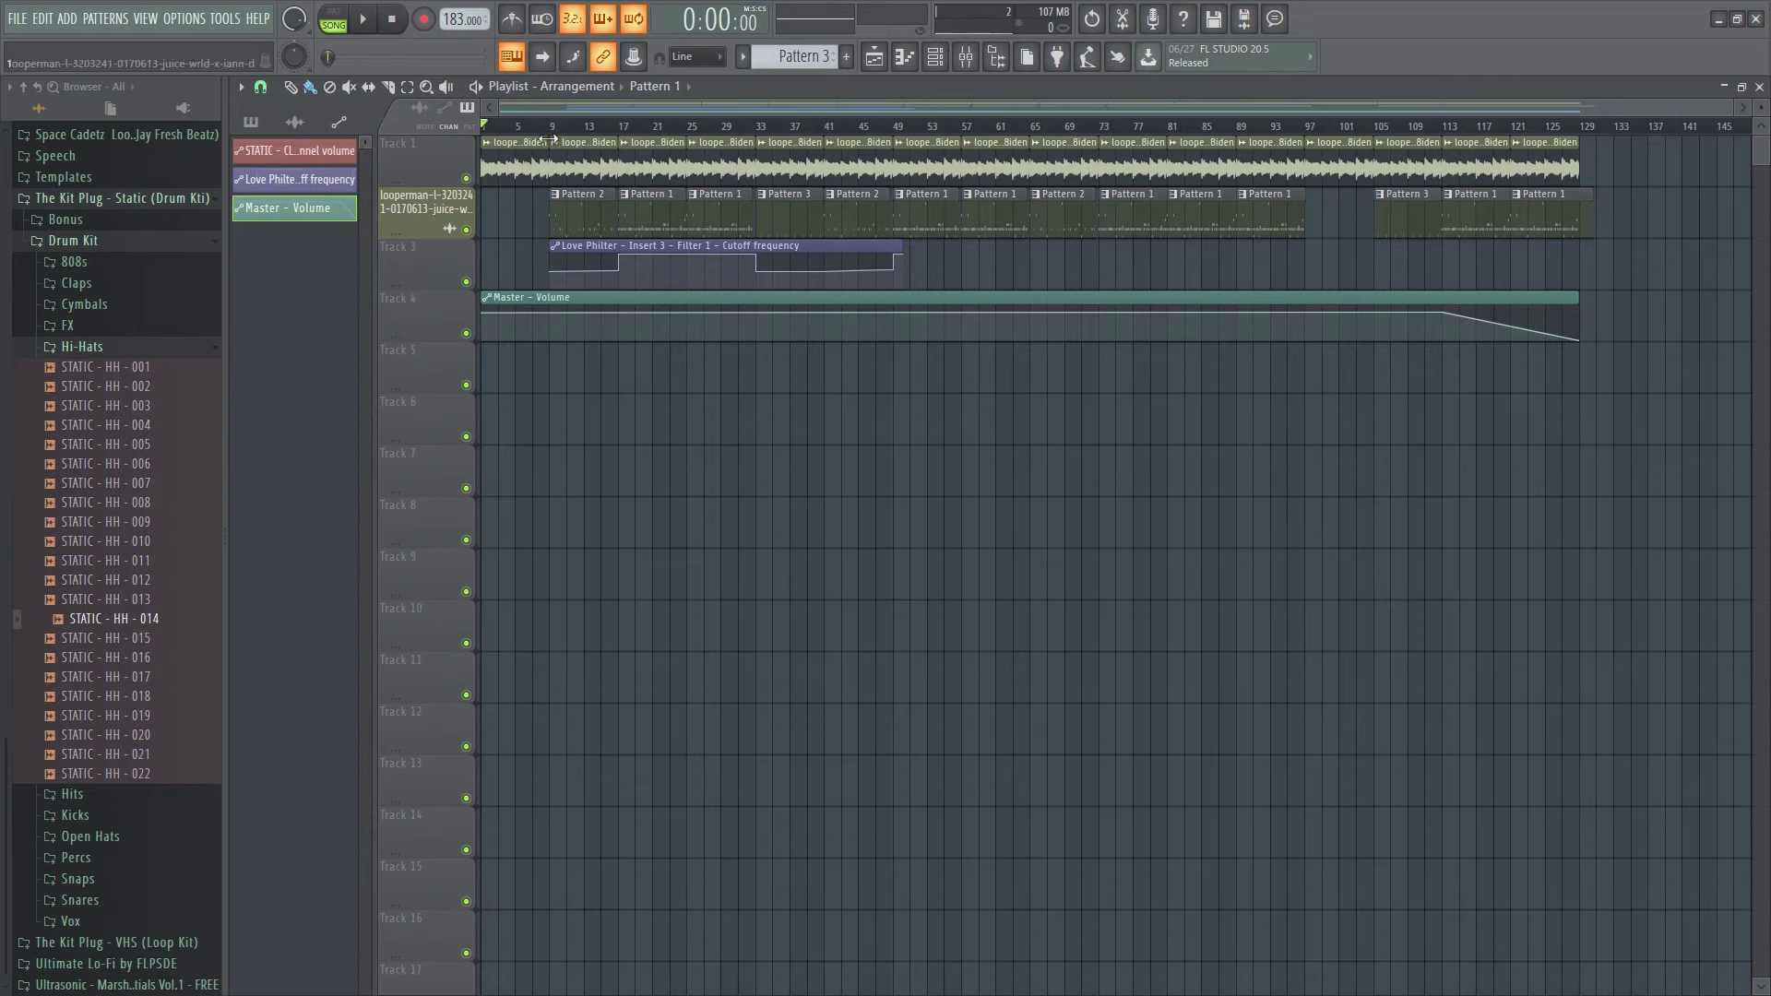